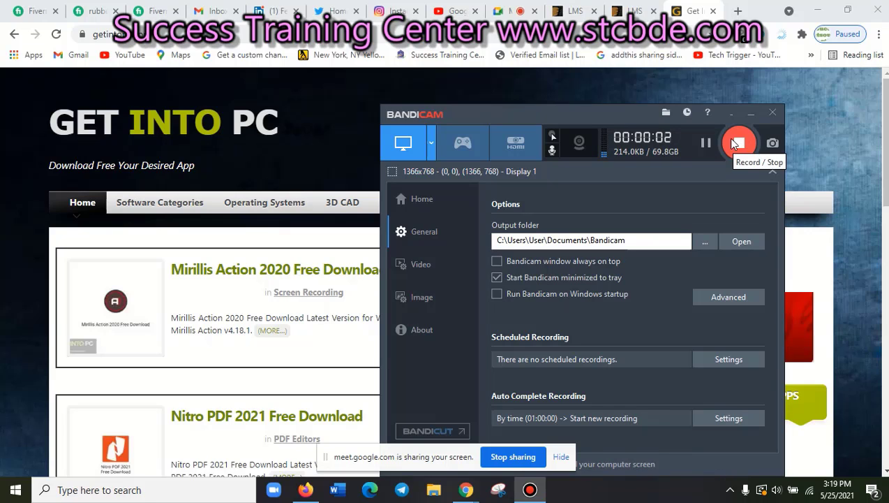
Copy the getintopc.com address from Chrome's address bar
left_click(750, 114)
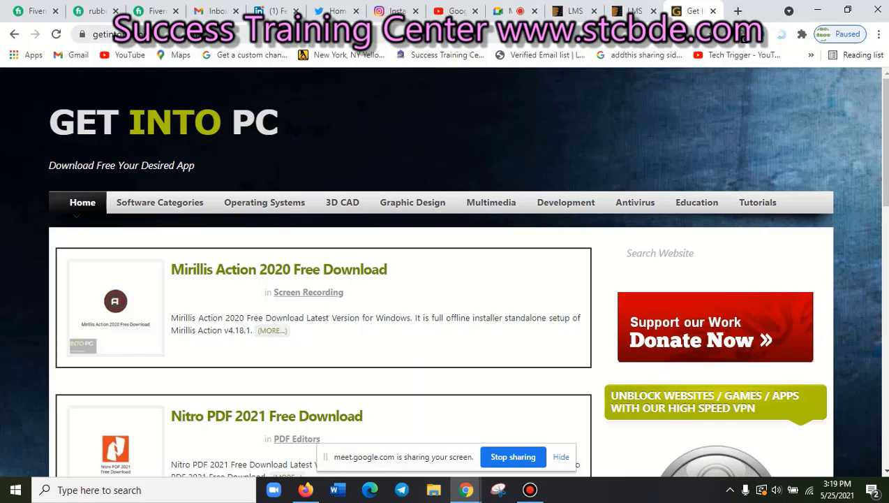
left_click(241, 34)
right_click(195, 36)
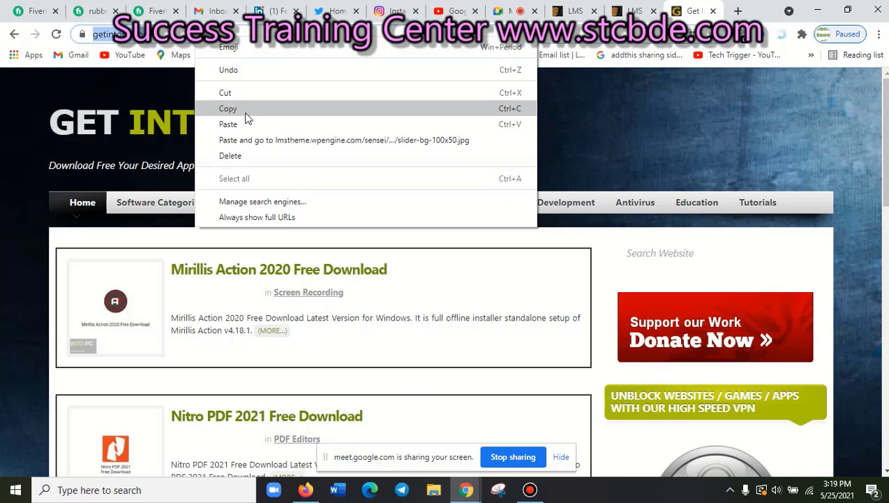
left_click(246, 119)
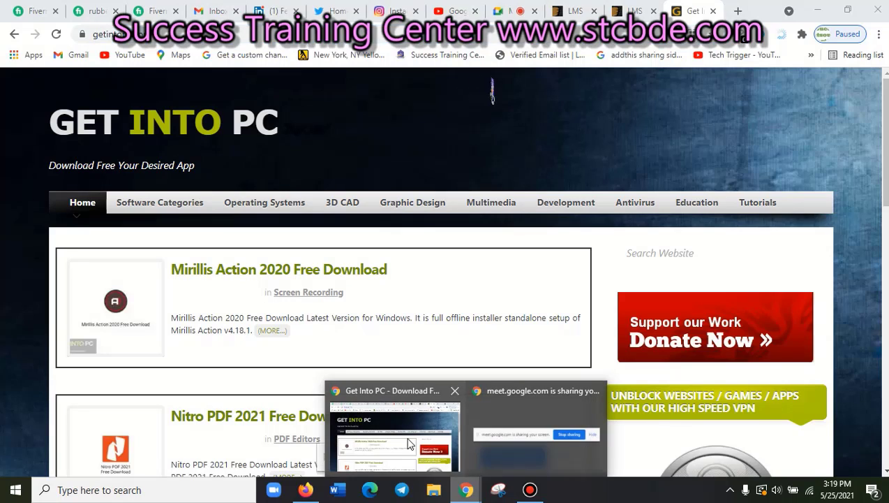
Post the getintopc.com address in the Google Meet chat and return to the Get Into PC tab
left_click(497, 10)
left_click(775, 125)
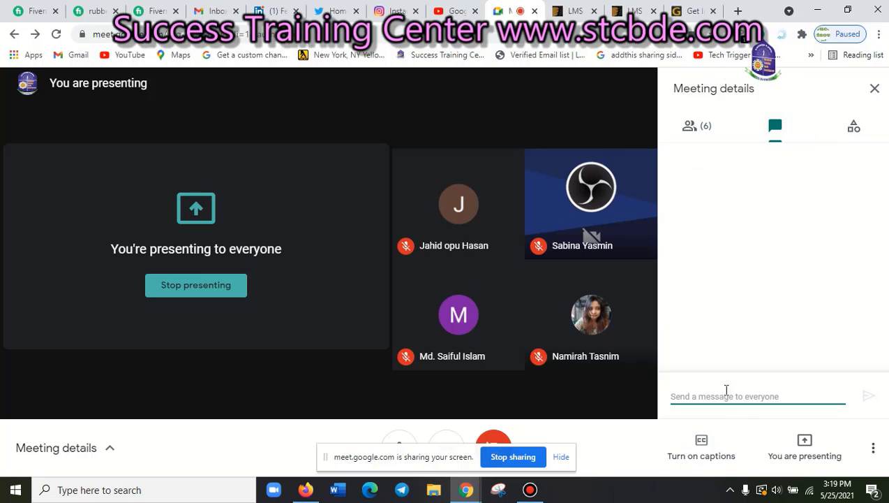
key("ctrl+v")
key("Return")
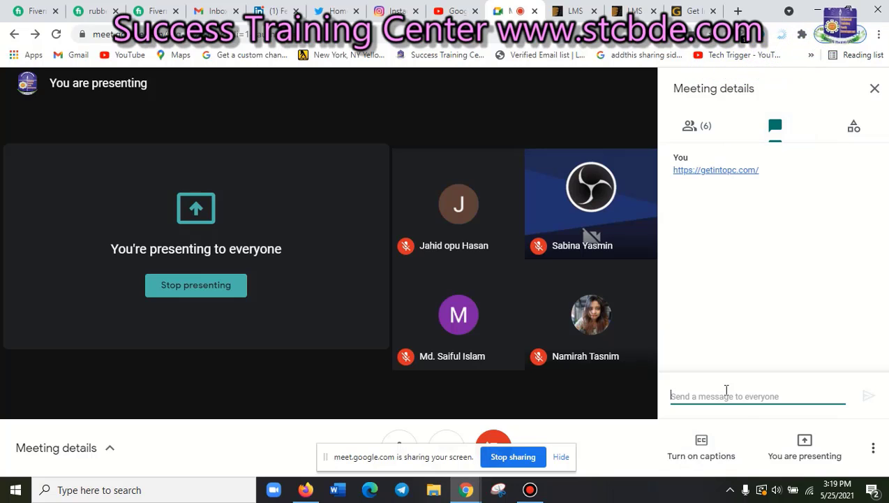
left_click(701, 14)
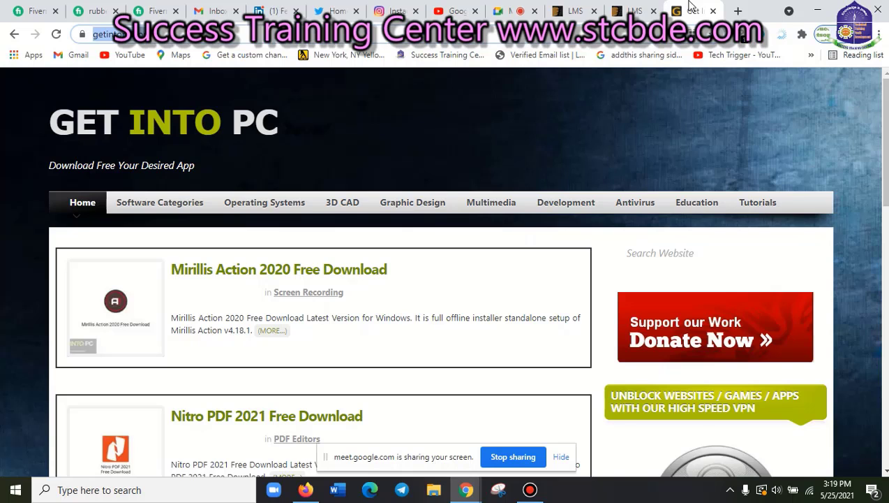
scroll(638, 224, "down", 3)
scroll(366, 286, "up", 3)
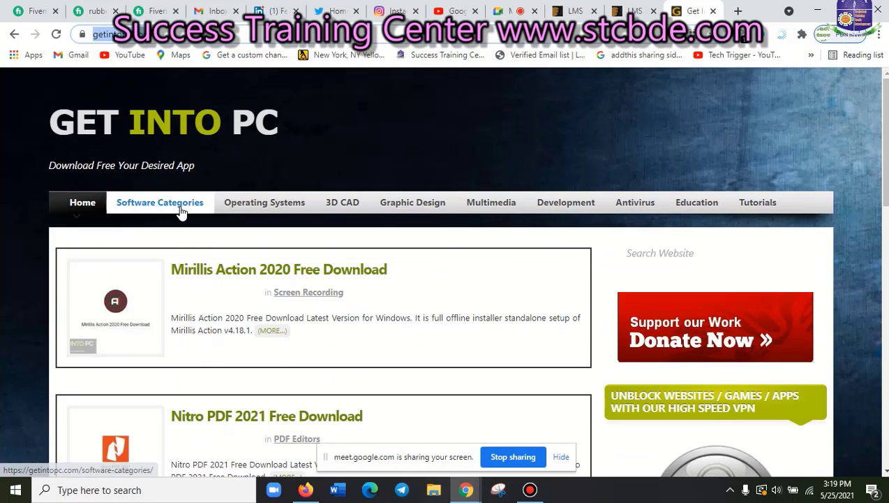
left_click(180, 209)
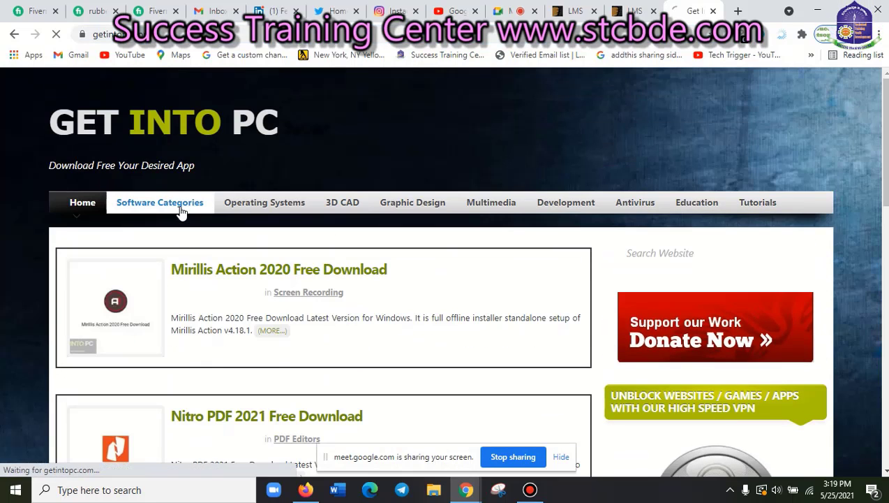
scroll(321, 310, "down", 3)
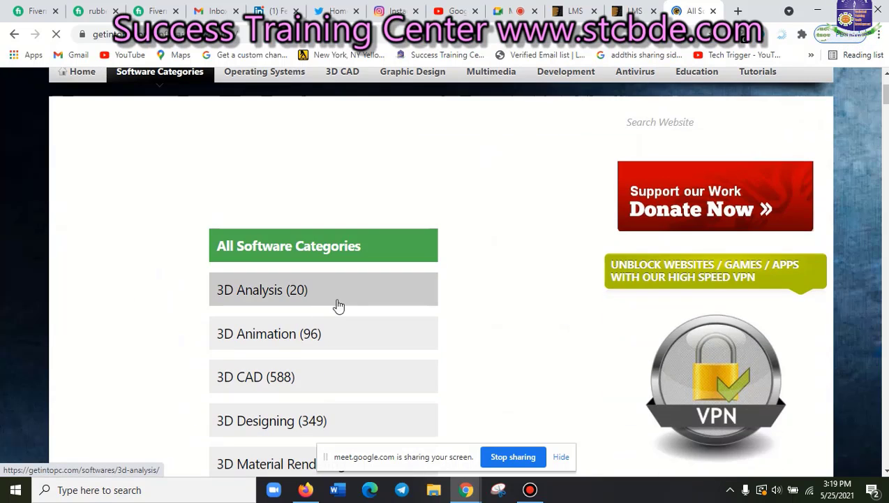
scroll(353, 310, "down", 4)
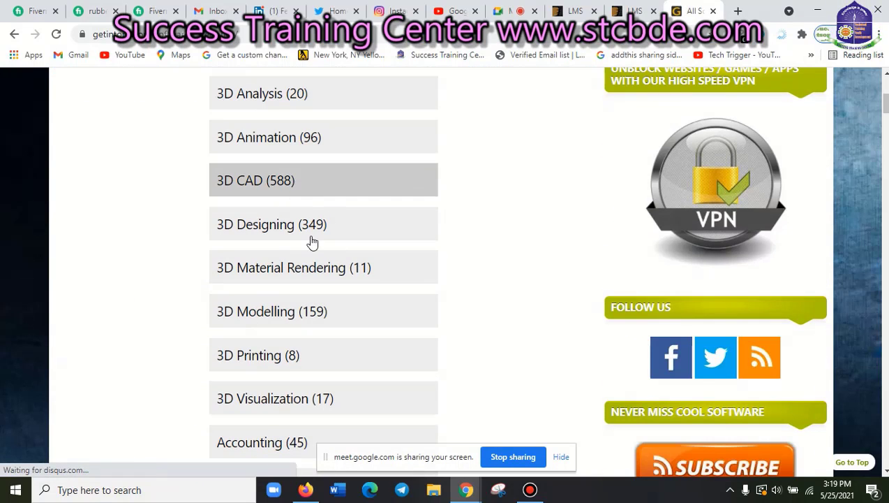
scroll(312, 242, "down", 1)
scroll(313, 242, "down", 3)
scroll(339, 311, "down", 4)
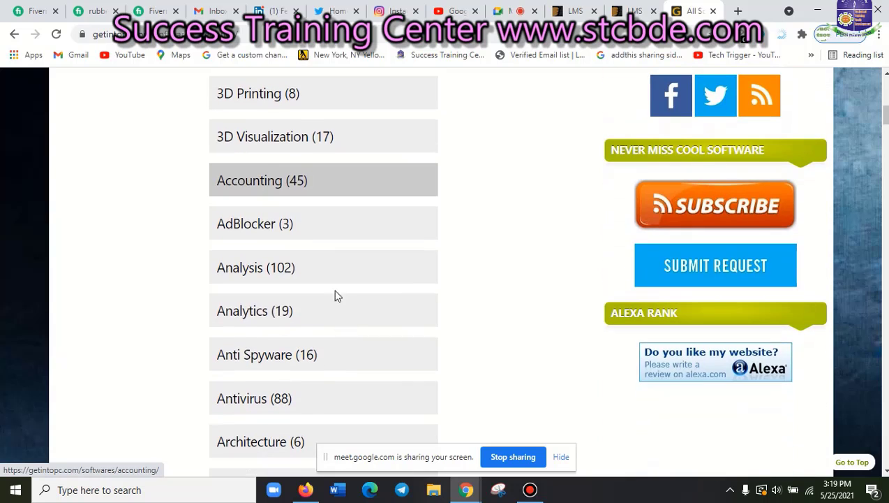
scroll(339, 332, "down", 1)
scroll(339, 331, "down", 3)
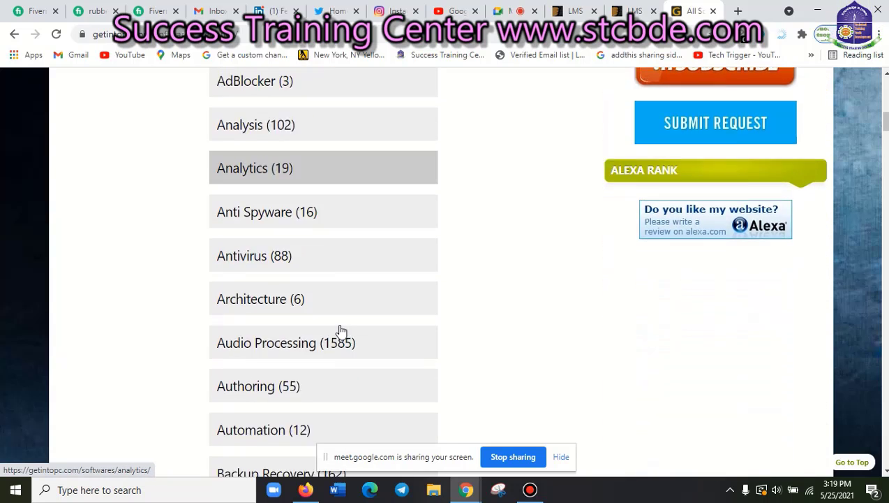
scroll(341, 332, "up", 1)
scroll(363, 275, "down", 2)
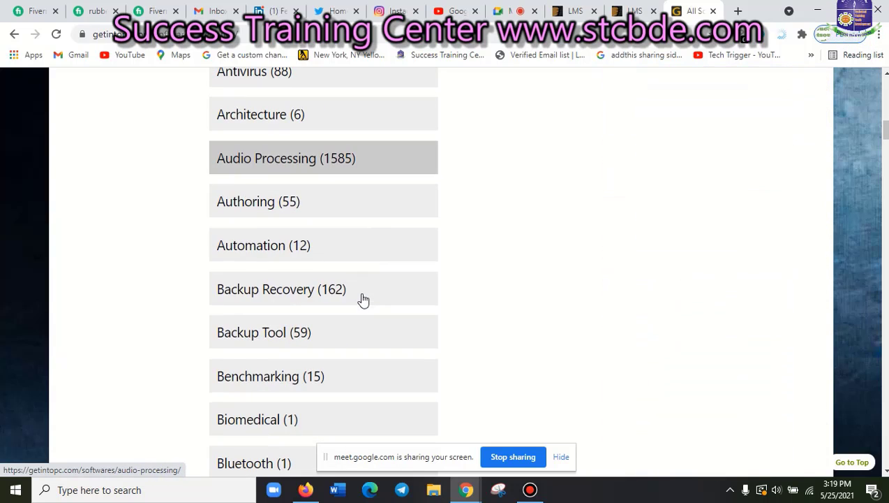
scroll(363, 301, "down", 1)
scroll(363, 300, "down", 2)
scroll(363, 300, "down", 1)
scroll(363, 300, "down", 1)
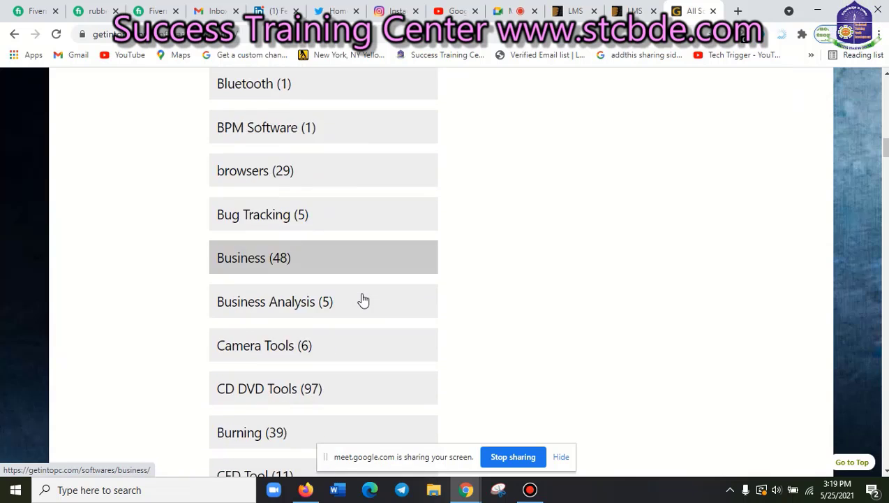
scroll(363, 301, "down", 2)
scroll(363, 300, "up", 3)
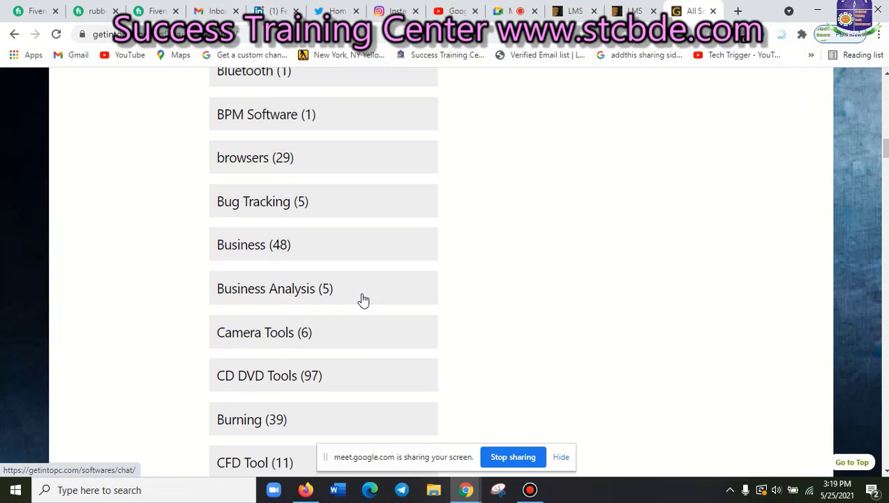
scroll(363, 300, "down", 1)
scroll(363, 300, "down", 2)
scroll(363, 301, "down", 1)
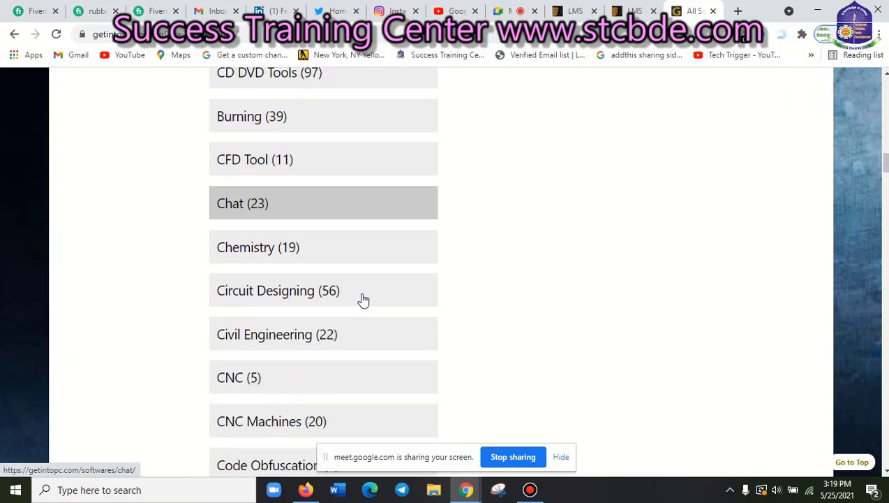
scroll(363, 300, "down", 2)
scroll(363, 300, "down", 1)
scroll(363, 300, "down", 2)
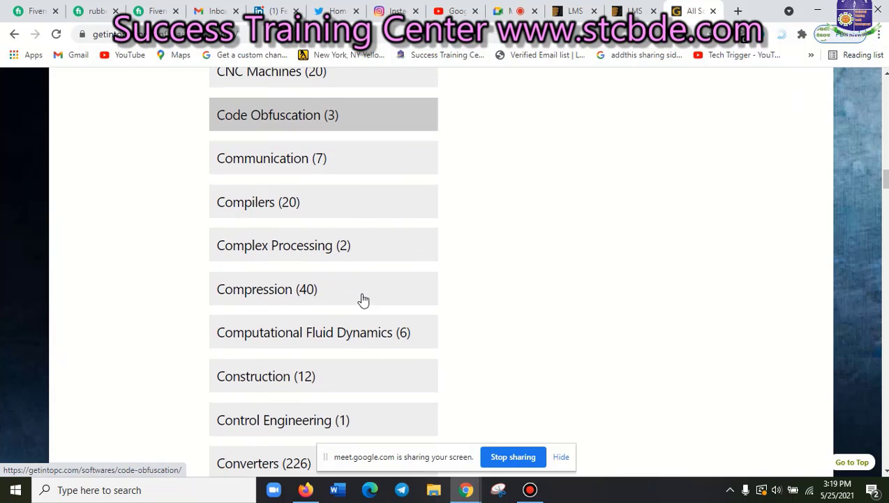
scroll(363, 300, "down", 1)
scroll(363, 300, "down", 2)
scroll(363, 301, "down", 3)
scroll(363, 300, "down", 1)
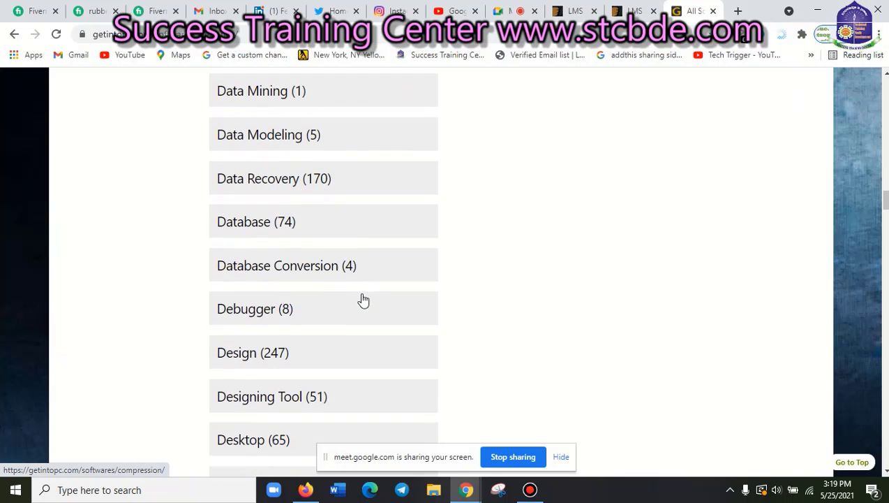
scroll(314, 318, "down", 1)
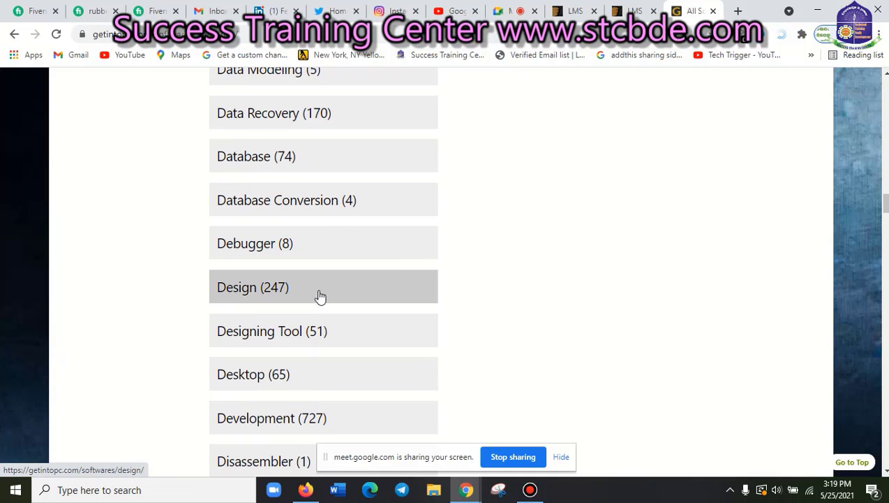
left_click(274, 297)
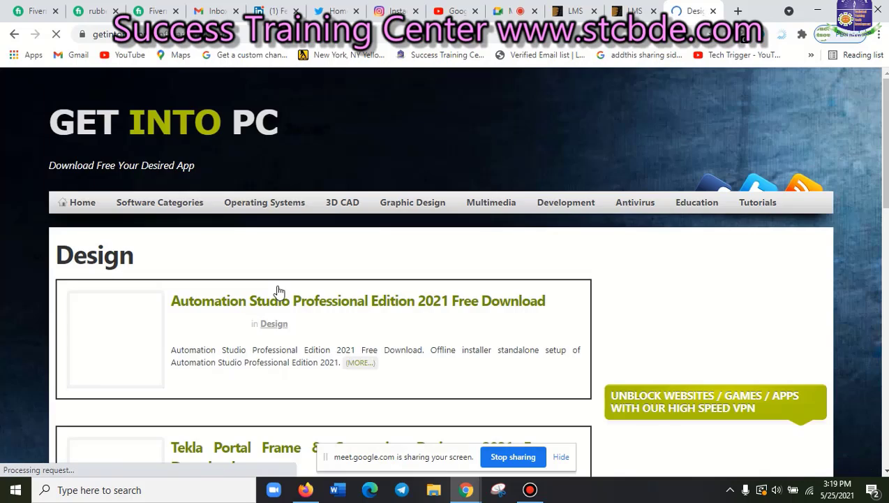
scroll(275, 304, "down", 2)
scroll(275, 304, "down", 2)
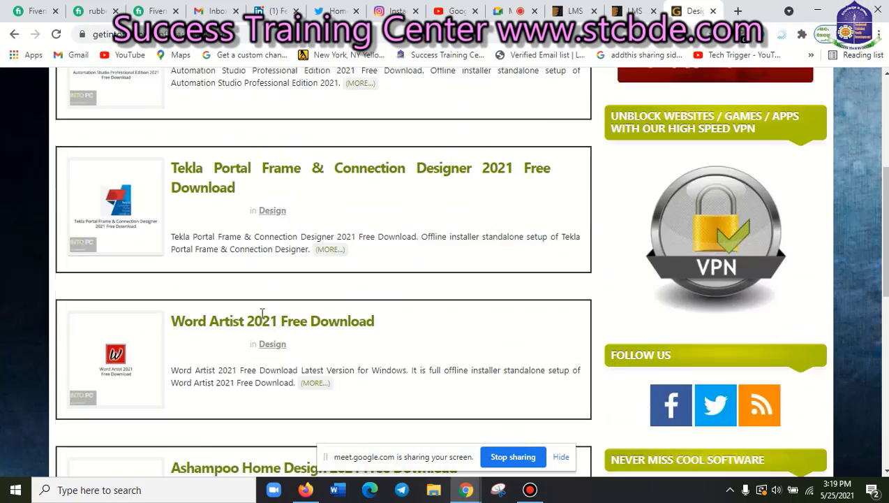
scroll(265, 310, "down", 4)
scroll(259, 313, "down", 1)
scroll(263, 318, "down", 3)
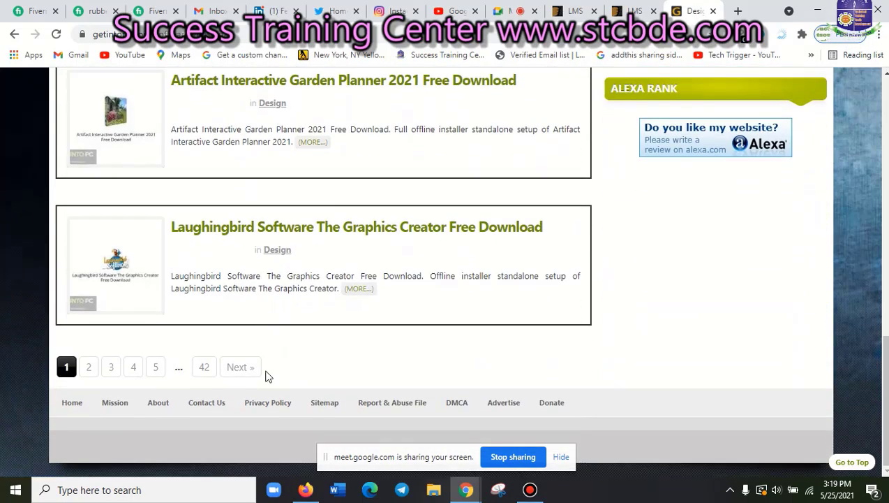
scroll(266, 376, "up", 10)
scroll(266, 382, "up", 5)
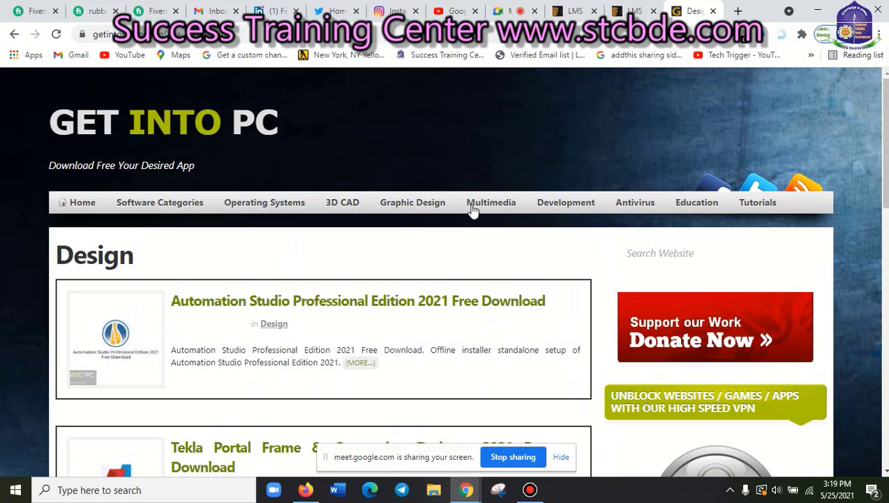
left_click(93, 206)
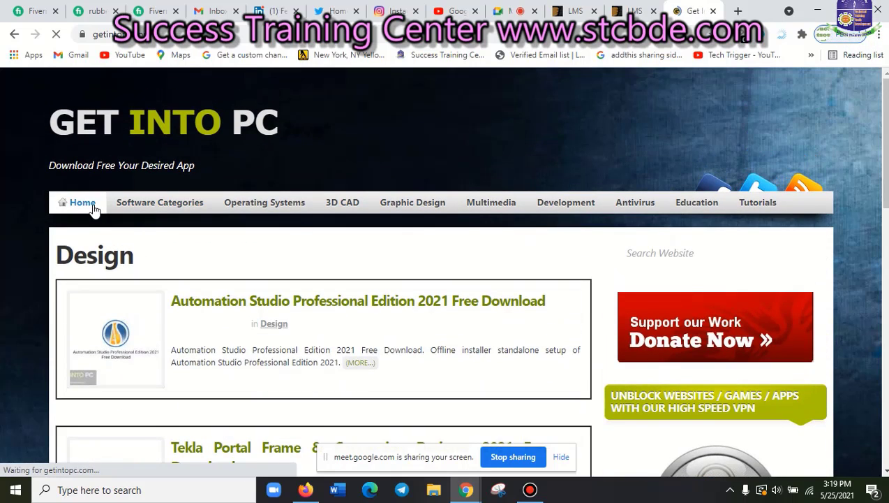
scroll(413, 363, "down", 5)
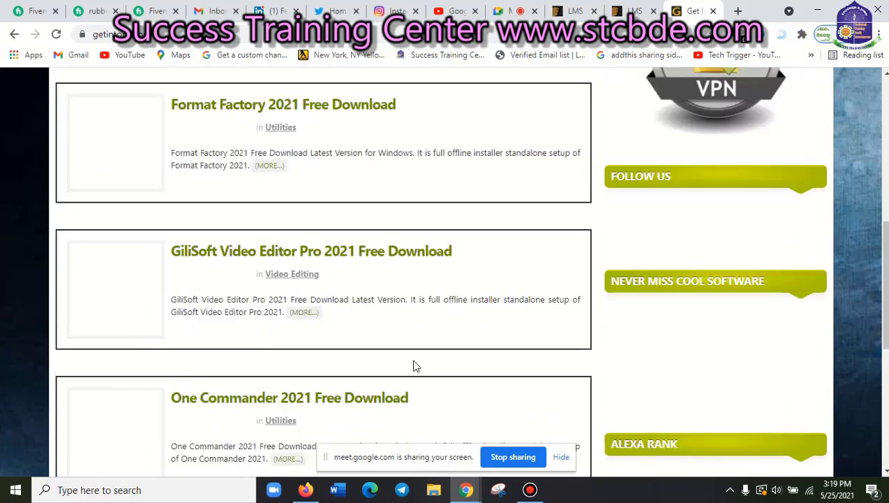
scroll(413, 363, "down", 1)
scroll(414, 364, "up", 1)
scroll(413, 363, "up", 10)
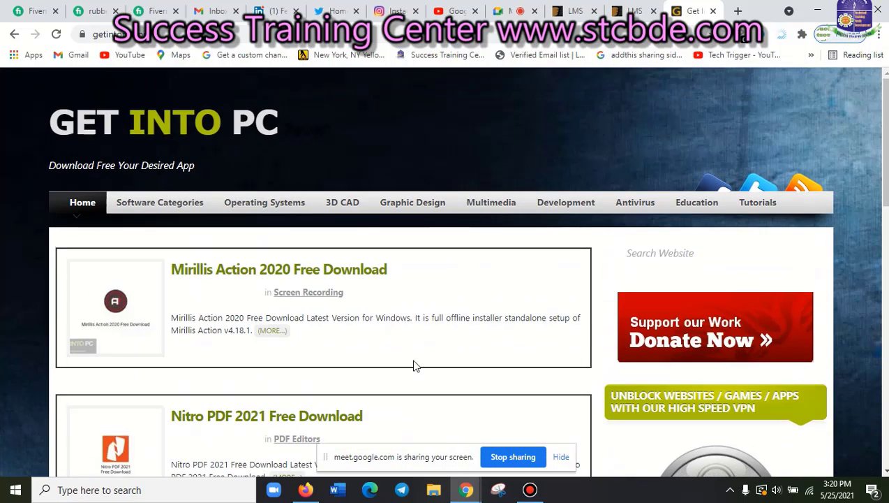
Search the Get Into PC website for 'photoshop'
left_click(669, 254)
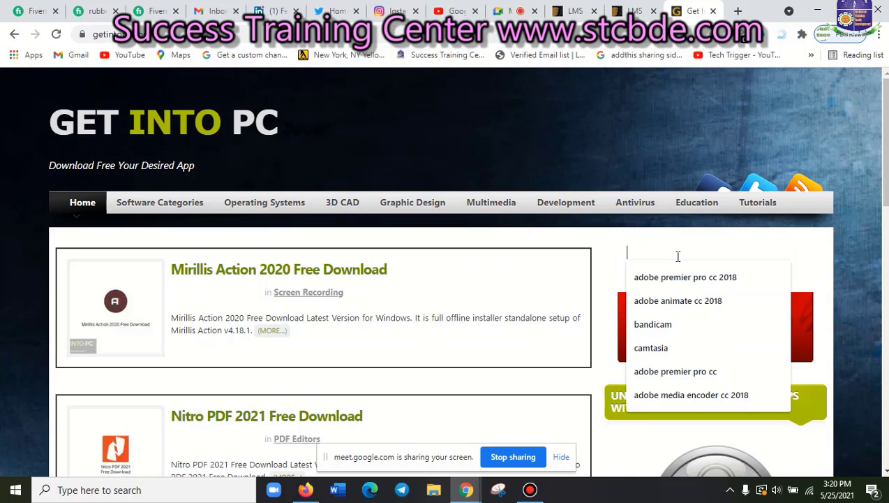
type("photoshop")
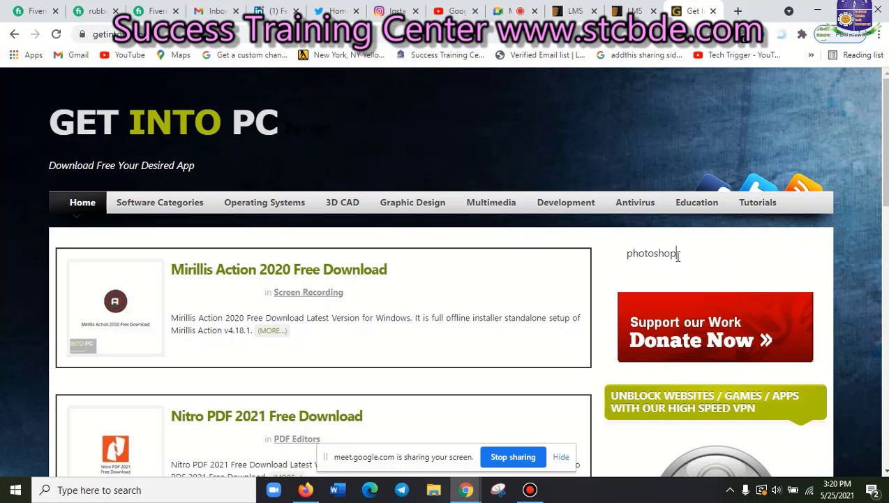
key("Return")
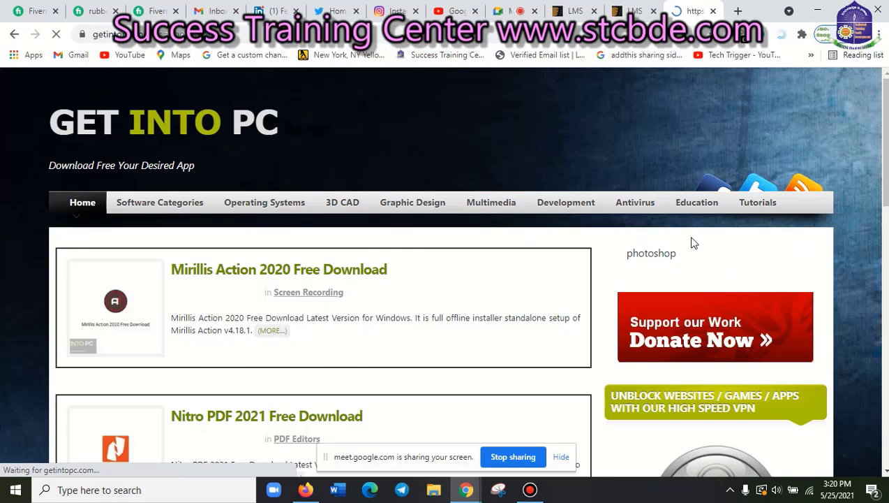
Browse the 358 photoshop results, then return to the Search Website box at the top
scroll(412, 332, "down", 2)
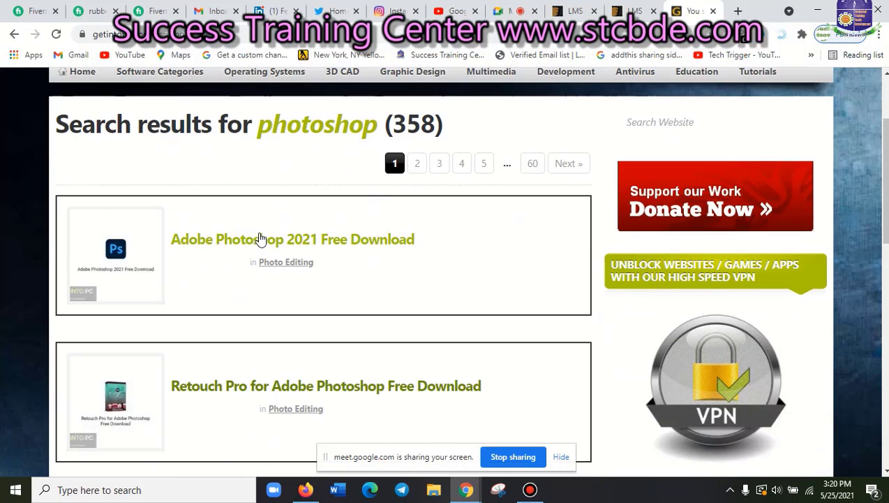
scroll(406, 314, "down", 1)
scroll(406, 314, "down", 1)
scroll(402, 355, "down", 3)
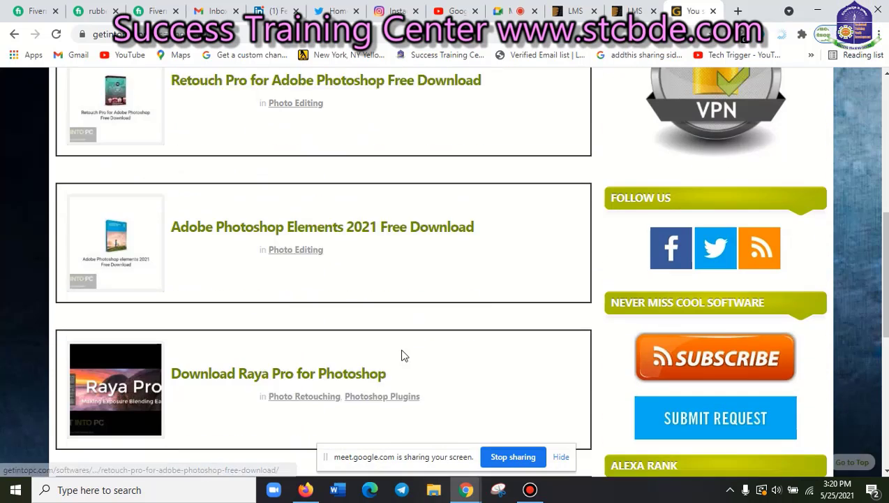
scroll(473, 218, "down", 1)
scroll(405, 353, "down", 3)
scroll(396, 370, "down", 1)
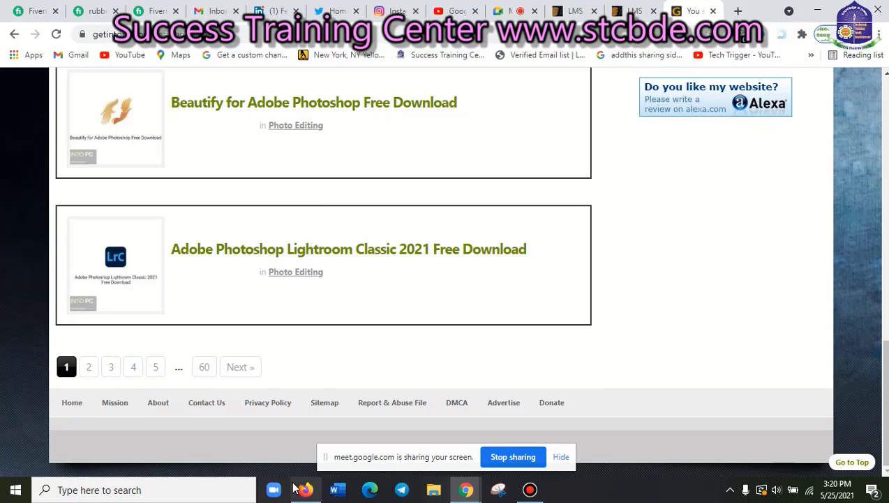
scroll(325, 386, "up", 5)
scroll(333, 378, "up", 10)
scroll(333, 377, "up", 2)
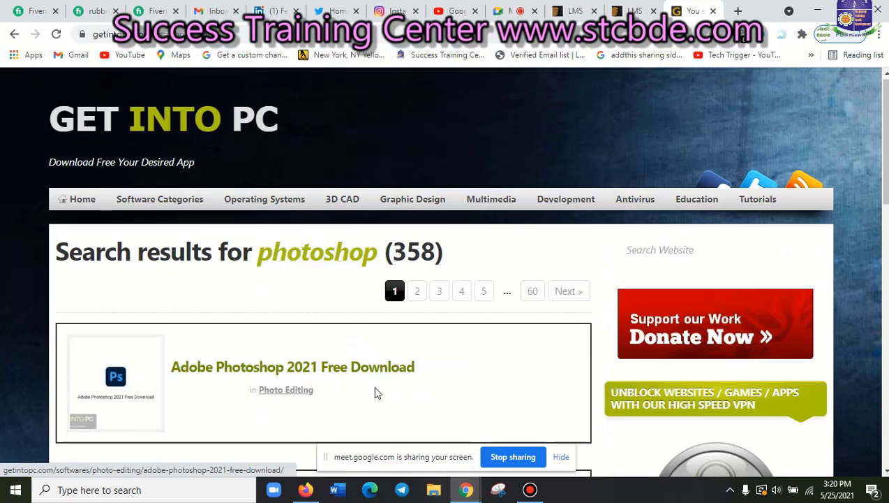
scroll(377, 391, "down", 3)
scroll(377, 391, "up", 3)
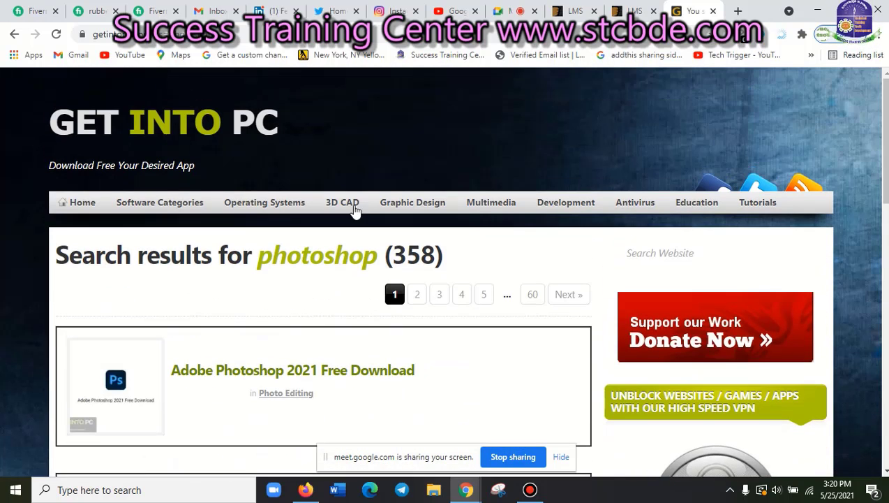
left_click(698, 253)
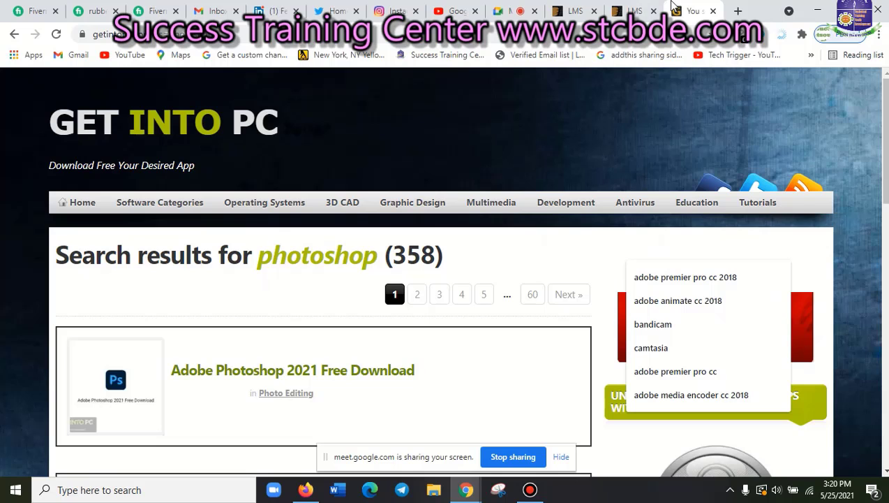
Close the results tab, minimize Chrome and start Adobe Illustrator CC 2018 from the Start menu
left_click(712, 11)
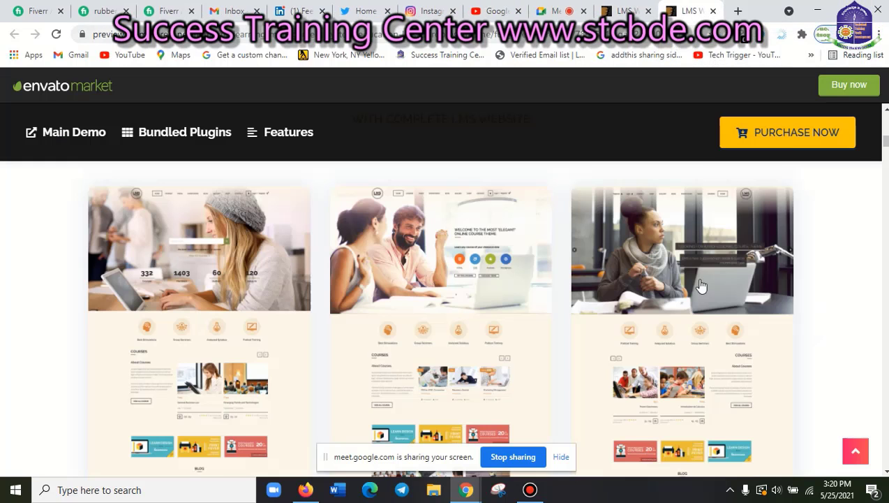
left_click(15, 489)
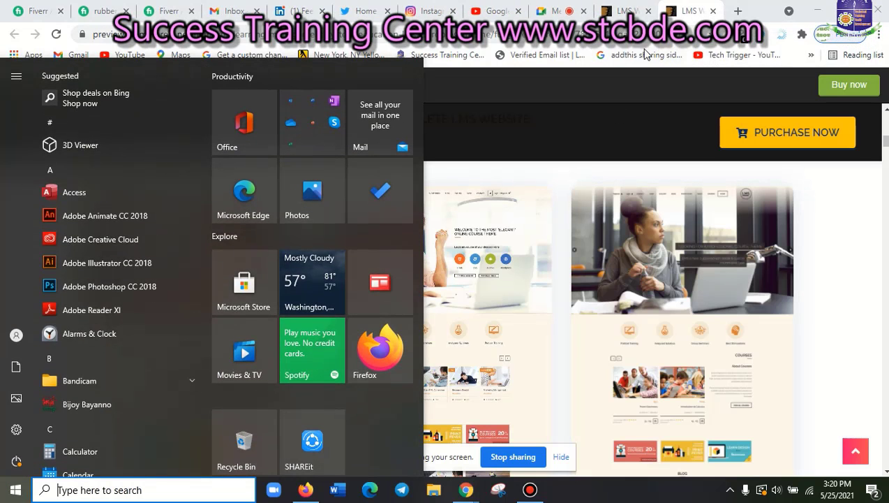
key("super+d")
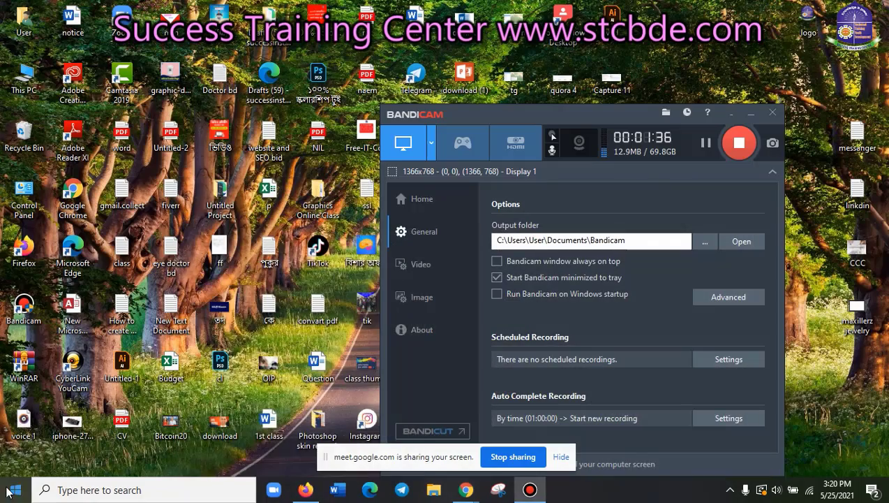
left_click(15, 489)
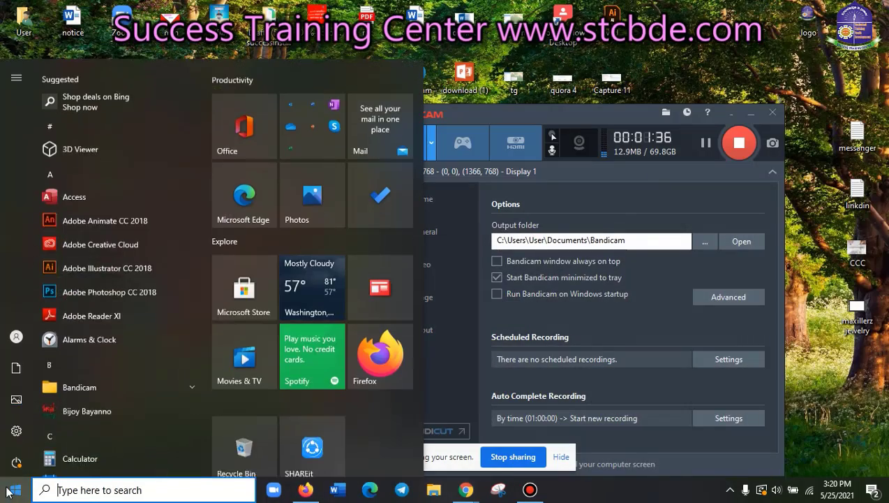
left_click(117, 263)
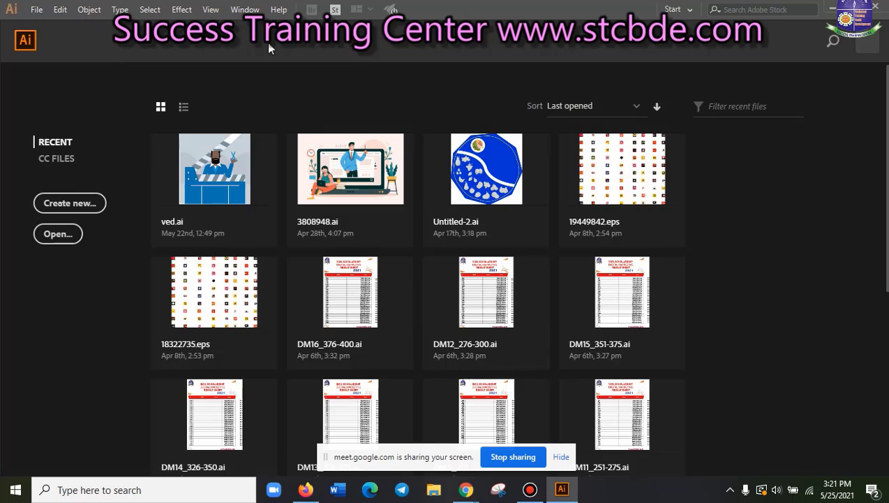
Create Untitled-1, a 944 × 944 px CMYK document, via File > New
left_click(36, 9)
left_click(49, 26)
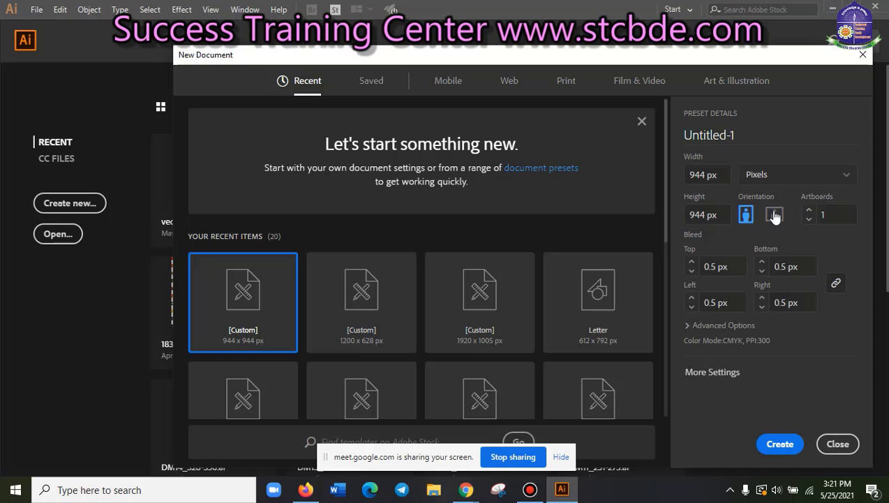
left_click(780, 444)
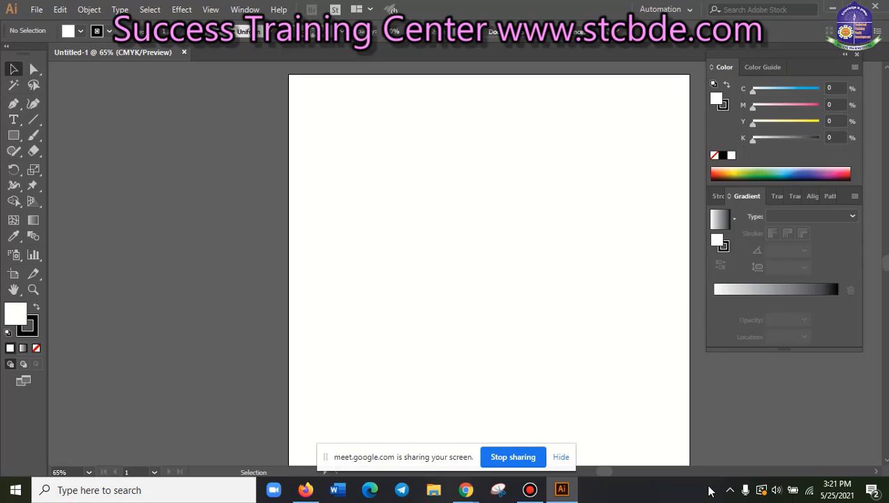
left_click(730, 489)
left_click(617, 366)
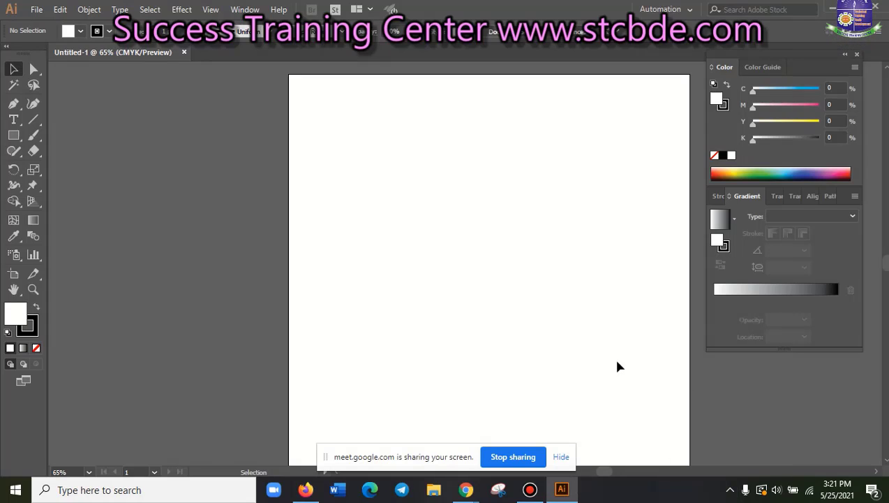
key("ctrl+minus")
key("ctrl+minus")
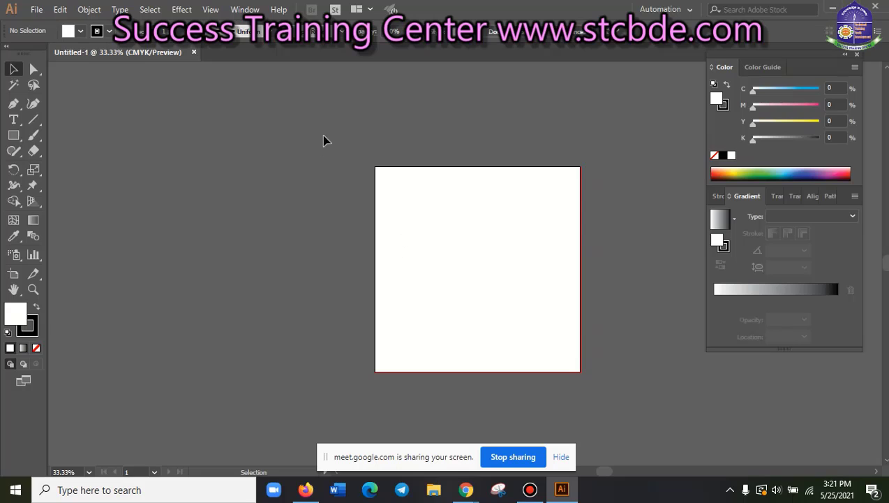
key("ctrl+plus")
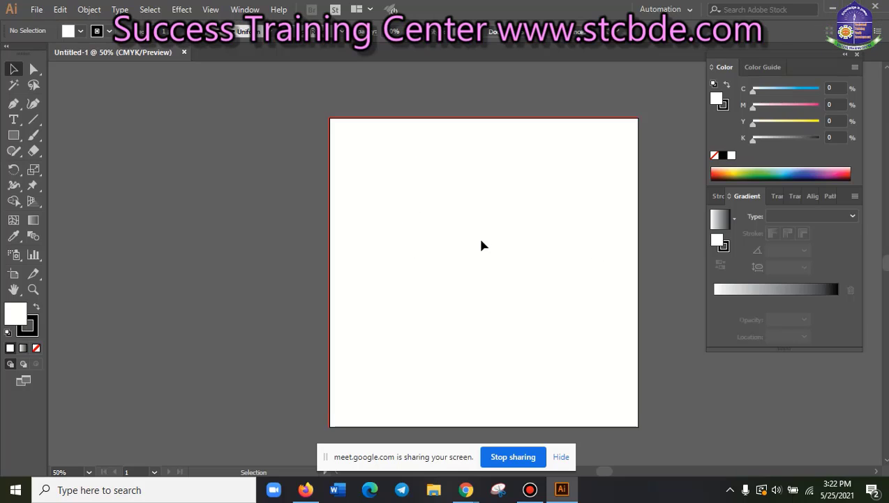
scroll(482, 245, "down", 1)
scroll(481, 245, "up", 1)
scroll(484, 250, "up", 1)
scroll(487, 254, "down", 1)
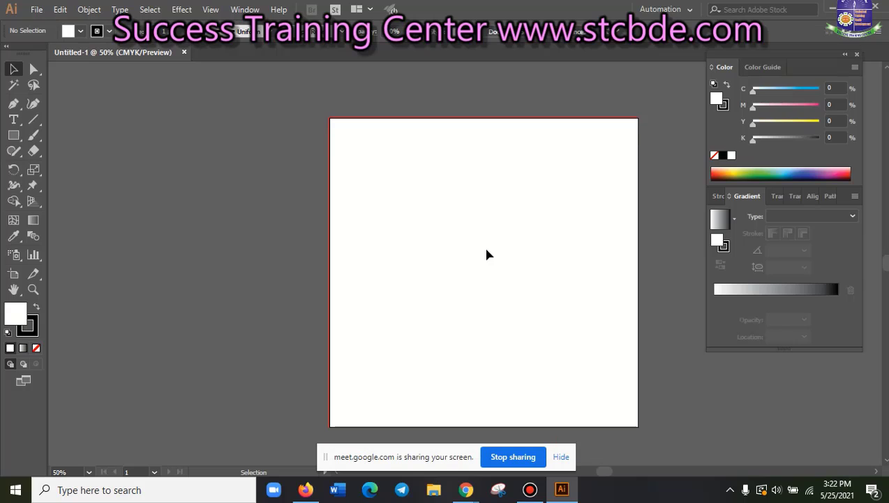
scroll(487, 254, "up", 1)
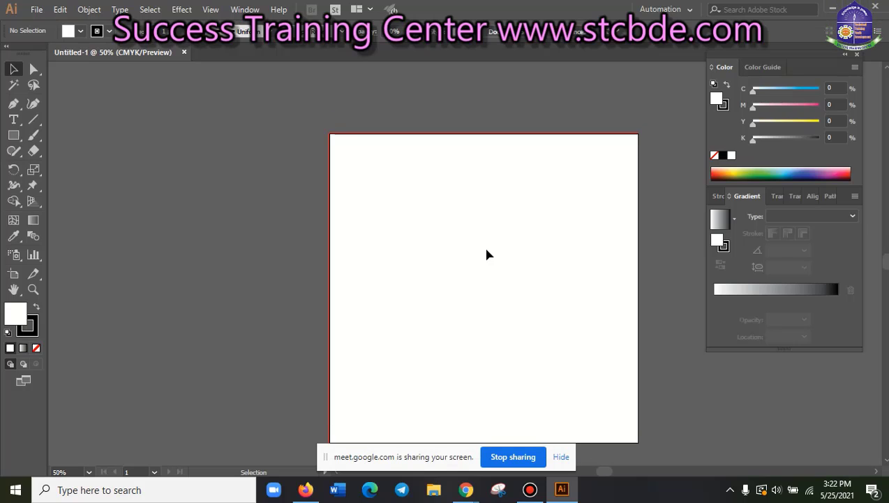
left_click(13, 135)
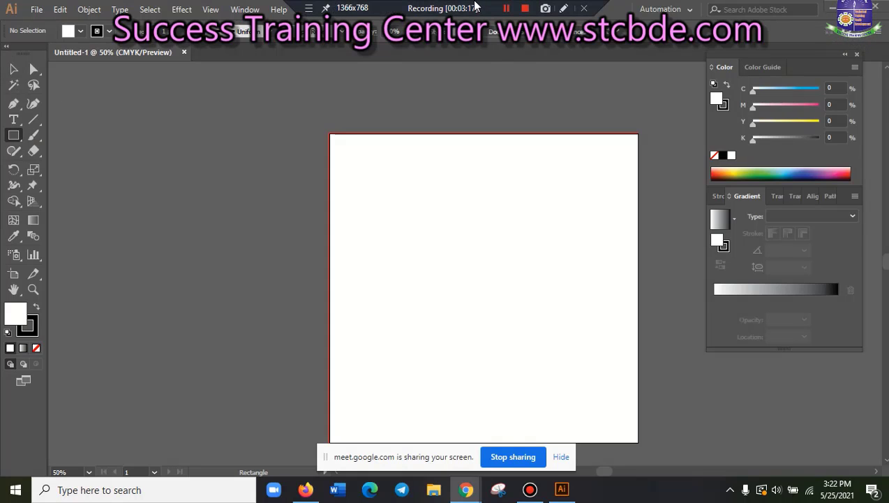
left_click(13, 69)
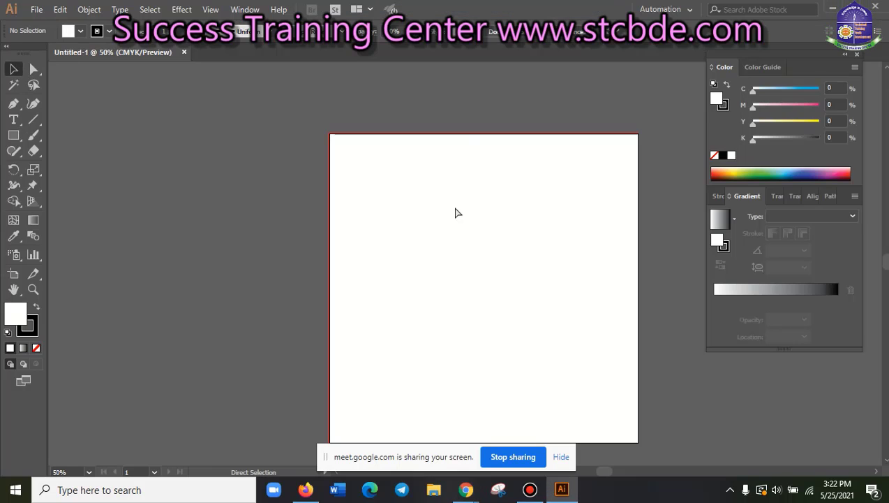
key("ctrl+minus")
key("ctrl+minus")
key("ctrl+minus")
key("ctrl+minus")
key("ctrl+minus")
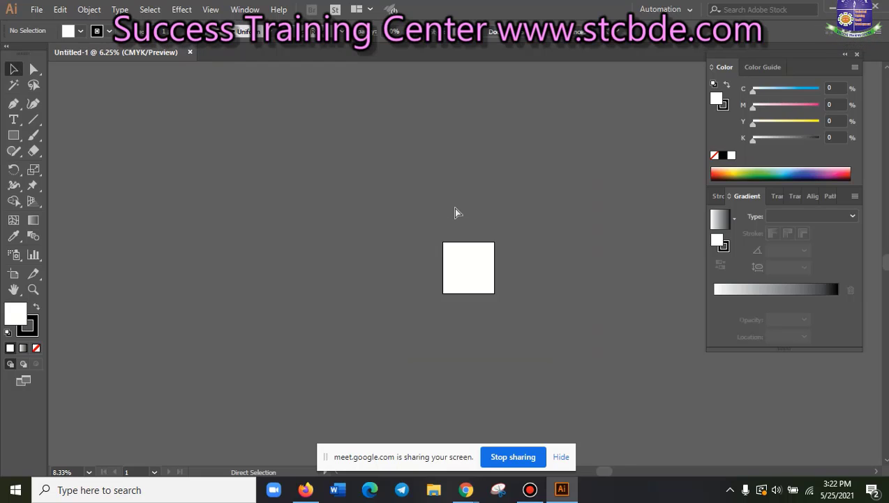
key("ctrl+minus")
key("ctrl+minus")
key("ctrl+minus")
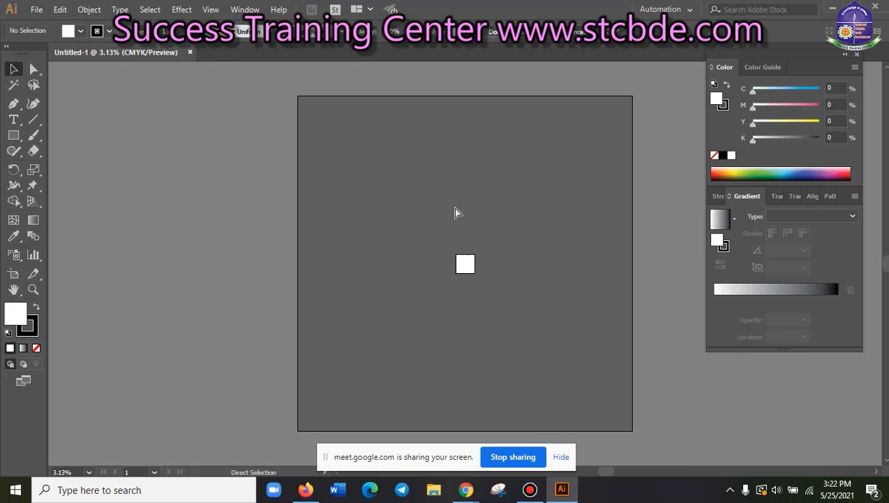
key("ctrl+plus")
key("ctrl+plus")
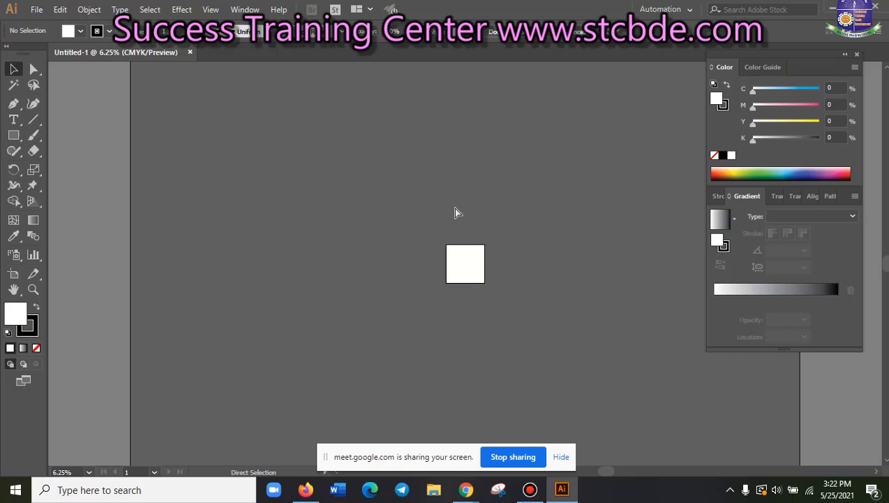
key("ctrl+plus")
key("ctrl+plus")
key("ctrl+plus")
key("ctrl+plus")
key("ctrl+plus")
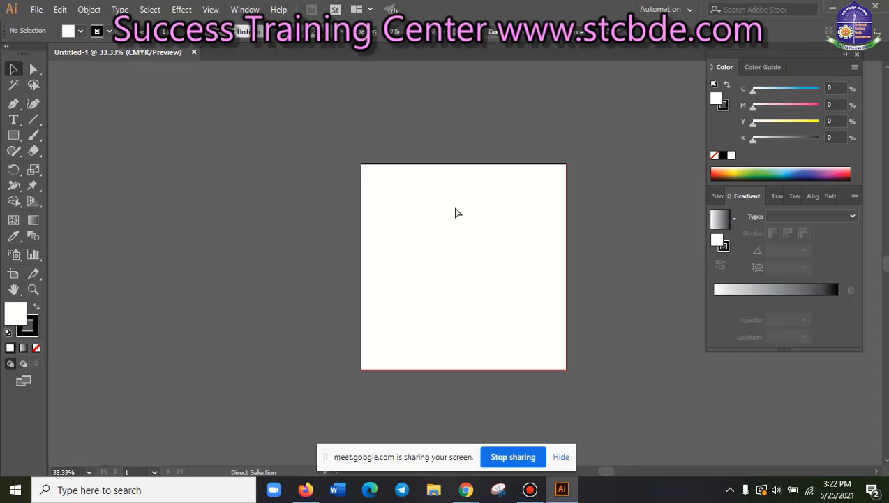
key("ctrl+plus")
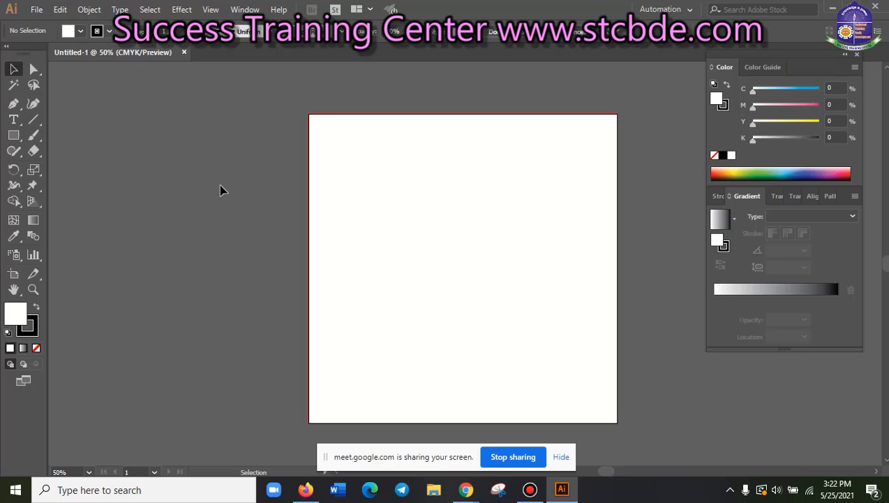
scroll(446, 349, "down", 2)
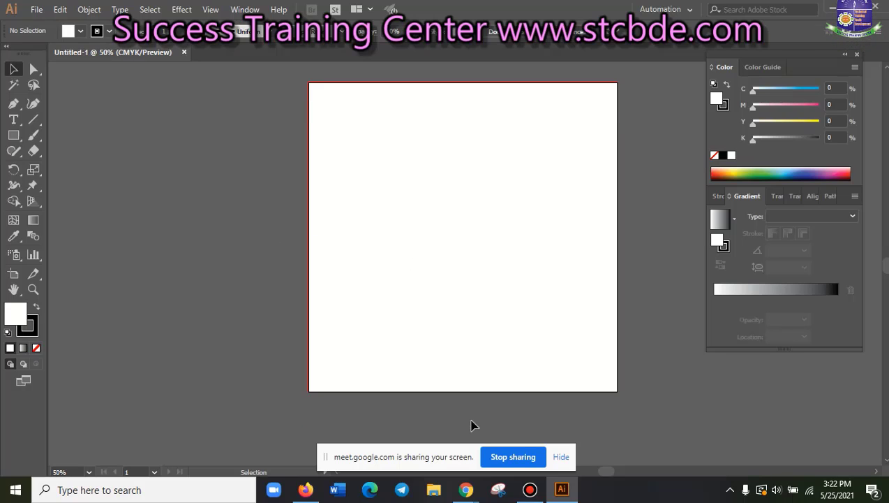
scroll(472, 423, "up", 3)
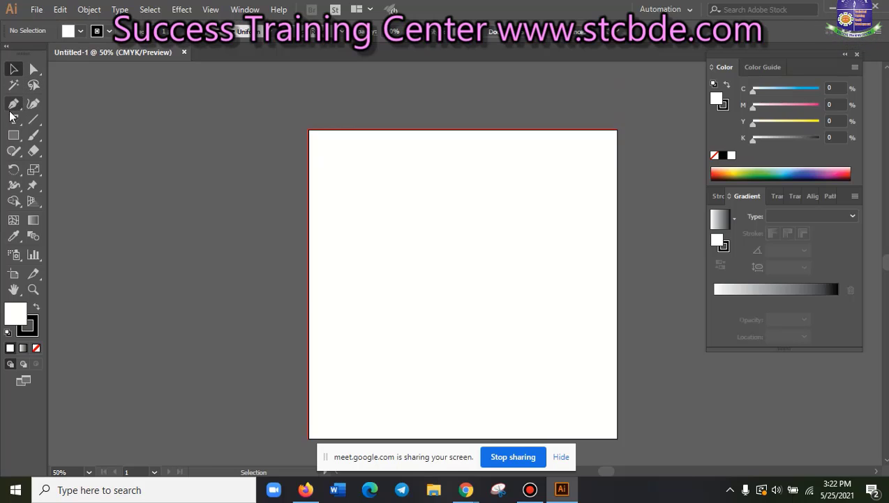
Draw a red-filled rectangle and park it on the pasteboard left of the artboard
left_click(18, 135)
left_click(78, 135)
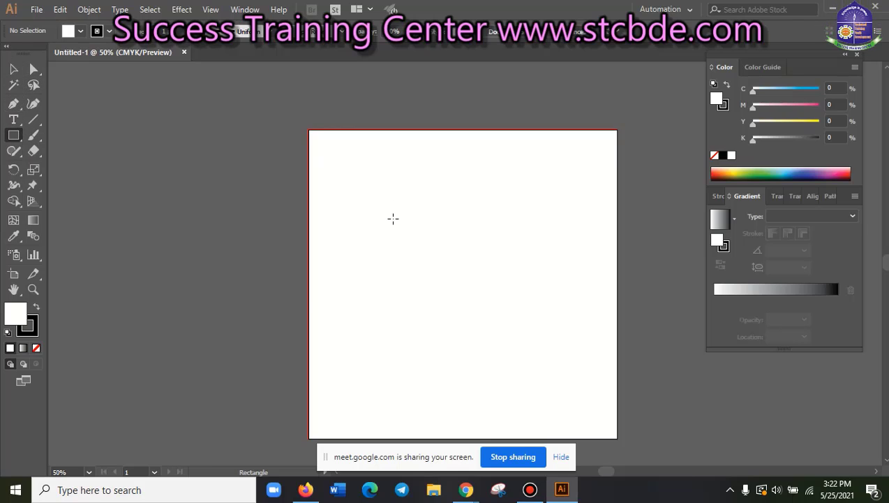
left_click_drag(336, 174, 463, 243)
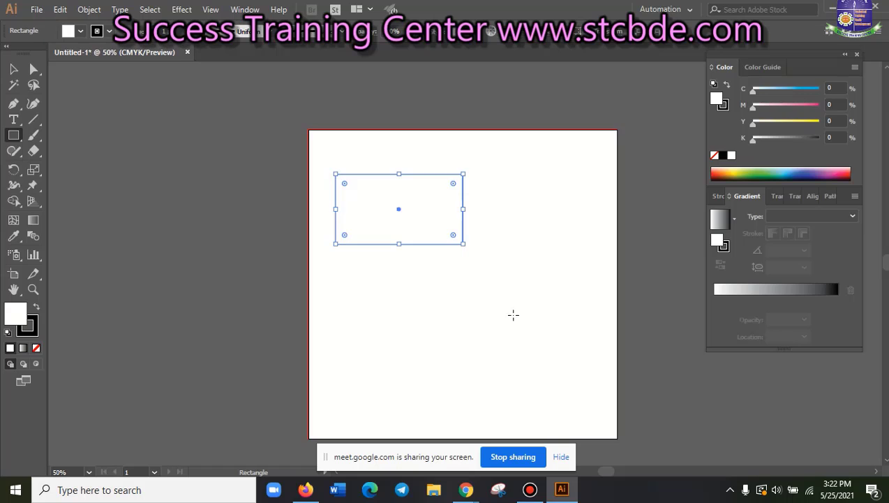
left_click(80, 31)
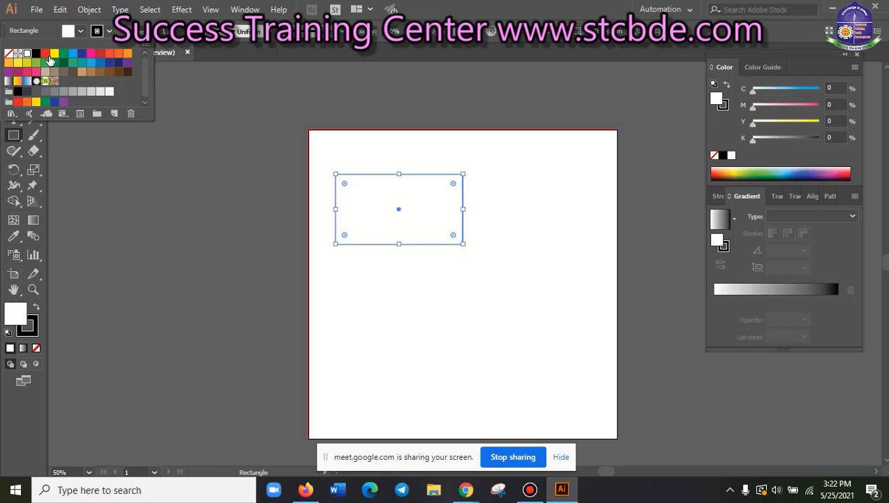
left_click(44, 53)
left_click(14, 69)
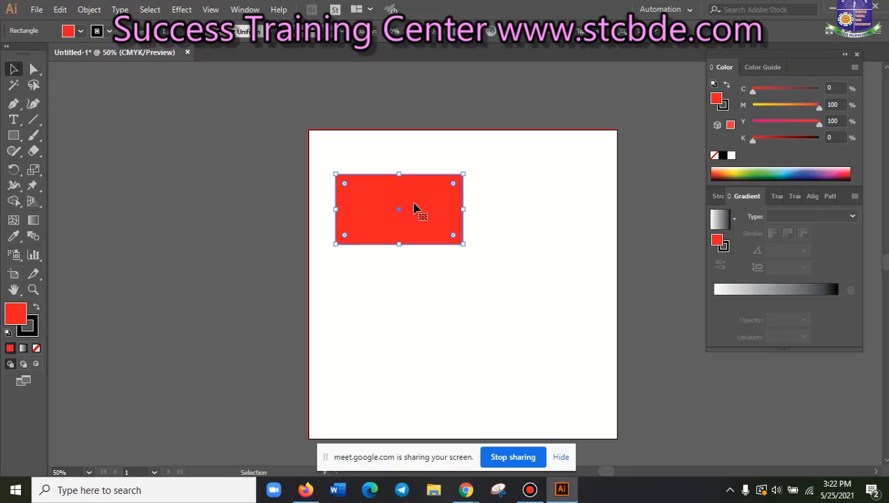
left_click_drag(419, 210, 168, 206)
left_click(246, 307)
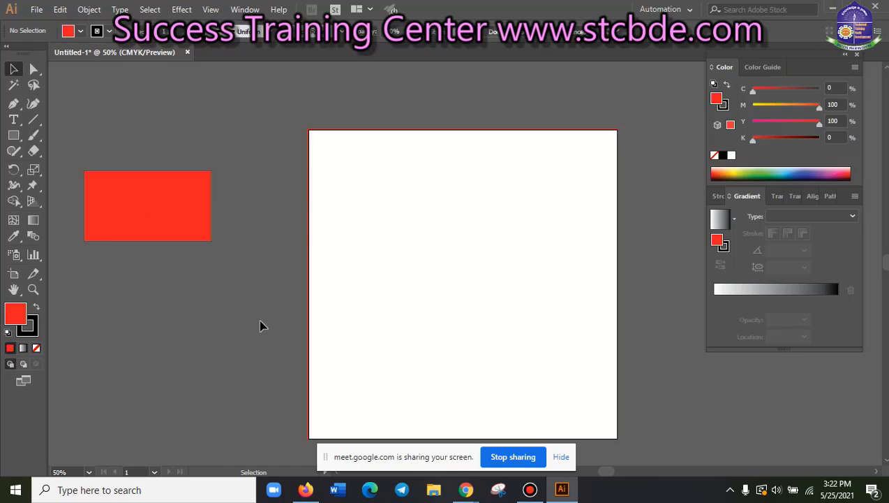
scroll(256, 325, "up", 1)
left_click(168, 262)
mouse_move(167, 262)
left_mouse_down()
mouse_move(486, 251)
mouse_move(172, 134)
left_mouse_up()
Draw a red rounded rectangle and a hexagon beside the artboard
left_click_drag(13, 135, 76, 149)
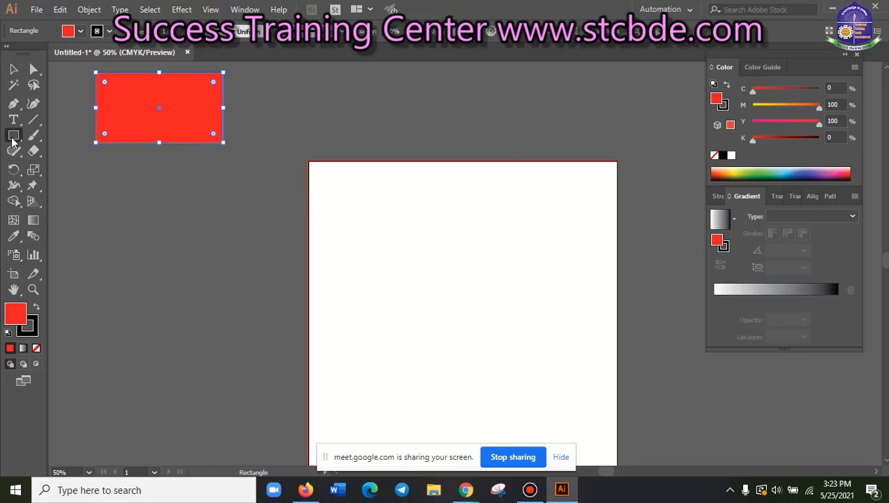
left_click_drag(149, 226, 293, 352)
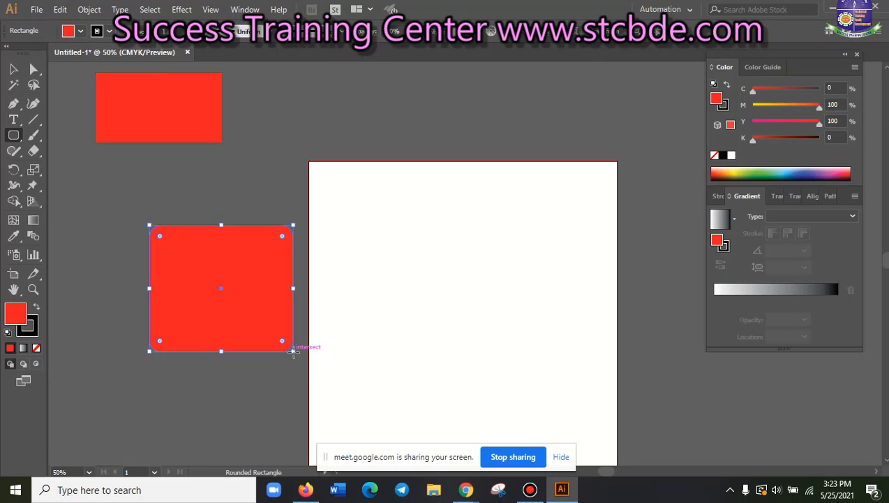
left_click_drag(14, 135, 77, 182)
mouse_move(290, 104)
left_mouse_down()
mouse_move(354, 104)
mouse_move(341, 87)
left_mouse_up()
key("v")
Move the hexagon to the top edge, rounded rectangle to the left edge, rectangle to the right edge
left_click_drag(313, 137, 452, 249)
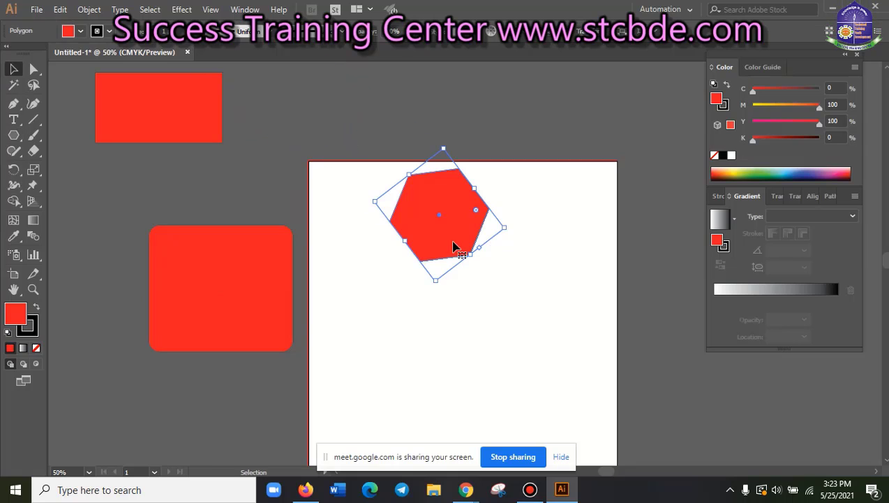
left_click_drag(264, 282, 365, 361)
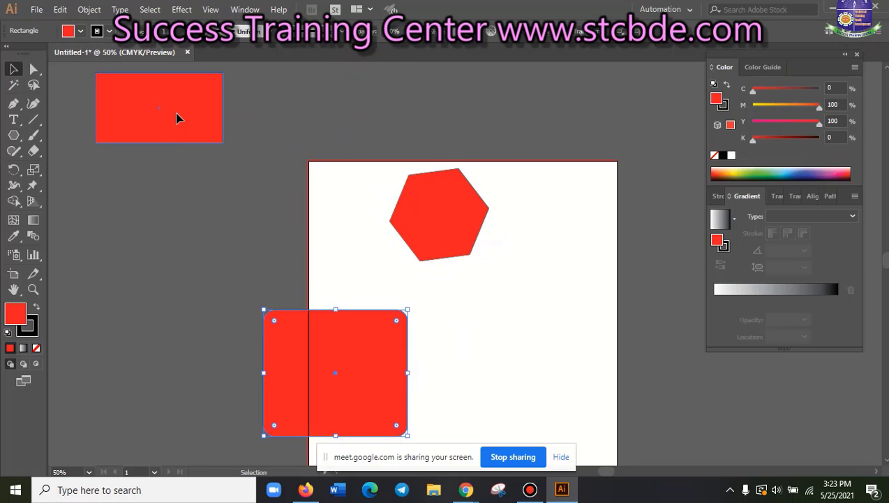
mouse_move(208, 133)
left_mouse_down()
mouse_move(603, 328)
mouse_move(653, 315)
left_mouse_up()
scroll(522, 392, "down", 2)
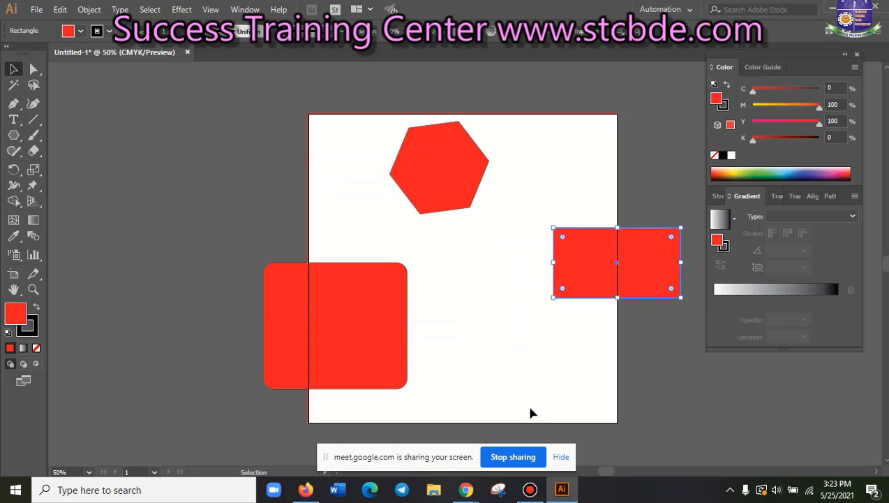
scroll(554, 365, "down", 1)
scroll(554, 366, "down", 1)
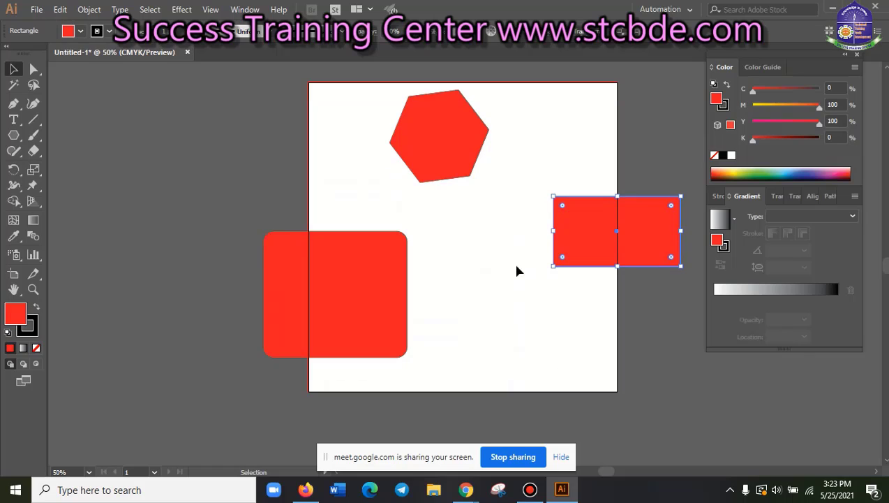
scroll(327, 250, "up", 2)
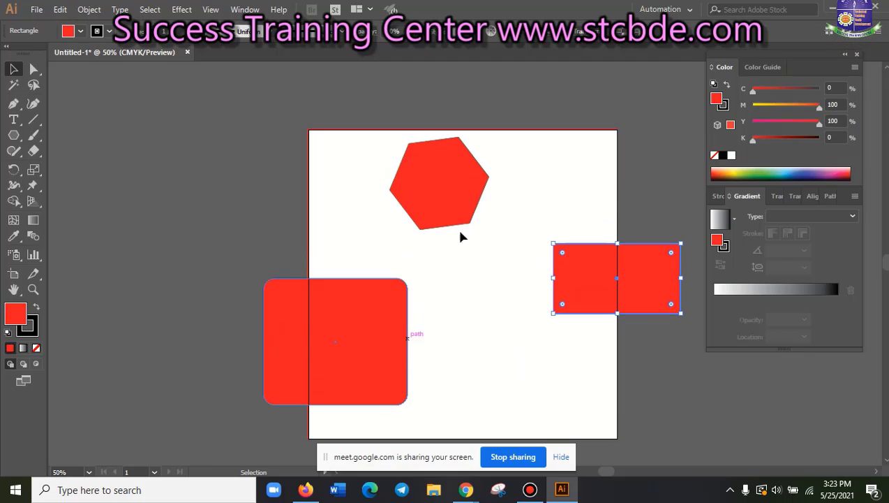
left_click(465, 222)
left_click_drag(465, 221, 447, 180)
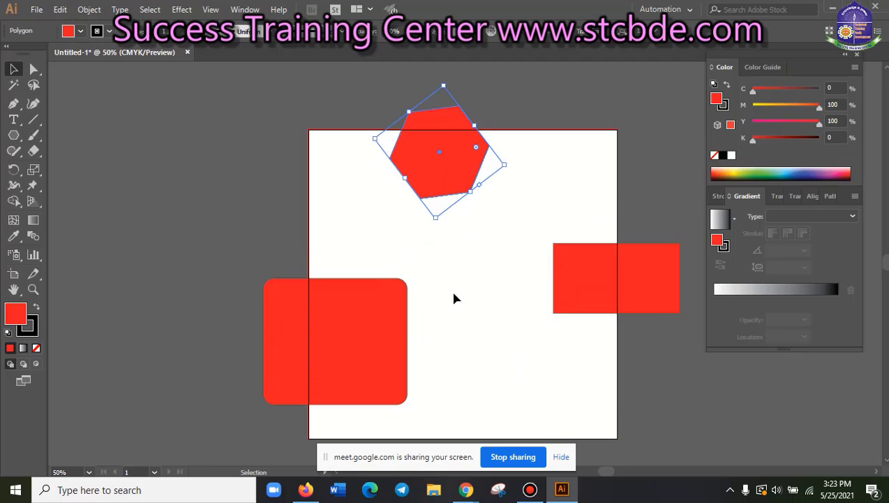
left_click(479, 296)
Fine-tune the layout by raising the rounded rectangle and nudging the hexagon up and right
scroll(485, 307, "down", 1)
scroll(487, 342, "down", 2)
scroll(482, 362, "up", 1)
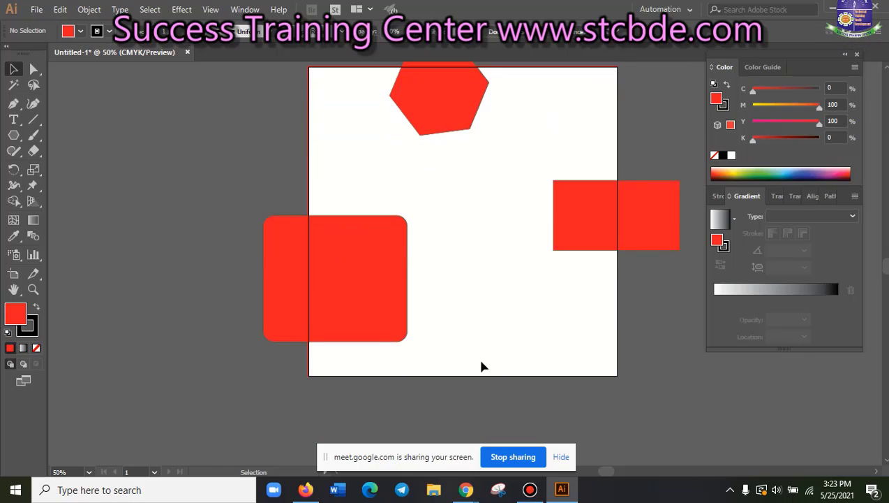
scroll(481, 364, "up", 2)
scroll(484, 364, "up", 1)
left_click_drag(358, 365, 362, 293)
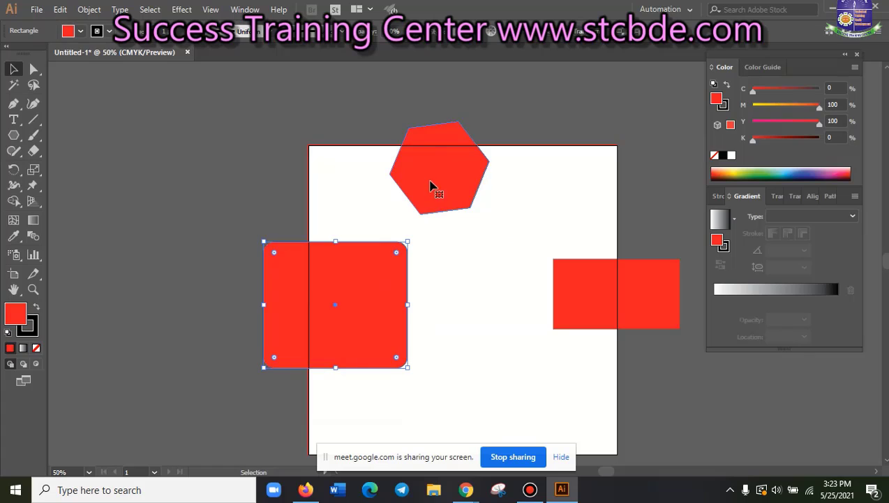
left_click_drag(433, 184, 442, 174)
left_click(583, 299)
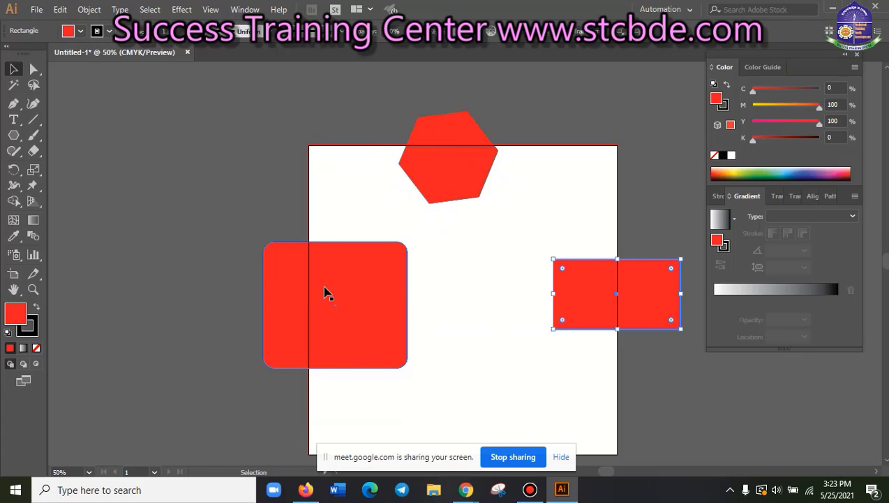
left_click(342, 282)
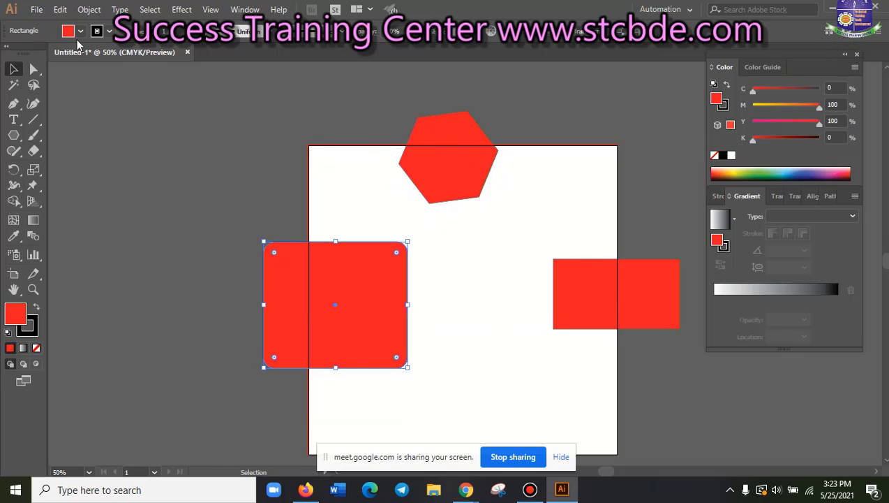
left_click(505, 220)
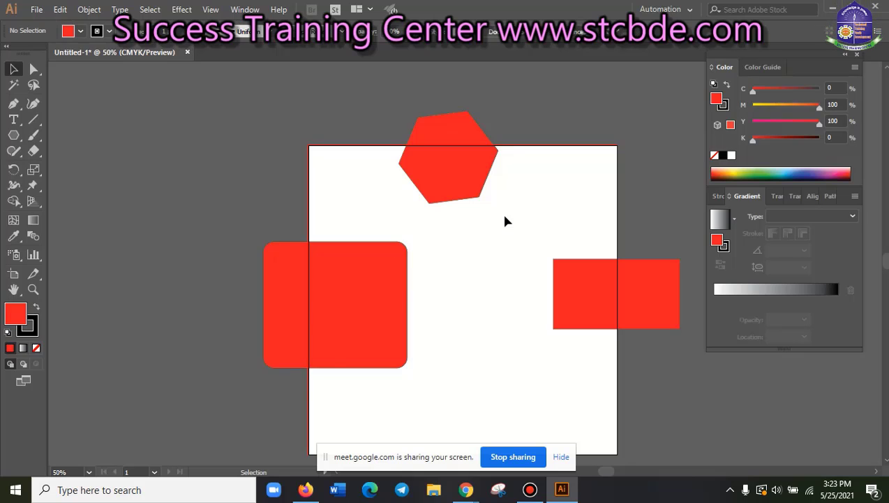
left_click(37, 9)
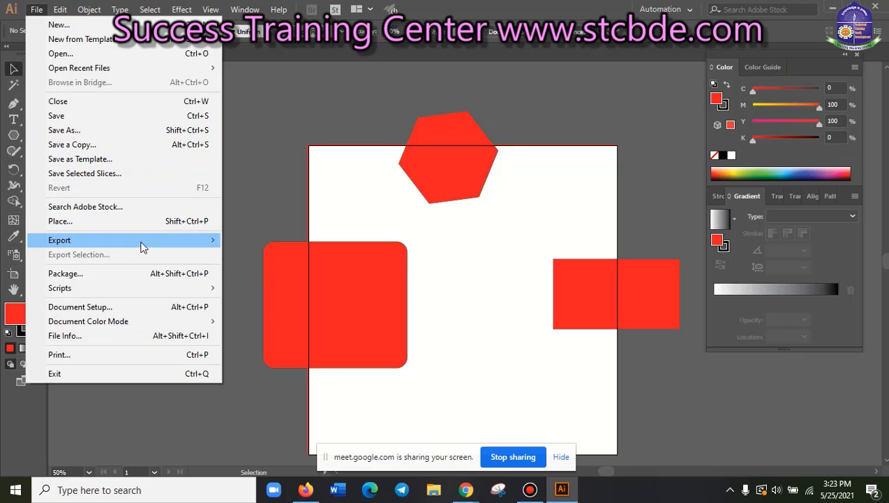
mouse_move(104, 240)
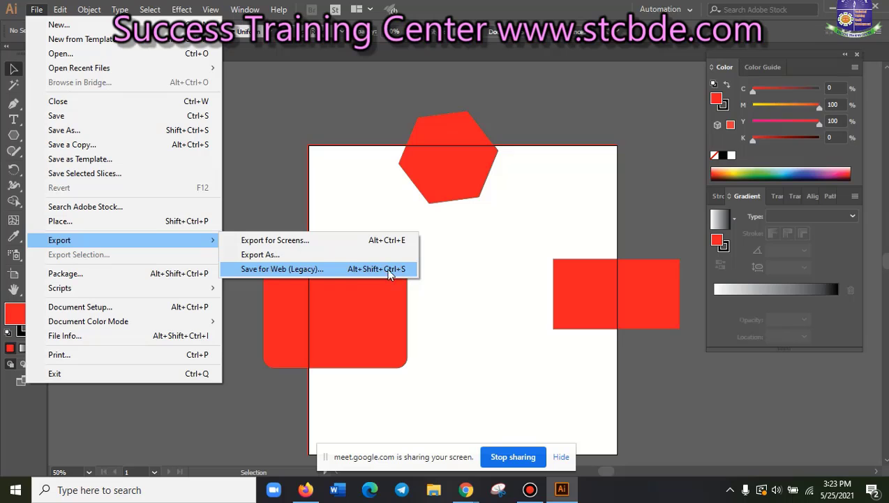
left_click(306, 276)
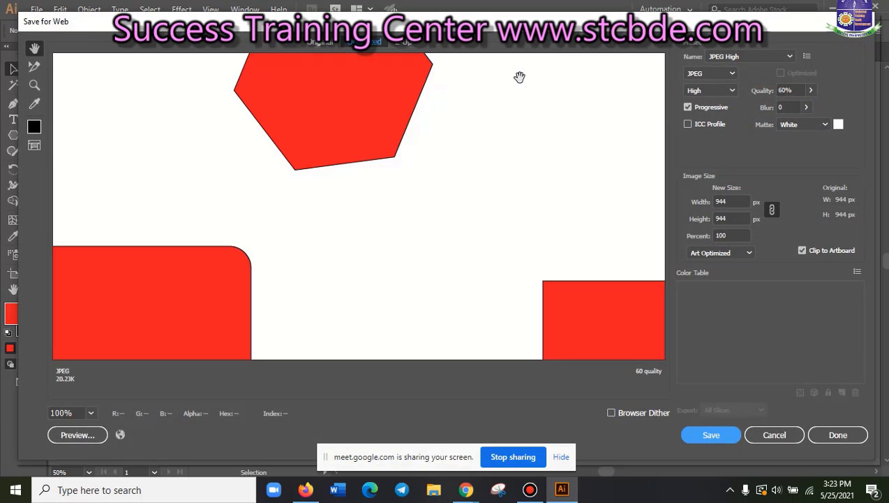
left_click(724, 76)
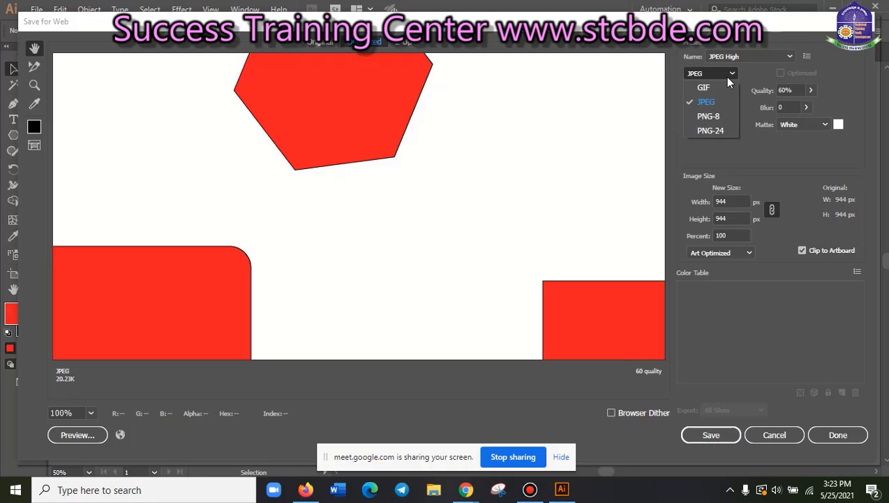
left_click(718, 76)
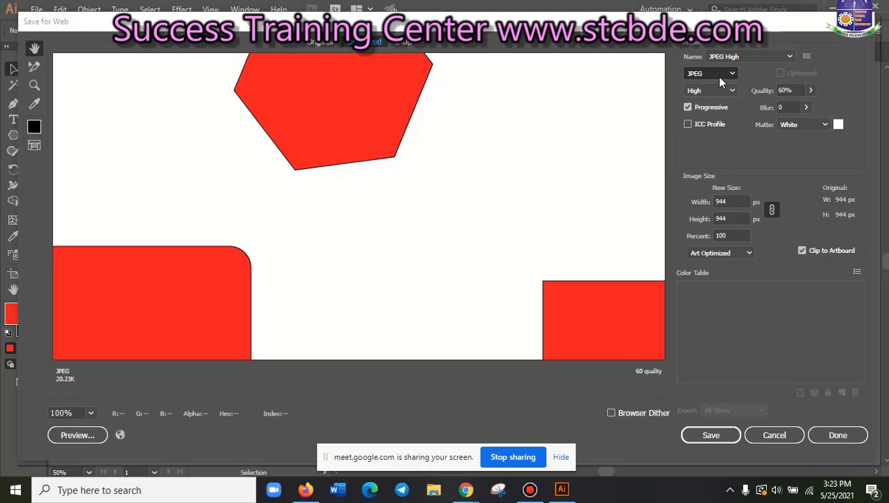
left_click(91, 413)
left_click(121, 399)
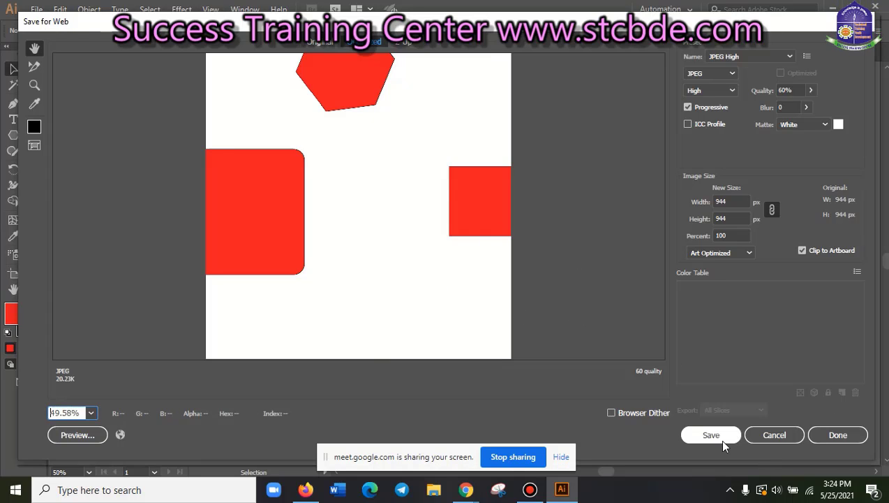
left_click(776, 434)
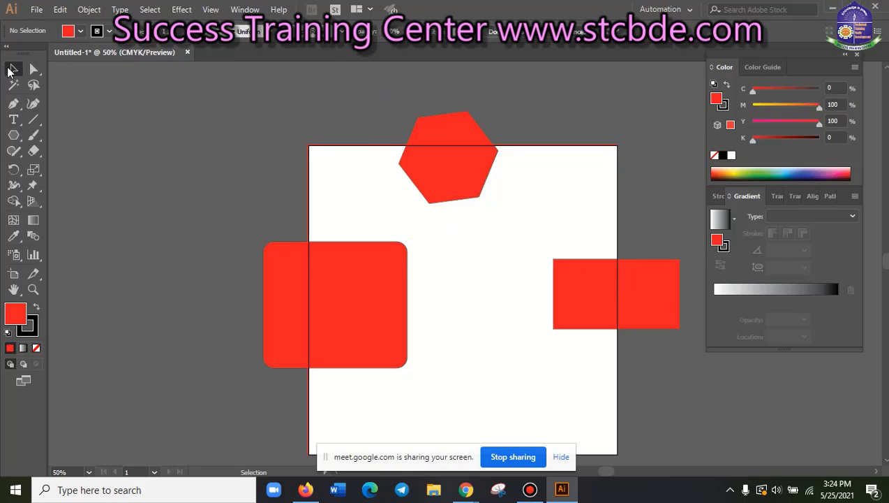
Move the rounded rectangle off the artboard's left and the hexagon and rectangle above it
left_click_drag(355, 297, 201, 228)
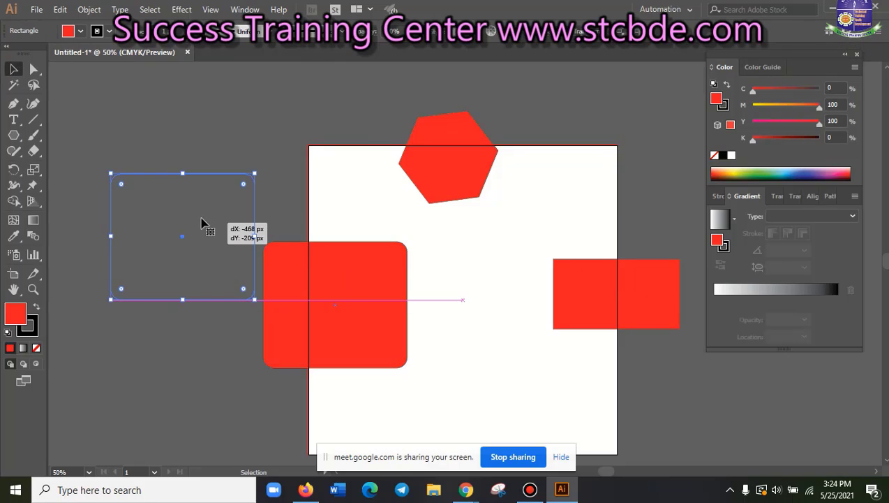
left_click(463, 195)
scroll(449, 336, "up", 1)
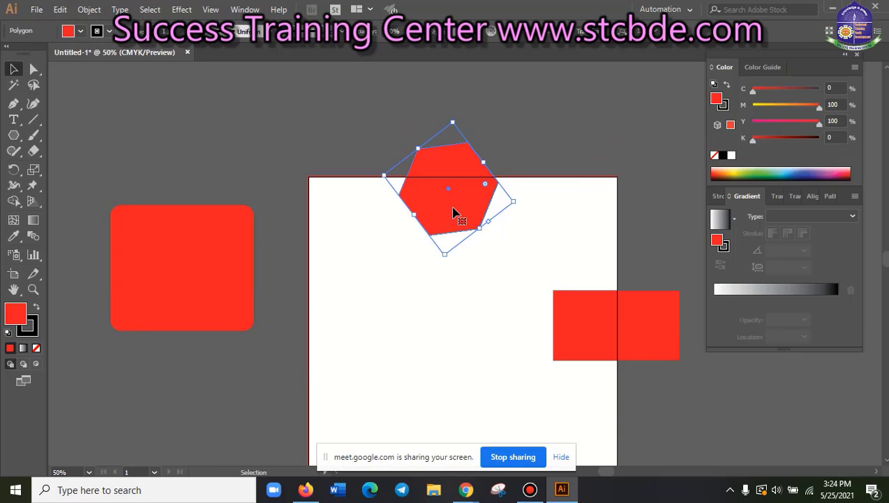
left_click_drag(455, 218, 378, 136)
left_click_drag(645, 342, 627, 125)
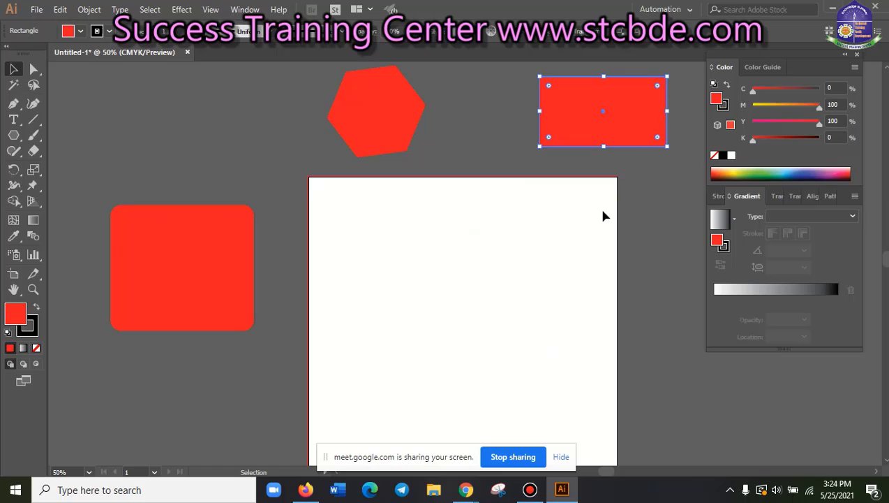
left_click(645, 199)
scroll(590, 328, "down", 1)
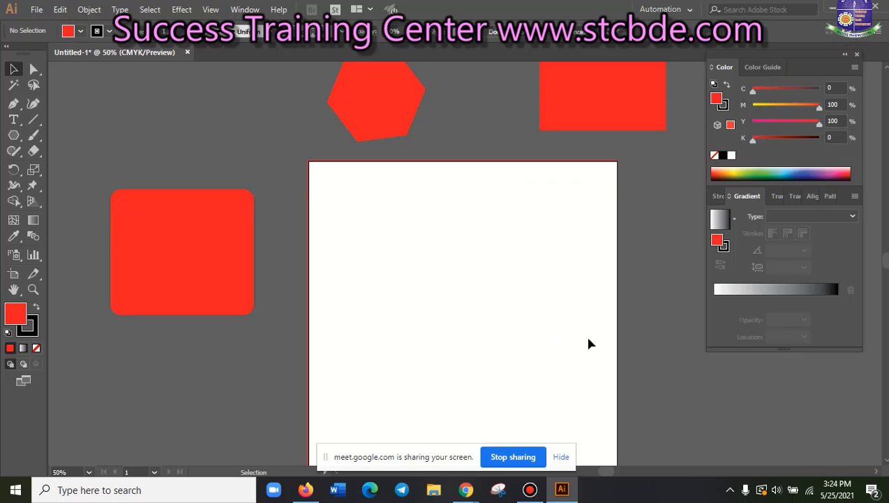
scroll(588, 341, "up", 2)
left_click(171, 250)
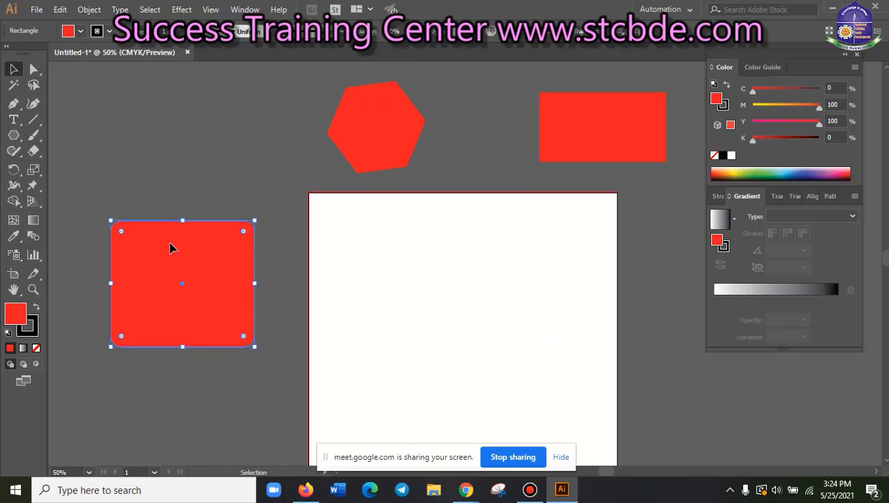
left_click_drag(171, 249, 186, 231)
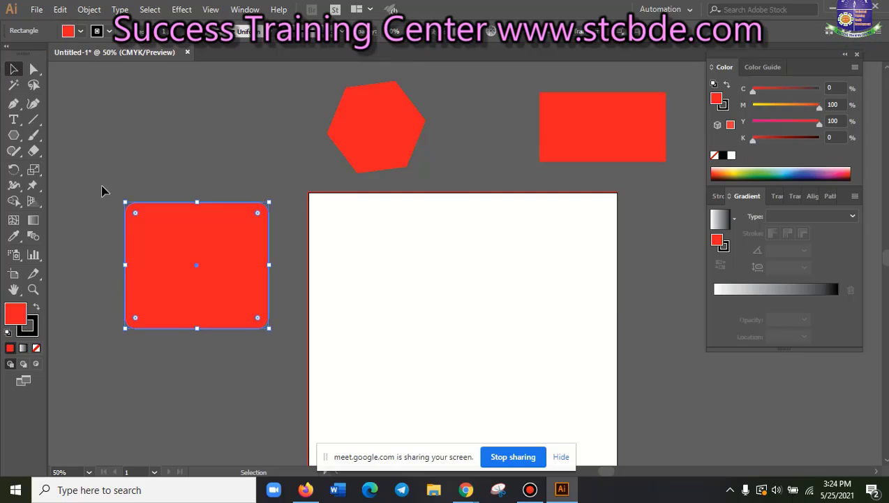
left_click(91, 133)
Set the hexagon against the artboard's top edge and move the rectangle to mid-artboard
left_click(356, 131)
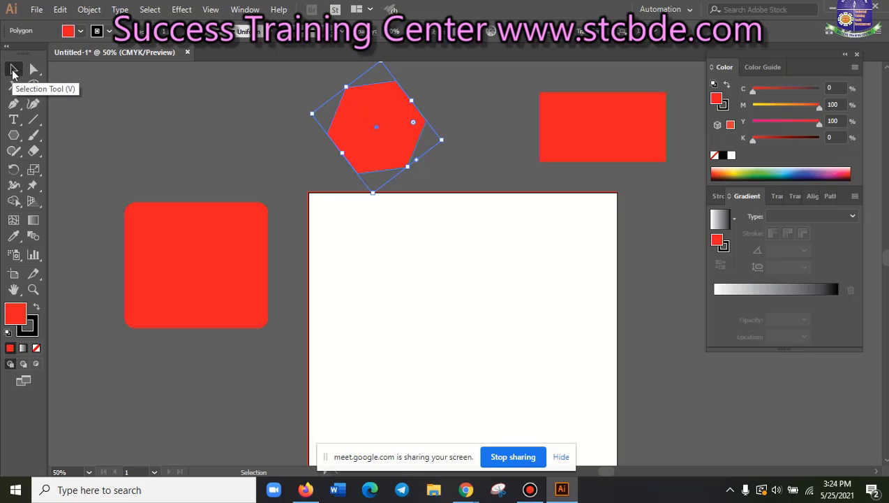
left_click(13, 69)
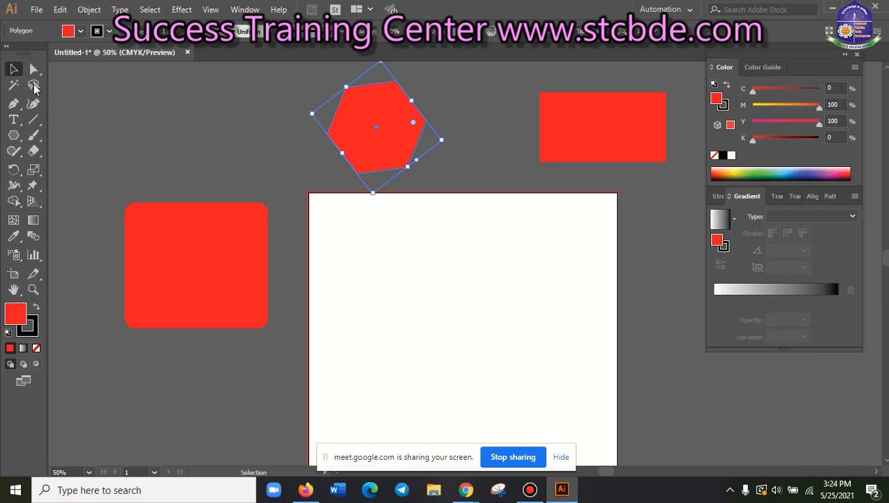
left_click(194, 262)
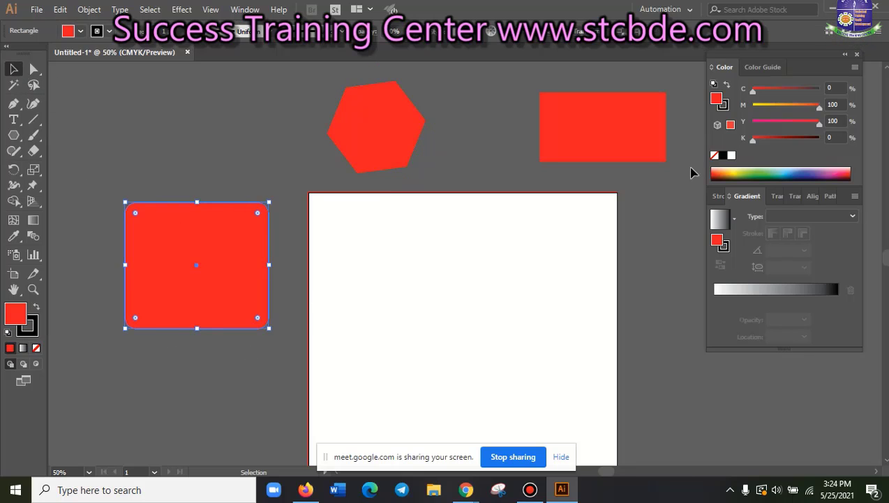
left_click(618, 146)
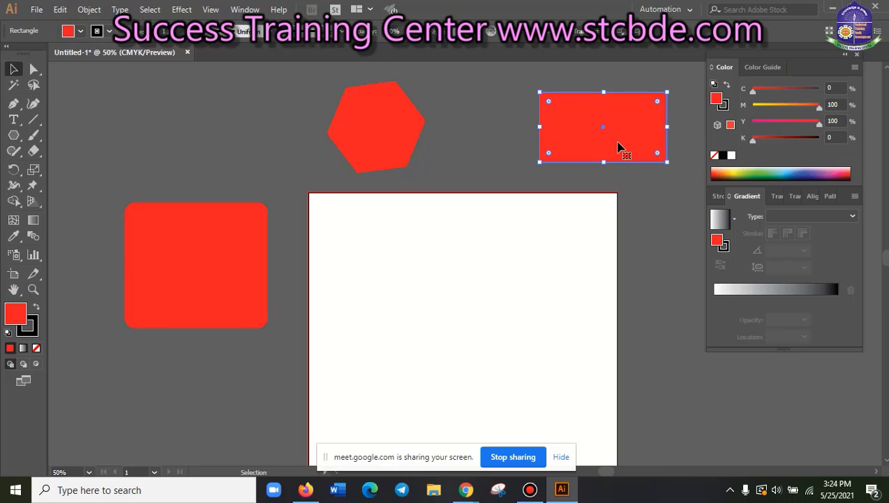
mouse_move(618, 147)
left_mouse_down()
mouse_move(569, 180)
mouse_move(612, 200)
left_mouse_up()
left_click_drag(379, 145, 372, 168)
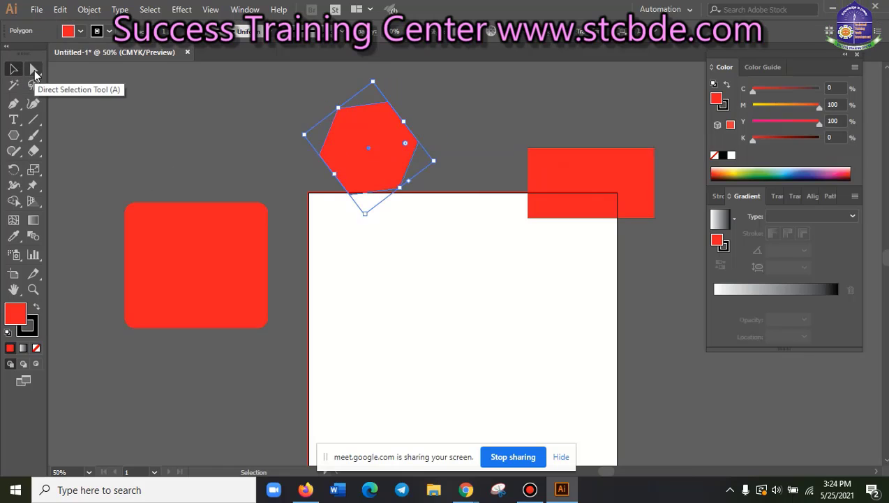
left_click(35, 74)
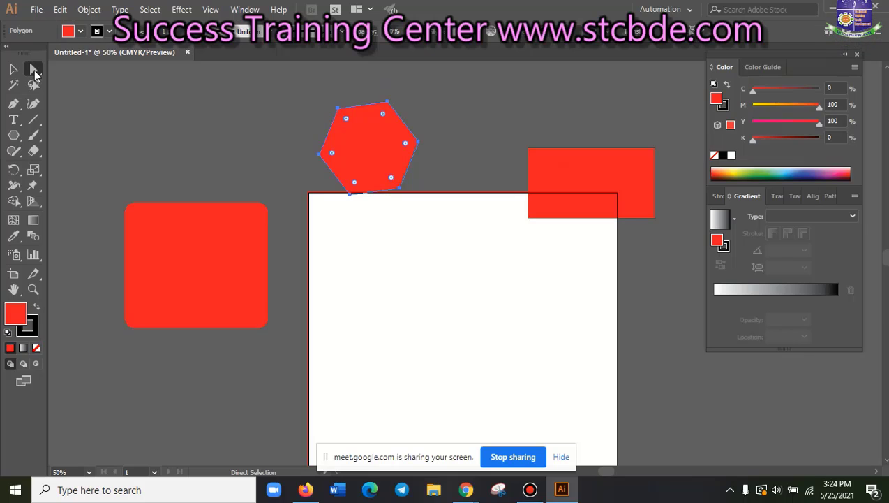
left_click(12, 70)
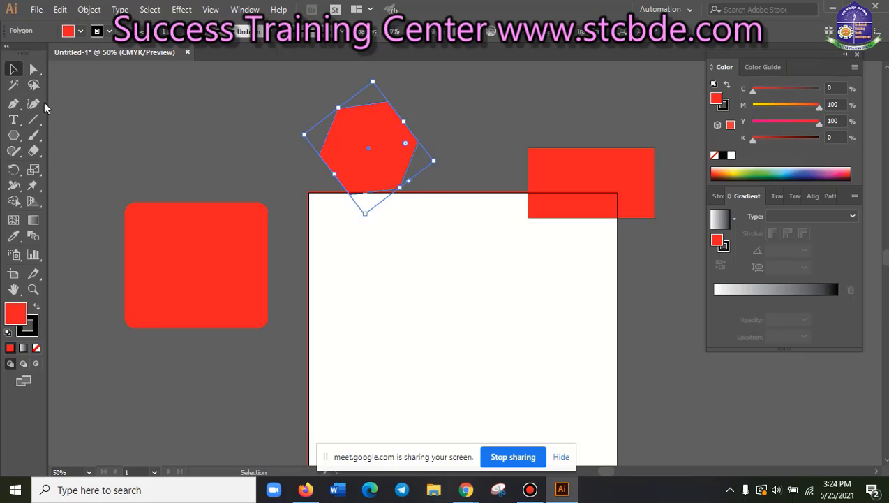
left_click_drag(619, 187, 431, 321)
left_click(34, 70)
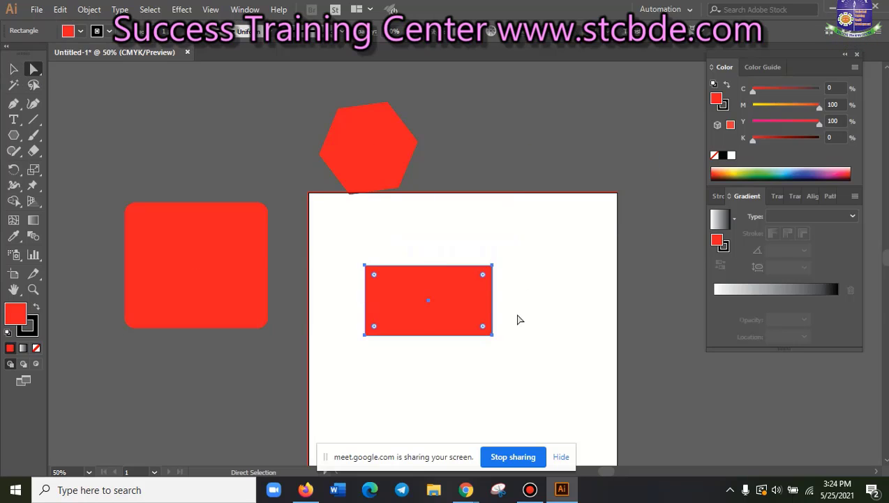
Drag the rectangle's lower-right corner down-right and its top-left corner up-left, forming a parallelogram
mouse_move(517, 315)
left_mouse_down()
mouse_move(493, 349)
mouse_move(490, 406)
left_mouse_up()
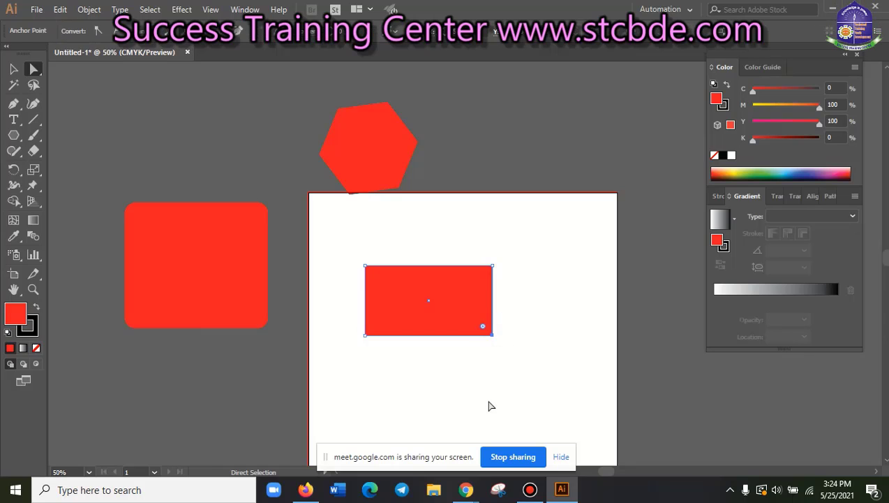
left_click_drag(493, 335, 563, 384)
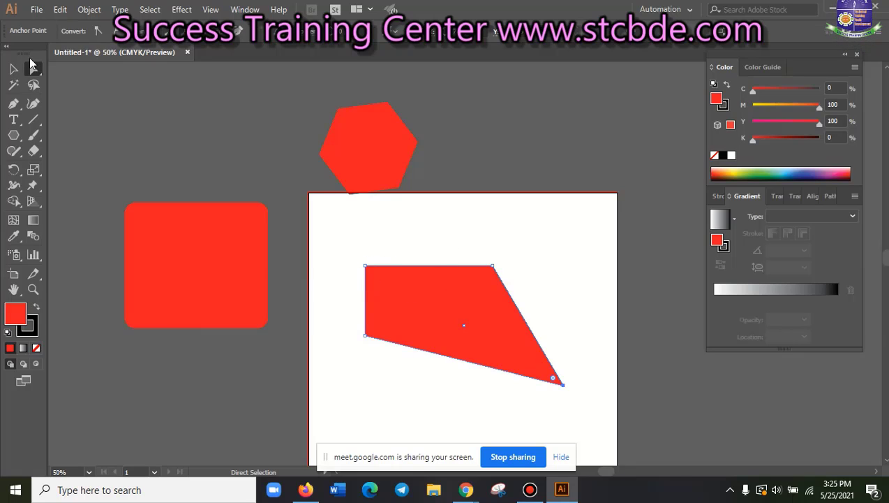
left_click(366, 266)
left_click_drag(365, 266, 330, 233)
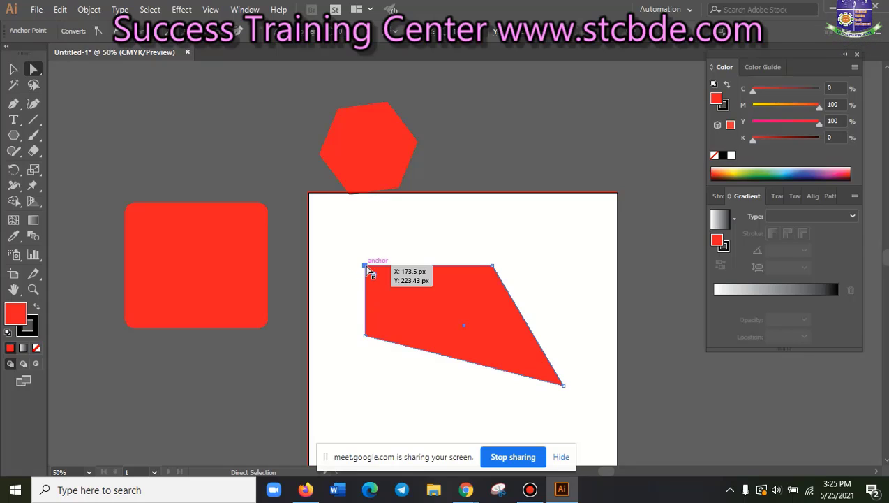
left_click(423, 404)
left_click(433, 293)
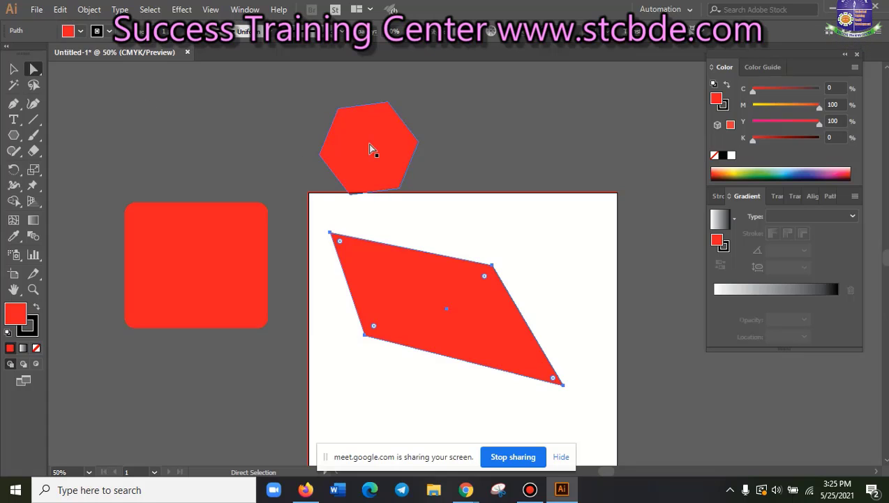
Undo the distortion, zoom in, and round the rectangle's four corners with the live-corner widget
key("ctrl+z")
key("ctrl+z")
key("ctrl+z")
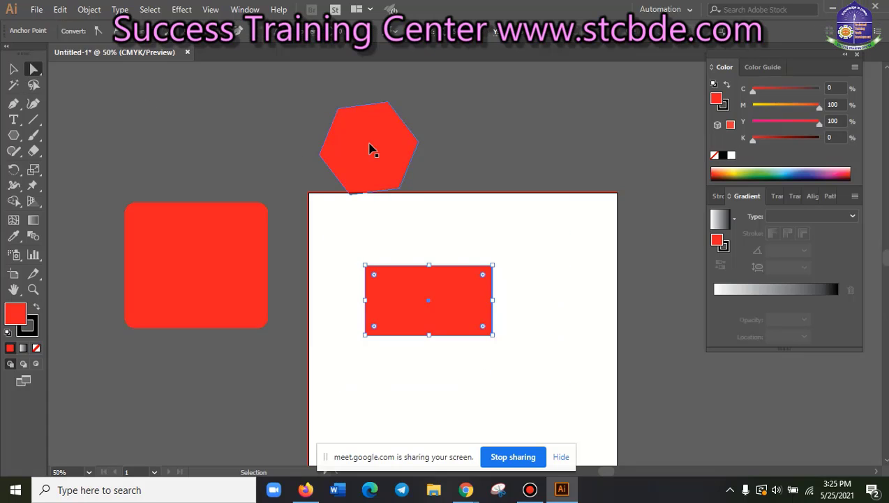
key("ctrl+plus")
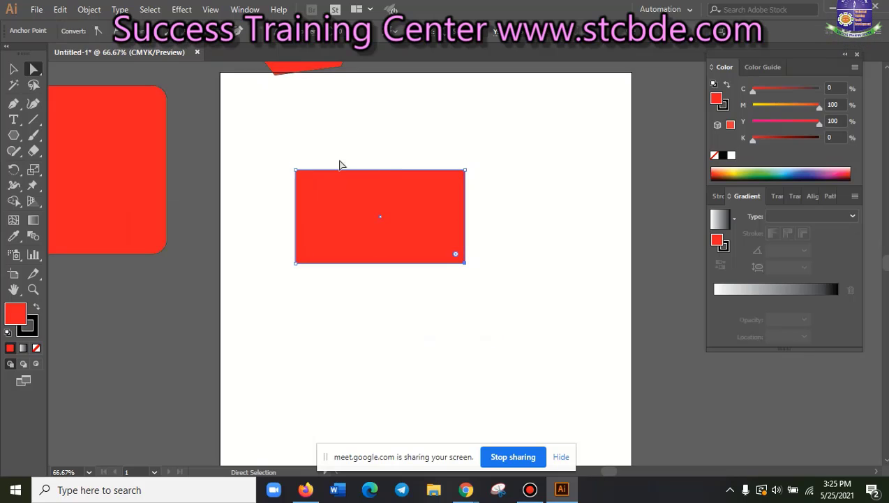
key("v")
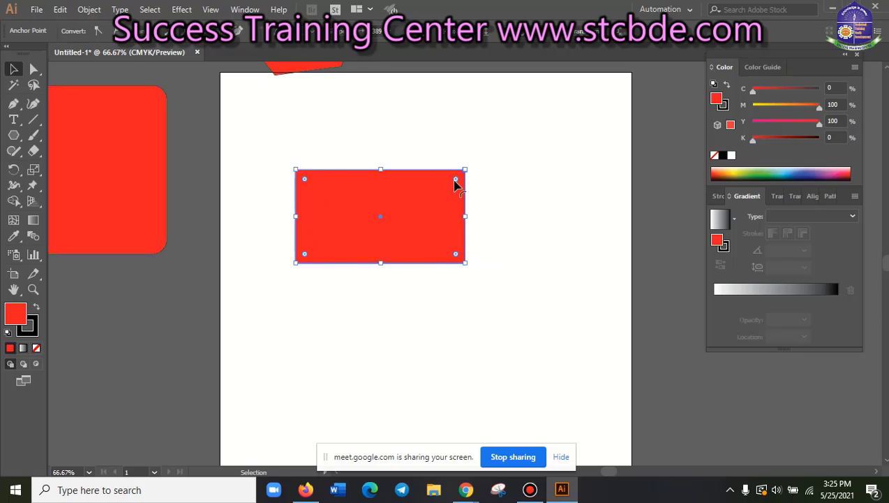
left_click(34, 70)
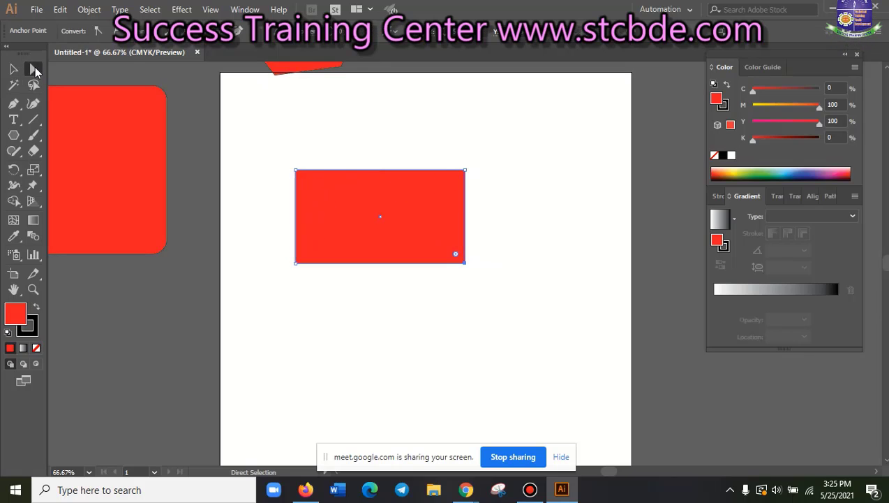
left_click(327, 193)
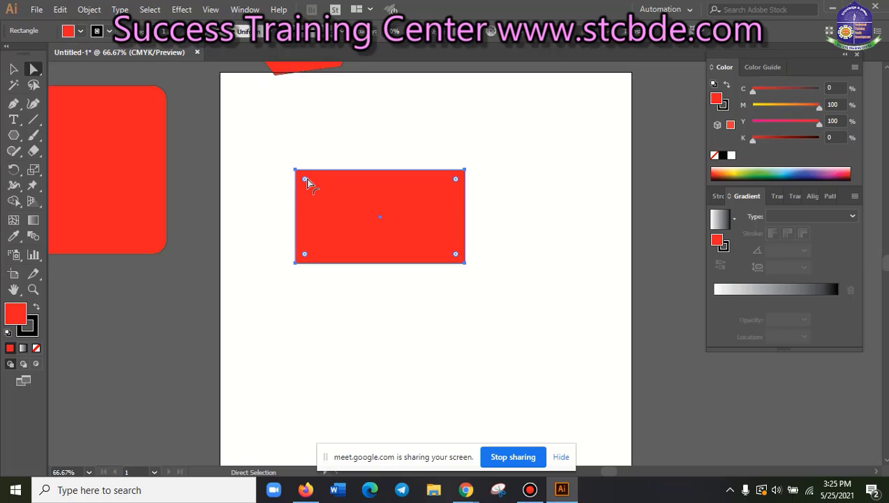
left_click_drag(304, 180, 312, 189)
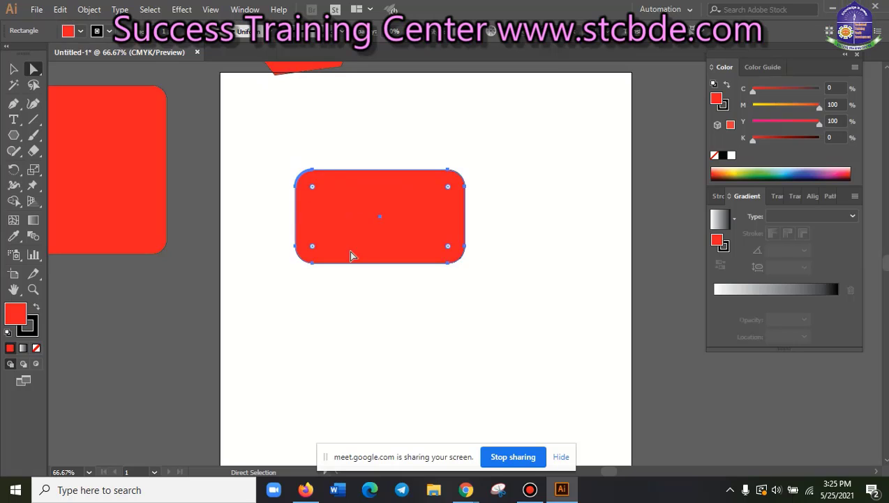
Round the corners further into a pill, then reduce the radius back to a rounded rectangle
left_click(13, 68)
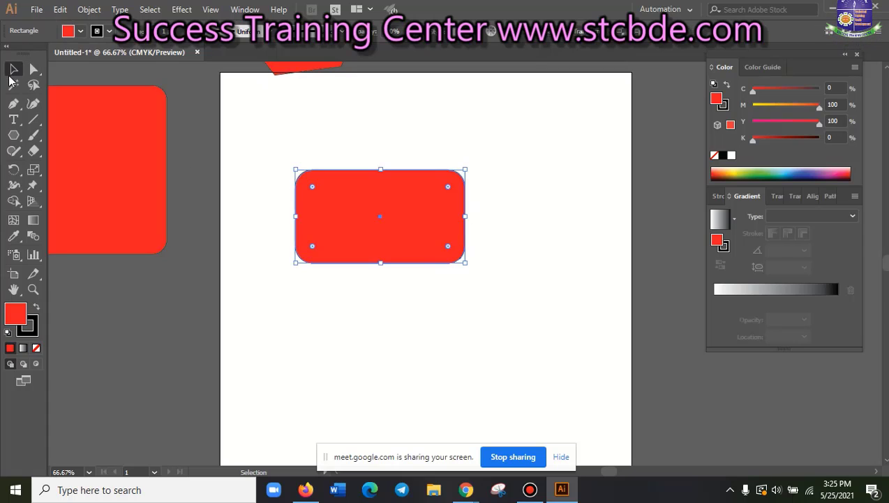
left_click(429, 269)
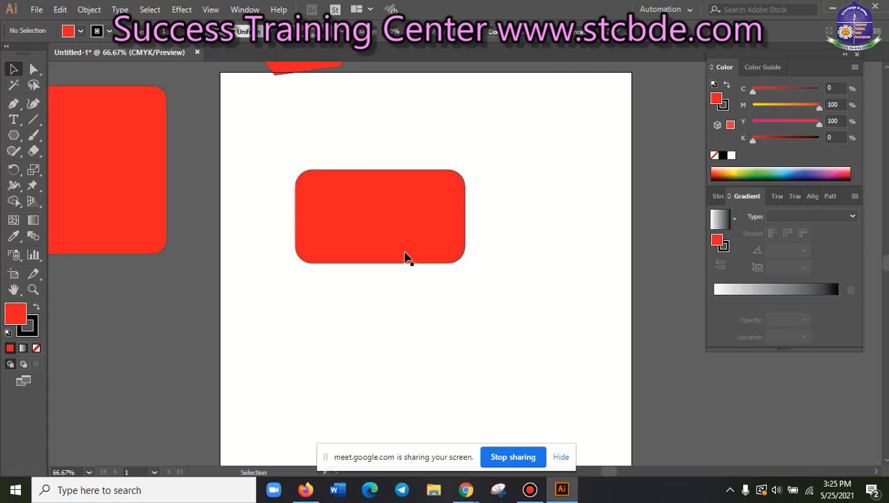
left_click(440, 229)
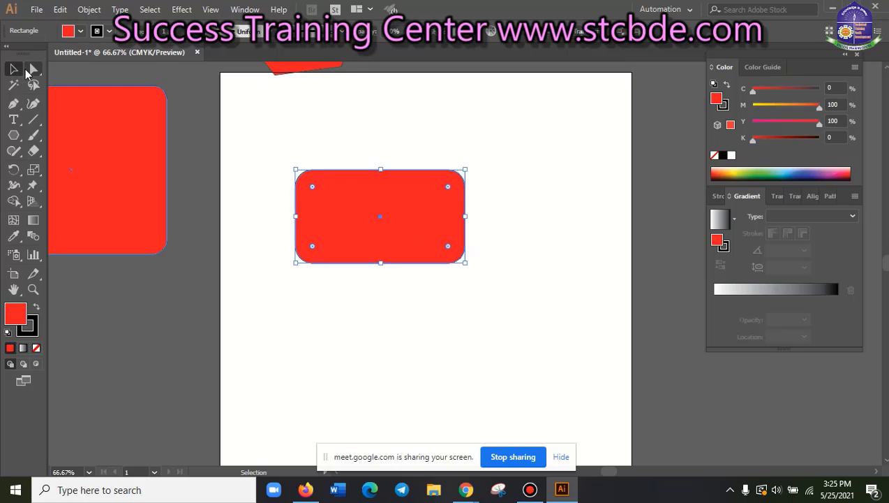
left_click(31, 71)
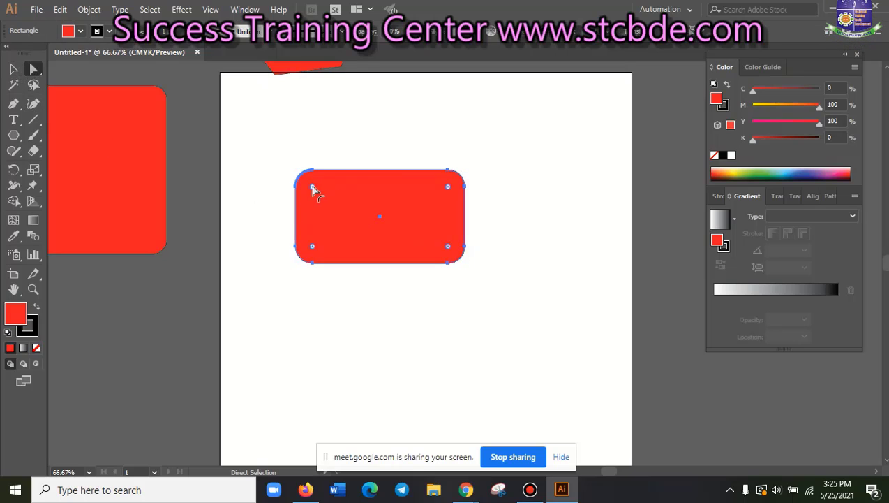
left_click_drag(312, 187, 353, 218)
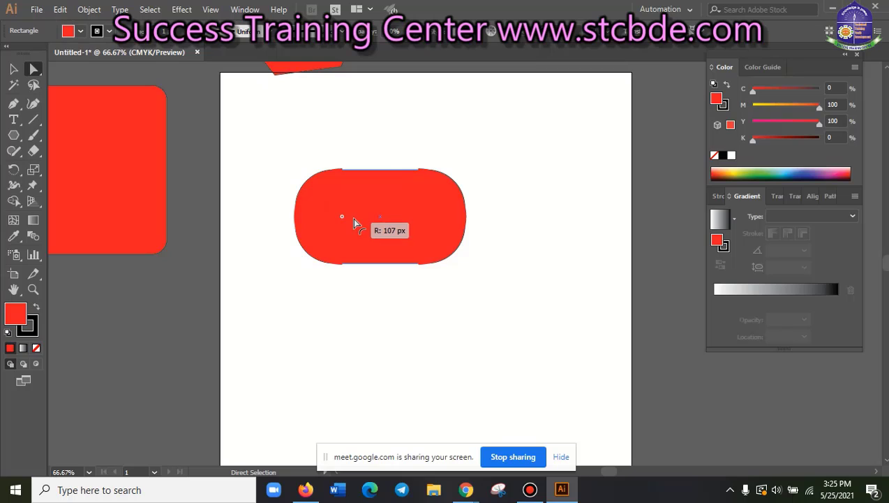
left_click(350, 222)
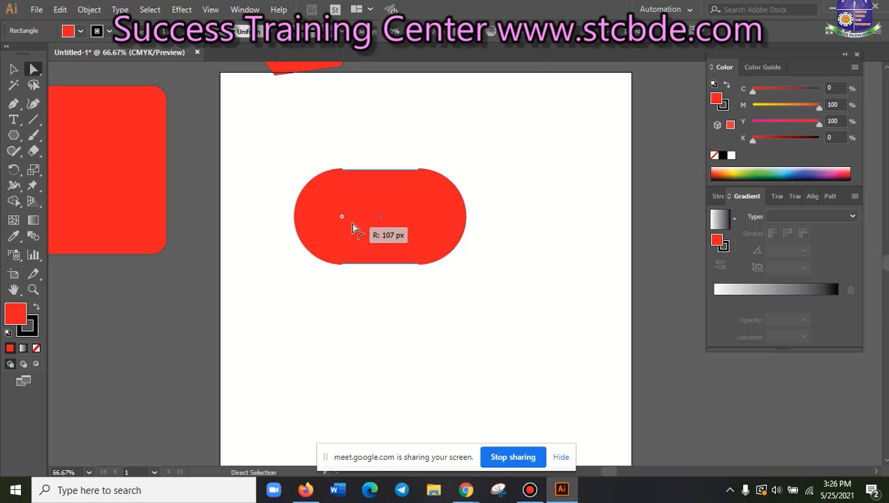
left_click(419, 307)
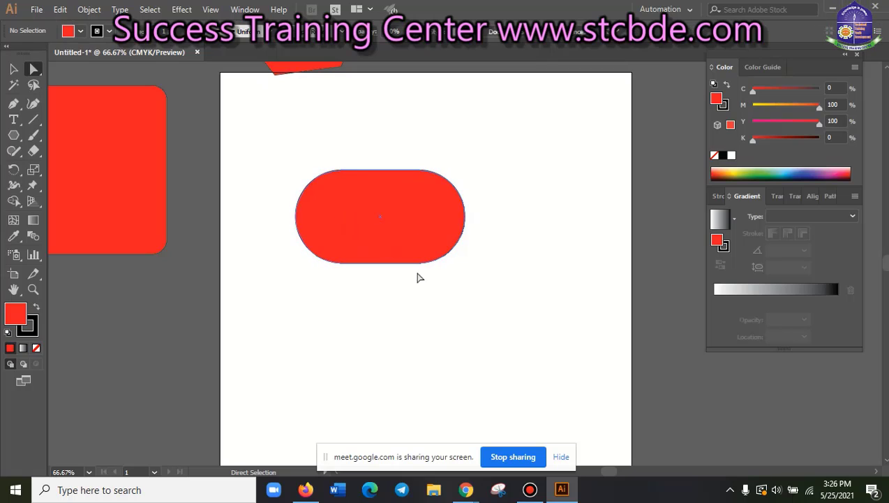
left_click(417, 260)
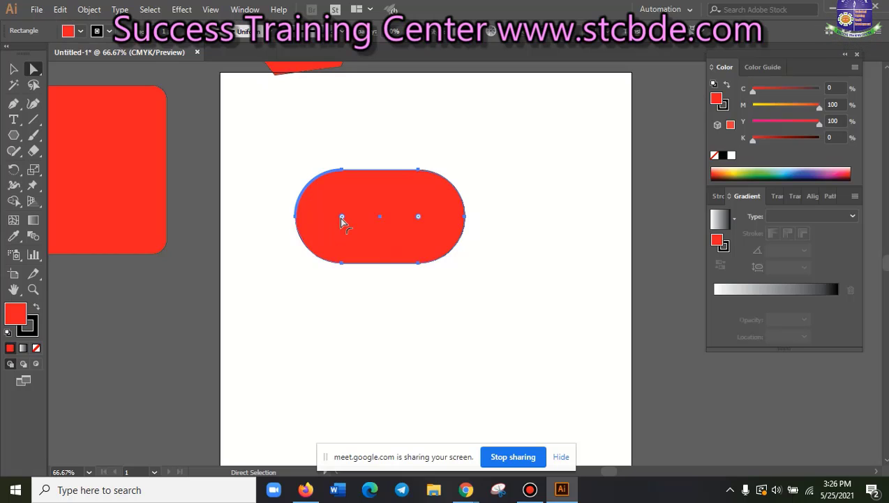
left_click_drag(328, 209, 321, 196)
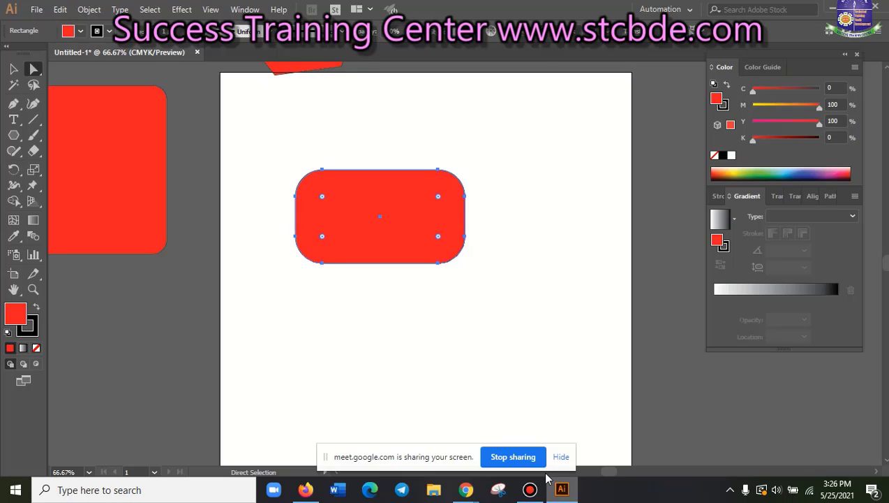
Switch to the Meet tab and admit both waiting guests, bringing the call to 8 participants
mouse_move(465, 489)
left_click(394, 424)
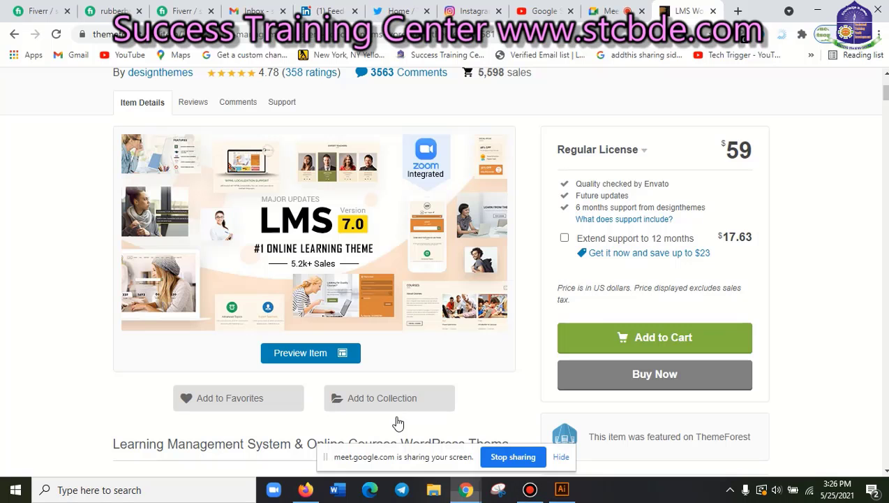
left_click(606, 11)
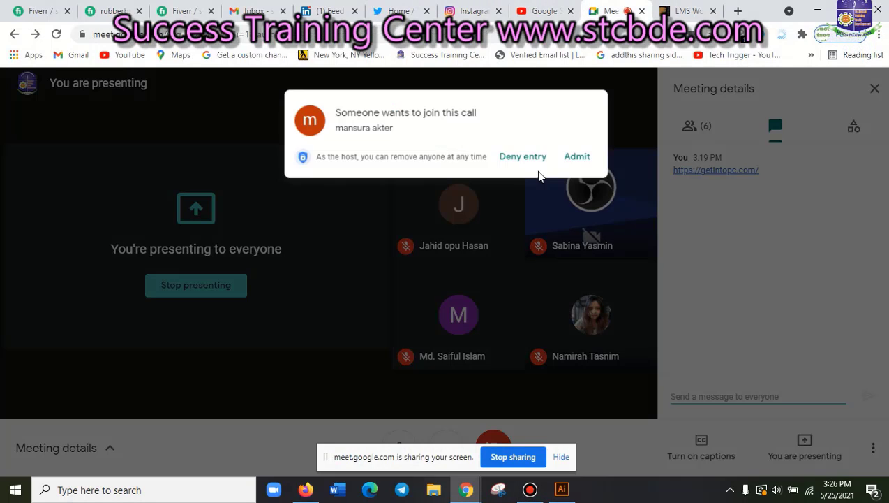
left_click(575, 147)
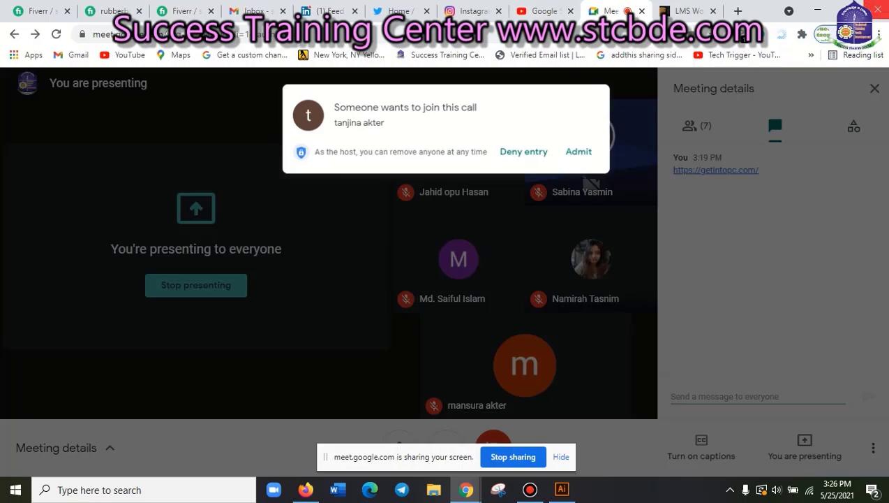
left_click(580, 147)
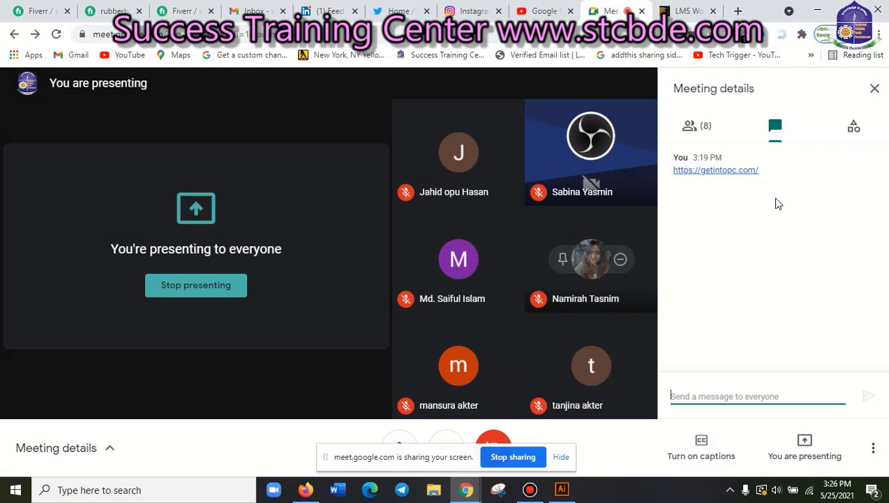
Reselect the red rectangle's top corner widgets and drag one to slightly increase the corner radius
left_click(817, 10)
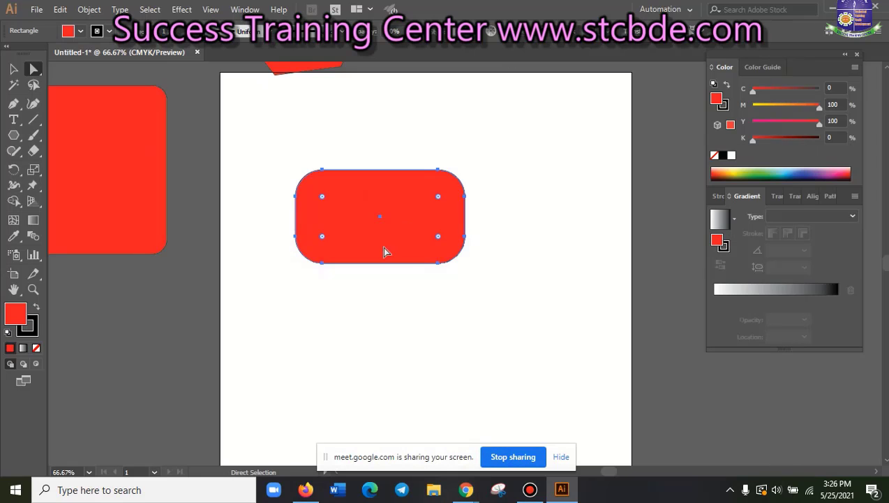
left_click(492, 310)
left_click(414, 245)
left_click(321, 196)
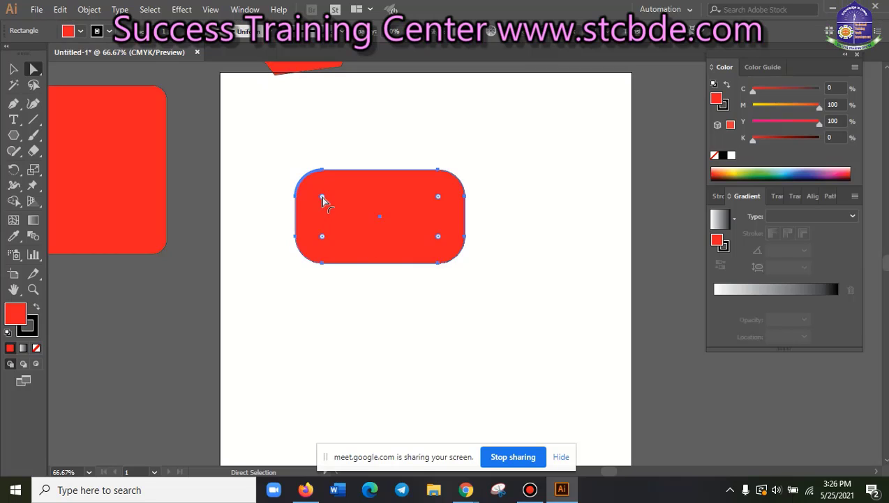
left_click(438, 196, "shift")
mouse_move(322, 196)
left_mouse_down()
mouse_move(345, 219)
mouse_move(327, 196)
left_mouse_up()
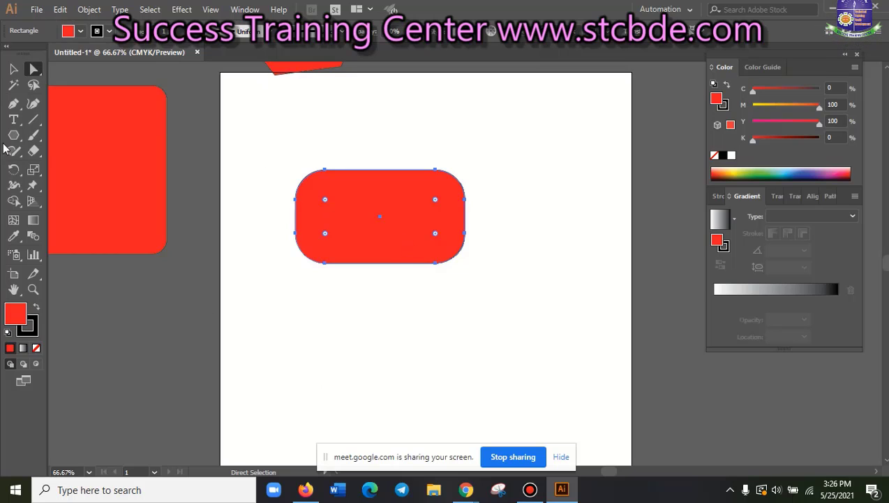
Draw a hexagon with the Polygon tool below the rounded rectangle
left_click(13, 70)
left_click(13, 137)
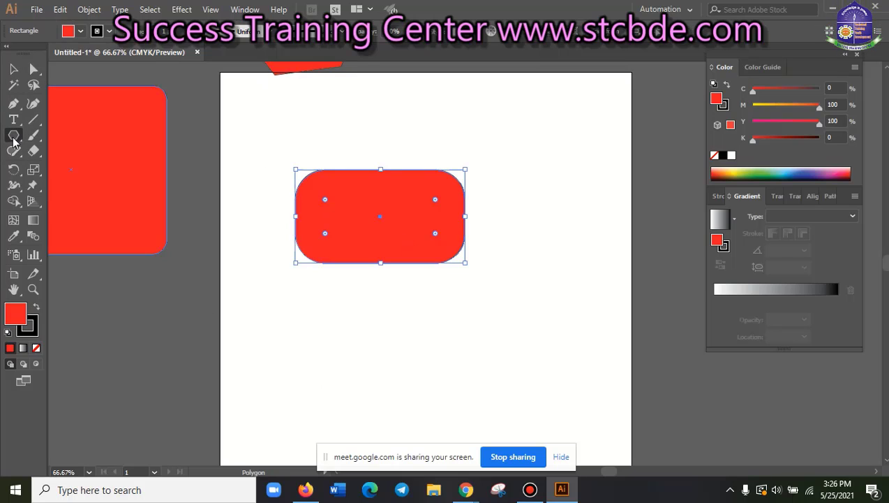
right_click(13, 139)
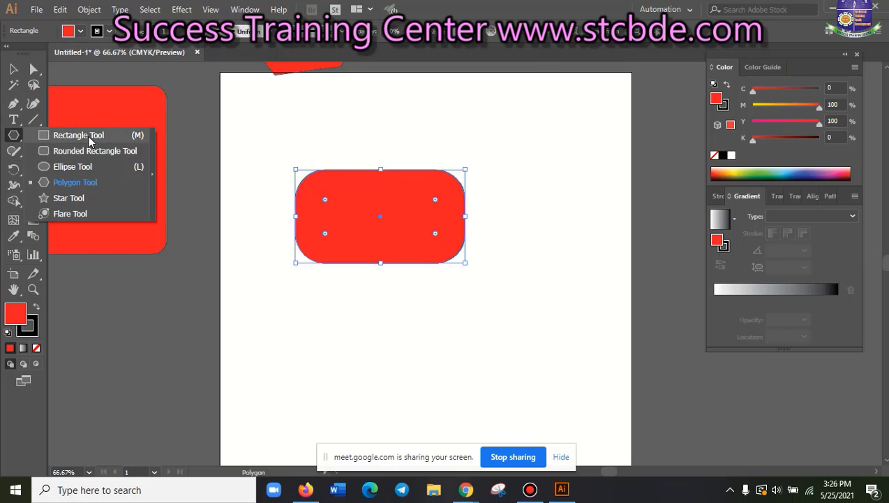
left_click(85, 187)
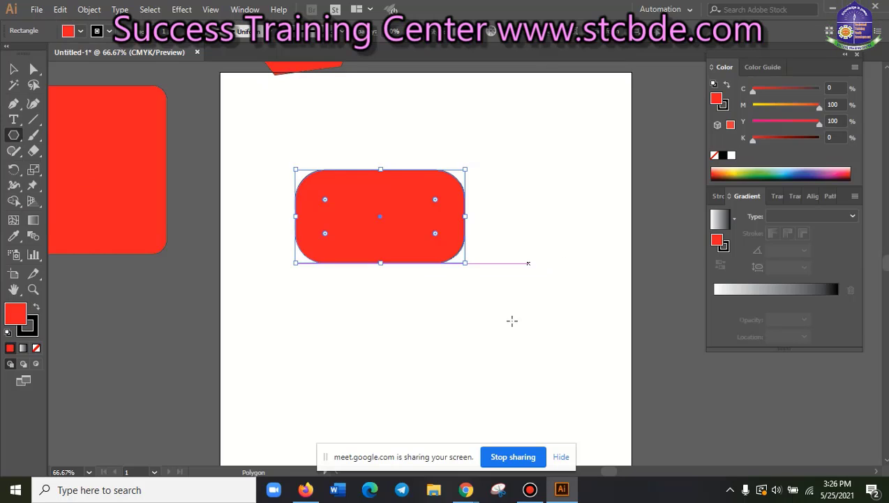
mouse_move(404, 321)
left_mouse_down()
mouse_move(445, 354)
mouse_move(470, 346)
mouse_move(472, 363)
left_mouse_up()
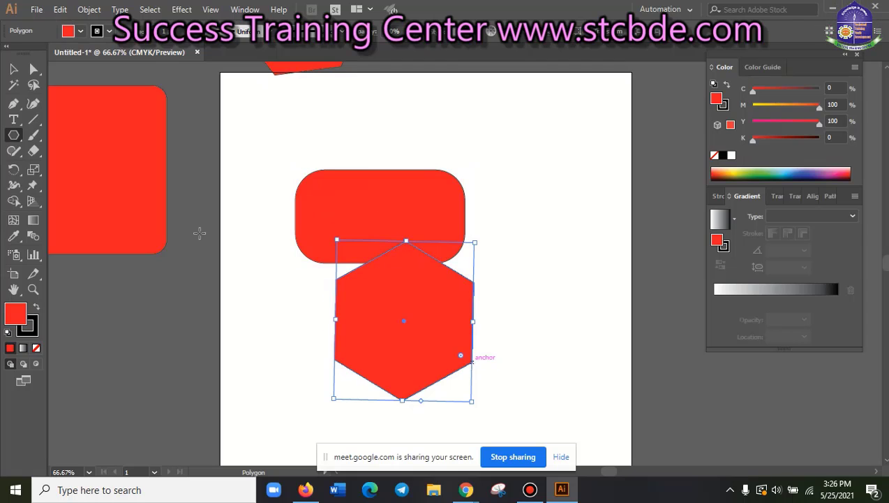
Delete the red rounded rectangle
key("v")
left_click(353, 201)
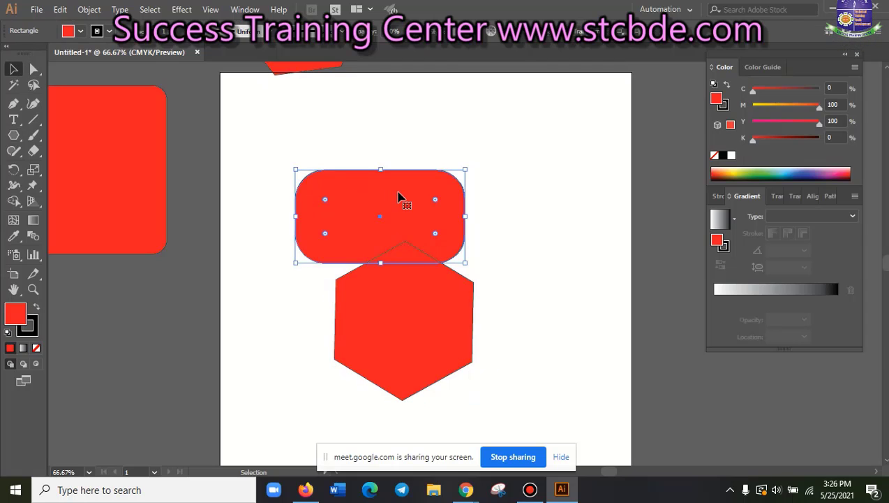
key("Delete")
Fill the new hexagon with the cyan swatch
left_click(435, 361)
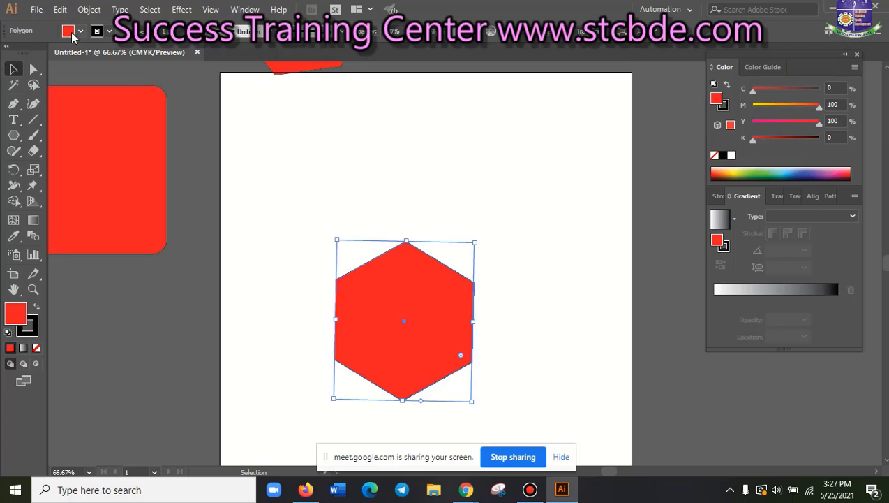
left_click(81, 32)
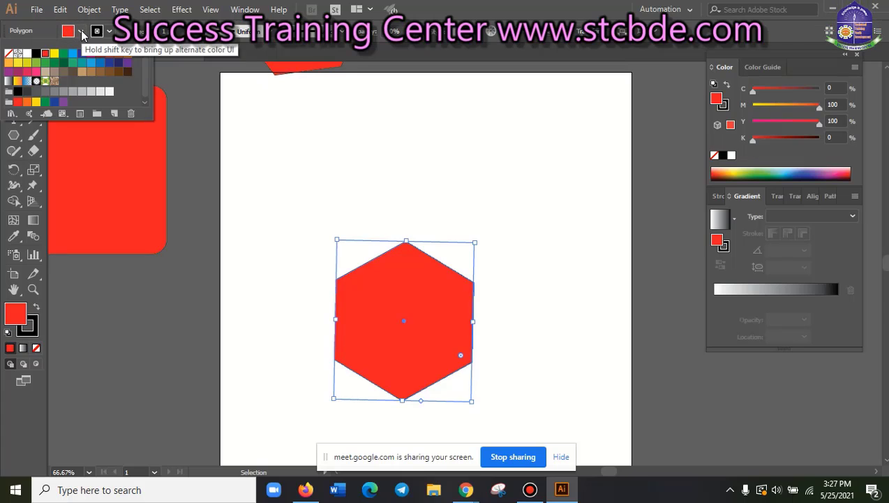
left_click(73, 55)
Give the hexagon a thick CMYK Red outline
left_click(451, 6)
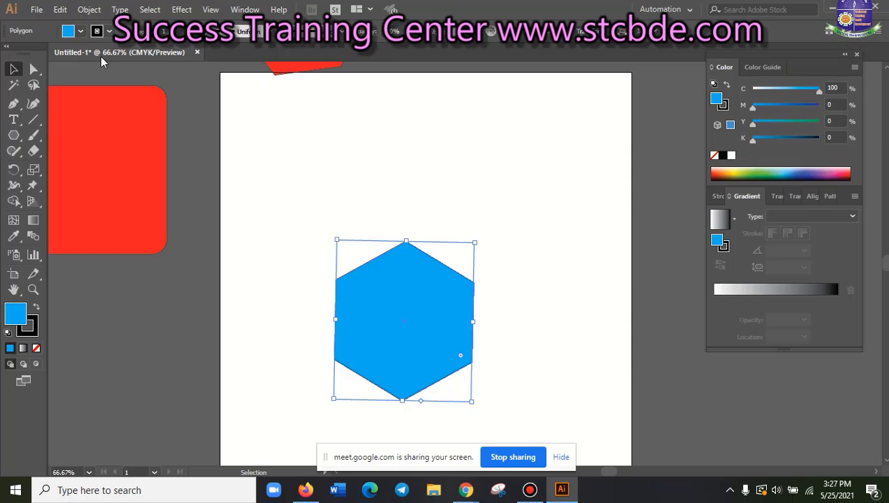
left_click(108, 32)
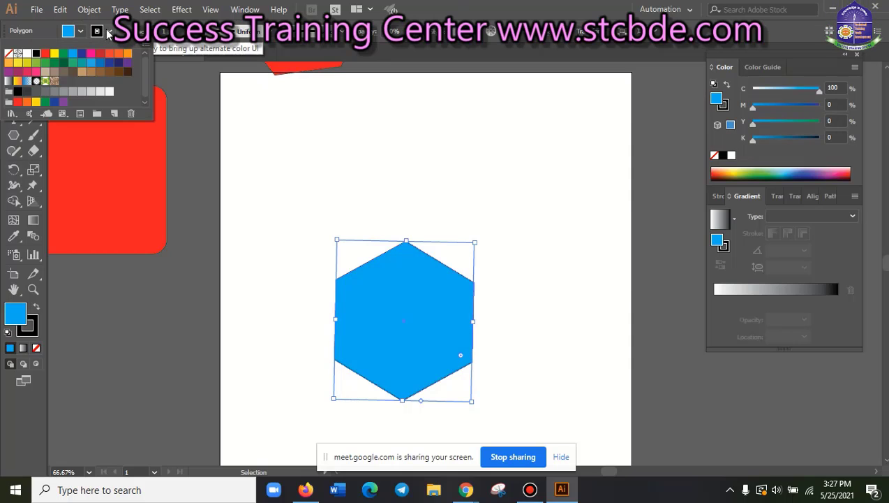
left_click(45, 55)
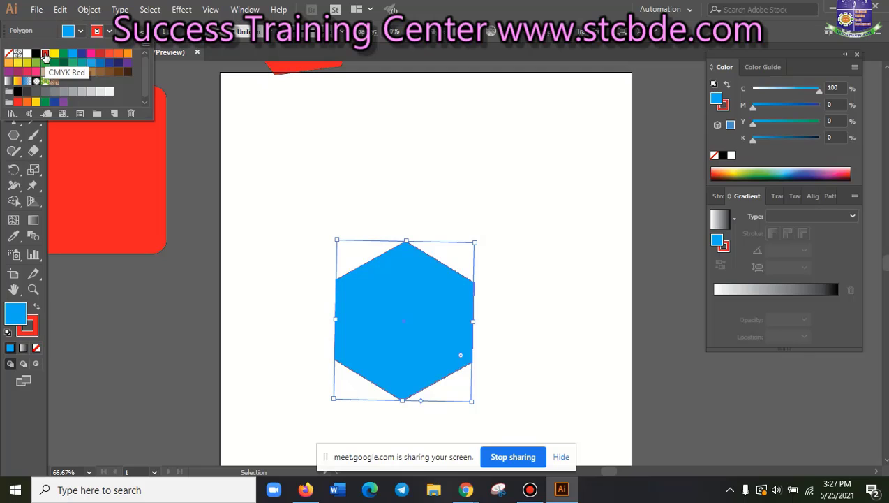
left_click(455, 6)
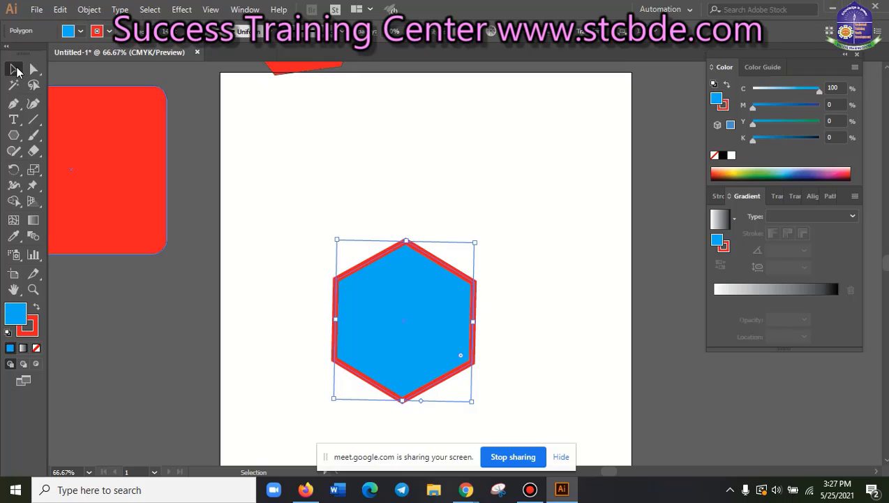
Drag the hexagon higher on the artboard with the Selection Tool
left_click(17, 70)
left_click(528, 246)
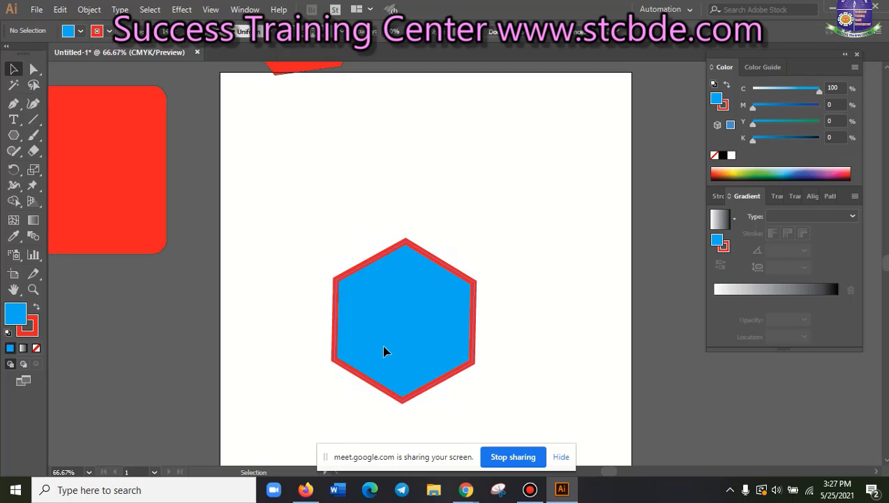
left_click_drag(383, 350, 447, 280)
left_click(481, 270)
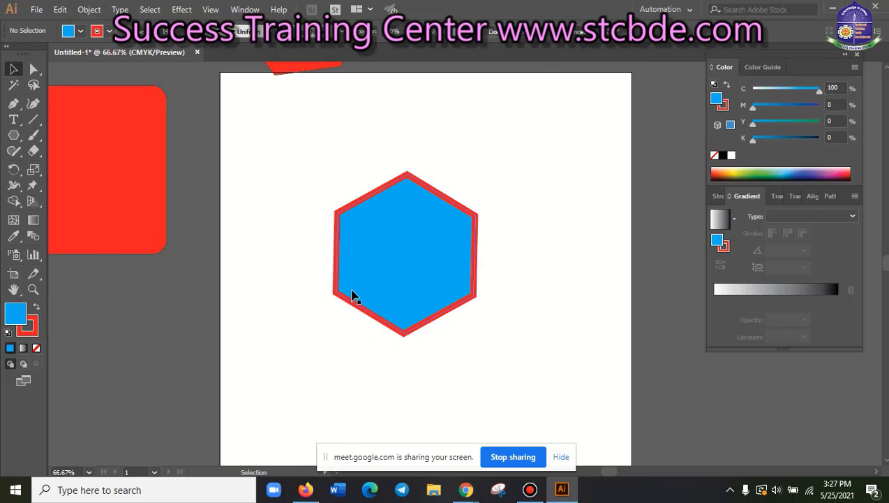
left_click(34, 68)
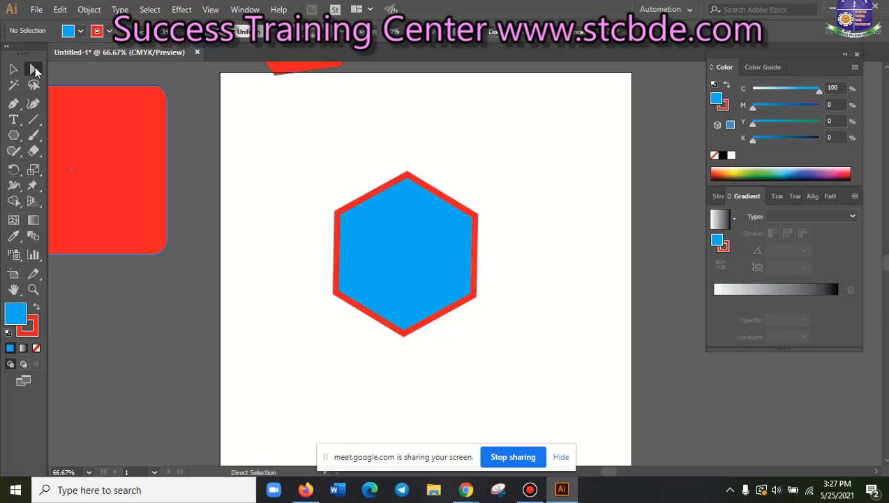
left_click(389, 196)
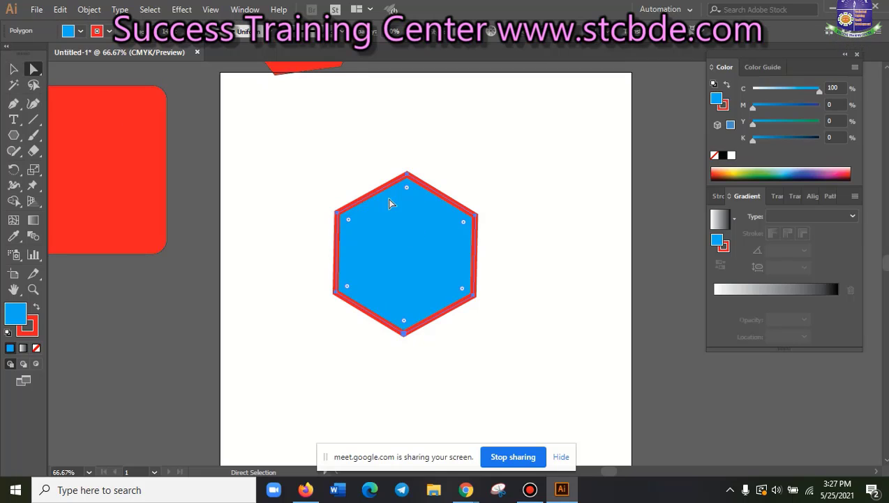
left_click_drag(407, 188, 428, 223)
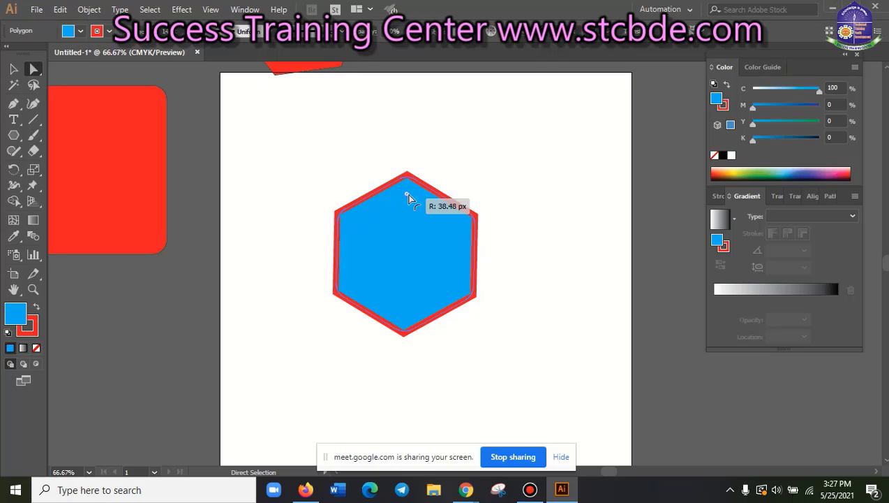
left_click(457, 378)
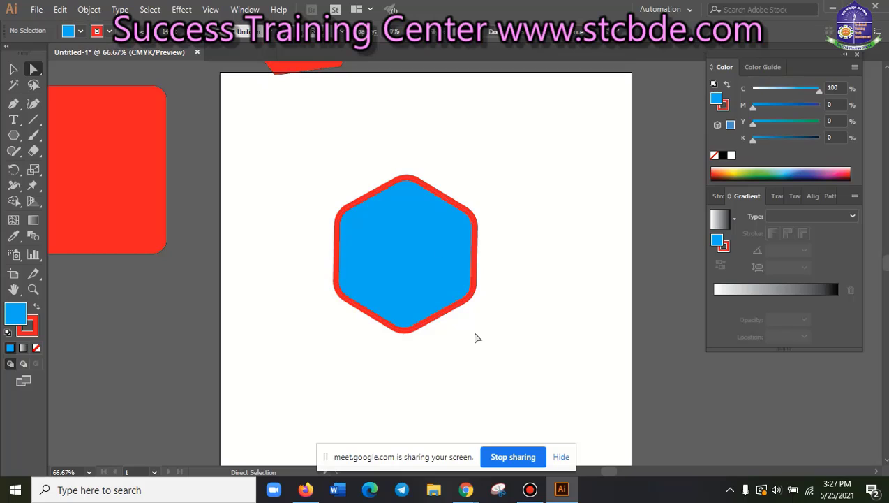
left_click(442, 308)
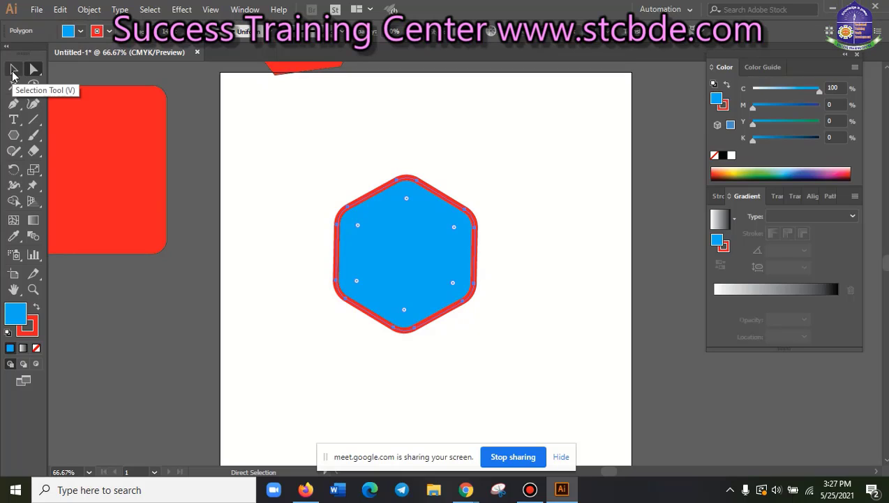
key("ctrl+z")
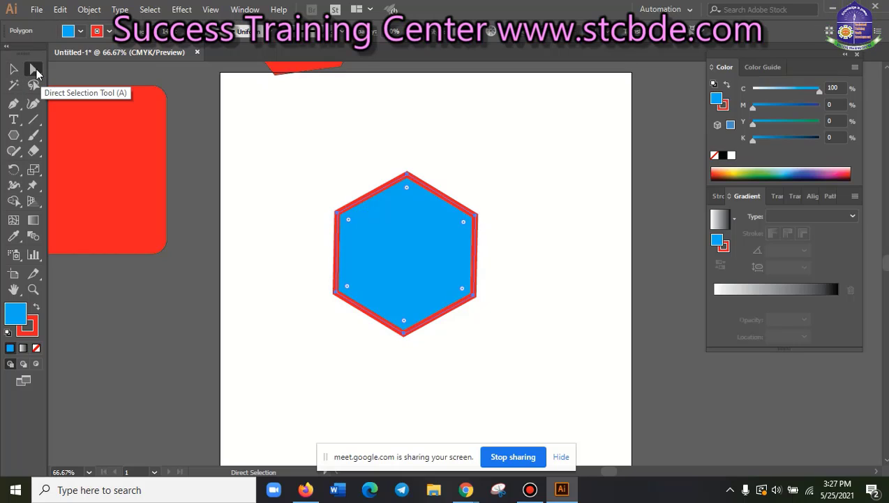
left_click(14, 70)
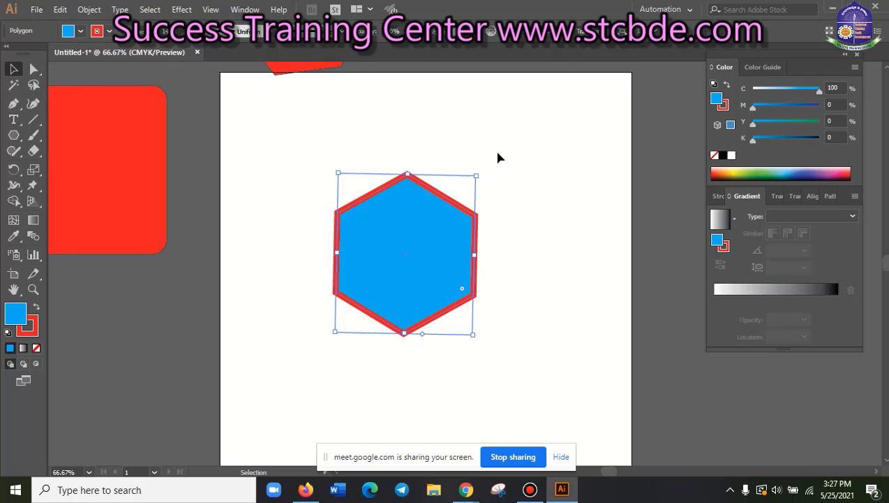
Marquee-select the blue hexagon and delete it
left_click_drag(522, 164, 296, 384)
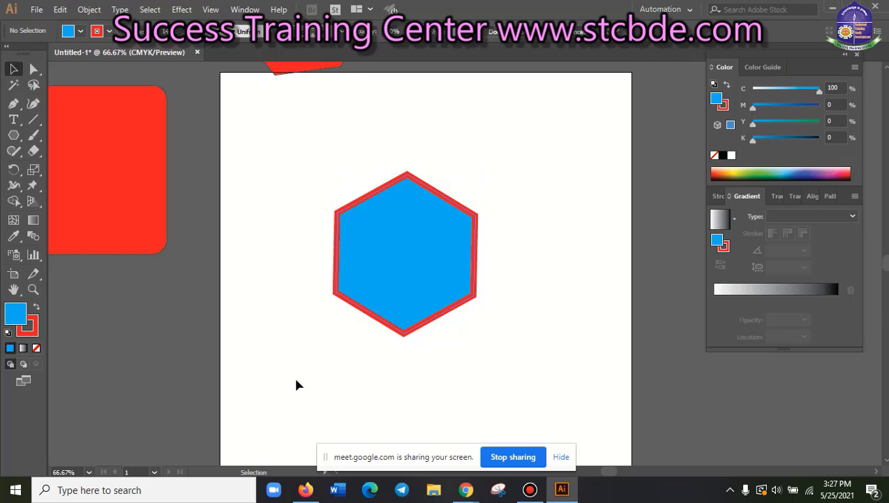
key("Delete")
scroll(349, 308, "up", 2)
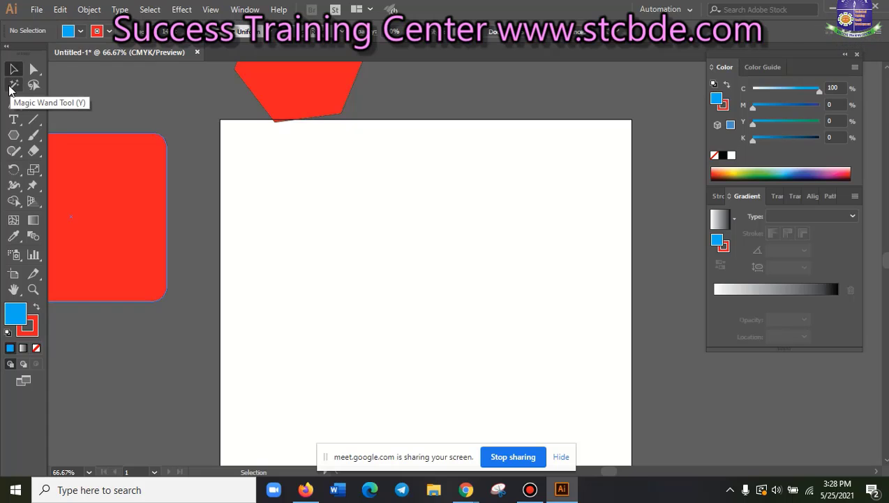
Delete the leftover red rounded rectangle and red hexagon outside the artboard
left_click(11, 89)
left_click(13, 68)
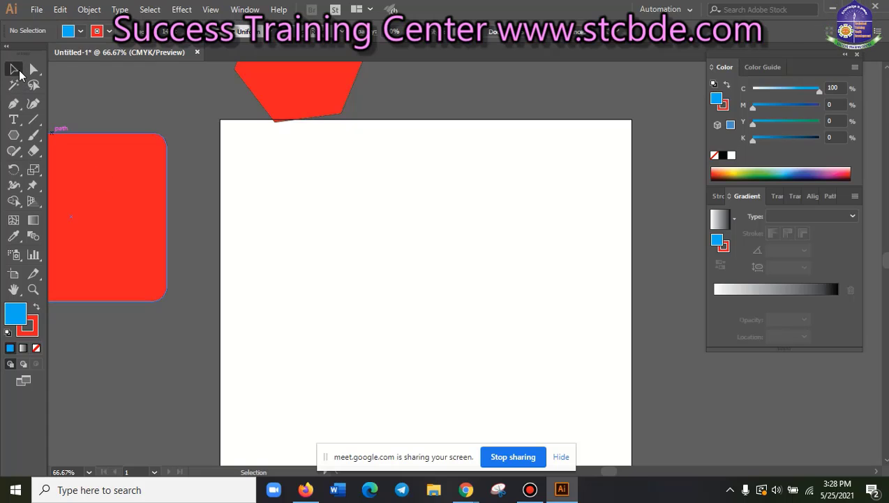
left_click(137, 198)
key("Delete")
scroll(401, 197, "up", 2)
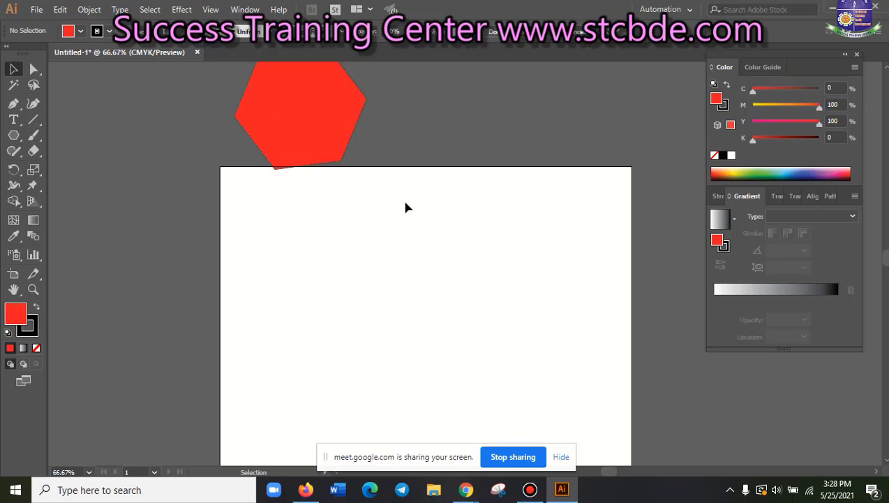
left_click(315, 122)
key("Delete")
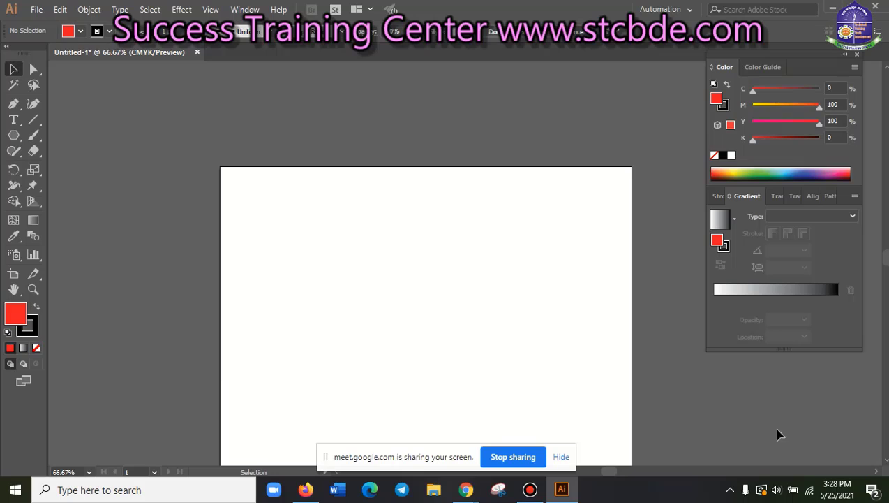
left_click(730, 490)
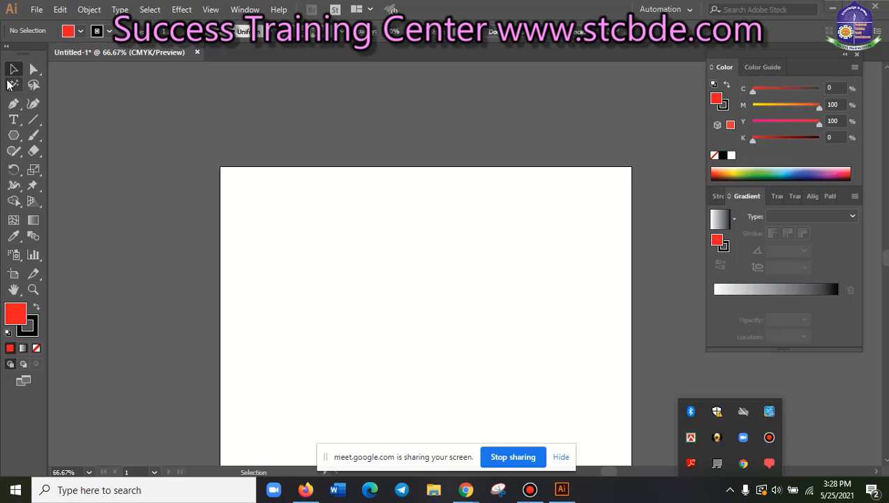
left_click(8, 84)
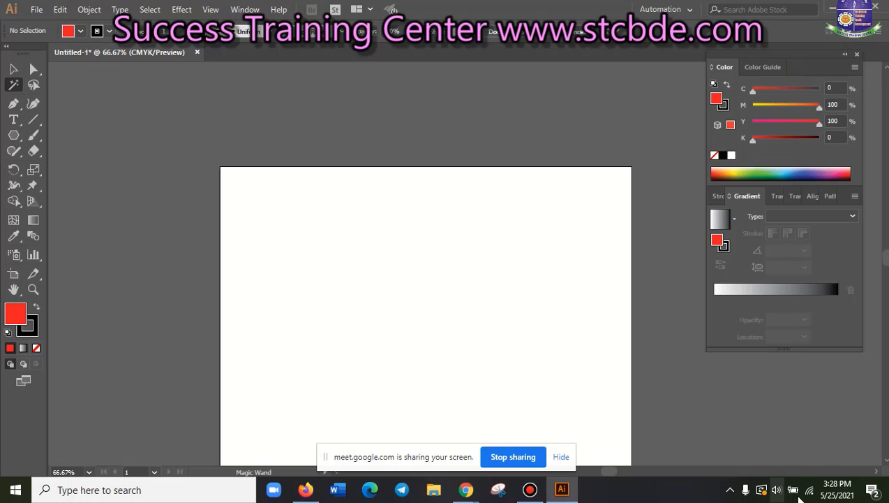
left_click(777, 490)
scroll(697, 492, "up", 7)
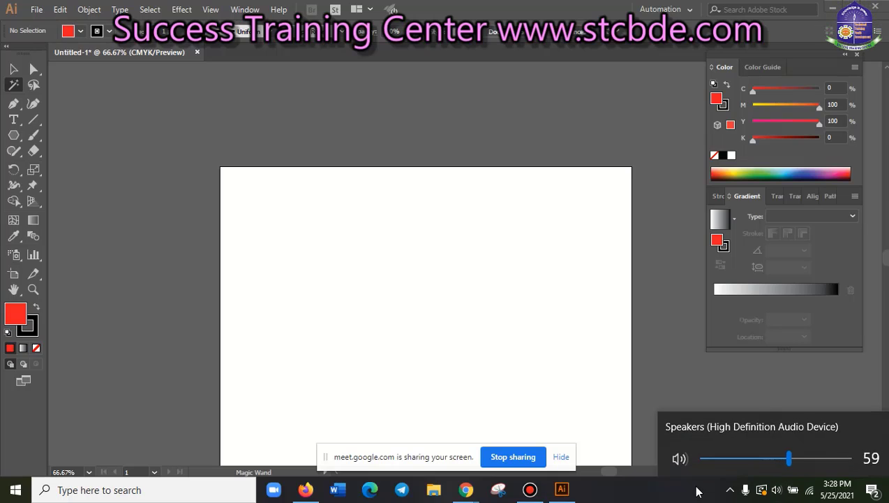
left_click(697, 492)
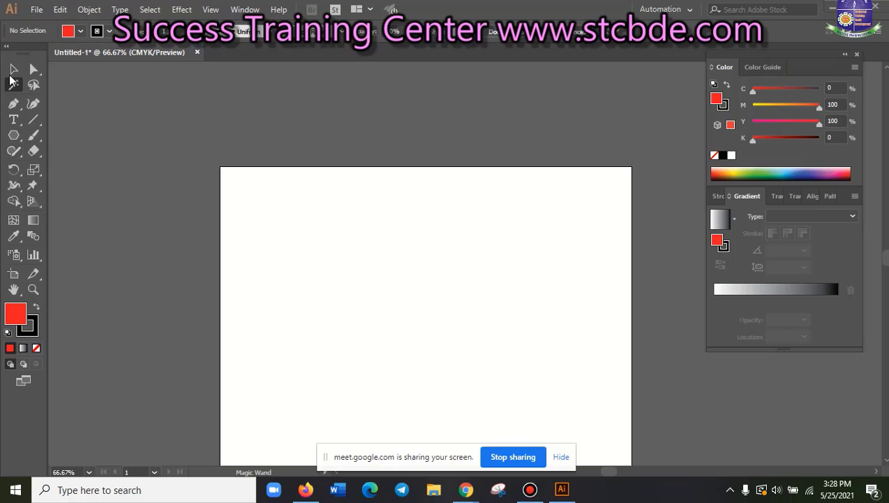
Draw a rounded rectangle at the artboard's top-left and an ellipse below it
left_click(14, 137)
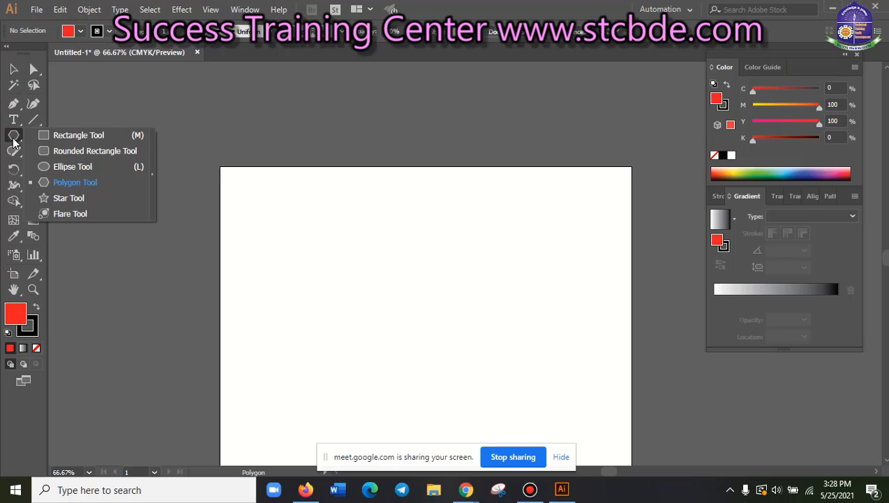
left_click(89, 151)
left_click_drag(232, 196, 337, 273)
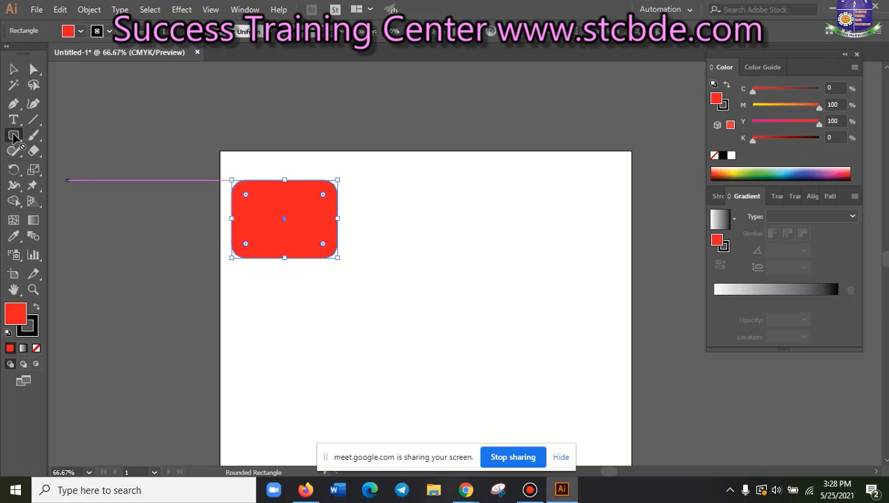
left_click(76, 166)
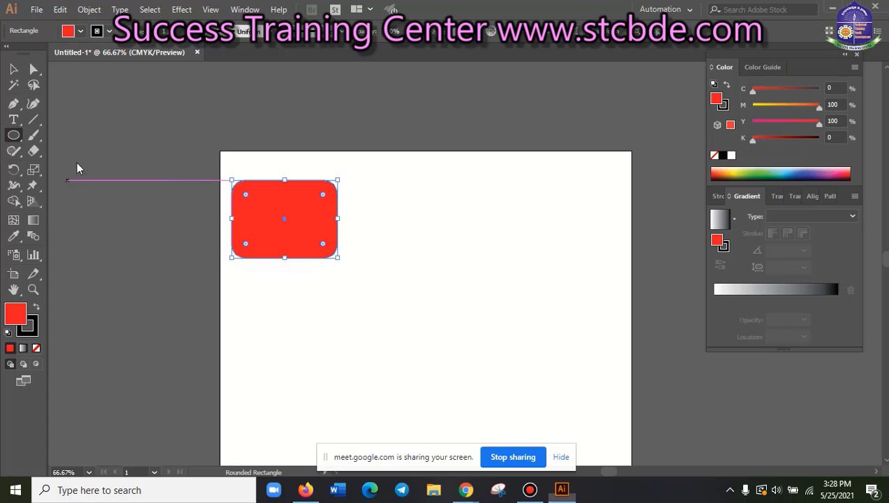
left_click_drag(251, 296, 338, 370)
Draw a hexagon below the ellipse and move it lower on the artboard
scroll(341, 365, "down", 3)
left_click(14, 137)
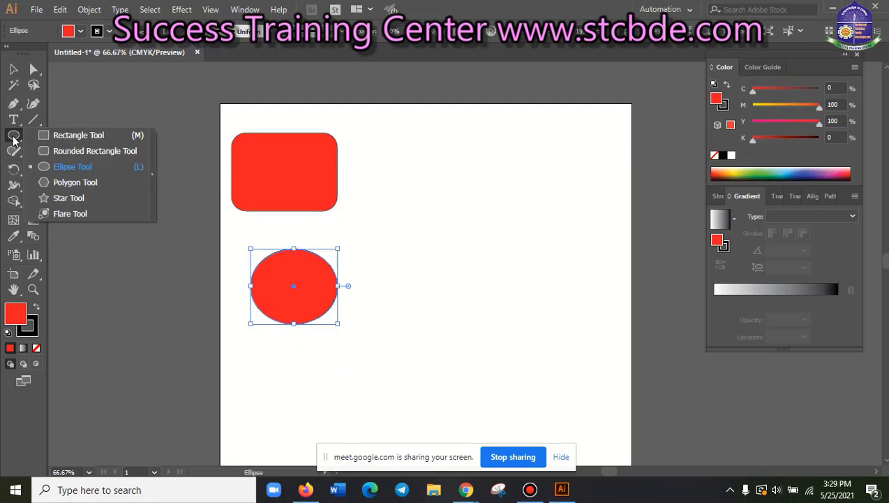
left_click(67, 182)
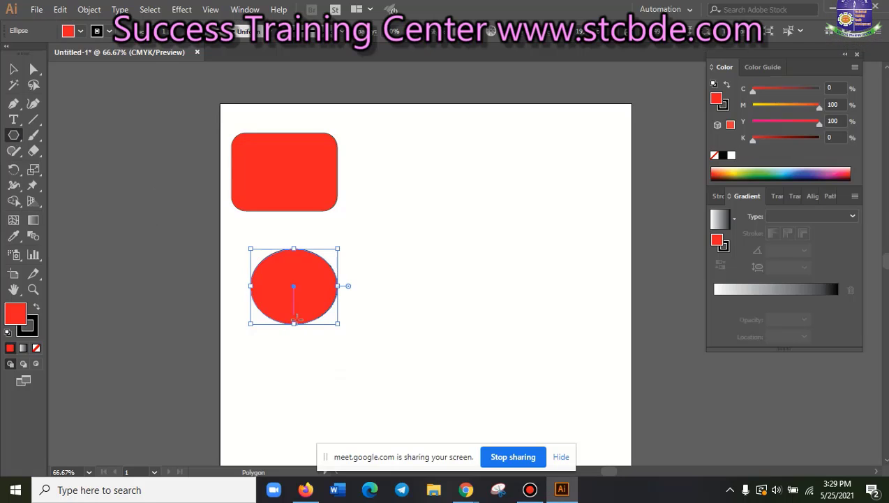
scroll(310, 334, "down", 3)
left_click_drag(260, 313, 310, 334)
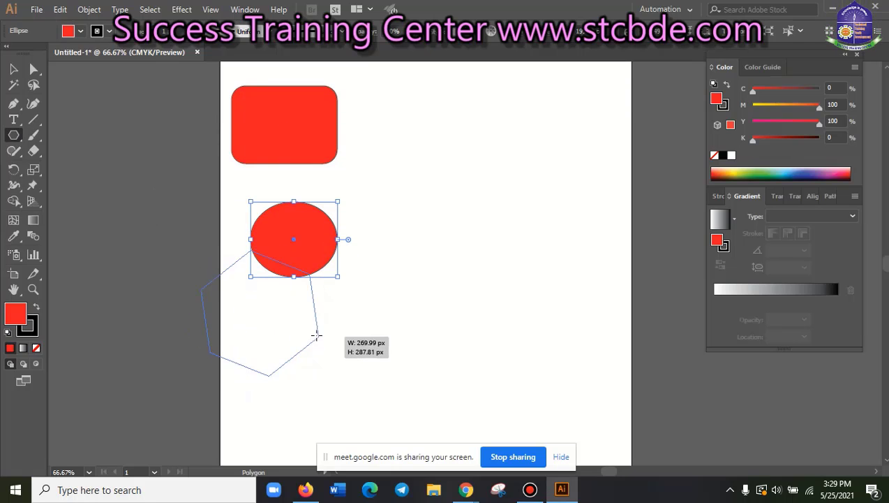
left_click(13, 67)
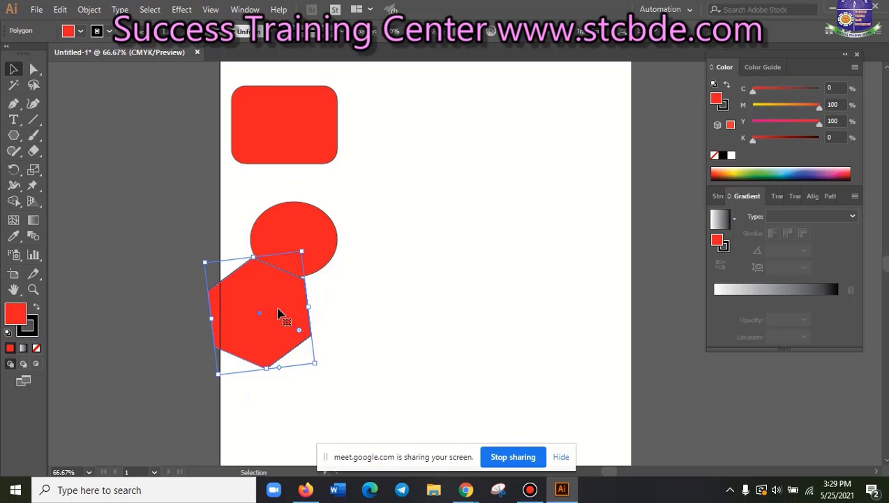
left_click_drag(278, 311, 308, 381)
Box-select the column of three red shapes
scroll(426, 300, "down", 1)
scroll(363, 210, "up", 1)
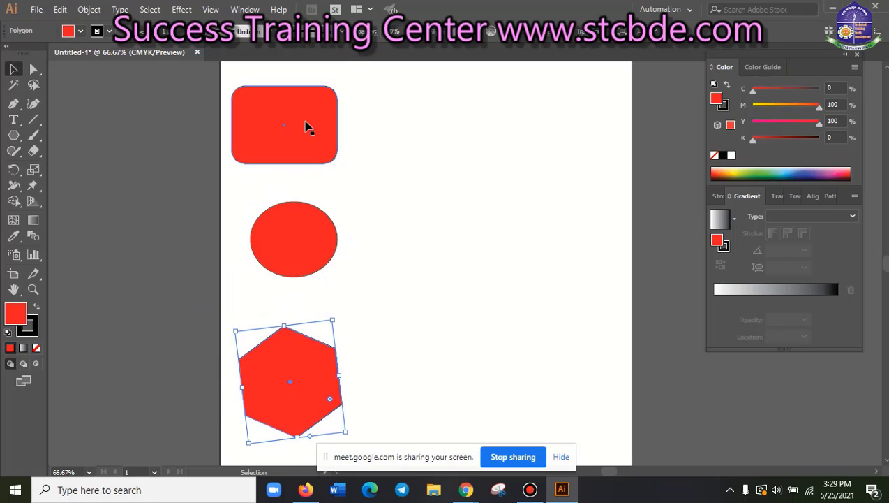
scroll(402, 246, "up", 1)
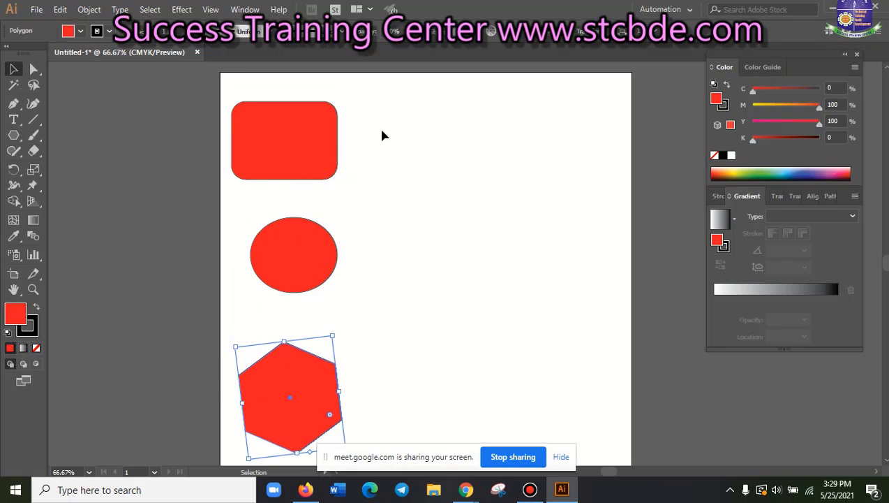
mouse_move(355, 84)
left_mouse_down()
mouse_move(325, 412)
mouse_move(297, 436)
left_mouse_up()
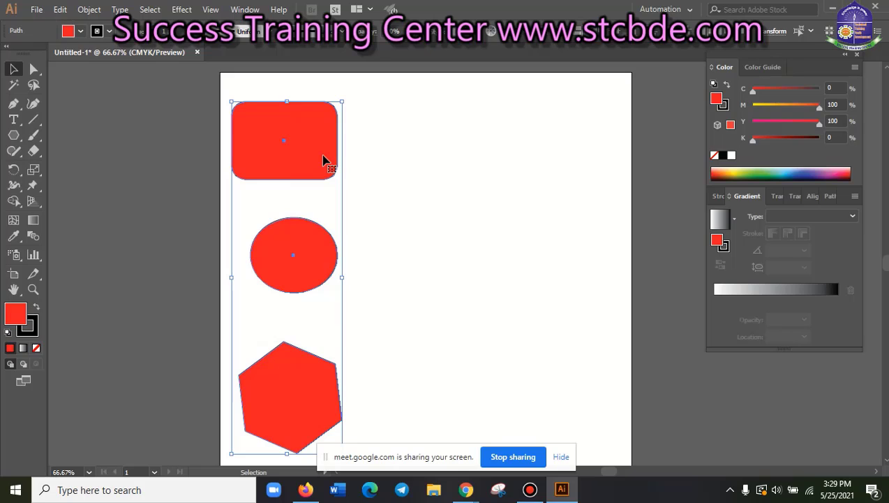
Alt-drag a copy of the red column to the right and fill it green
left_click_drag(308, 167, 516, 159, "alt")
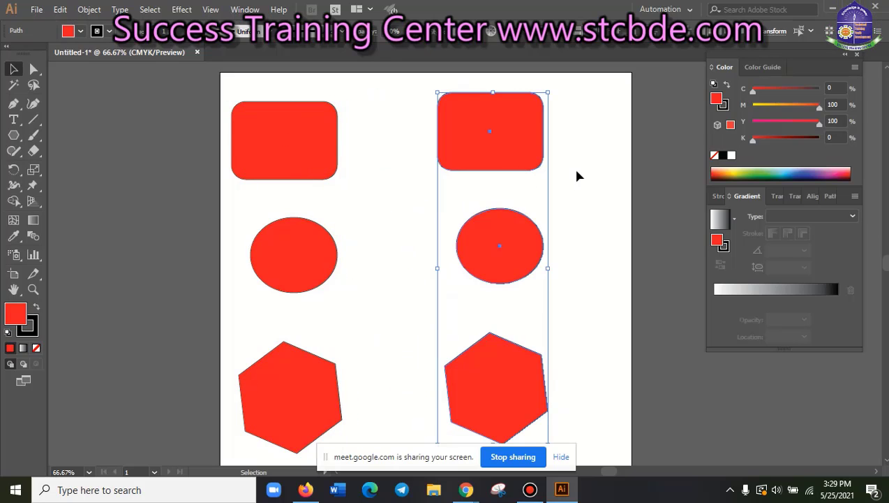
left_click(81, 31)
left_click(64, 53)
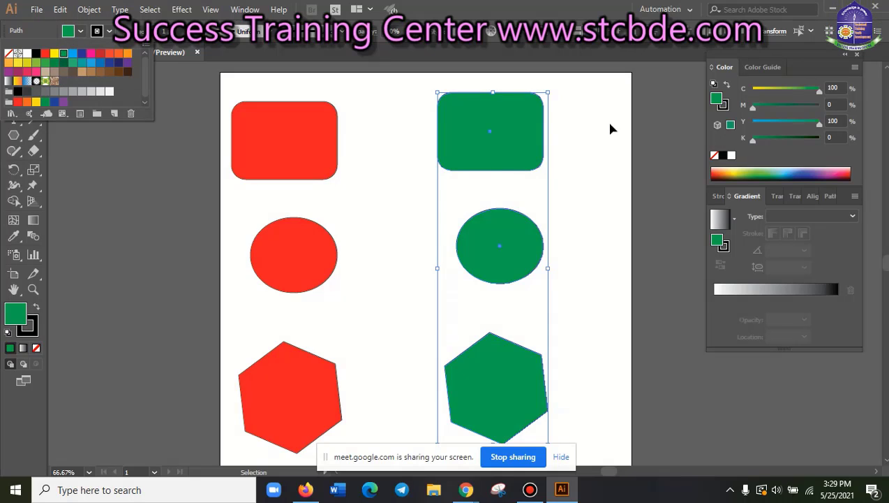
left_click(500, 159)
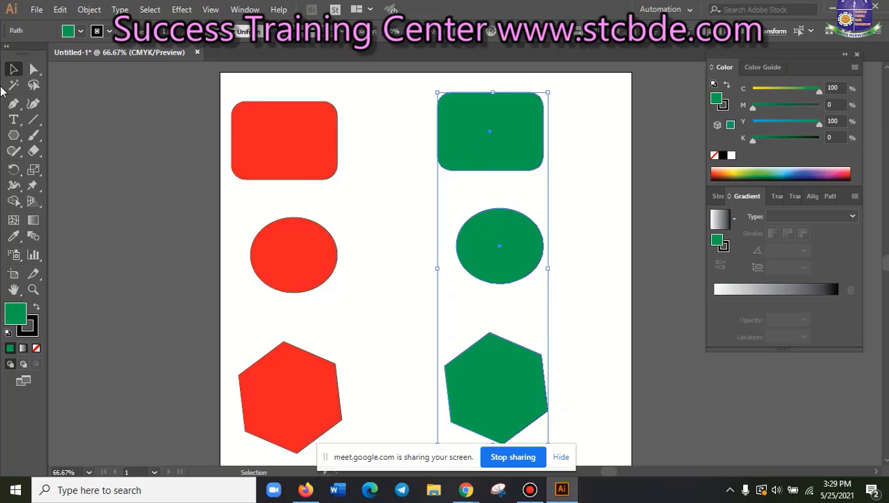
mouse_move(502, 155)
left_mouse_down()
mouse_move(440, 157)
mouse_move(585, 162)
left_mouse_up()
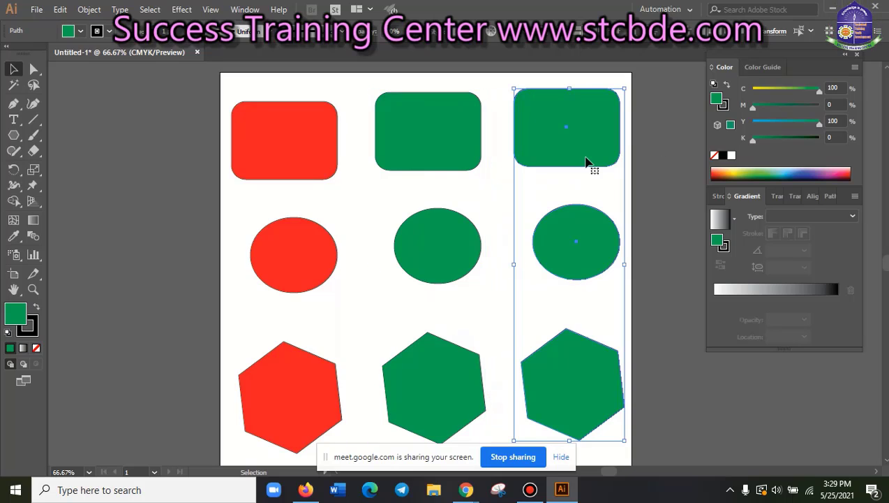
Fill the right-hand copied column with CMYK Blue and deselect it
left_click(79, 31)
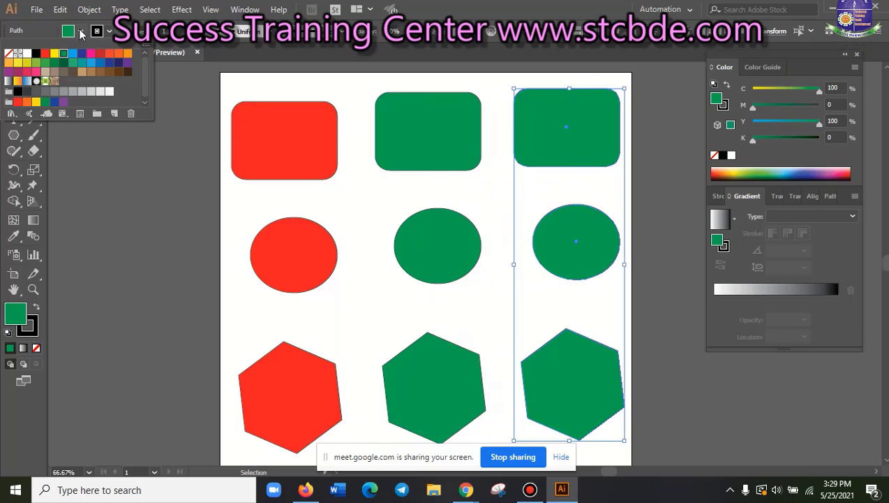
left_click(72, 54)
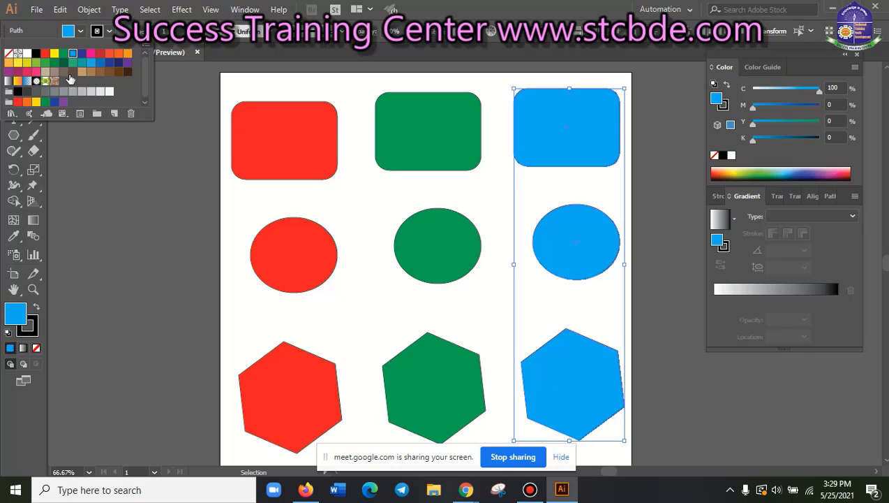
left_click(146, 237)
left_click(146, 237)
scroll(146, 231, "down", 1)
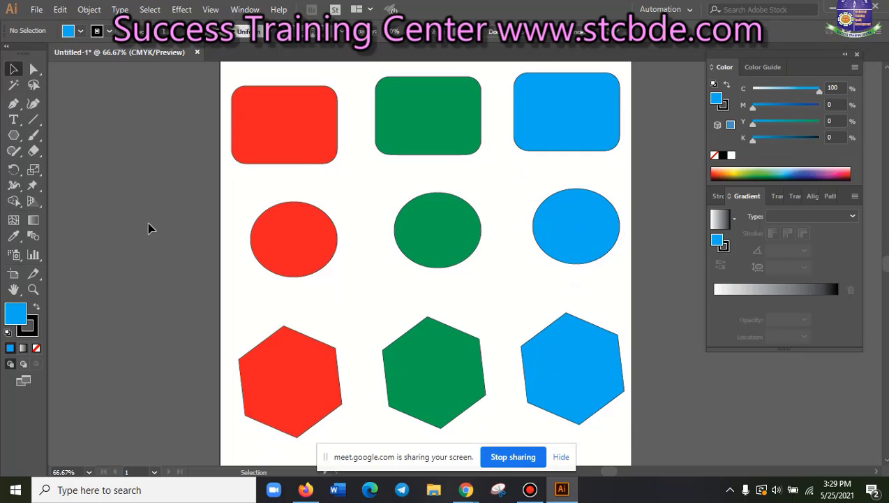
Magic Wand-select all red shapes and move them left, partly off the artboard
left_click(14, 86)
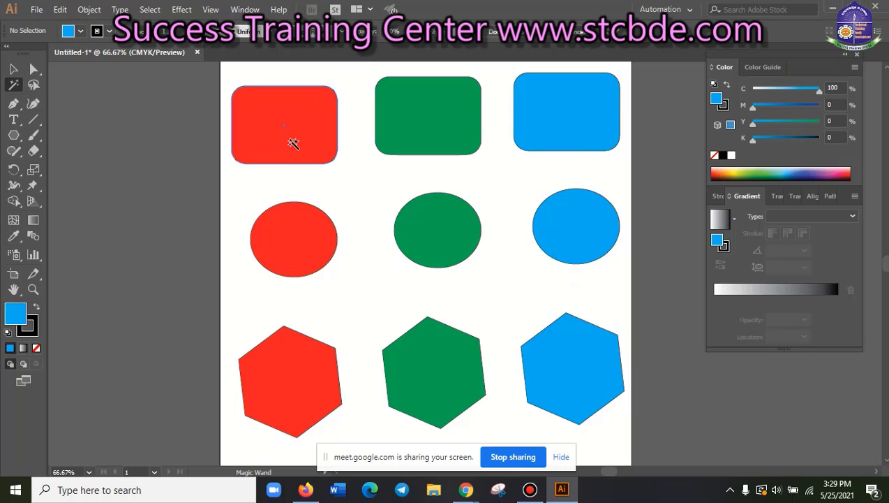
left_click(292, 141)
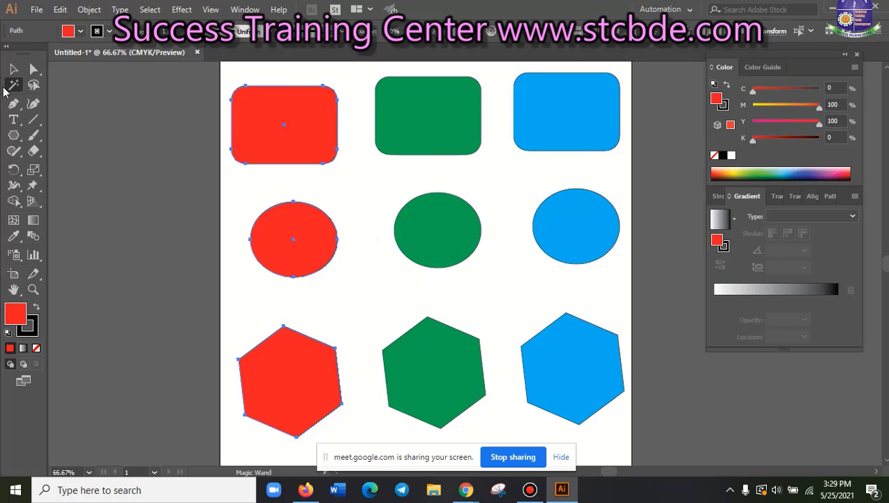
left_click(13, 69)
mouse_move(282, 148)
left_mouse_down()
mouse_move(245, 171)
mouse_move(240, 152)
left_mouse_up()
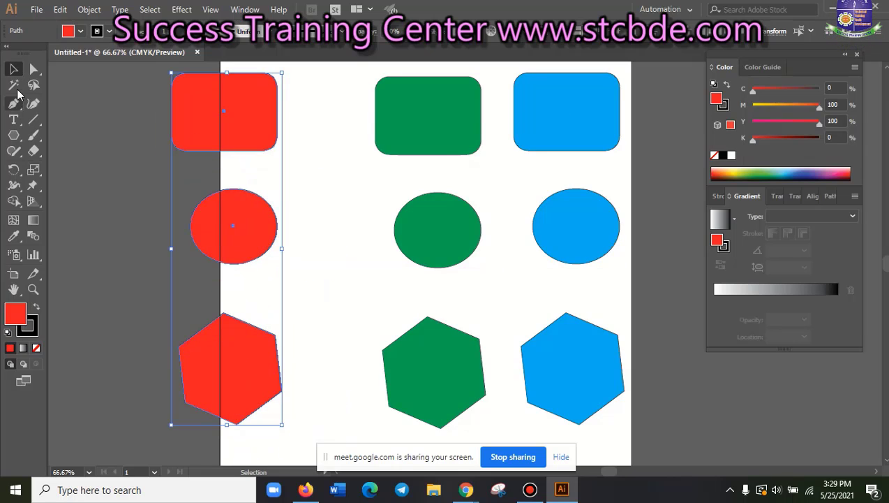
Magic Wand-select all blue shapes and move them right and down
left_click(13, 85)
left_click(590, 137)
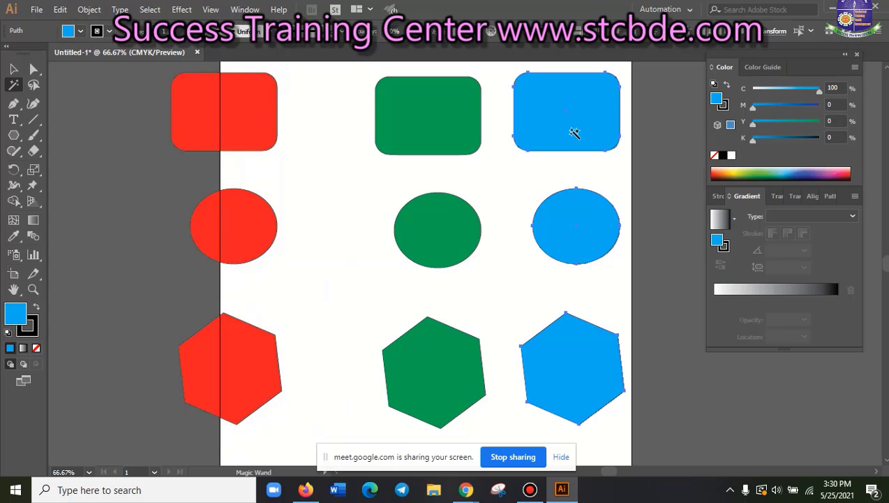
key("v")
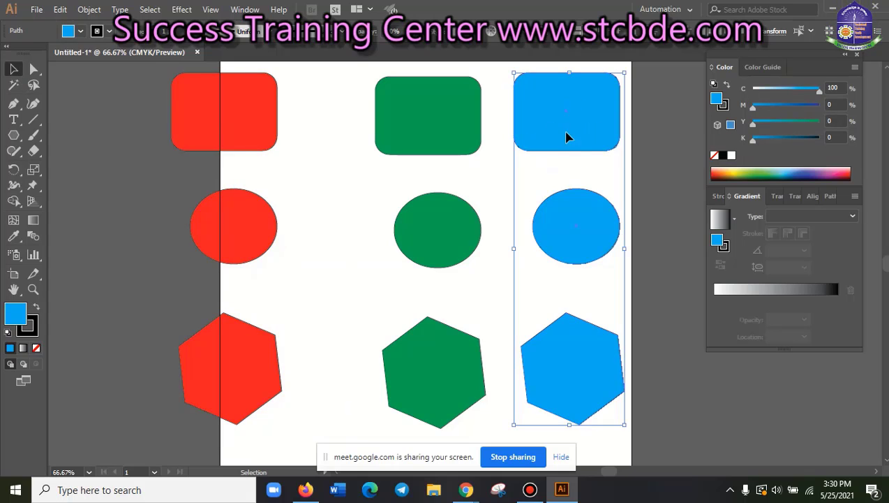
mouse_move(558, 135)
left_mouse_down()
mouse_move(605, 149)
mouse_move(588, 164)
left_mouse_up()
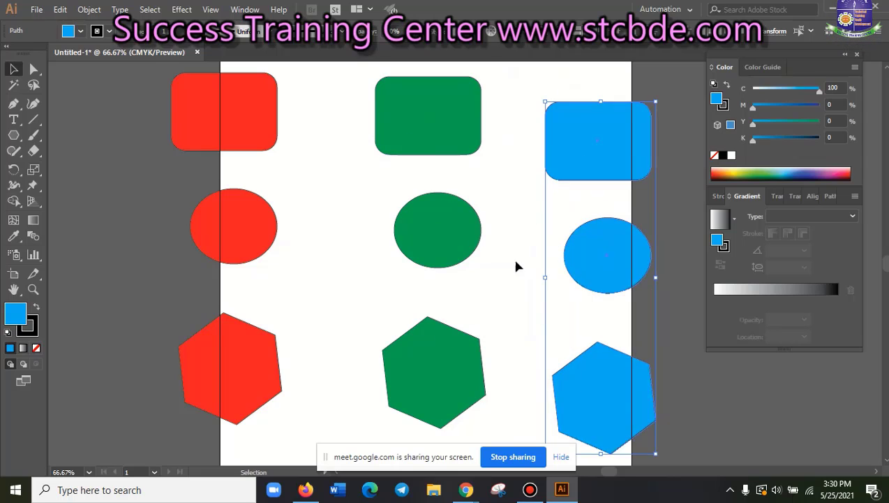
left_click(522, 222)
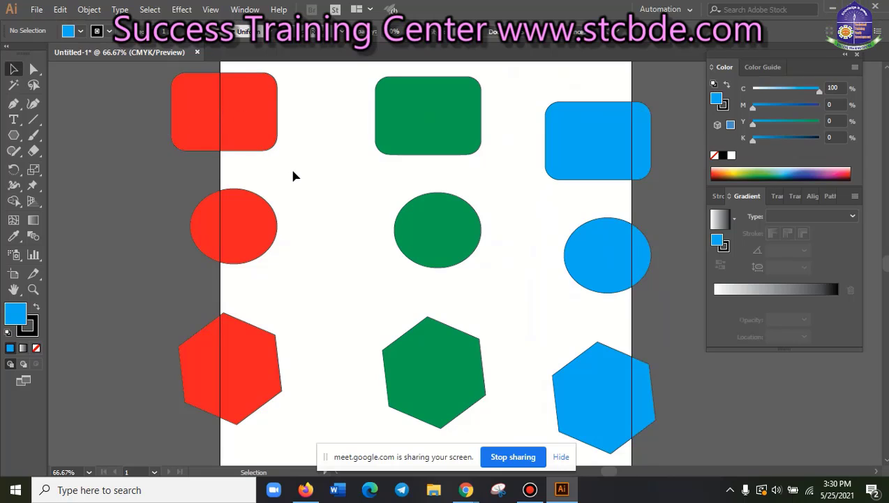
Marquee-select all nine shapes with the Selection tool and delete them
scroll(349, 254, "down", 1)
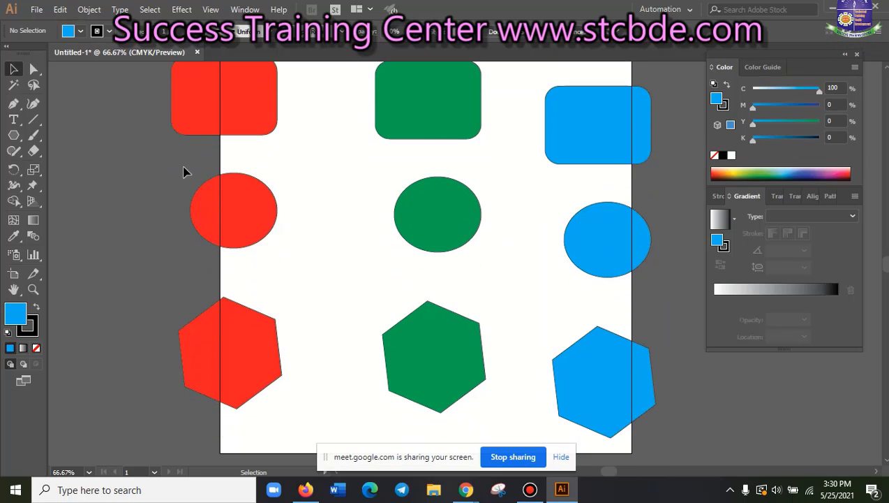
scroll(186, 191, "up", 3)
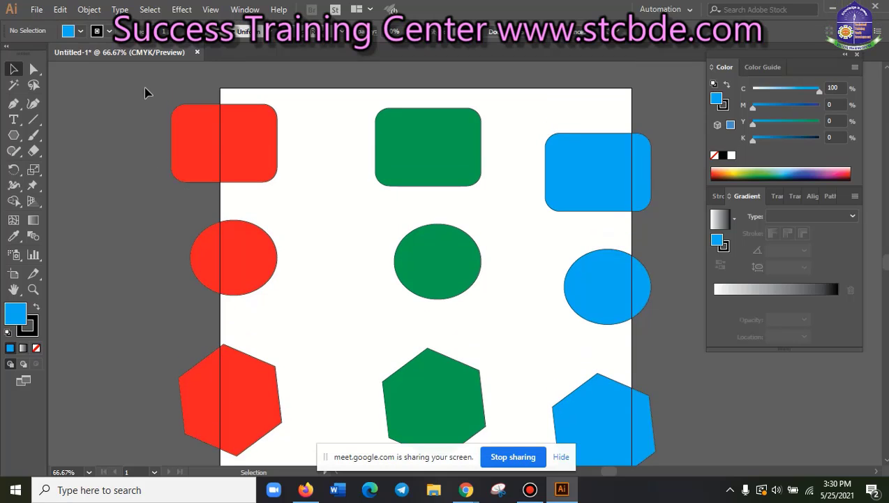
left_click(14, 86)
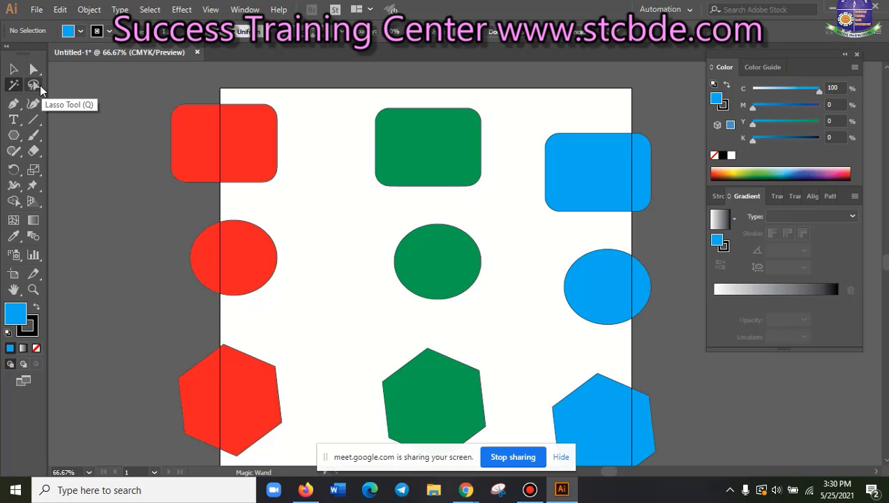
left_click(40, 84)
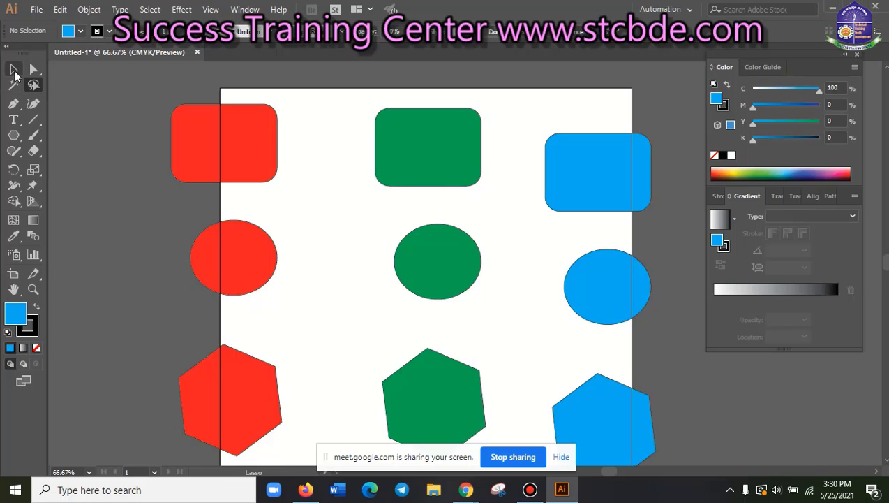
left_click(14, 70)
scroll(504, 410, "down", 2)
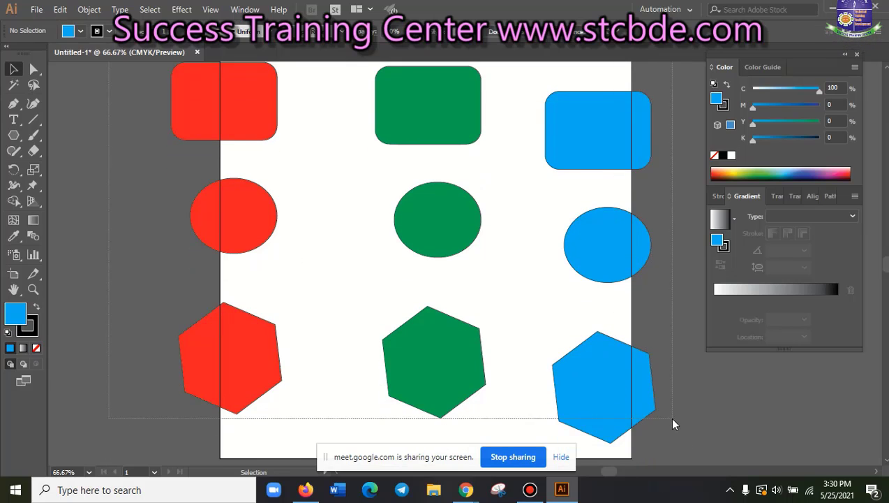
left_click_drag(673, 424, 667, 420)
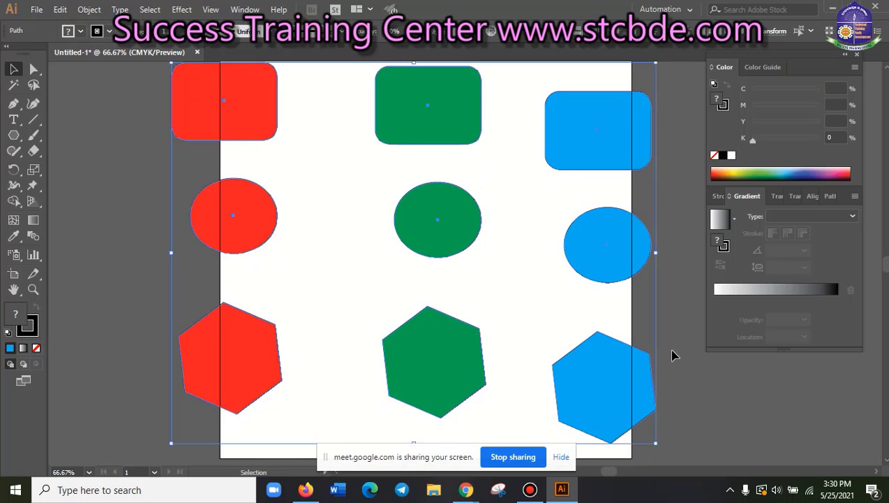
key("Delete")
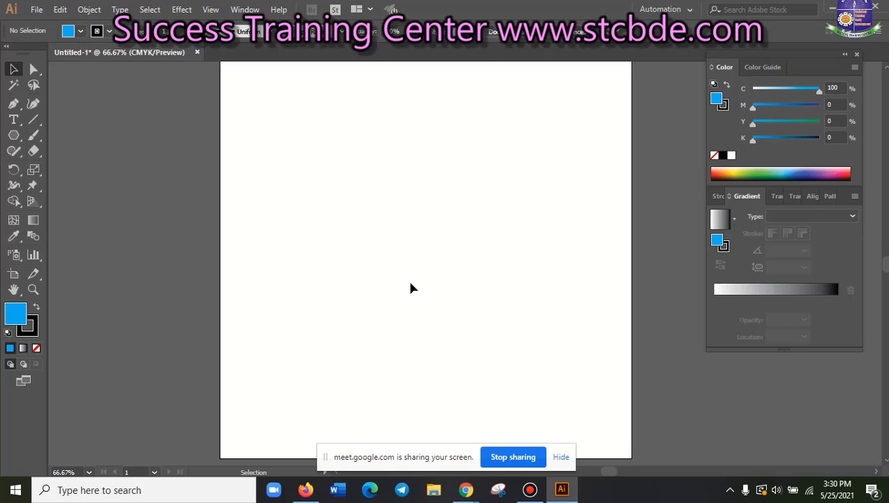
Start dragging a star with the Star tool near the artboard's top-left
scroll(410, 287, "up", 2)
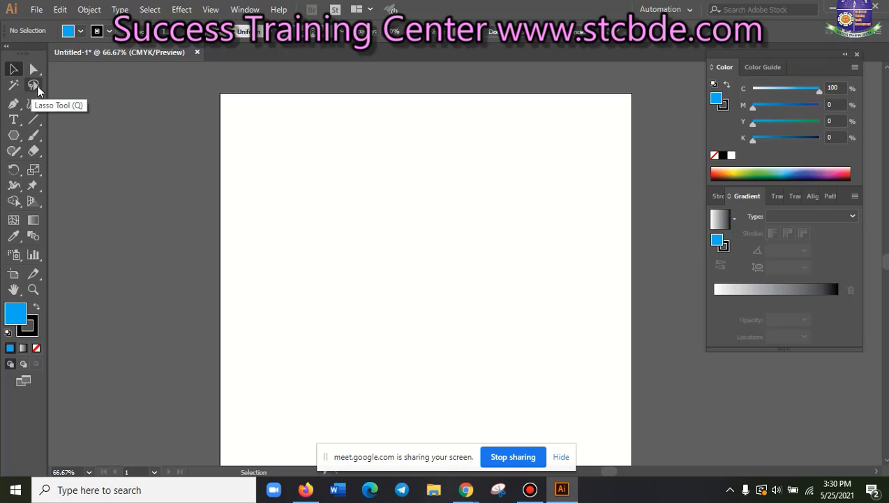
left_click(20, 137)
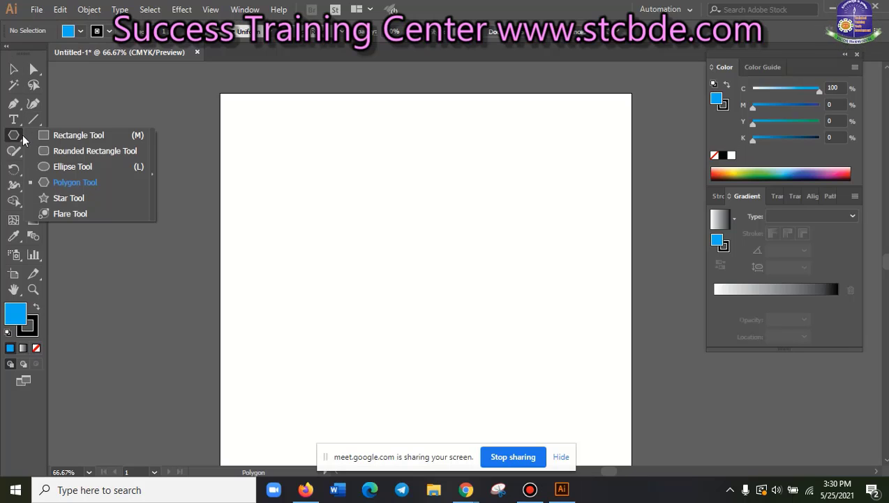
left_click(68, 198)
mouse_move(336, 180)
left_mouse_down()
mouse_move(405, 266)
mouse_move(395, 260)
left_mouse_up()
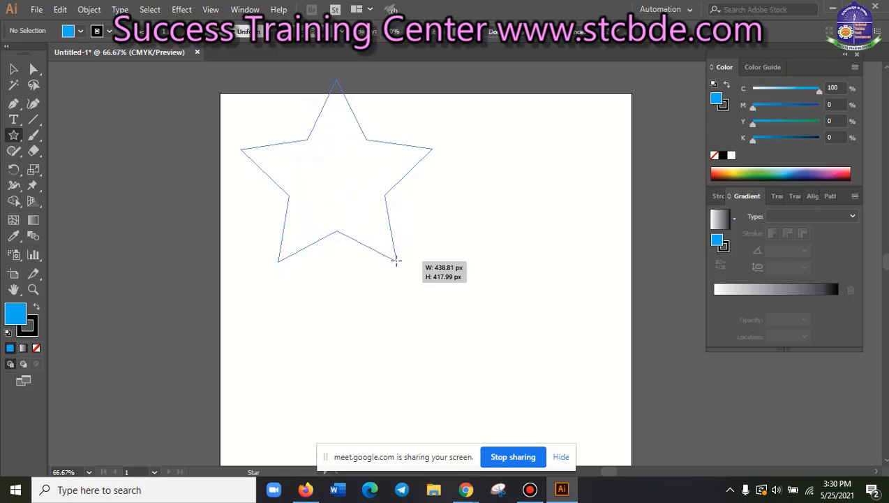
Tune the star's point count with the arrow keys and enlarge it
key("Up")
key("Up")
key("Up")
key("Up")
key("Up")
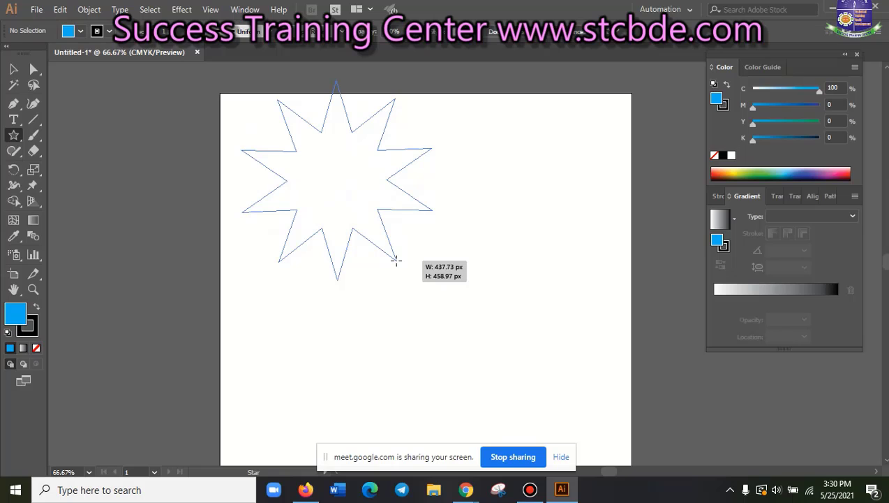
key("Up")
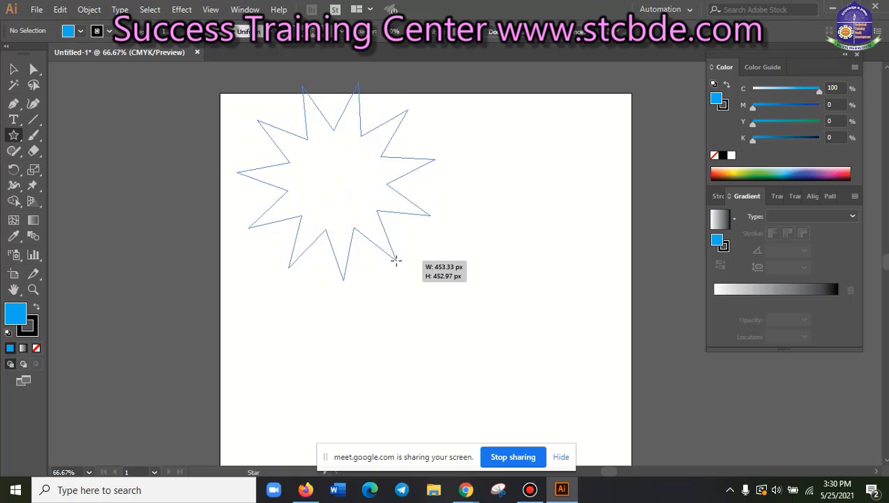
key("Down")
key("Down")
key("Down")
key("Down")
key("Down")
key("Down")
key("Down")
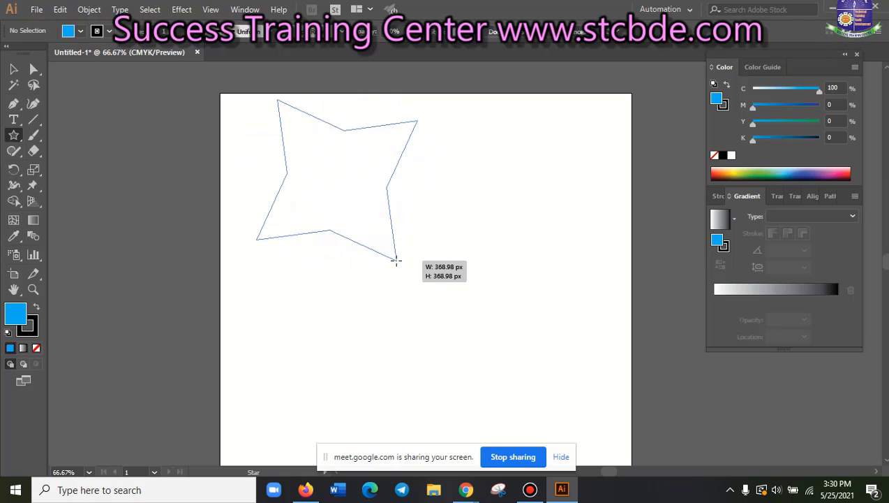
key("Down")
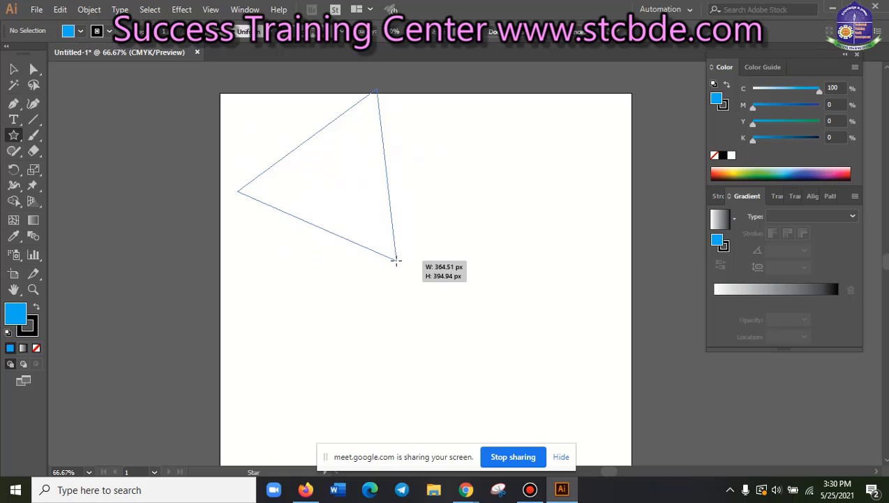
key("Up")
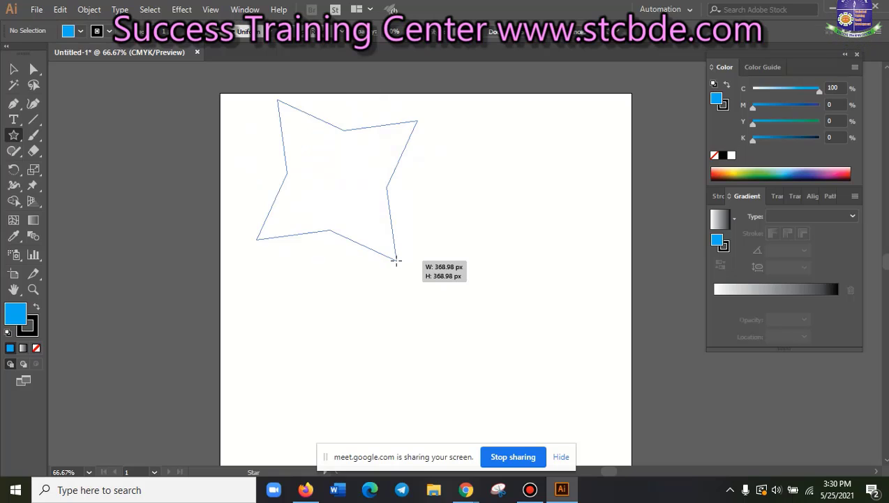
key("Up")
key("Up")
key("Up")
key("Up")
key("Up")
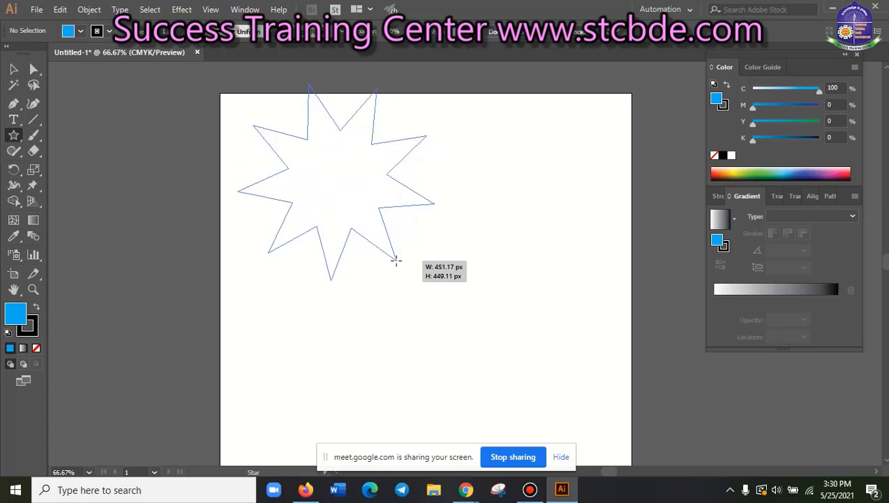
key("Up")
key("Up")
key("Up")
key("Up")
key("Up")
key("Up")
key("Down")
key("Down")
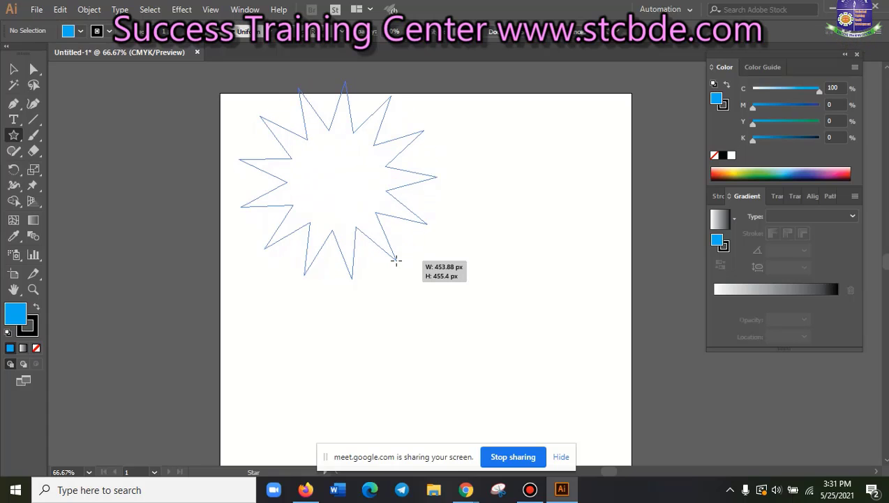
mouse_move(396, 260)
left_mouse_down()
mouse_move(440, 274)
mouse_move(427, 273)
left_mouse_up()
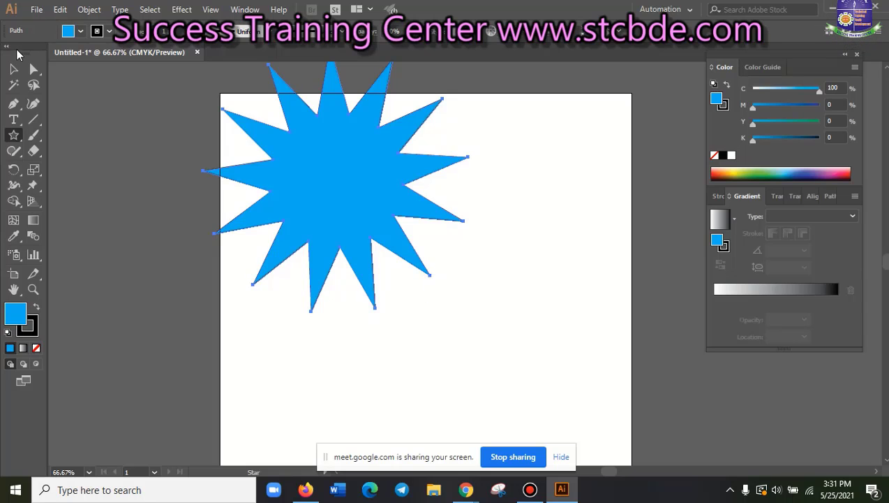
Drag the star down and right into the artboard's centre, then deselect it
left_click(13, 69)
mouse_move(308, 173)
left_mouse_down()
mouse_move(389, 261)
mouse_move(388, 233)
mouse_move(374, 241)
left_mouse_up()
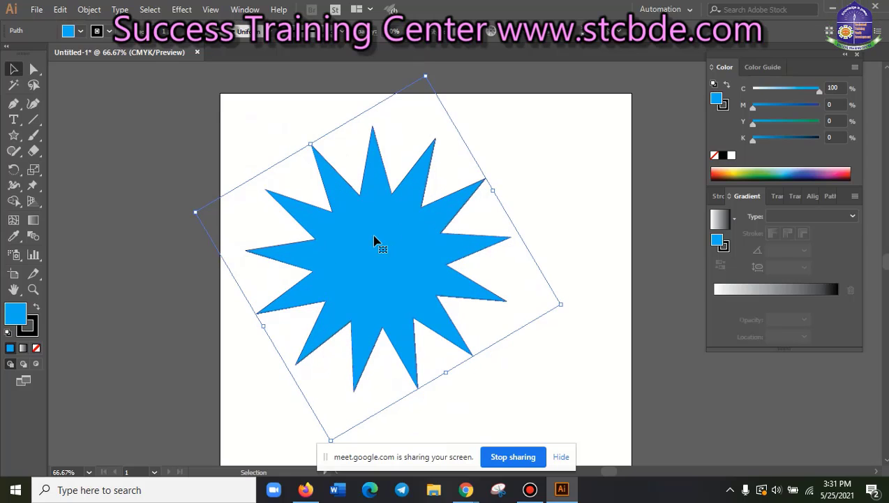
left_click(545, 145)
left_click(29, 88)
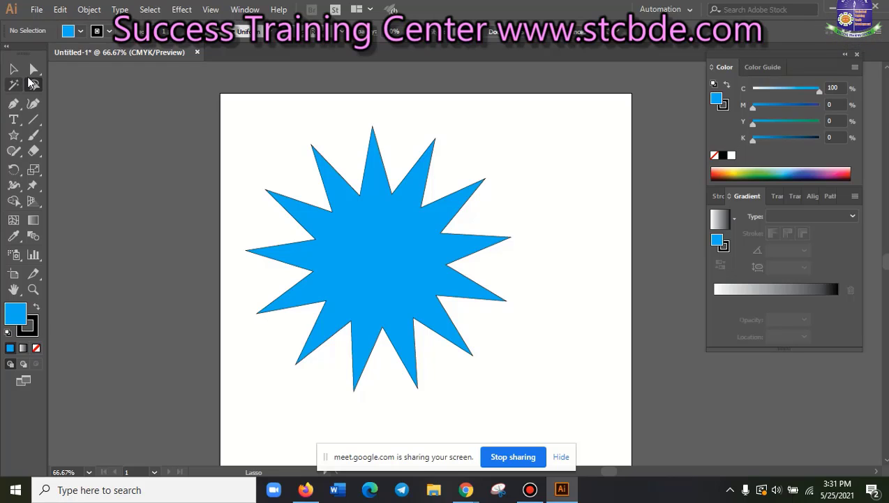
Lasso a freehand loop around the star's top and right-hand spike points
mouse_move(311, 138)
left_mouse_down()
mouse_move(320, 155)
mouse_move(382, 120)
mouse_move(437, 148)
mouse_move(465, 143)
mouse_move(502, 180)
mouse_move(525, 232)
mouse_move(502, 307)
mouse_move(508, 312)
left_mouse_up()
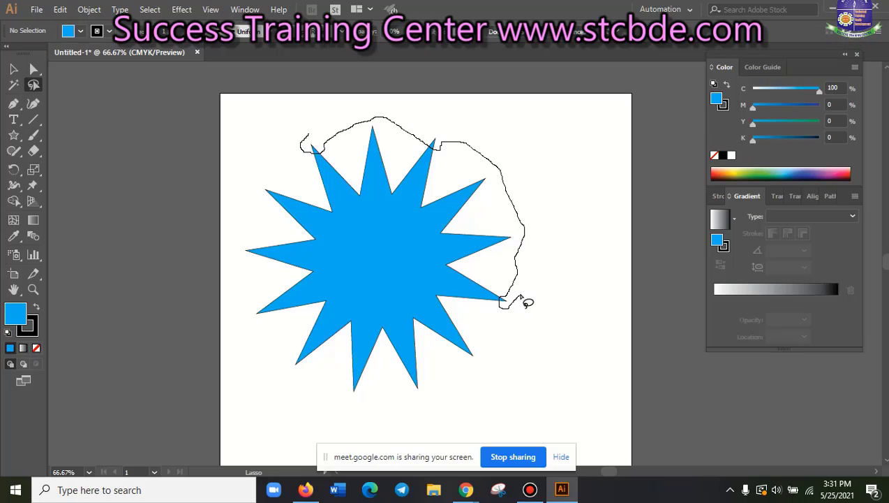
mouse_move(509, 308)
left_mouse_down()
mouse_move(449, 120)
mouse_move(358, 111)
mouse_move(307, 137)
mouse_move(311, 145)
left_mouse_up()
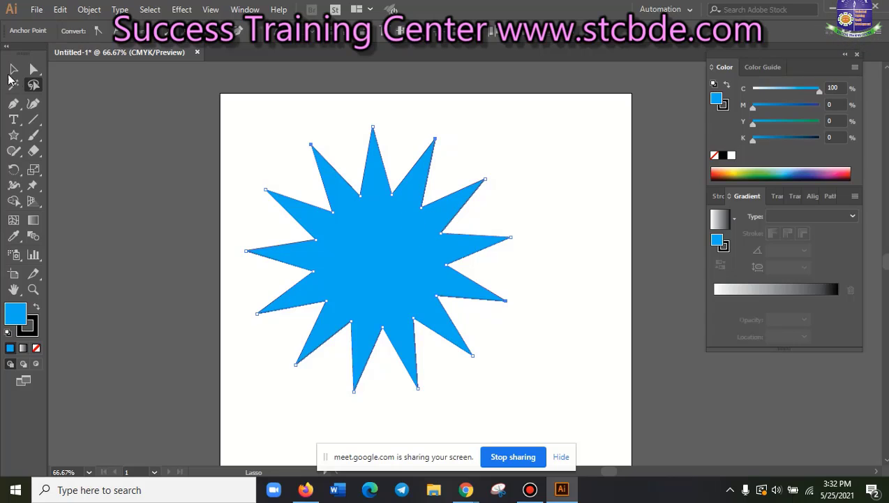
Drag the selected spike tips upward with Direct Selection to lengthen them
left_click(33, 71)
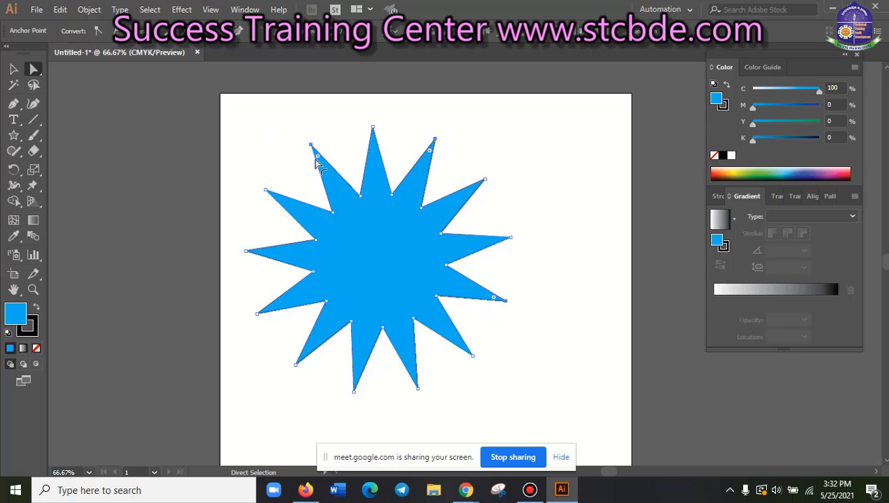
mouse_move(312, 144)
left_mouse_down()
mouse_move(331, 85)
mouse_move(342, 98)
left_mouse_up()
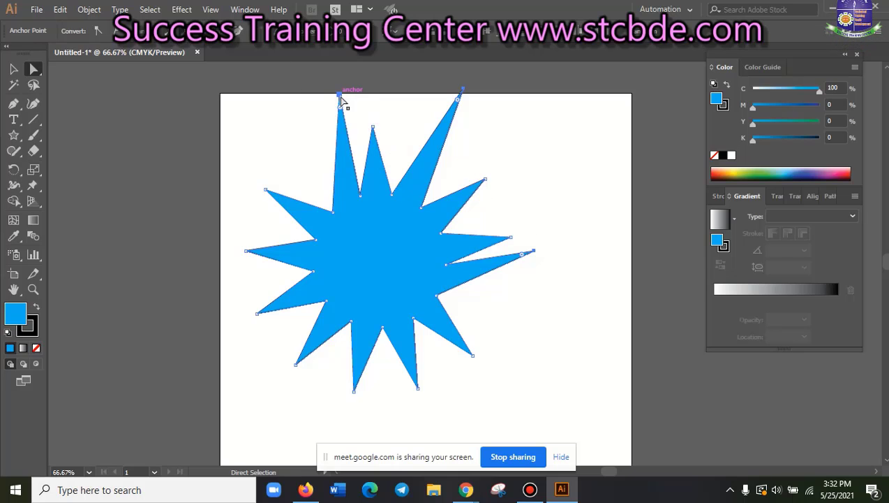
mouse_move(340, 101)
left_mouse_down()
mouse_move(353, 105)
mouse_move(332, 81)
left_mouse_up()
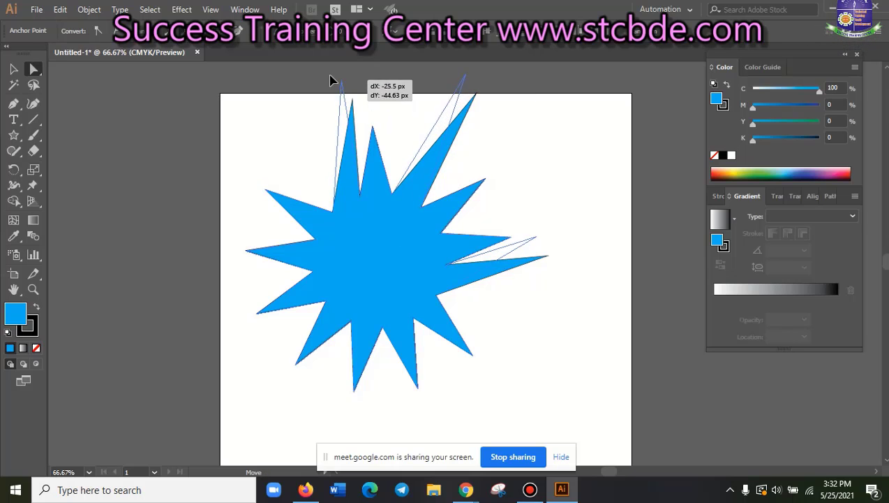
Deselect the star, reselect its path and box-select some of its anchors
left_click(542, 328)
scroll(538, 335, "up", 2)
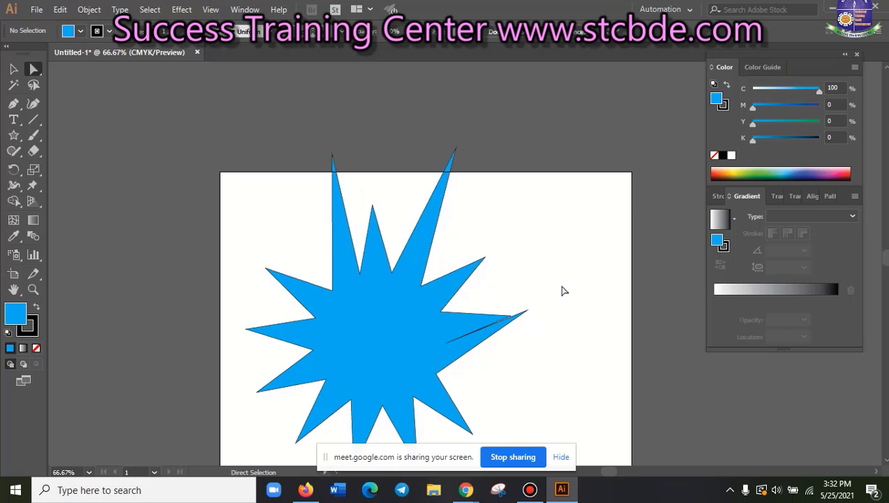
left_click(354, 253)
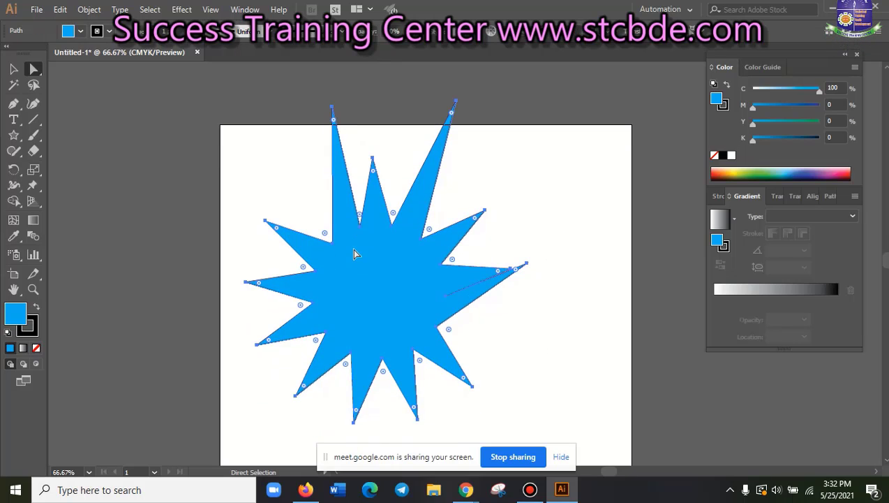
scroll(398, 318, "up", 1)
left_click_drag(545, 223, 206, 339)
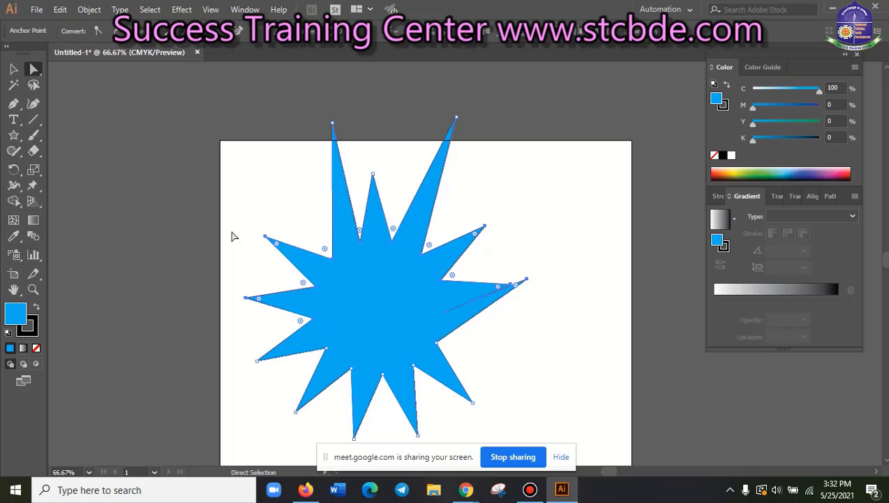
Undo the stretched spike edits and earlier move on the blue star
key("ctrl+z")
key("ctrl+z")
key("ctrl+z")
key("ctrl+z")
key("ctrl+z")
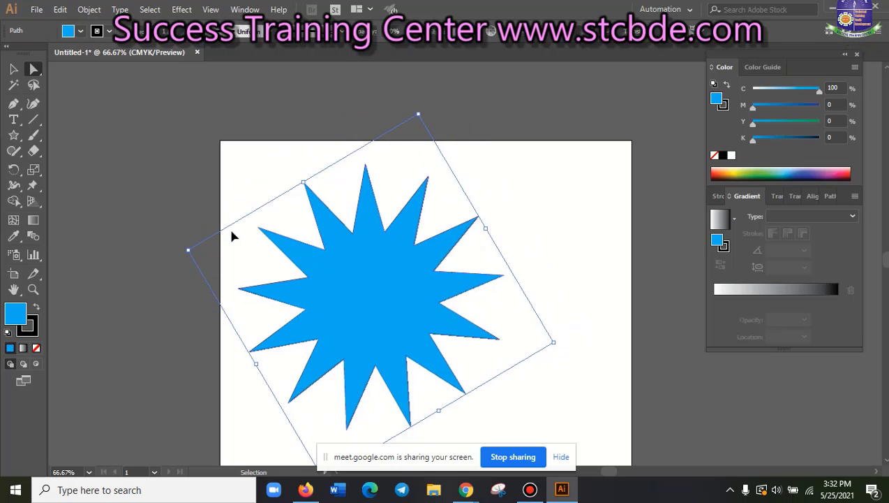
key("ctrl+z")
key("a")
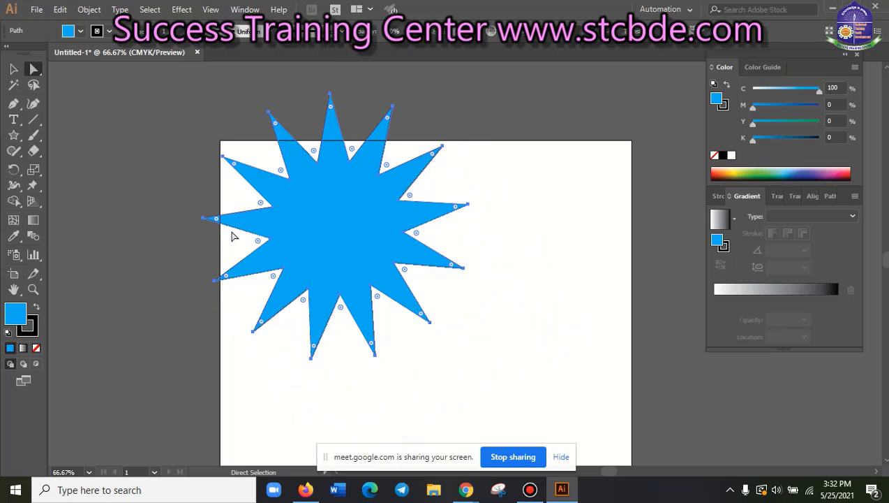
Move the regular blue star onto the pasteboard above-left of the artboard, then deselect it
key("v")
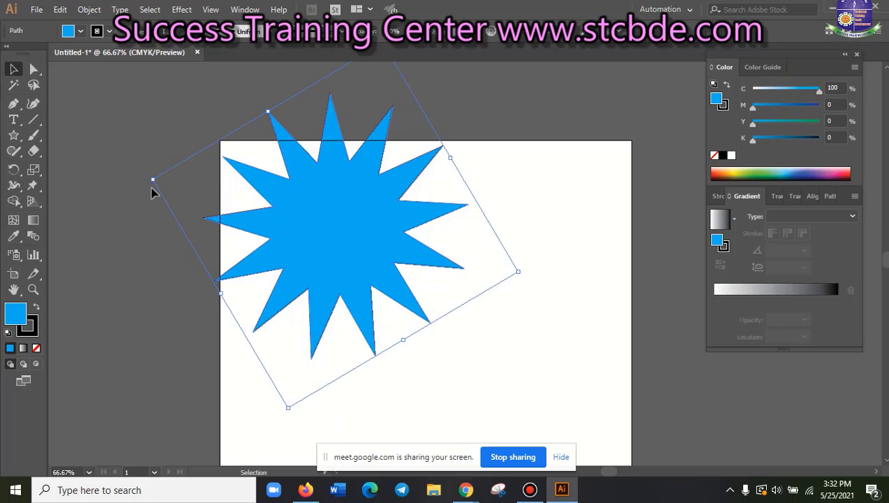
mouse_move(388, 226)
left_mouse_down()
mouse_move(245, 224)
mouse_move(298, 312)
left_mouse_up()
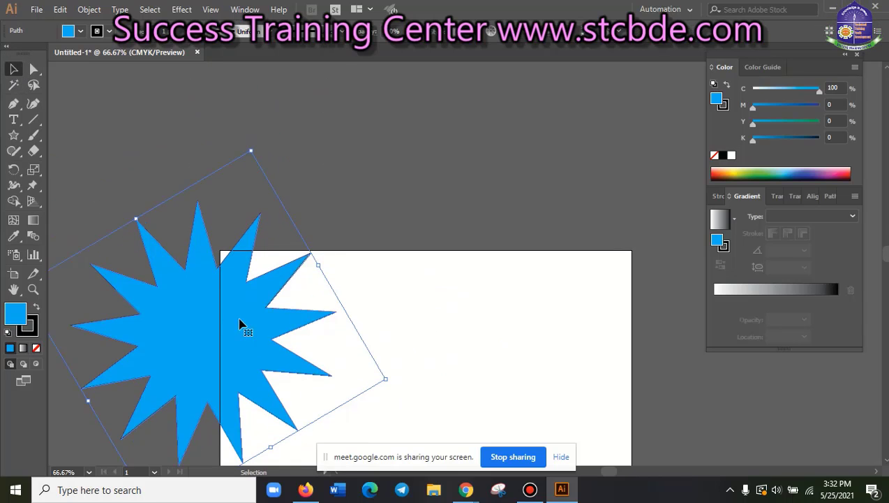
left_click_drag(243, 324, 207, 233)
scroll(318, 286, "up", 2)
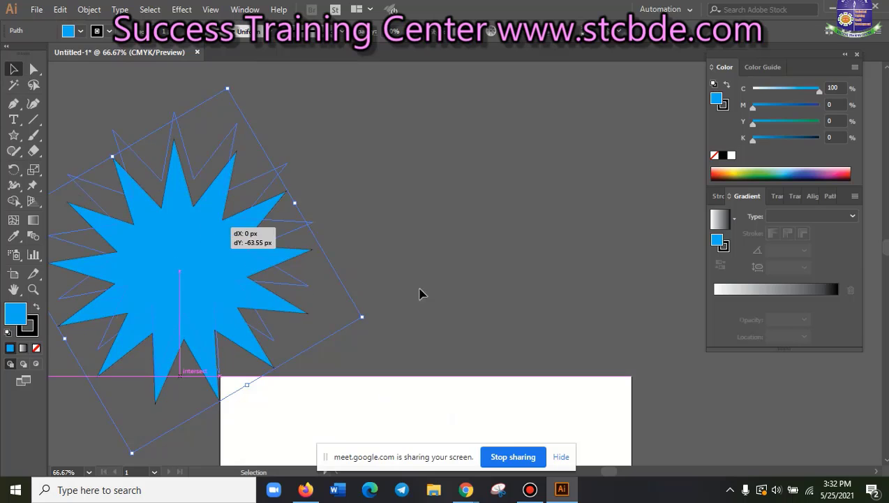
scroll(476, 292, "down", 3)
scroll(419, 315, "down", 1)
left_click(319, 342)
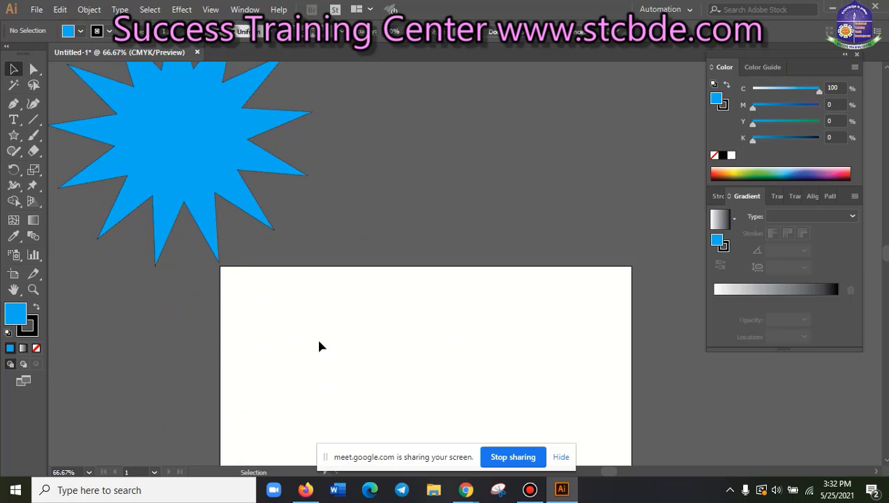
With the Pen tool, draw a curving wave edge from the artboard's left edge to its right edge
left_click(14, 104)
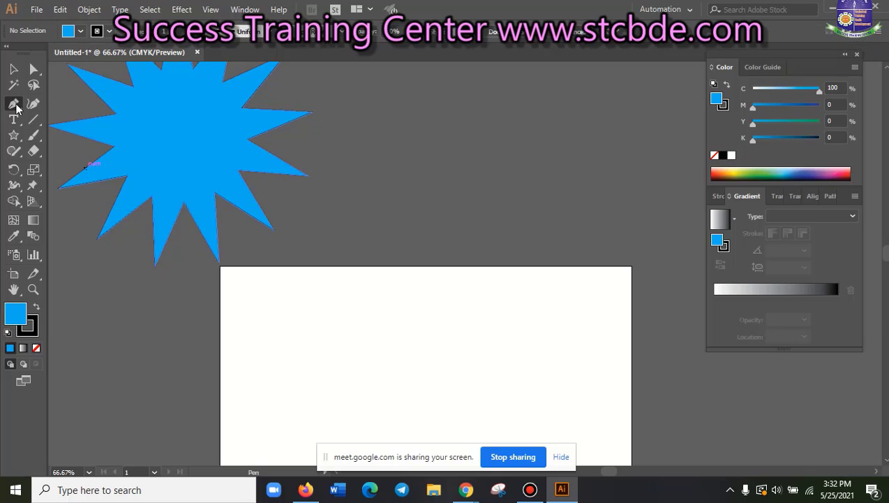
left_click(14, 103)
scroll(484, 355, "down", 2)
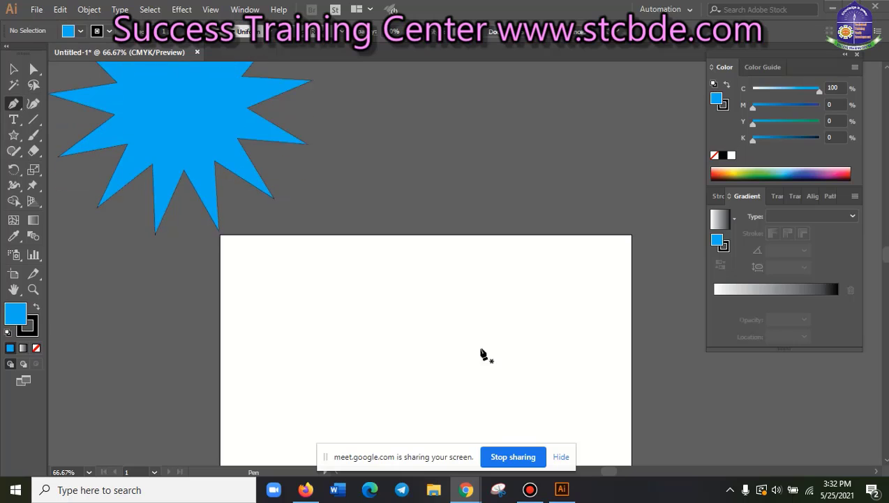
scroll(298, 353, "down", 2)
scroll(284, 328, "down", 2)
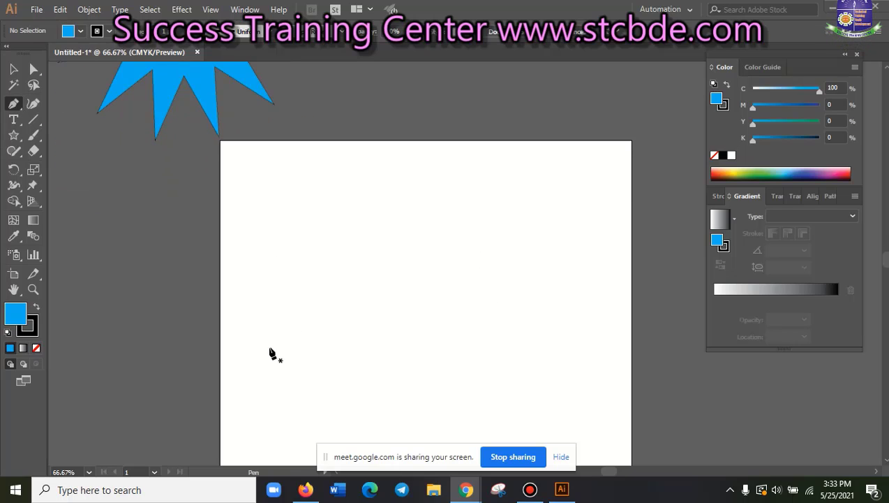
scroll(344, 304, "down", 2)
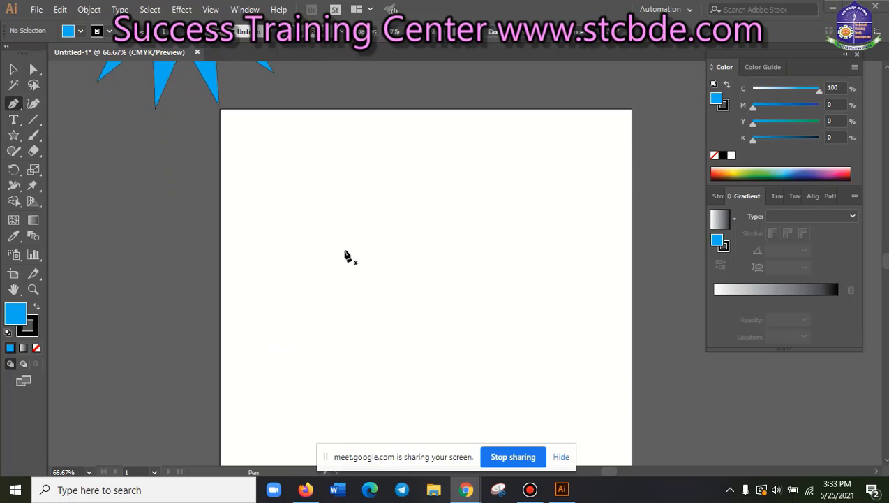
scroll(369, 312, "down", 5)
scroll(370, 314, "down", 2)
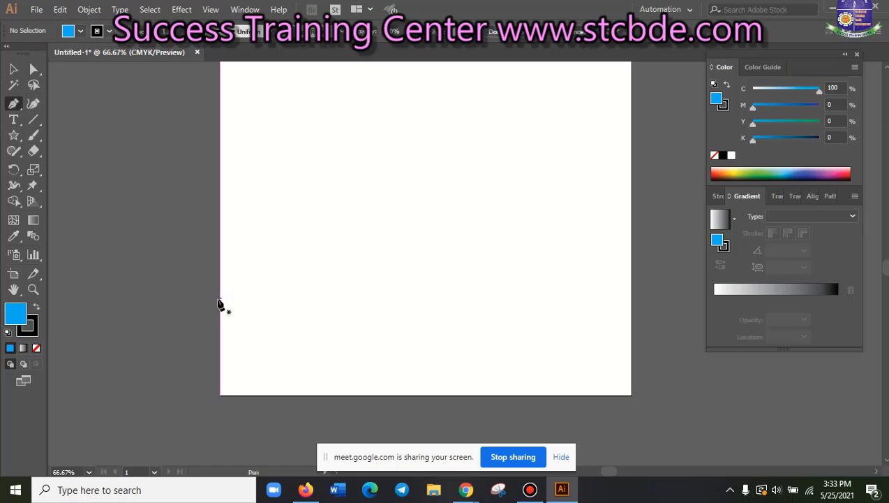
left_click(219, 299)
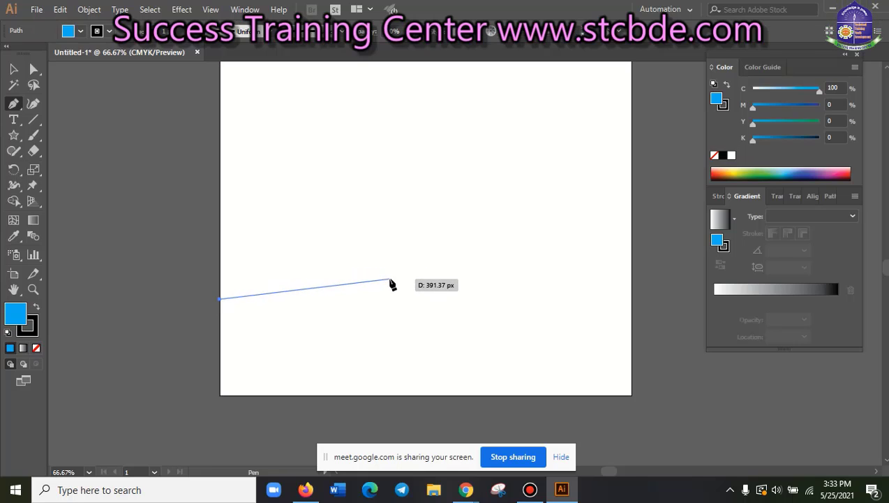
left_click_drag(425, 292, 517, 332)
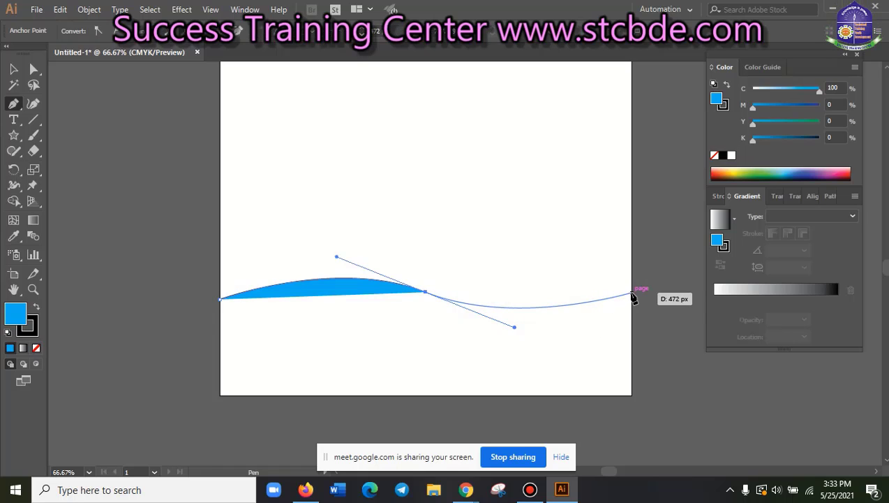
left_click_drag(632, 293, 671, 255)
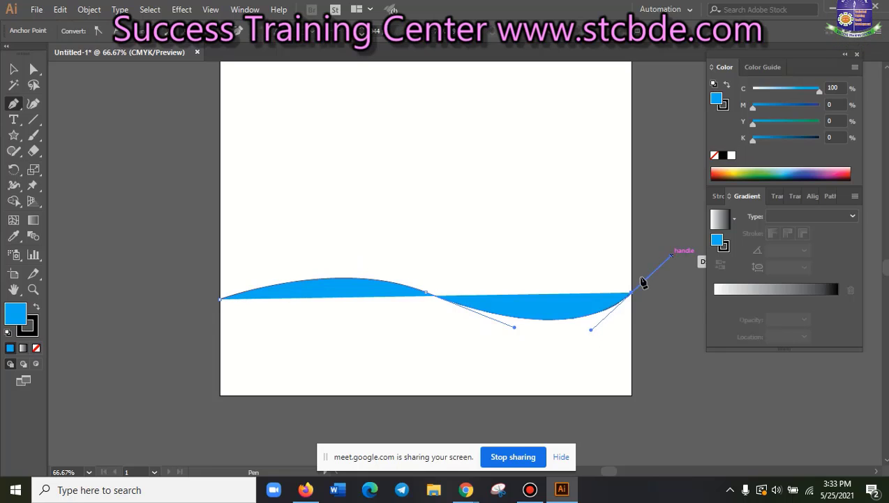
left_click_drag(631, 298, 635, 298)
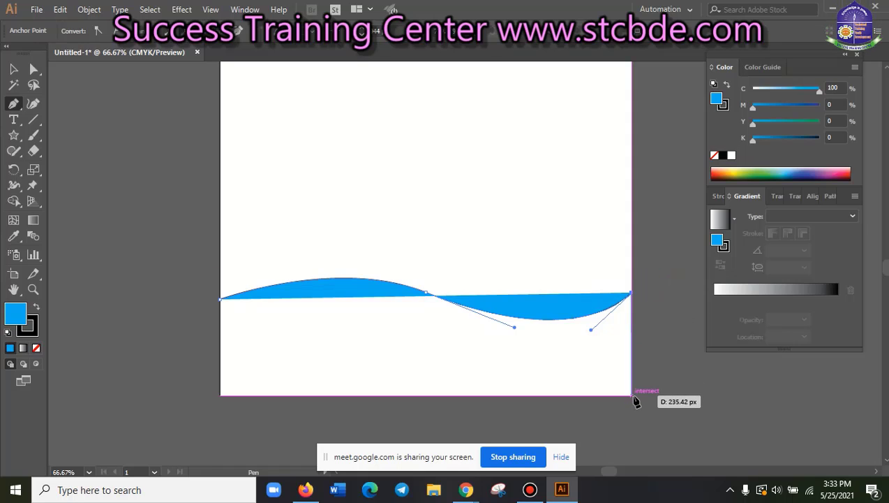
Add bottom corners to close the blue wave shape, then nudge it down
left_click(632, 395)
left_click(213, 402)
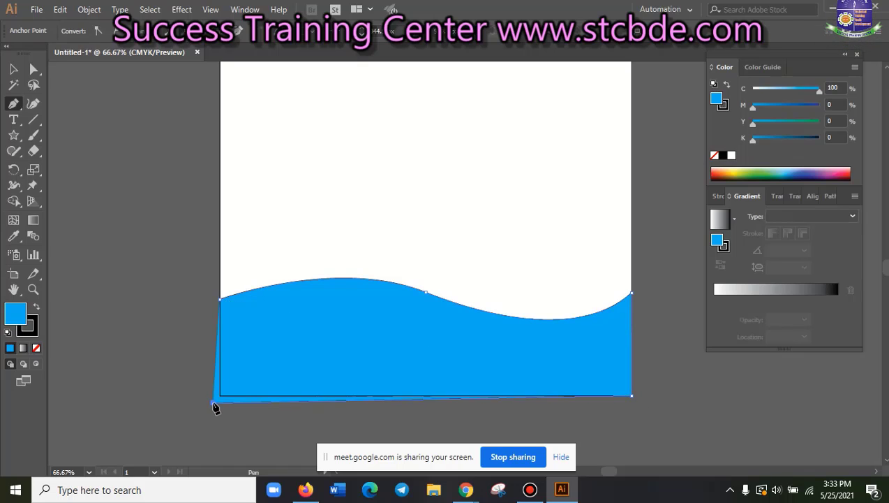
left_click(220, 300)
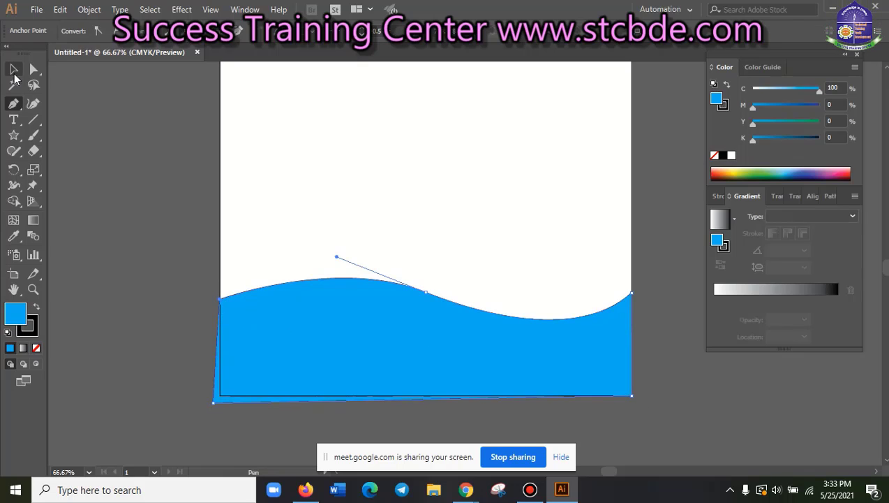
key("v")
key("shift+Down")
key("shift+Down")
key("shift+Down")
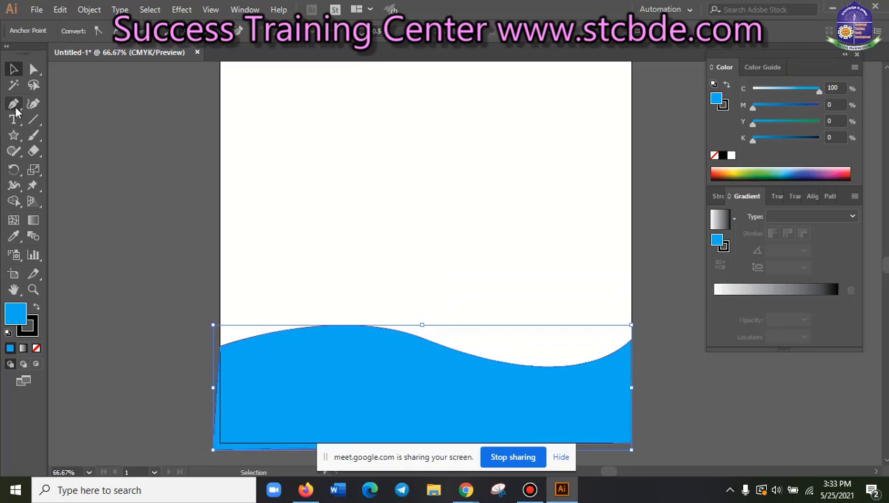
Fine-tune the bottom wave's position with Shift+arrow nudges up and down
left_click(13, 104)
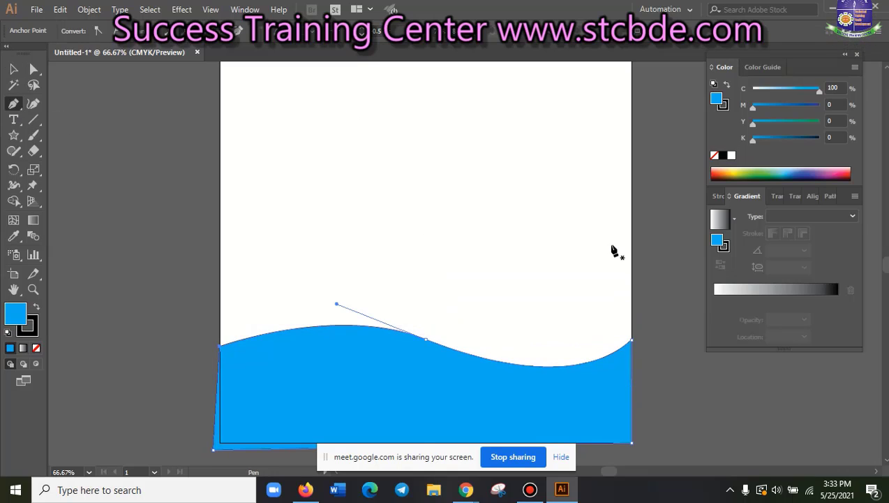
key("shift+Up")
key("shift+Up")
key("shift+Up")
key("shift+Down")
key("shift+Down")
key("shift+Down")
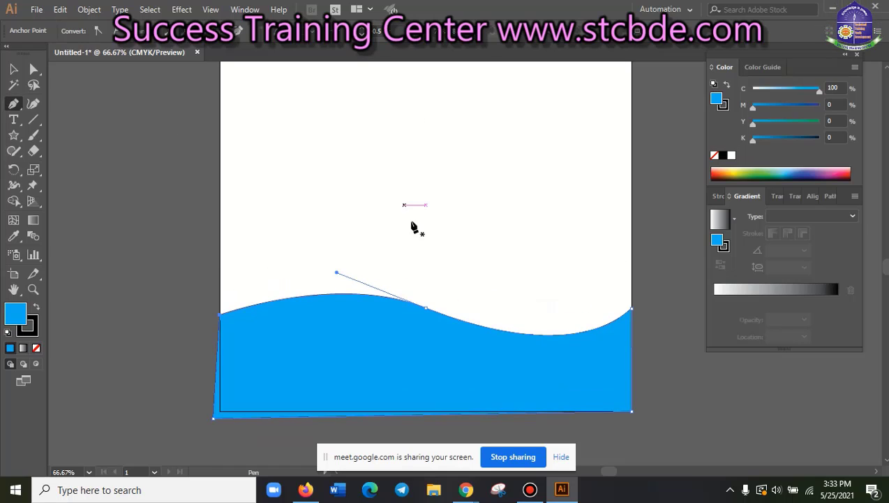
key("shift+Down")
key("shift+Down")
key("shift+Down")
key("shift+Down")
key("shift+Down")
key("shift+Down")
key("shift+Down")
key("shift+Down")
key("shift+Down")
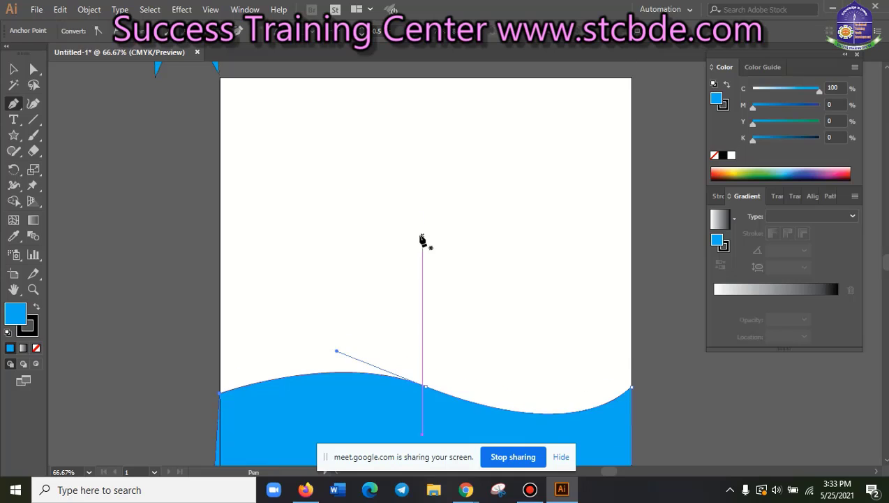
scroll(453, 227, "down", 2)
scroll(482, 231, "up", 3)
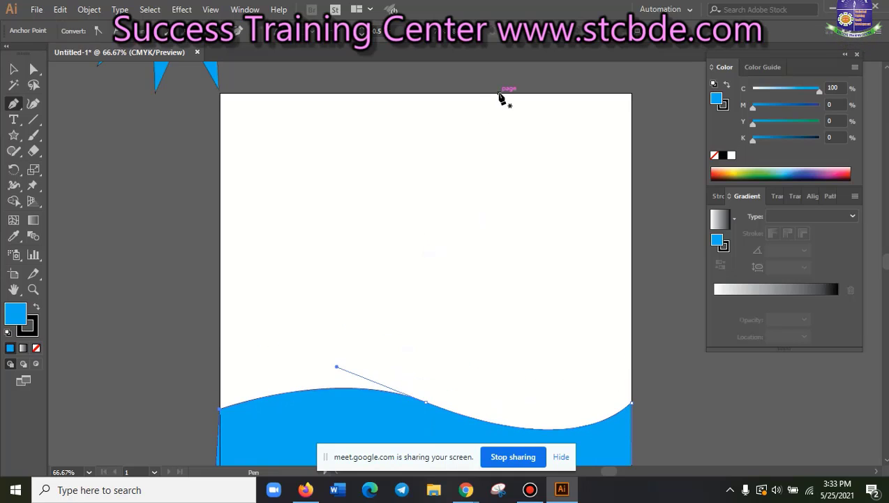
Draw a closed curved shape from the top edge down to the right edge, filling the top-right corner
left_click(498, 93)
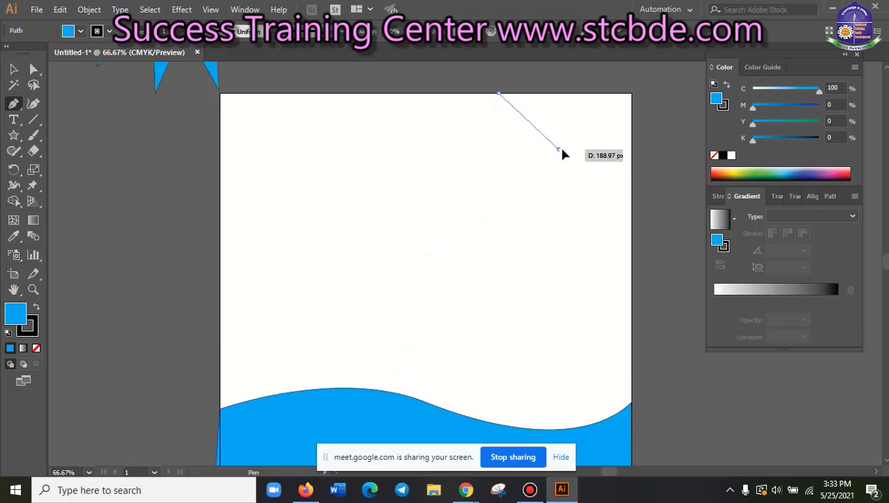
left_click_drag(558, 149, 602, 151)
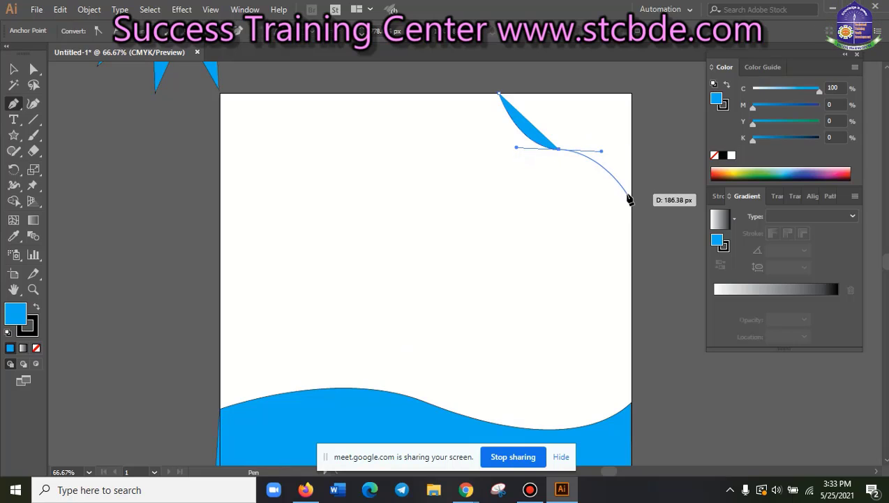
left_click_drag(631, 200, 634, 220)
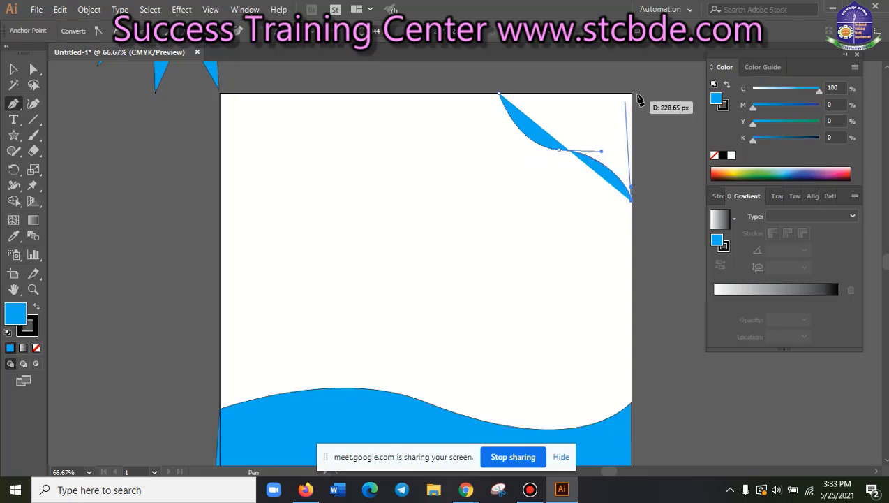
left_click(633, 88)
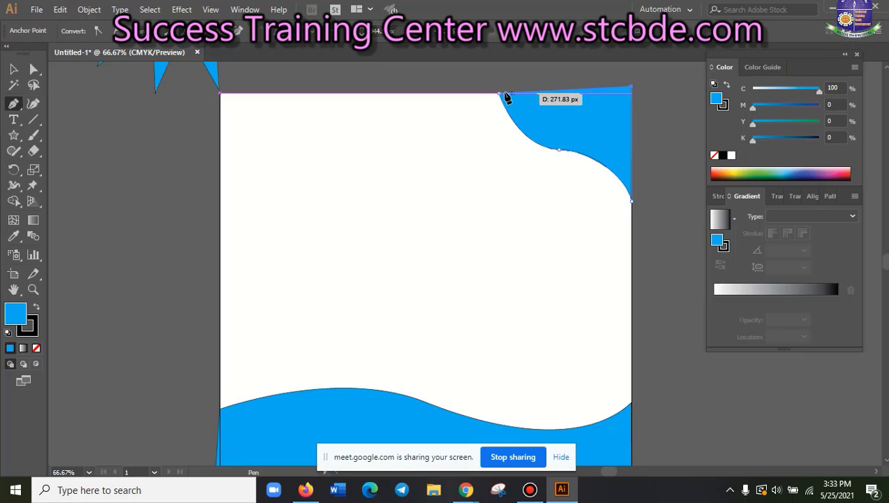
left_click(500, 94)
key("v")
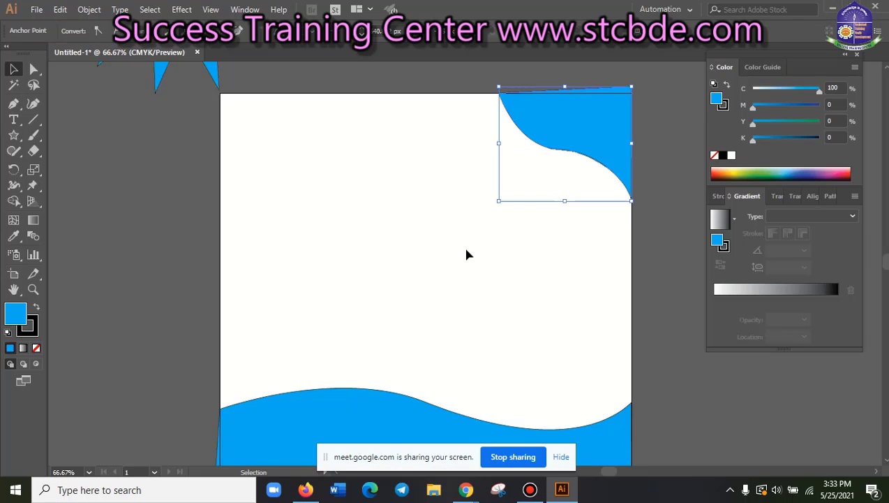
left_click(467, 254)
scroll(471, 254, "down", 1)
scroll(470, 254, "up", 1)
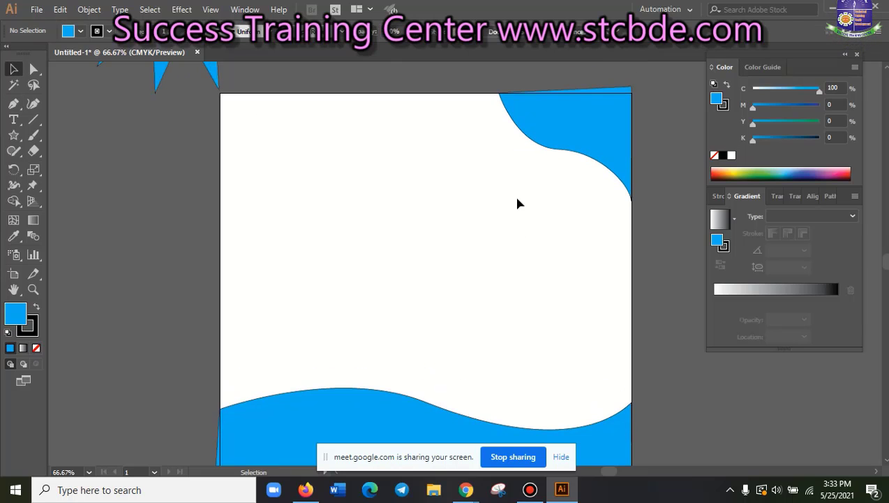
Fill the top-right corner shape with dark navy blue from the Fill swatches
left_click(572, 127)
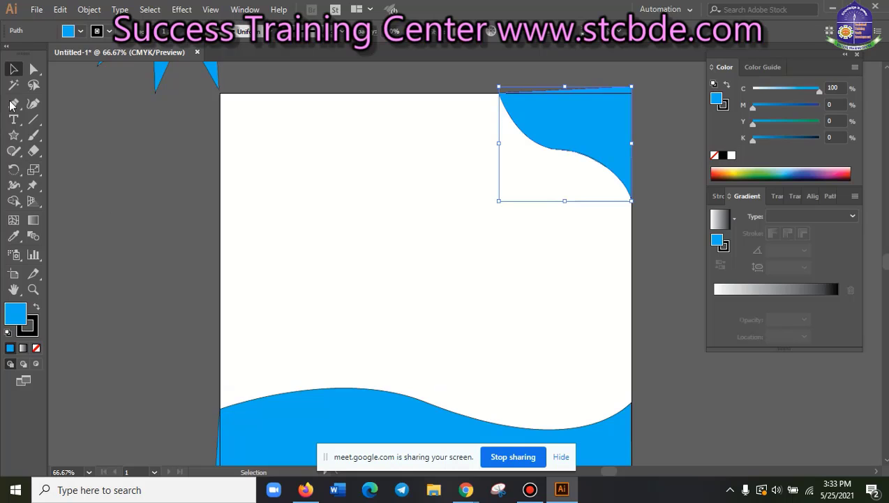
scroll(403, 298, "down", 1)
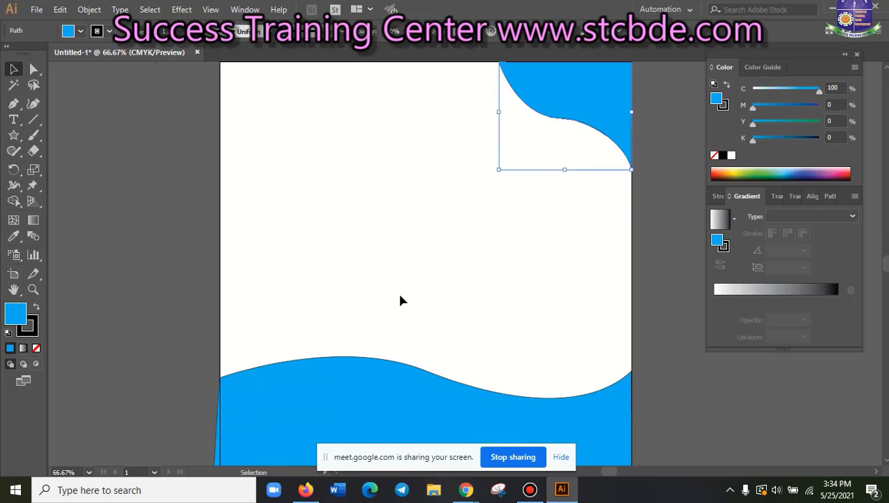
scroll(400, 300, "down", 1)
scroll(400, 300, "up", 1)
scroll(405, 315, "down", 1)
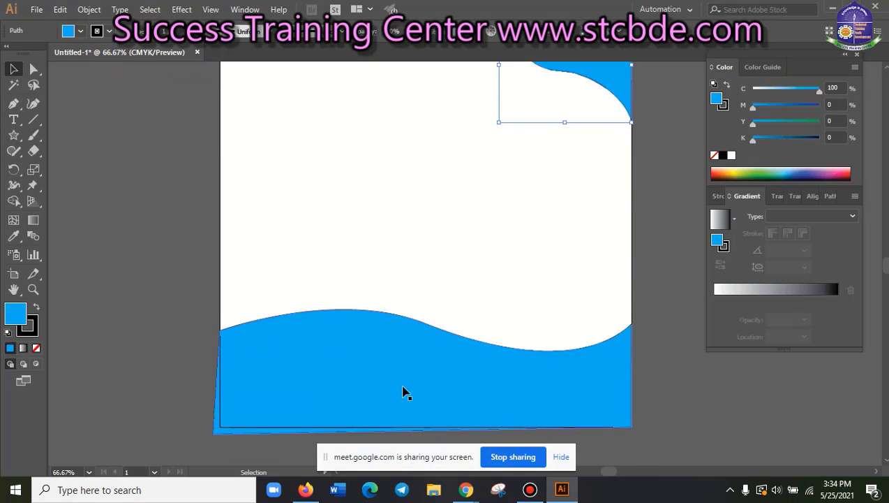
scroll(406, 393, "up", 2)
scroll(560, 187, "up", 1)
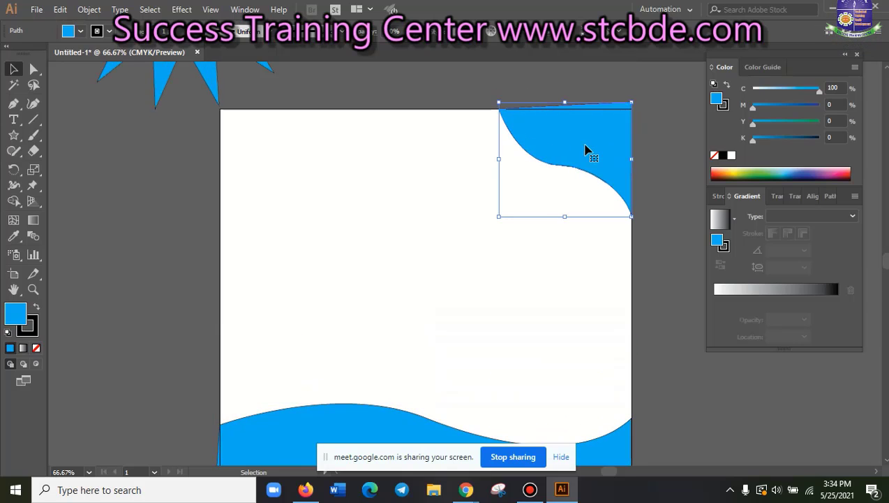
left_click(79, 32)
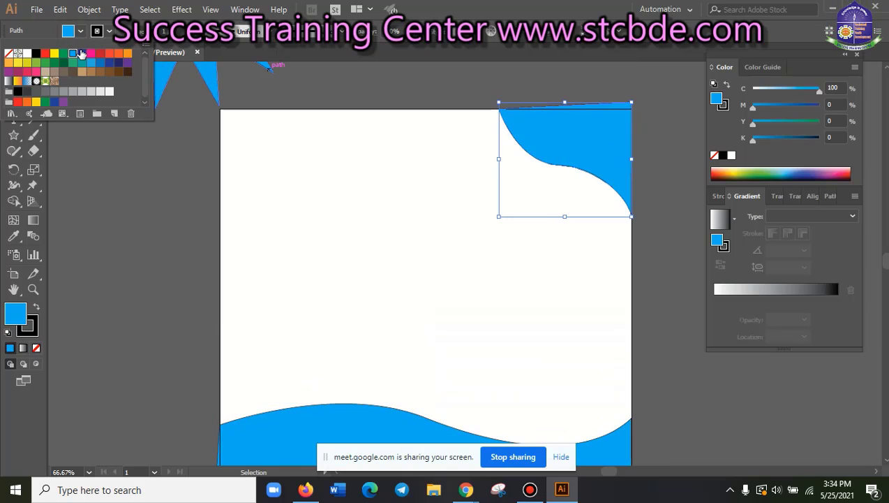
left_click(83, 53)
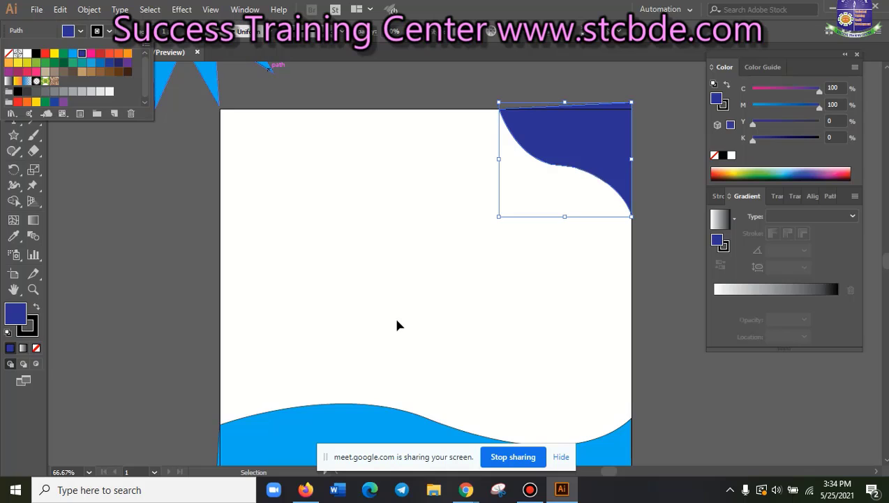
key("Escape")
Fill the bottom wave red
scroll(393, 315, "down", 1)
scroll(391, 336, "down", 2)
left_click(386, 355)
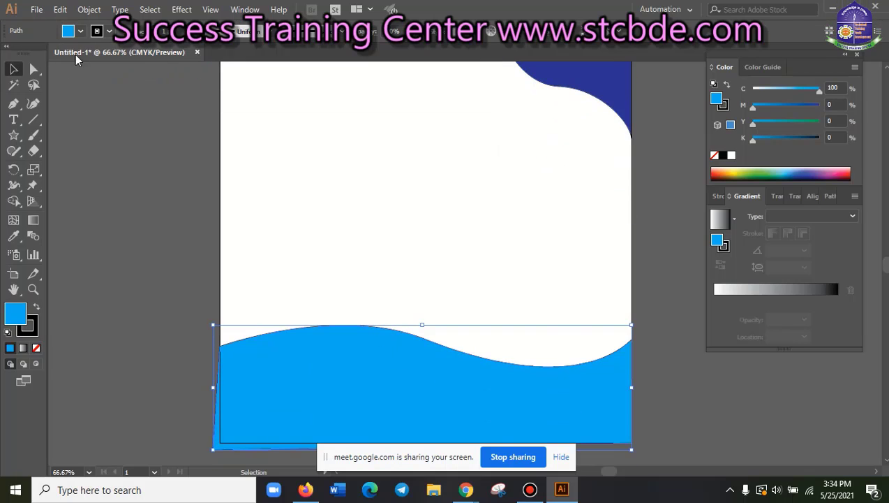
left_click(80, 32)
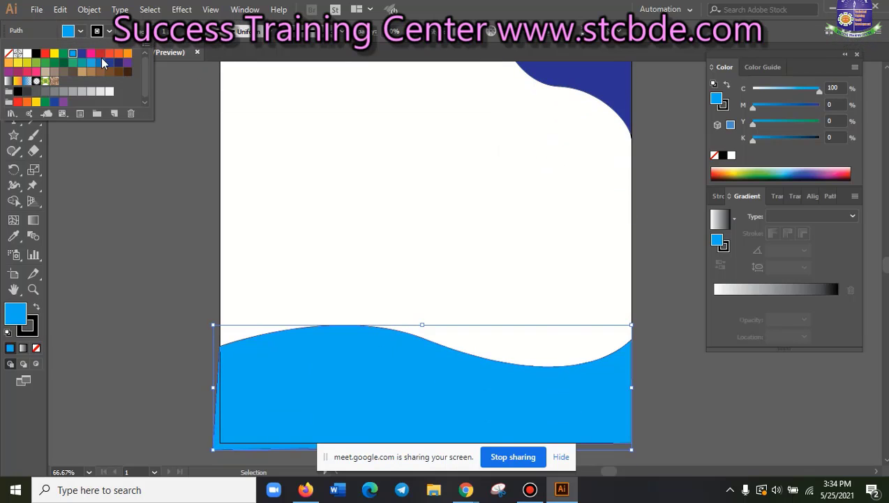
left_click(100, 55)
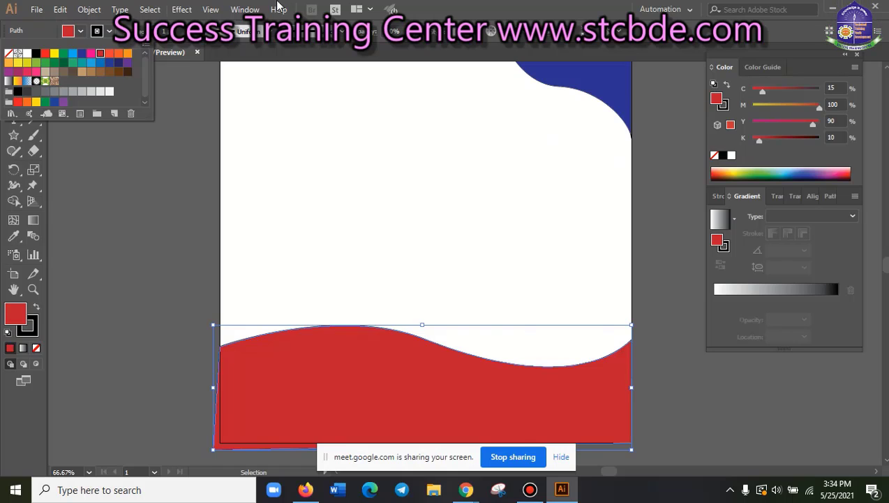
left_click(257, 150)
left_click(140, 180)
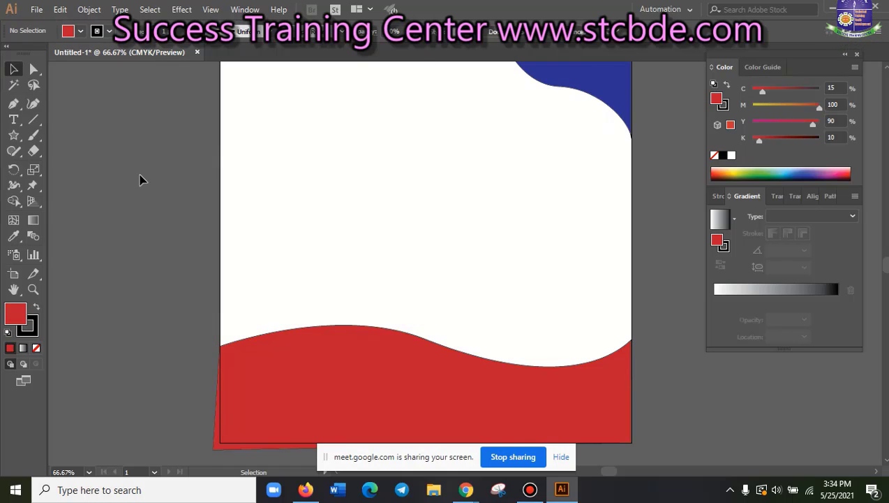
Select the navy top-right corner shape and delete it
scroll(325, 305, "up", 3)
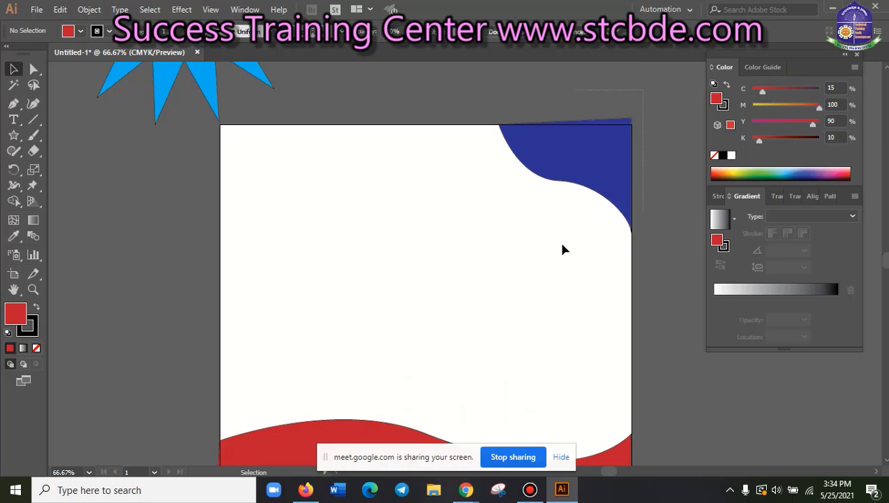
left_click_drag(564, 249, 564, 249)
key("Delete")
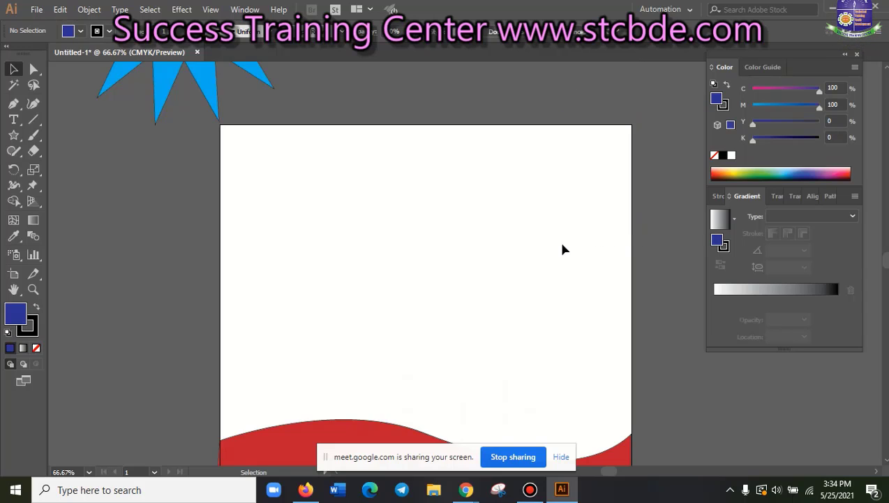
scroll(564, 249, "down", 2)
scroll(498, 289, "up", 1)
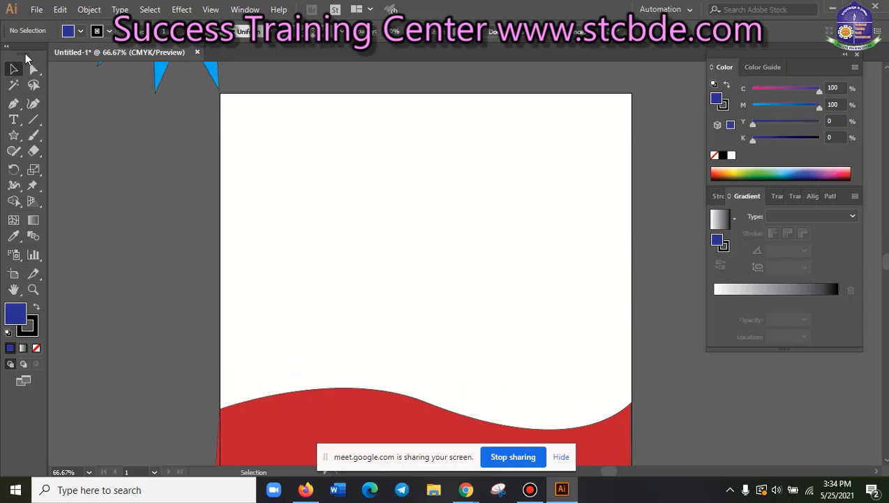
Draw a trial four-point oval with the Curvature tool, then delete it
left_click(33, 104)
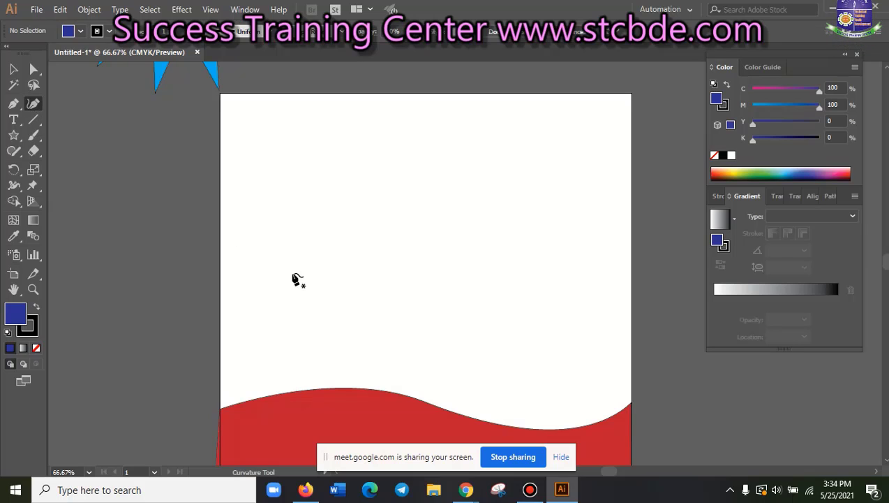
scroll(300, 280, "up", 1)
left_click(300, 219)
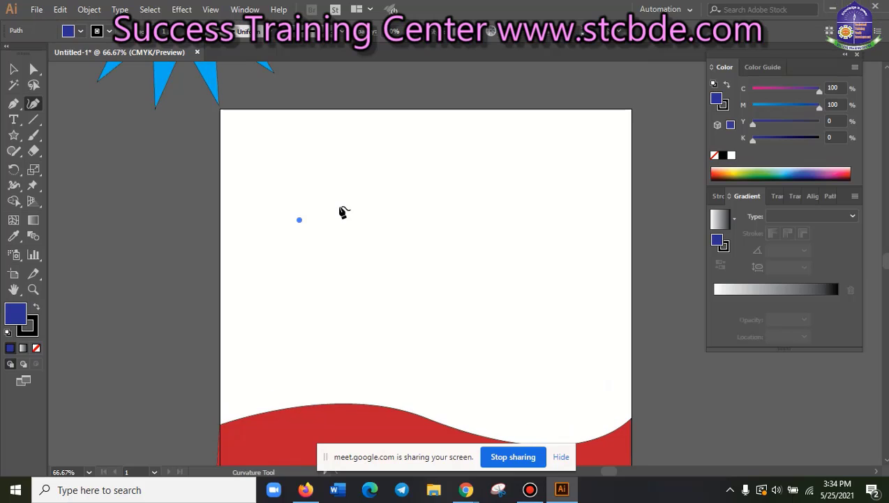
left_click(490, 227)
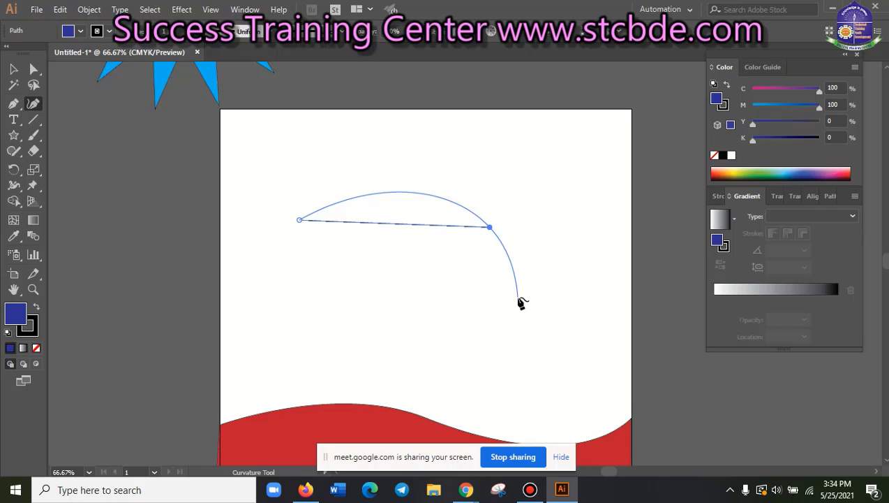
left_click(518, 297)
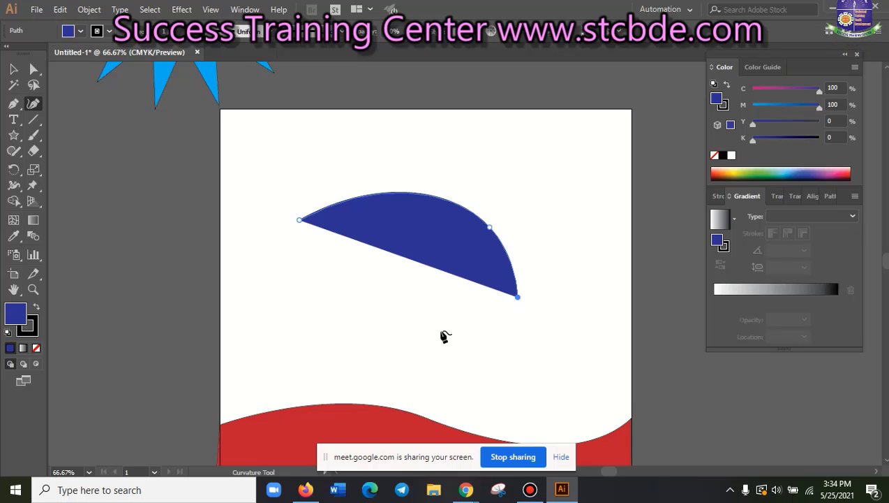
left_click(345, 349)
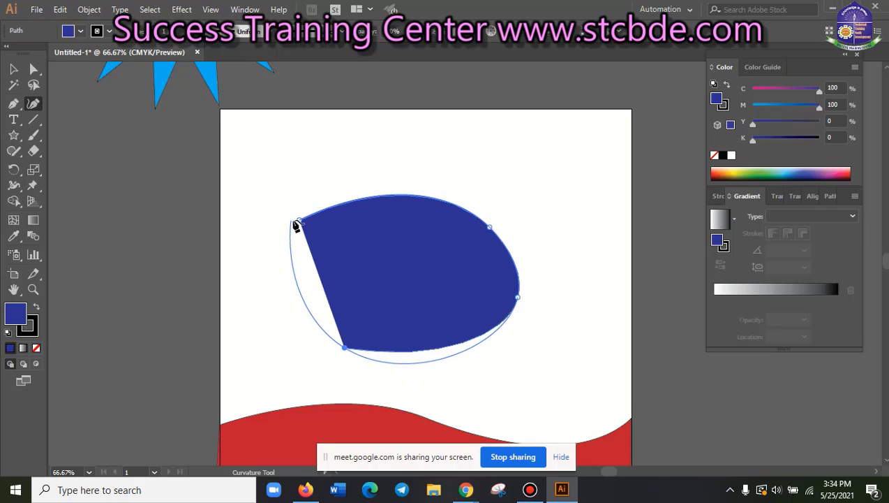
left_click(299, 221)
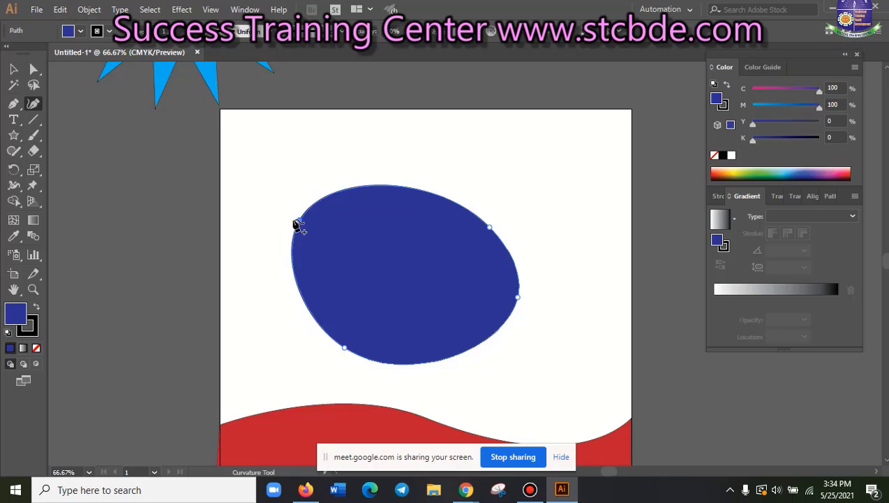
key("v")
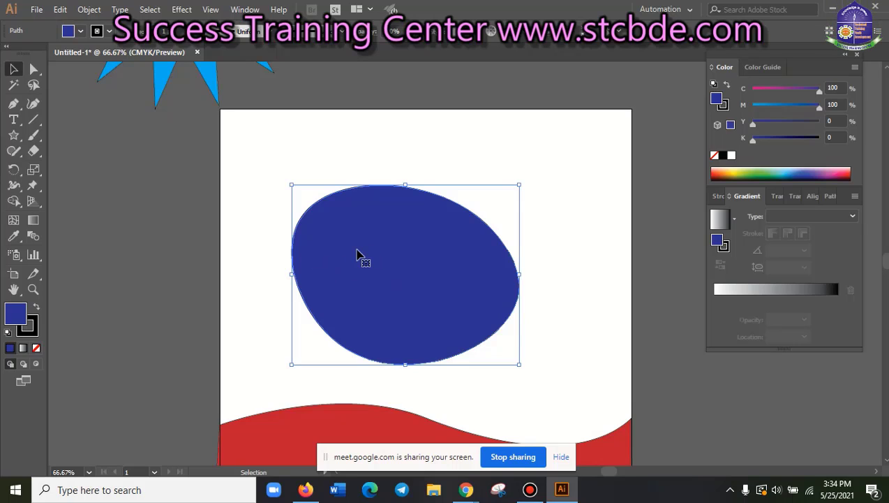
key("Delete")
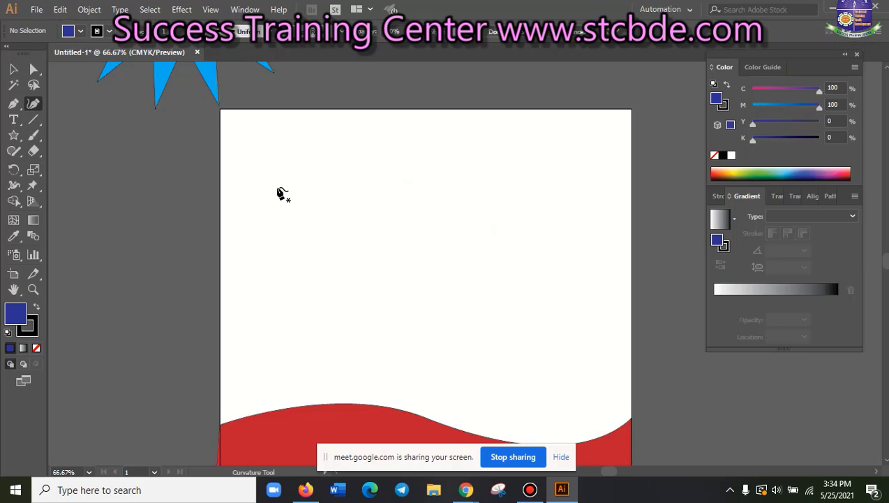
Place two Curvature points across the upper artboard to begin a new curved path
left_click(277, 187)
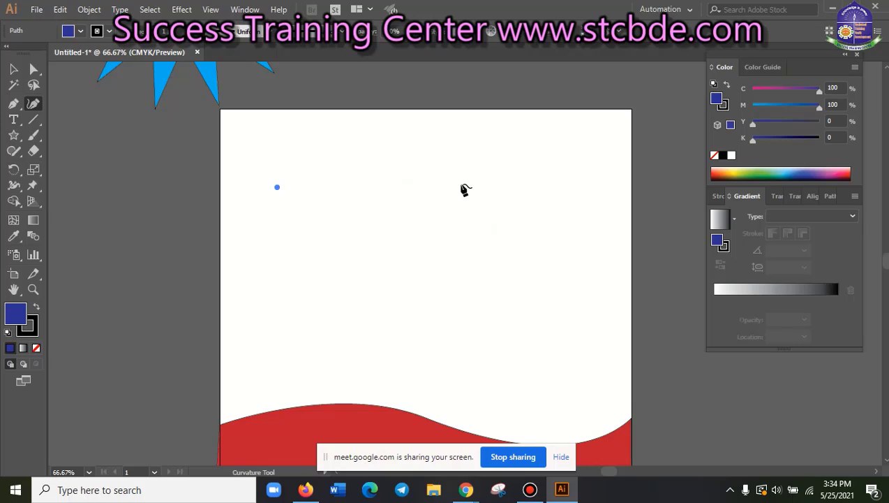
left_click(461, 185)
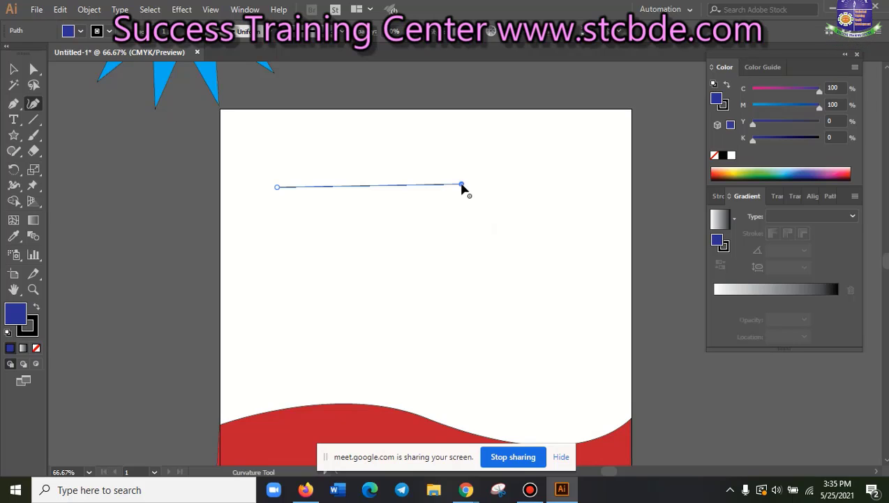
left_click_drag(466, 188, 475, 190)
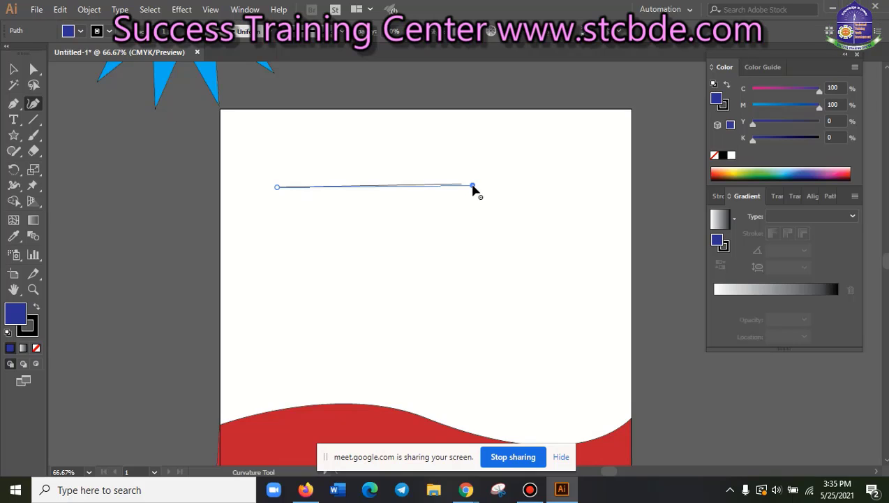
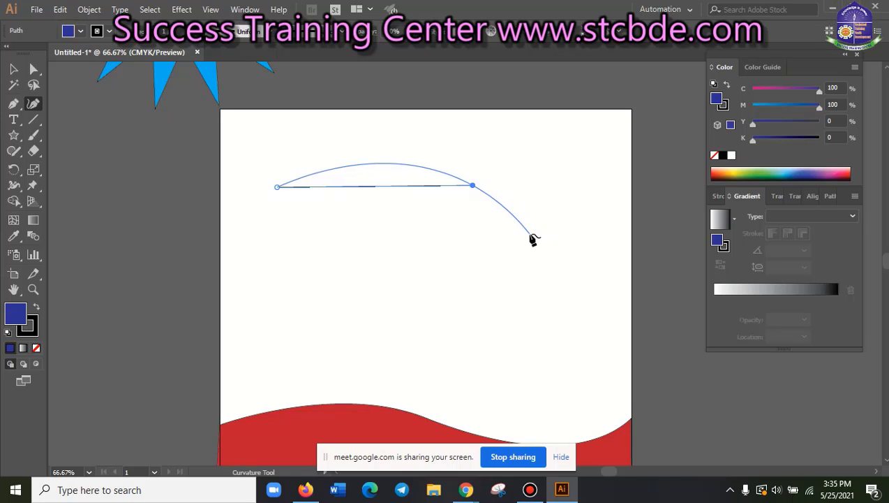
Finish the blue blob by adding points along its edges and closing it at the start
left_click(531, 235)
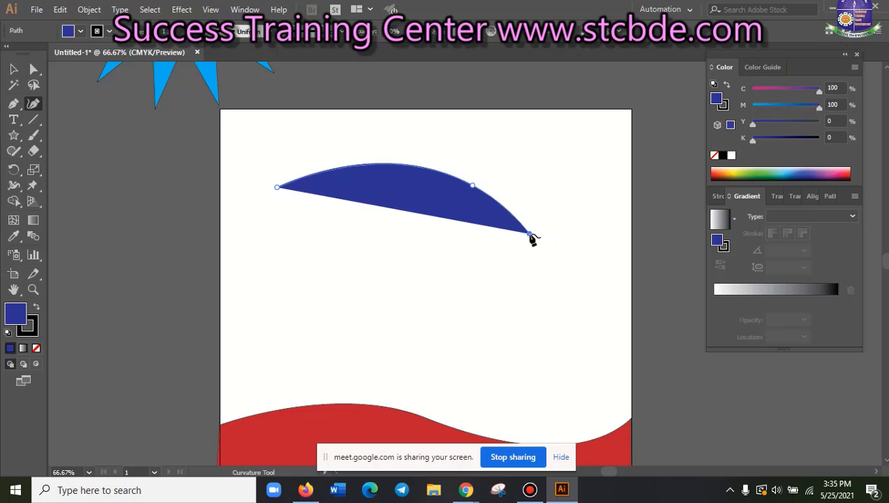
left_click(405, 270)
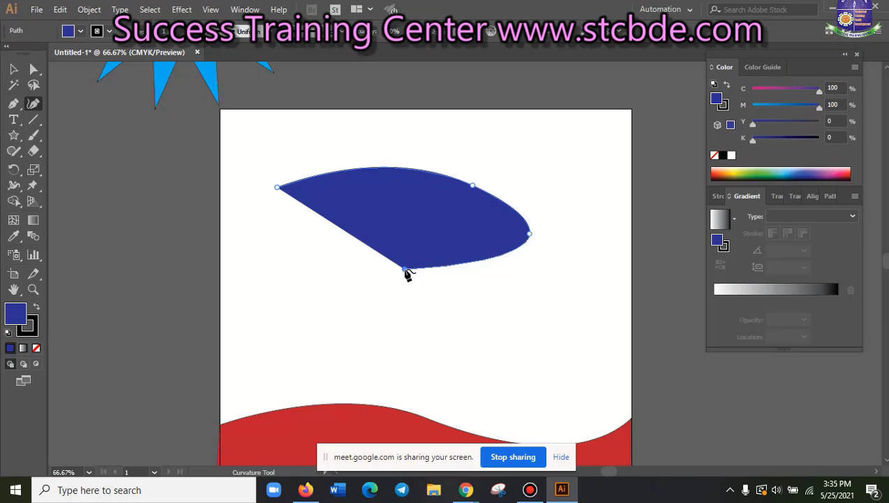
left_click(282, 246)
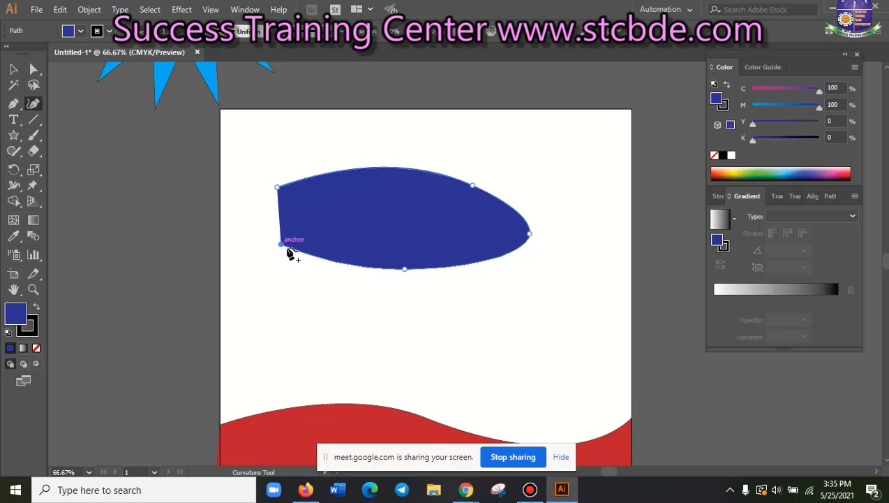
left_click(278, 189)
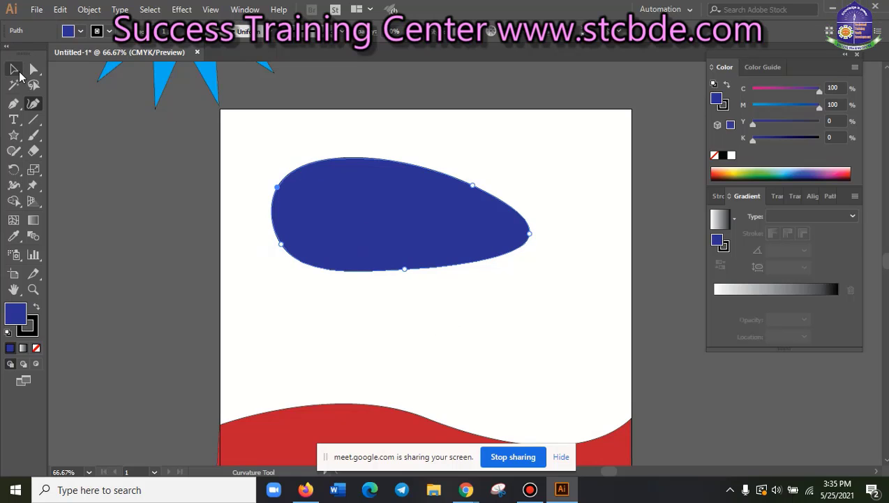
Select the blue blob and delete it, leaving only the red wave
left_click(13, 68)
scroll(440, 300, "down", 1)
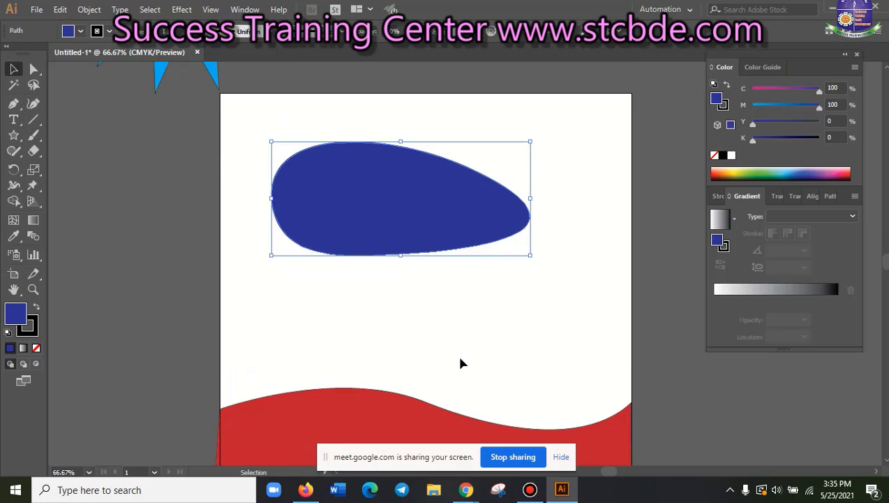
key("Delete")
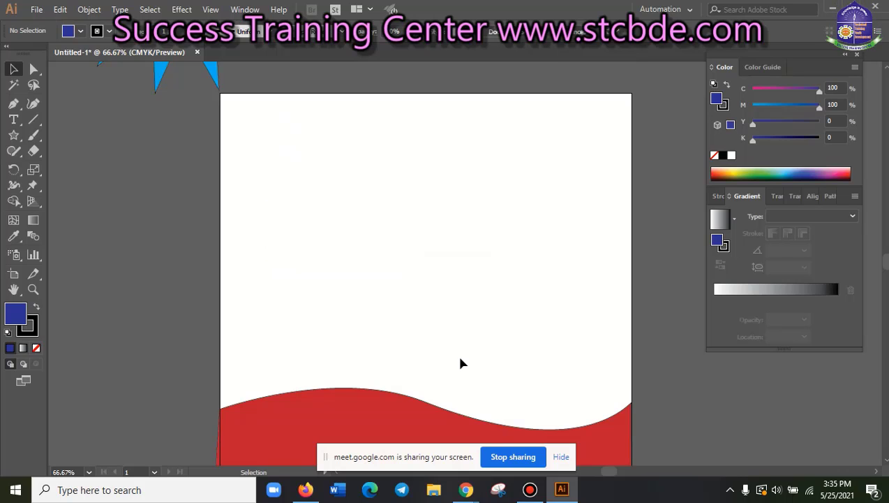
Select the cyan star above the artboard so its bright cyan becomes the current fill
scroll(52, 149, "up", 3)
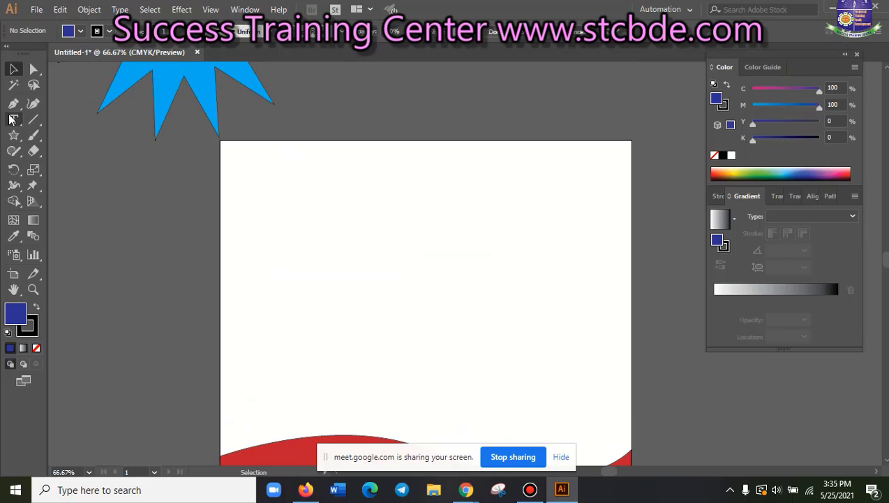
scroll(283, 296, "down", 3)
scroll(284, 298, "down", 2)
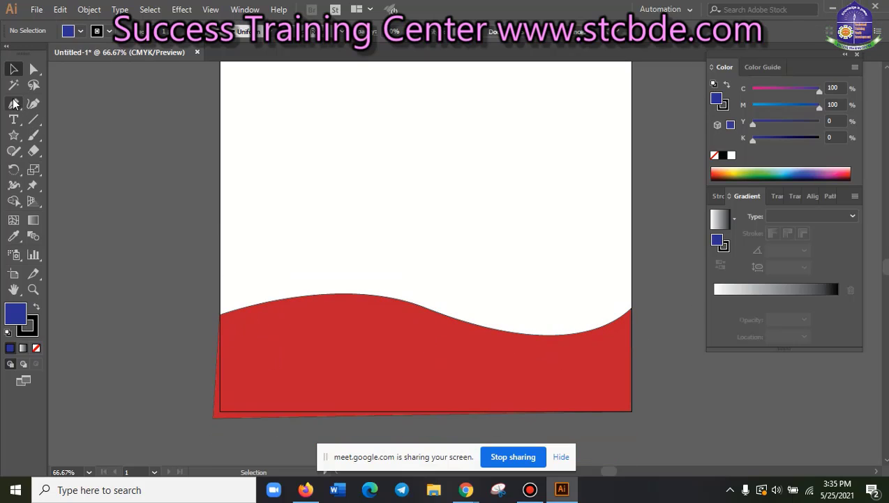
left_click(33, 105)
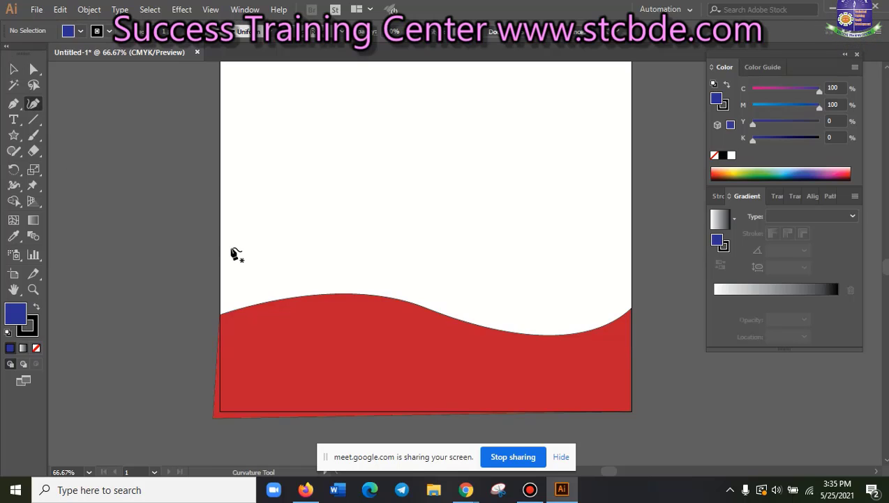
scroll(248, 283, "up", 2)
scroll(248, 293, "up", 2)
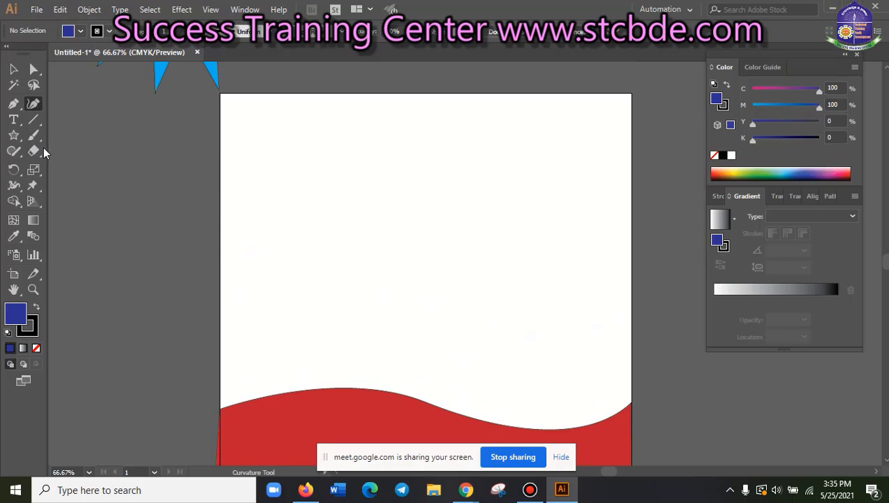
scroll(259, 307, "up", 3)
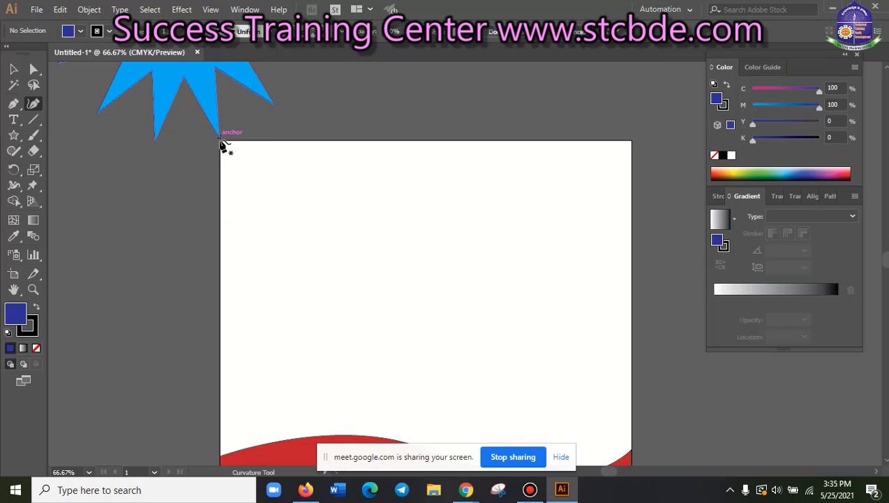
scroll(174, 279, "up", 3)
left_click(14, 71)
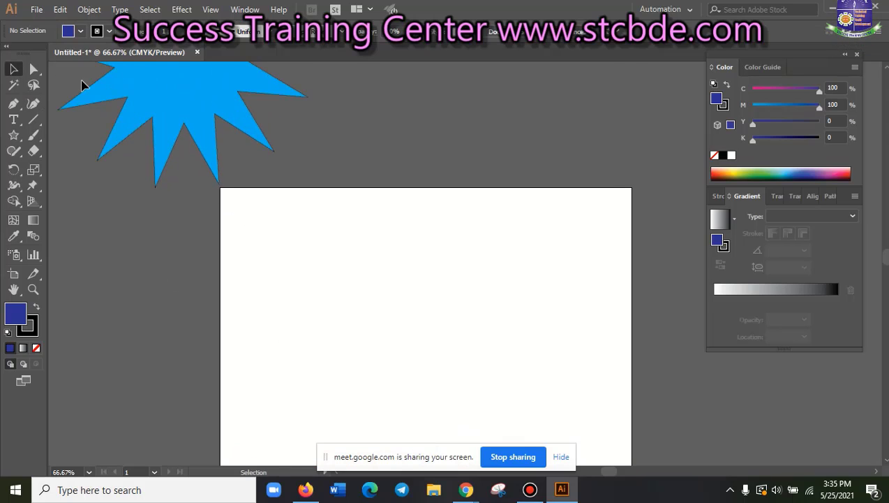
left_click_drag(209, 104, 201, 80)
Draw a closed cyan band from the artboard's top-left corner, along a wavy edge, to the top-right corner
left_click(31, 105)
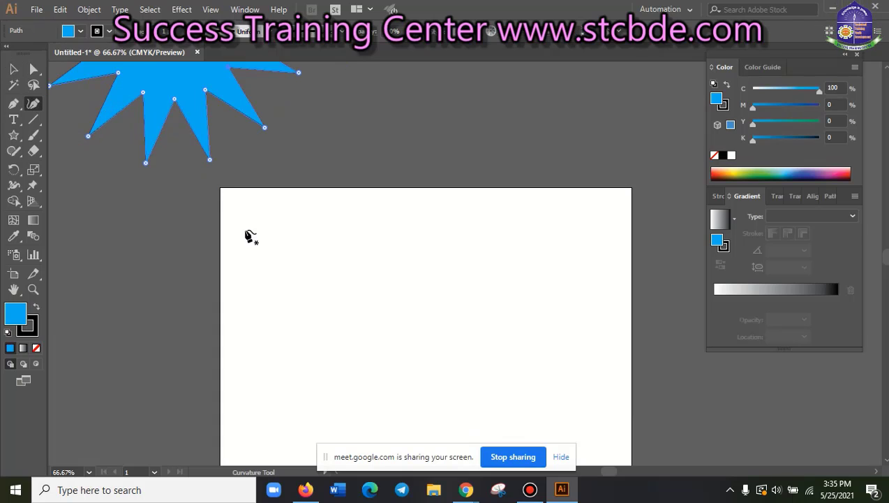
left_click(220, 188)
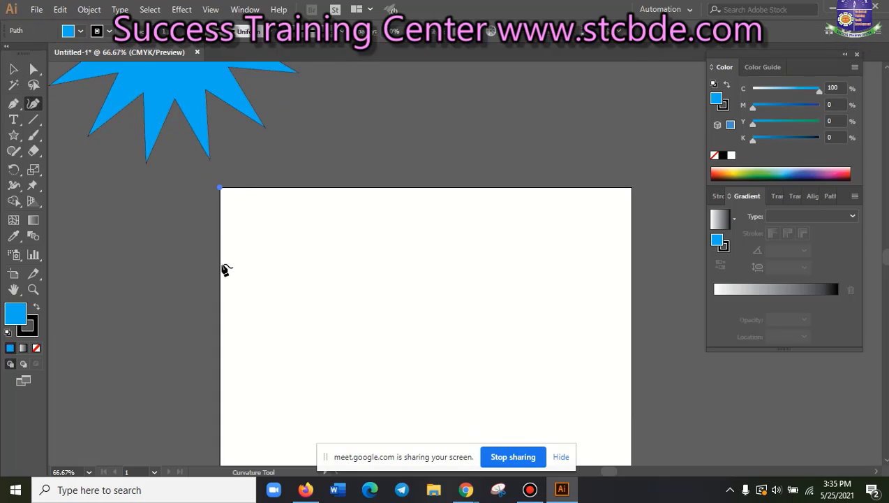
left_click(220, 264)
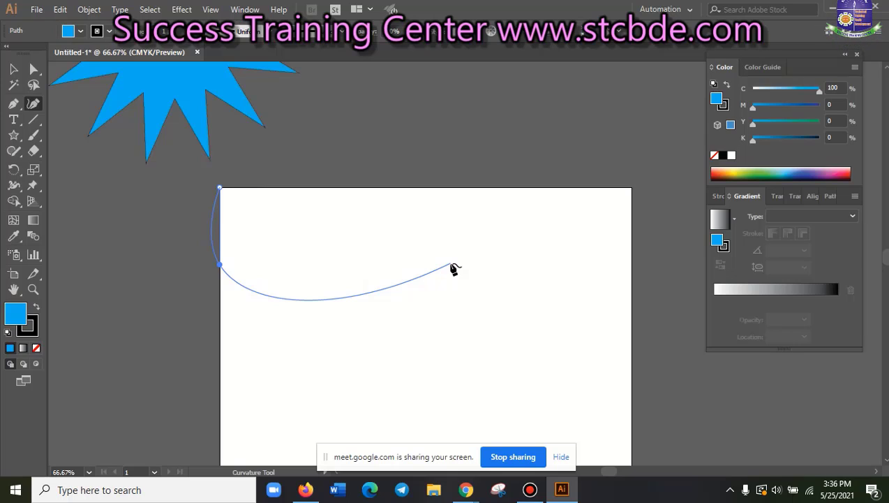
left_click(450, 265)
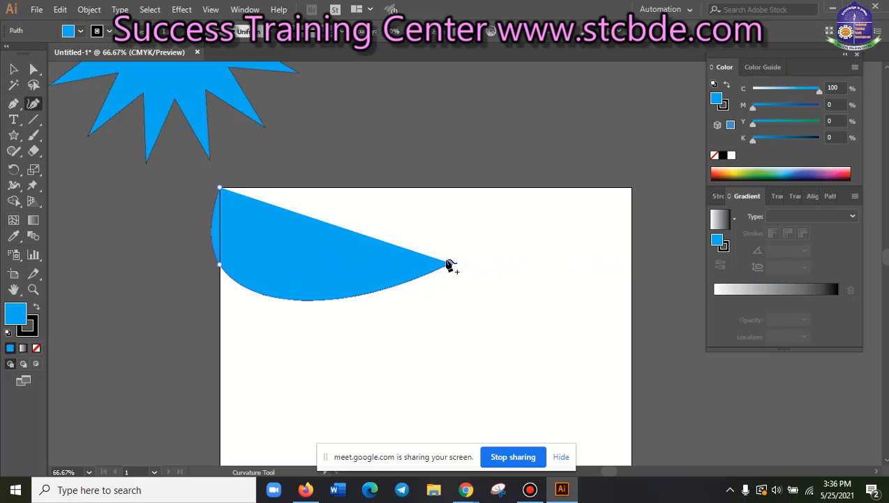
left_click(632, 258)
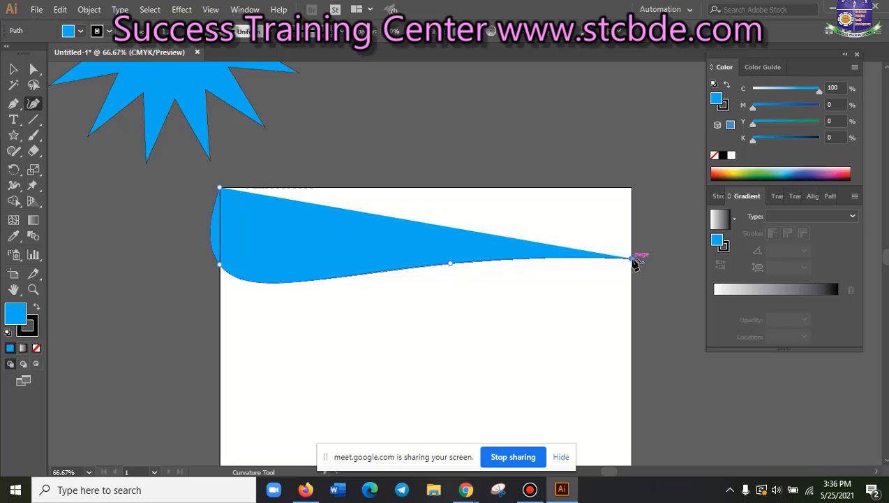
left_click(632, 188)
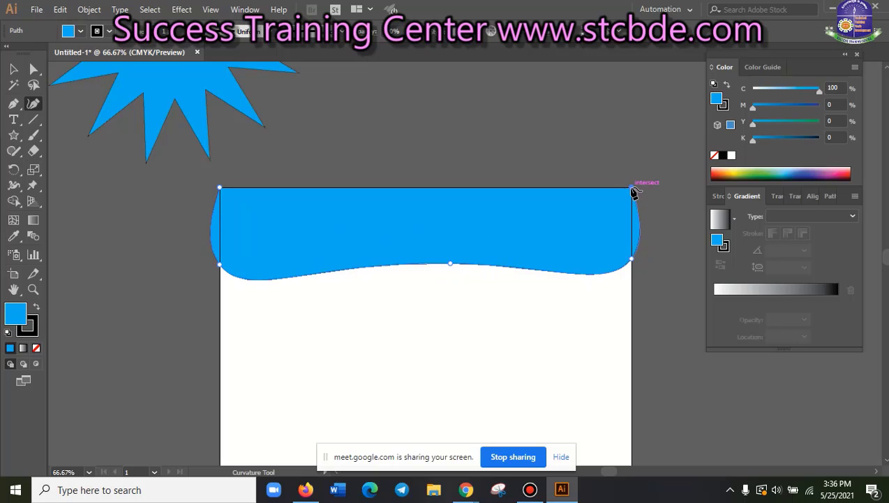
left_click(219, 189)
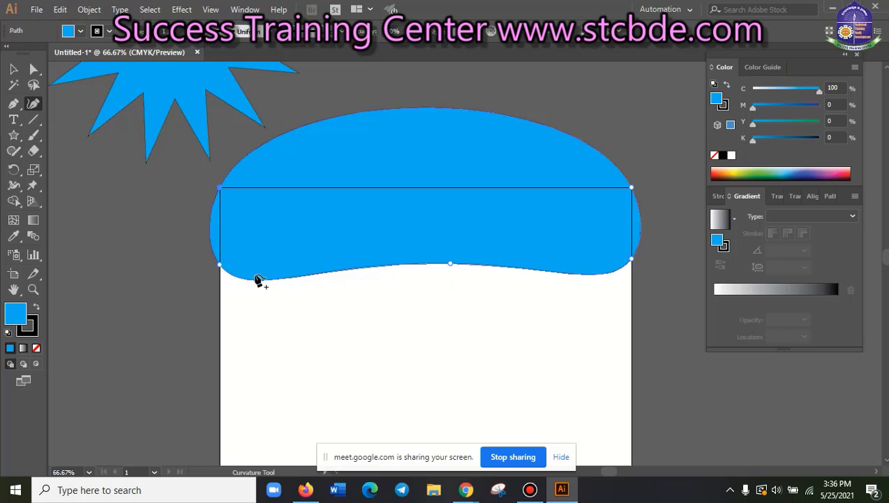
scroll(260, 300, "down", 1)
scroll(260, 301, "up", 4)
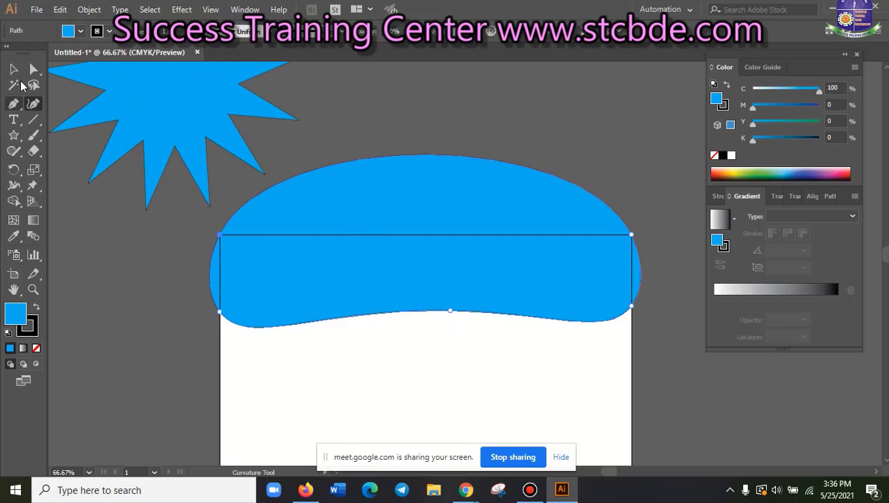
left_click(14, 69)
left_click(451, 386)
Select the cyan band at the top of the artboard
scroll(450, 374, "down", 2)
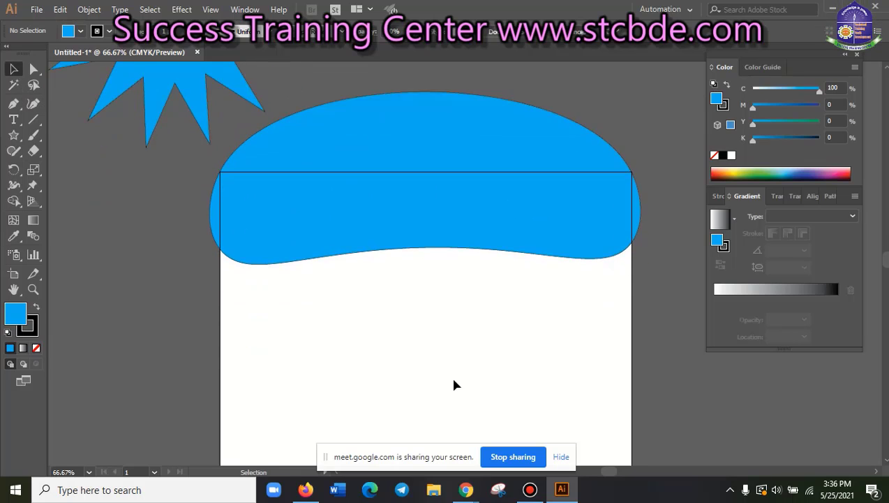
scroll(452, 373, "down", 2)
scroll(452, 373, "down", 2)
left_click(432, 376)
scroll(433, 381, "up", 3)
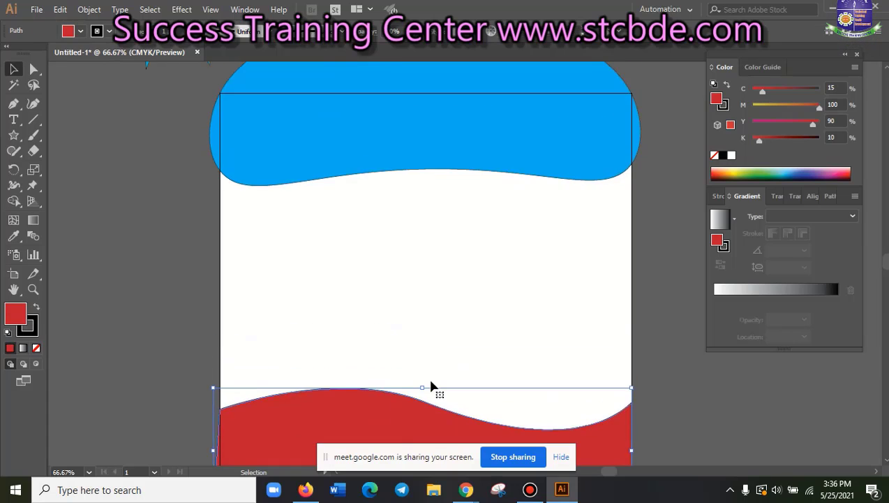
scroll(429, 349, "up", 3)
left_click(428, 317)
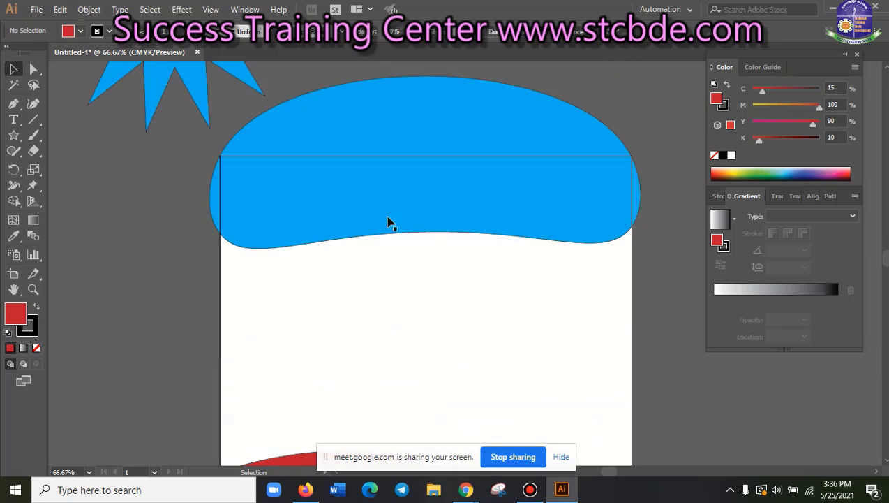
left_click(434, 197)
Stretch the cyan band taller by dragging its bottom edge down and its top edge up
scroll(360, 349, "up", 1)
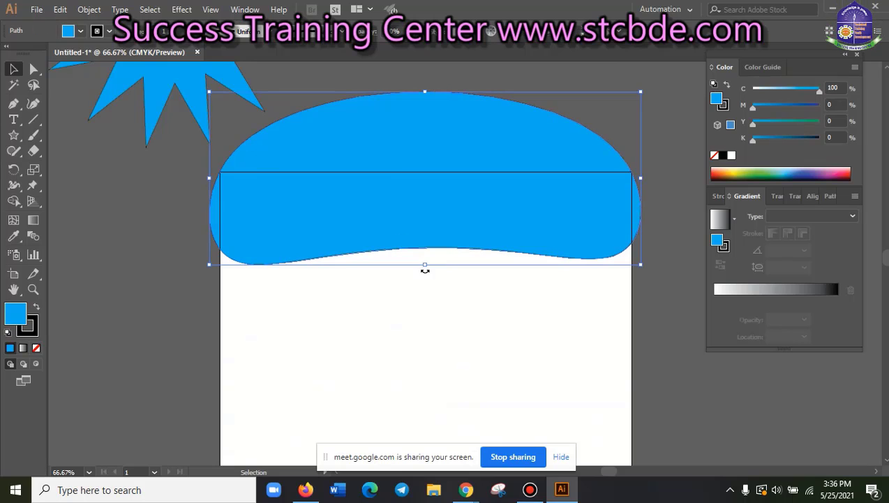
left_click_drag(426, 264, 427, 304)
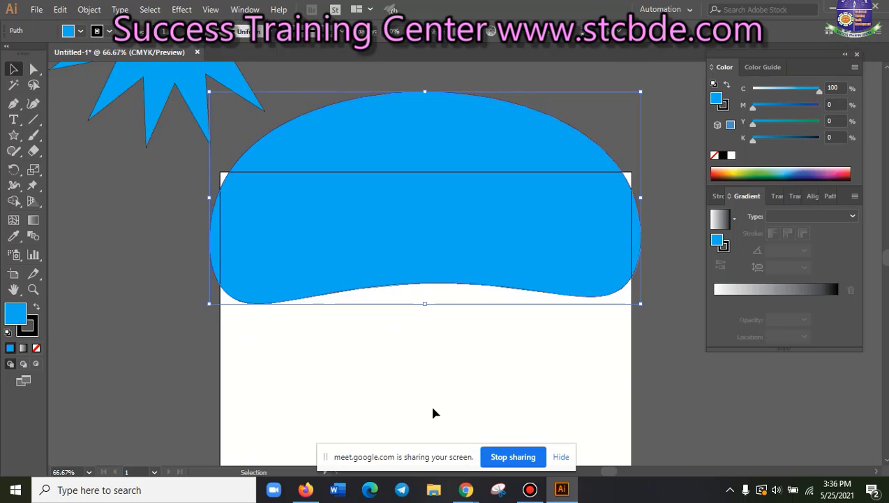
scroll(418, 181, "up", 4)
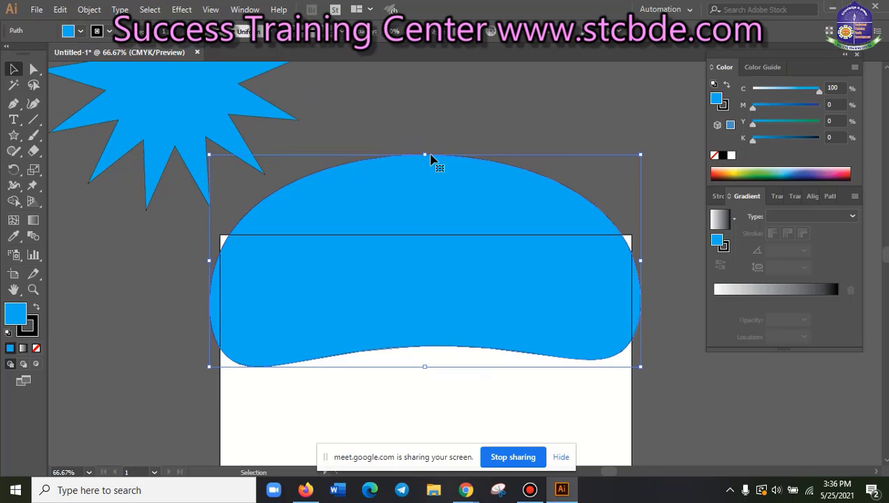
left_click_drag(425, 154, 423, 127)
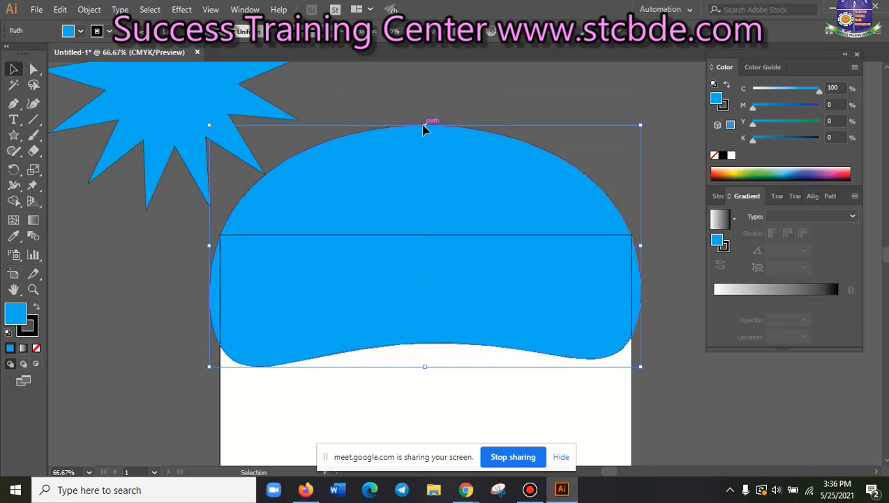
left_click(656, 344)
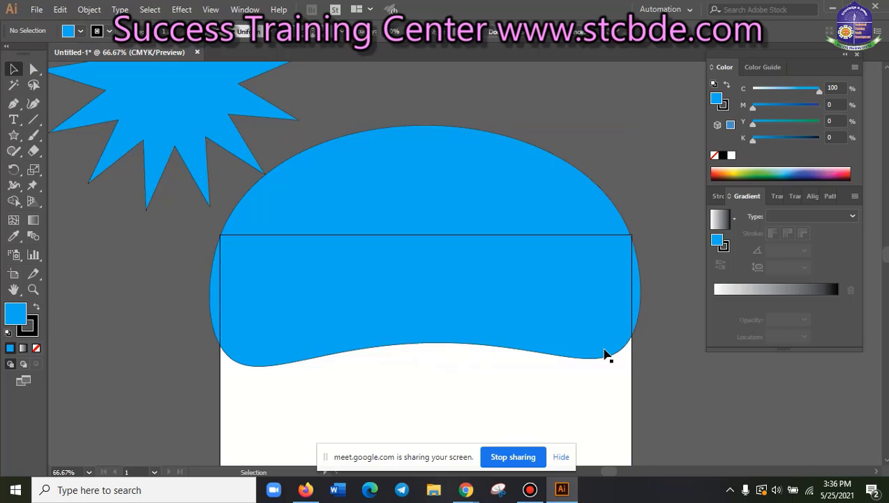
scroll(279, 293, "down", 2)
scroll(263, 342, "down", 2)
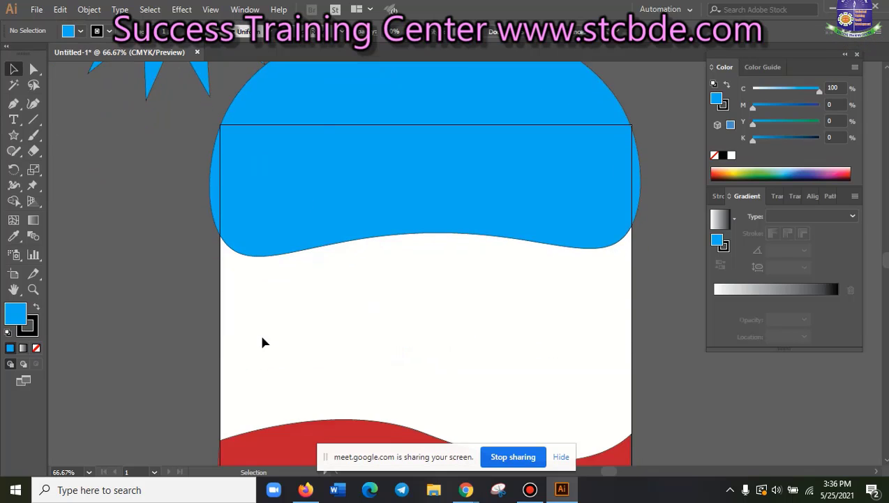
scroll(261, 342, "down", 2)
scroll(262, 342, "up", 2)
scroll(262, 342, "up", 2)
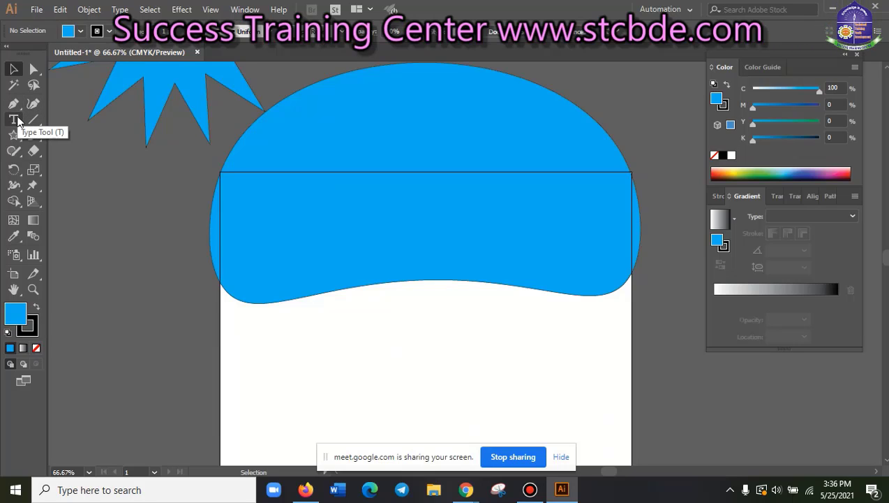
Start a point-type placeholder text line in the white area below the blue wave
left_click(13, 119)
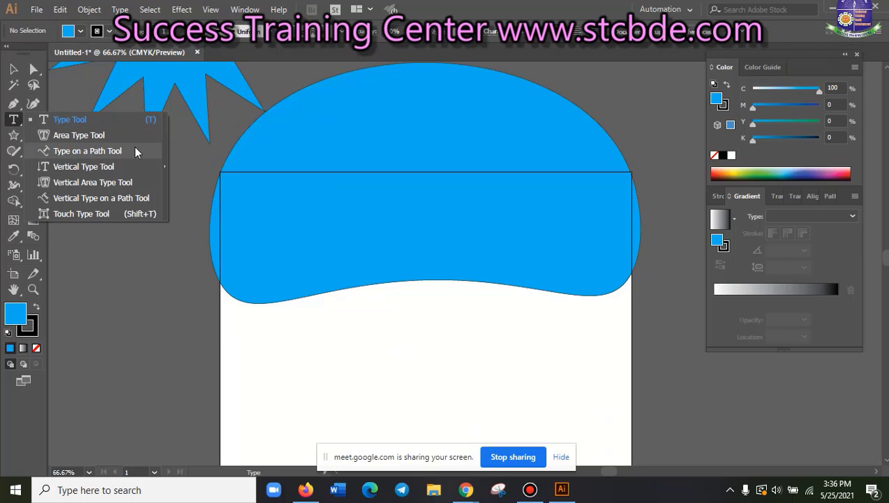
left_click(80, 125)
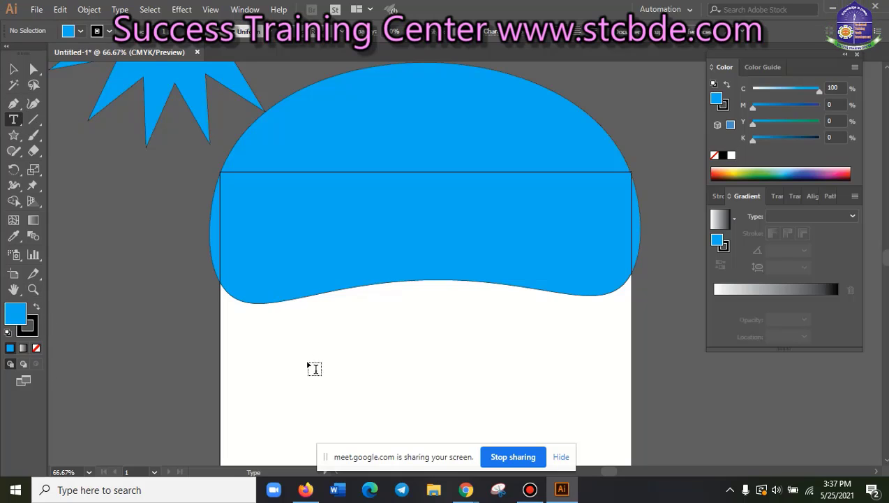
scroll(313, 373, "down", 3)
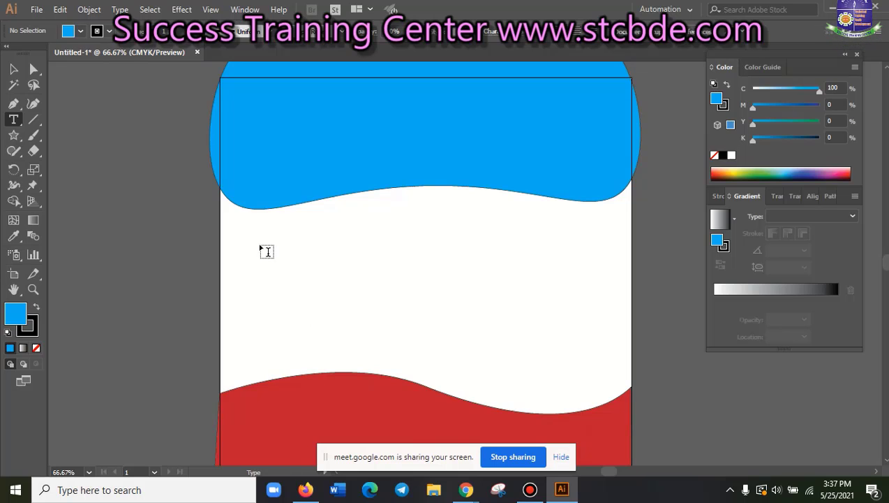
left_click(261, 247)
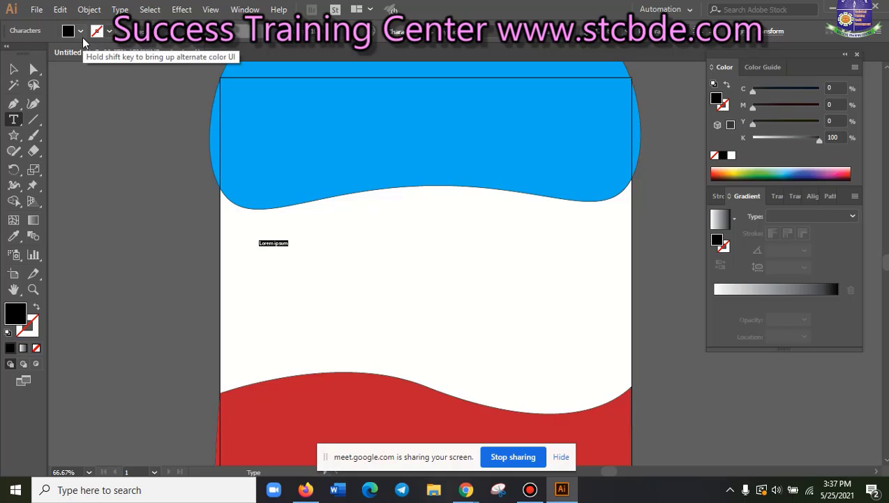
Make the placeholder text much larger and set it to Noto Serif Bold
left_click(656, 30)
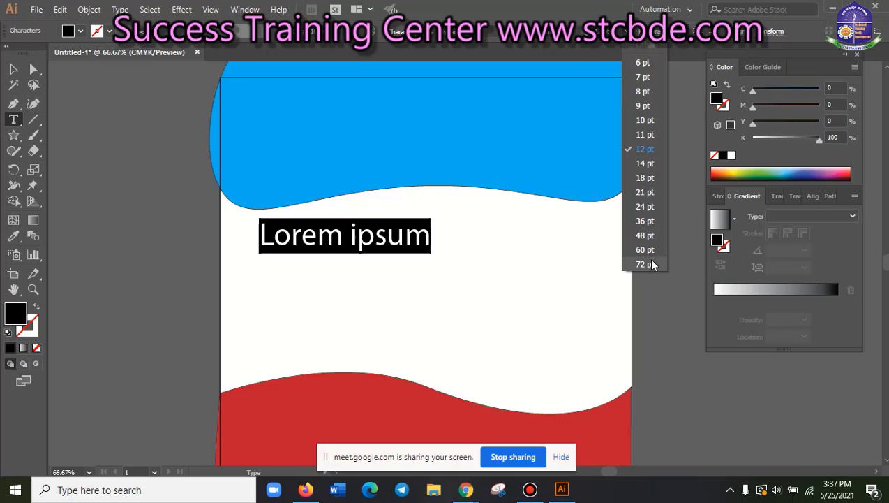
left_click(650, 227)
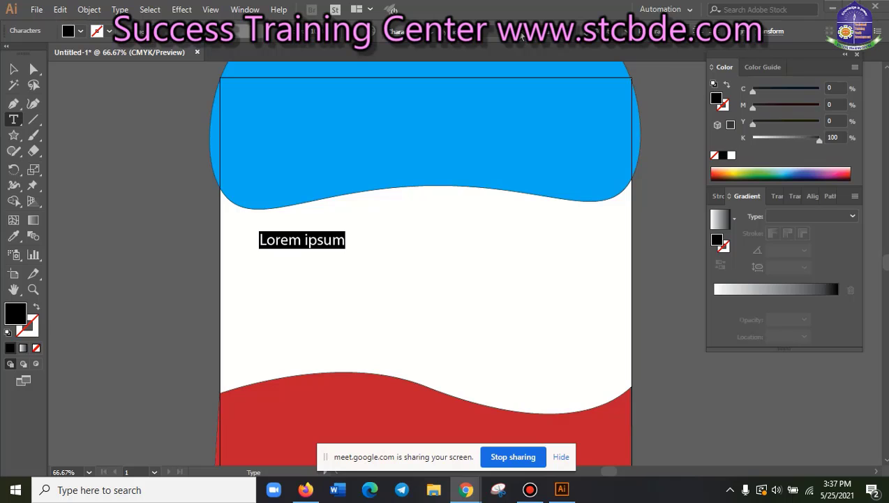
left_click(522, 36)
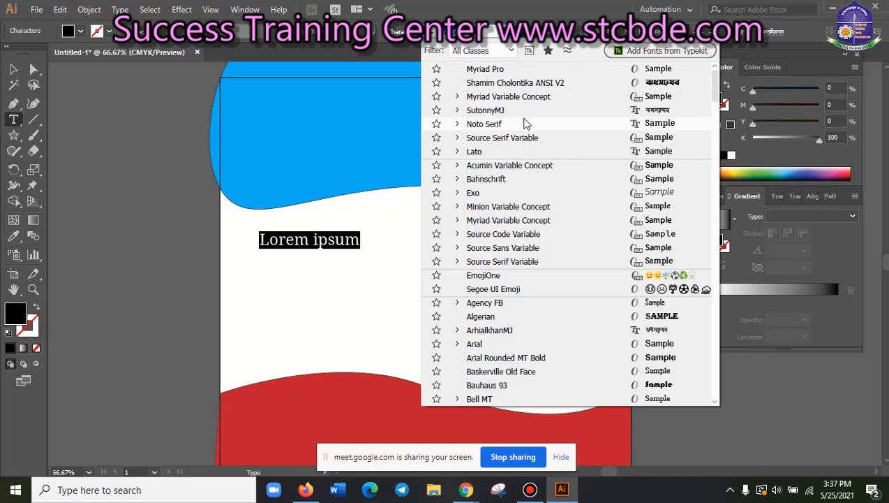
left_click(523, 124)
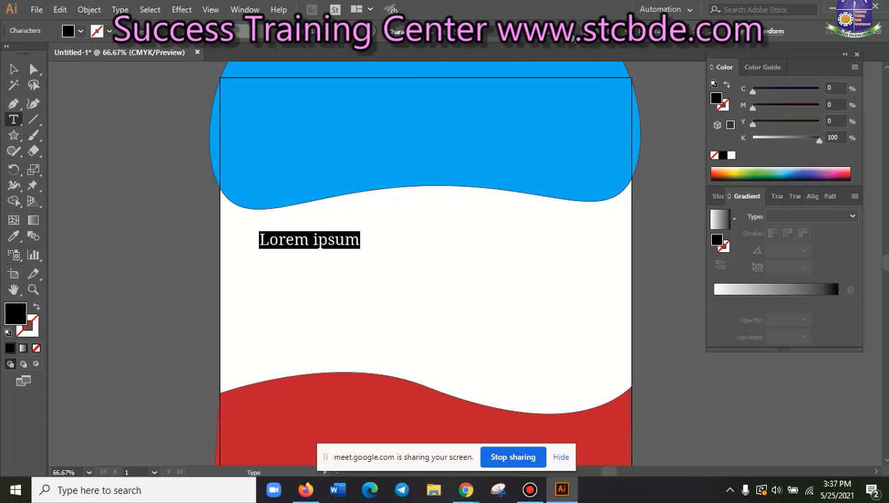
left_click(573, 31)
left_click(571, 74)
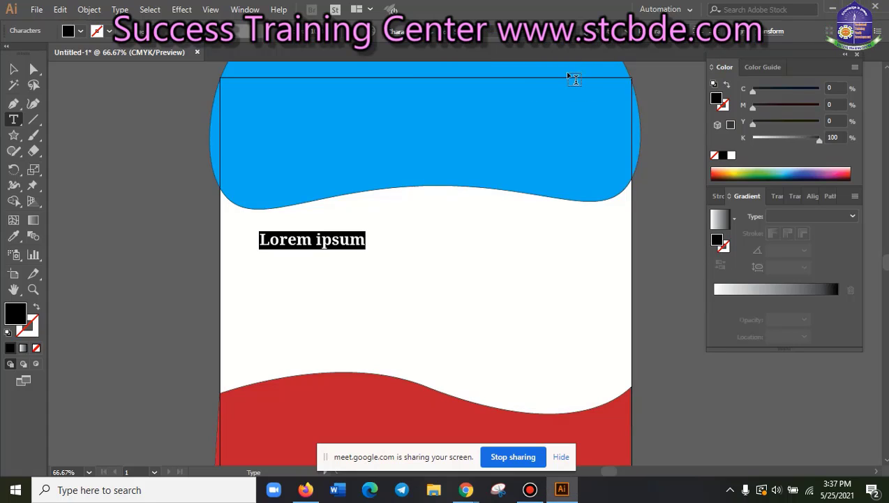
Replace the placeholder with the heading 'Illustrator Class' and fill it CMYK Blue
key("BackSpace")
type("I")
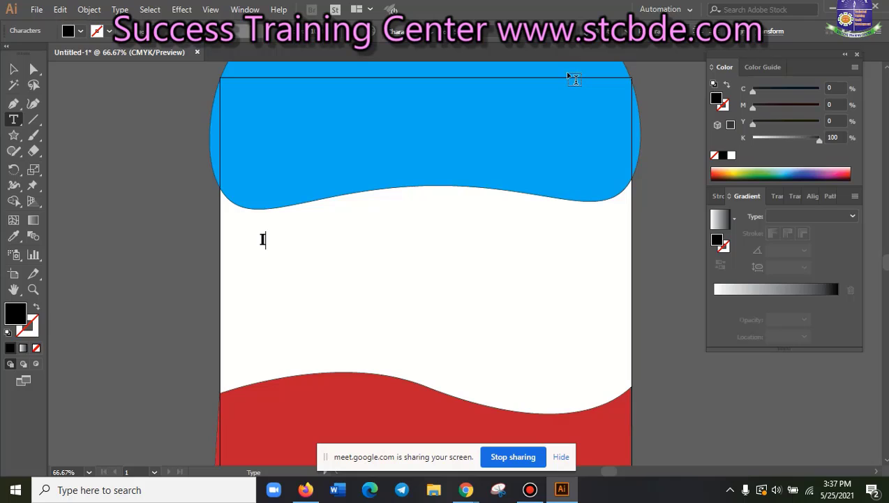
type("m")
type("lustra")
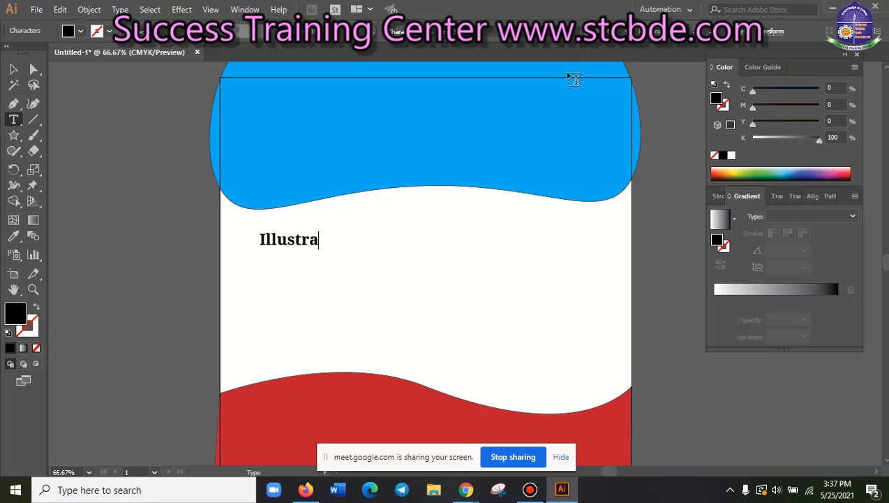
type("tor")
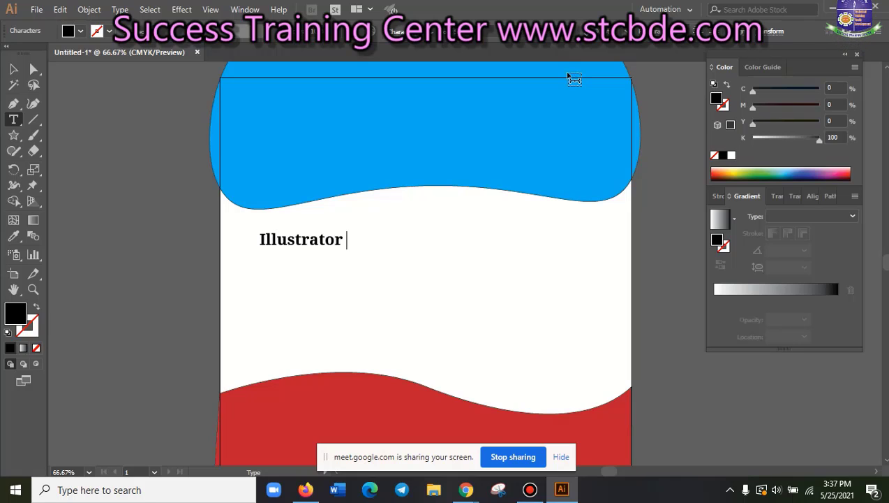
type("lass")
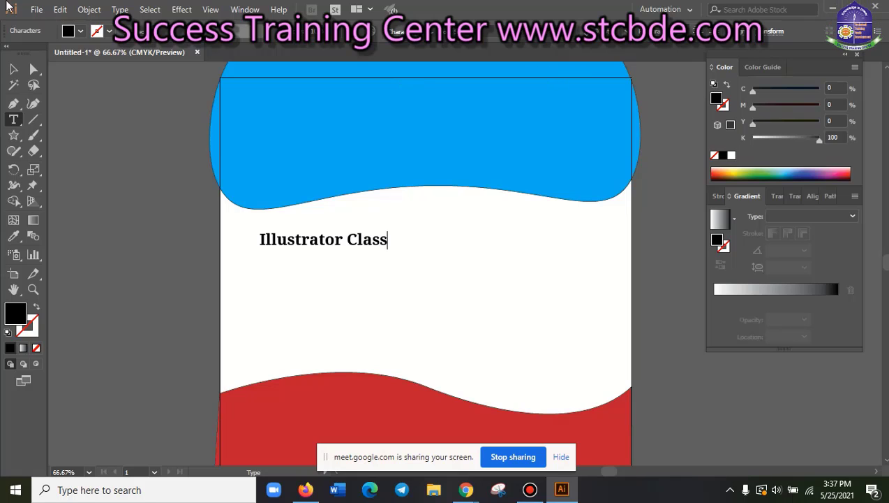
left_click(11, 69)
left_click(82, 33)
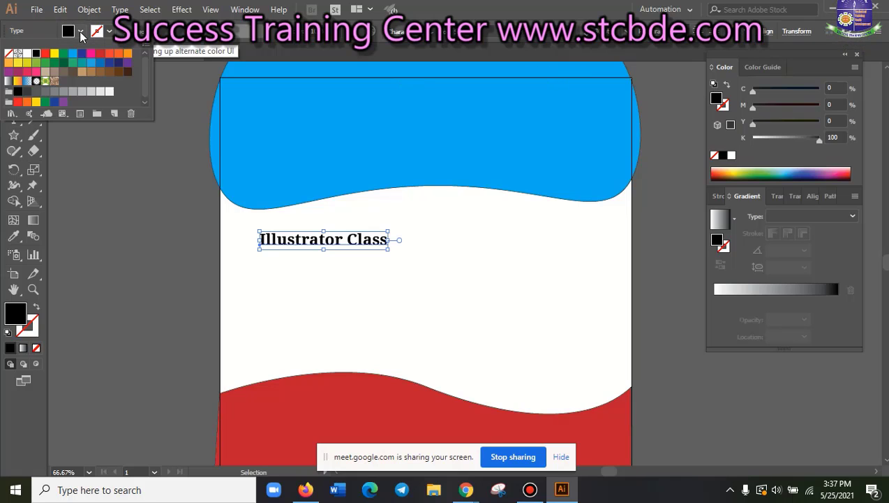
left_click(83, 62)
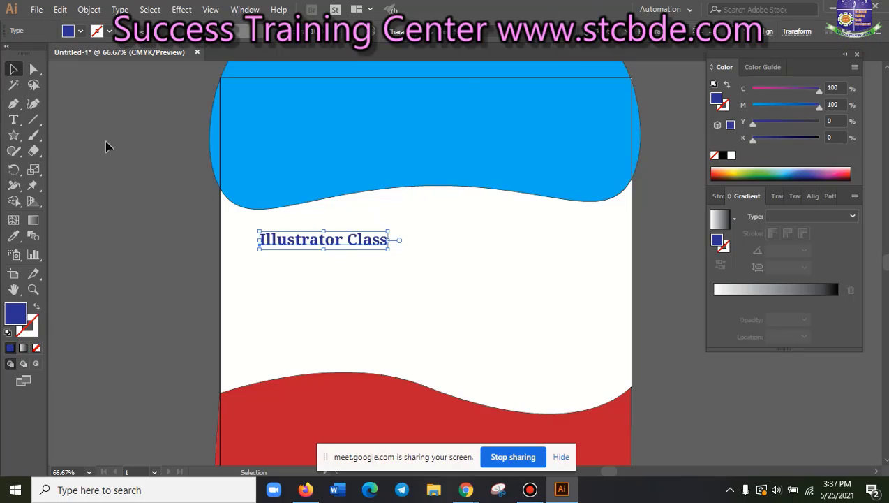
left_click(14, 120)
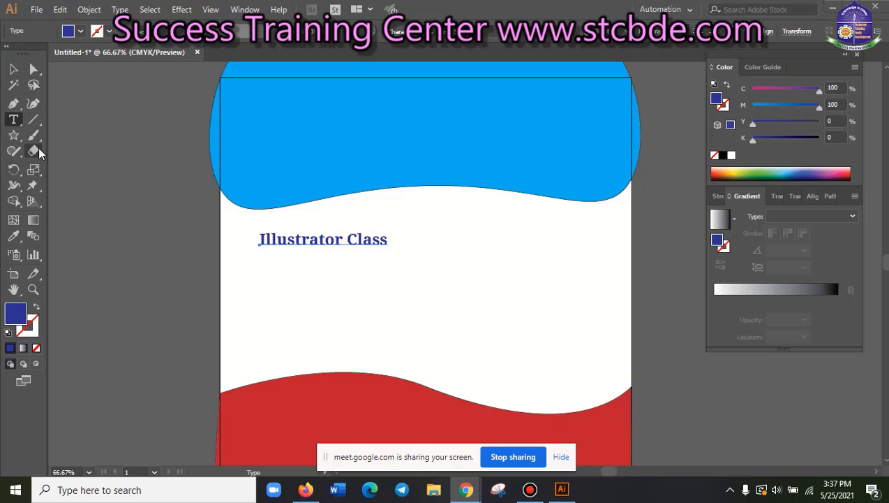
left_click(15, 122)
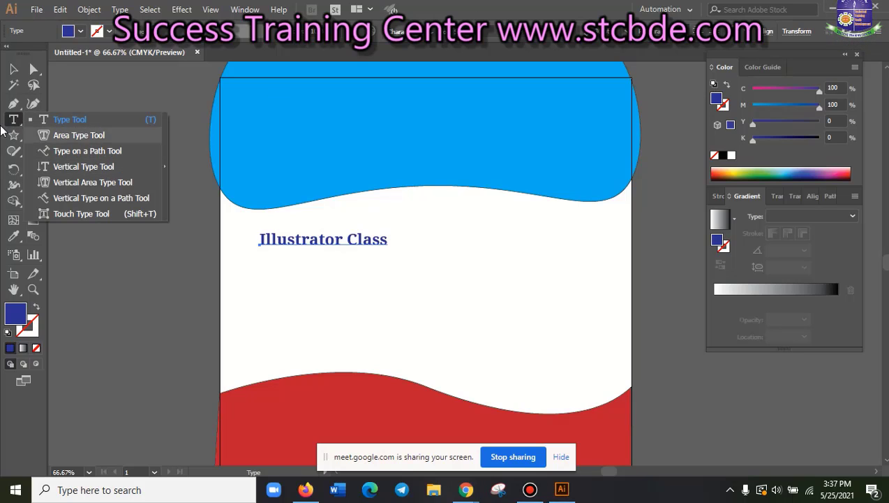
Draw a hexagon and move it down and to the right of the heading
left_click(11, 139)
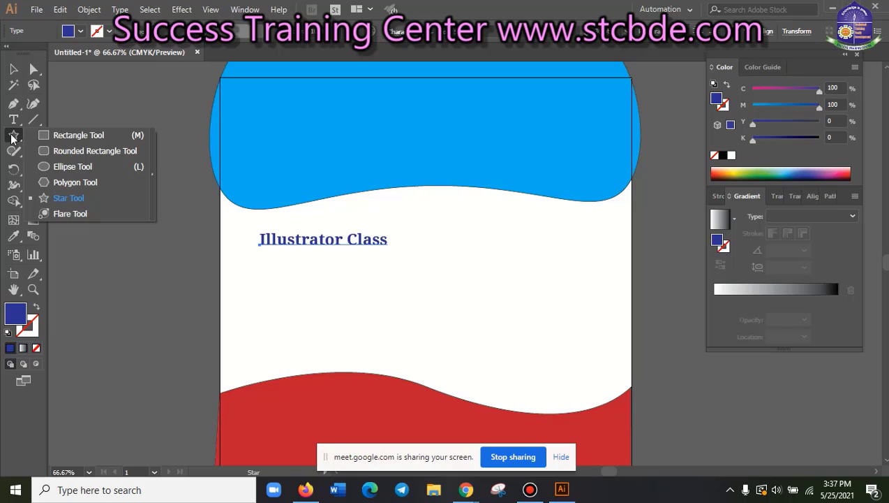
left_click(85, 182)
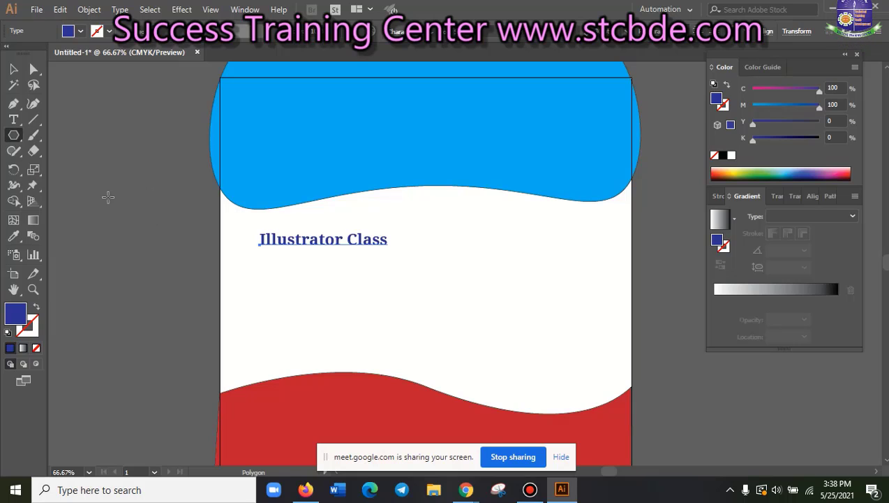
left_click_drag(464, 239, 533, 300)
key("v")
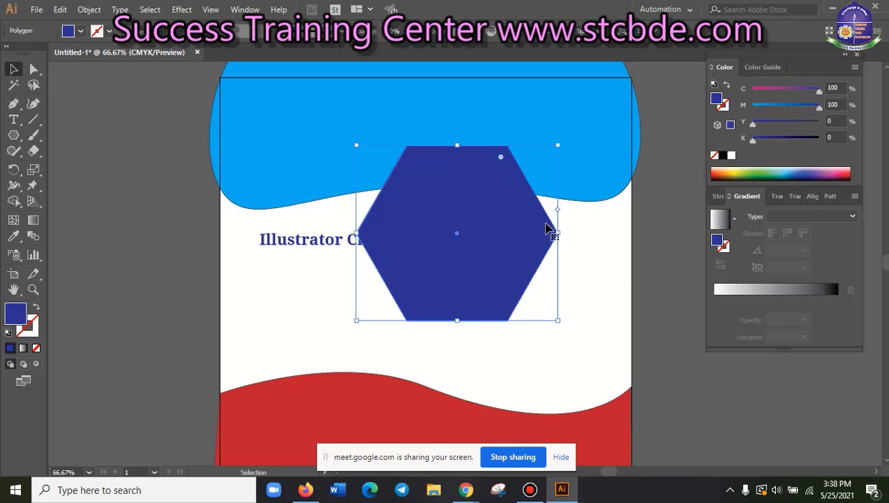
left_click_drag(517, 206, 567, 271)
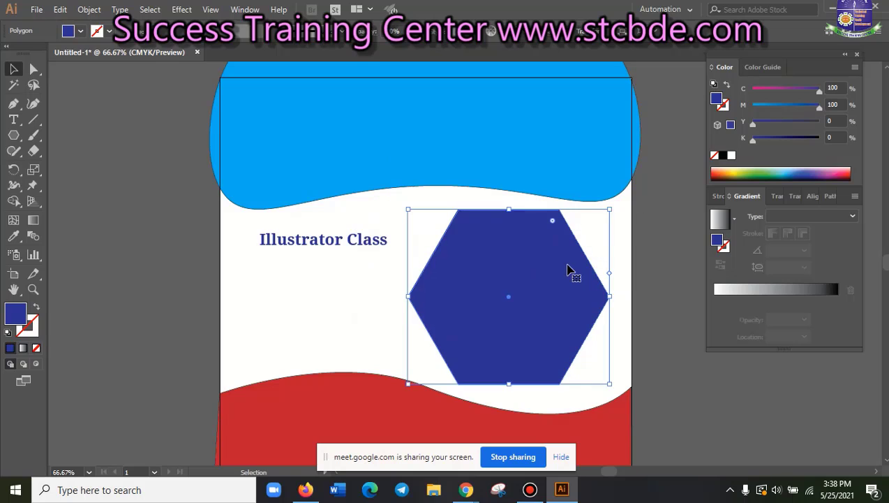
Give the hexagon a white fill and a thick blue outline
left_click(81, 31)
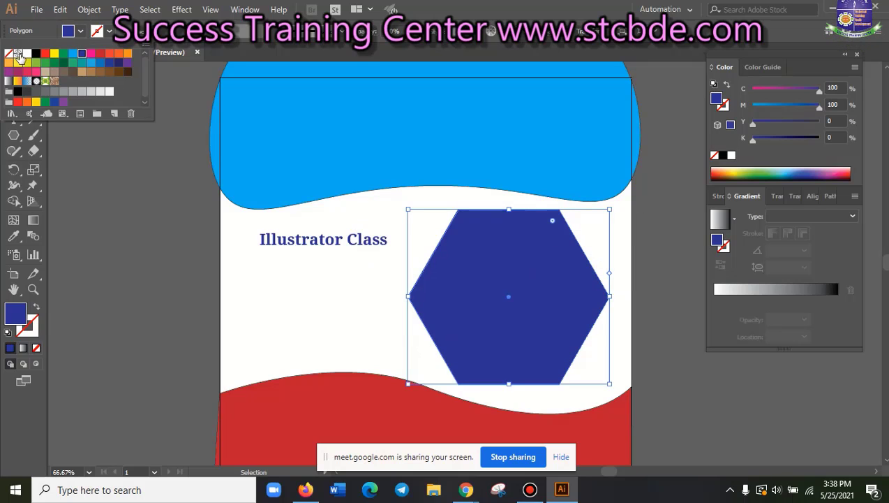
left_click(26, 53)
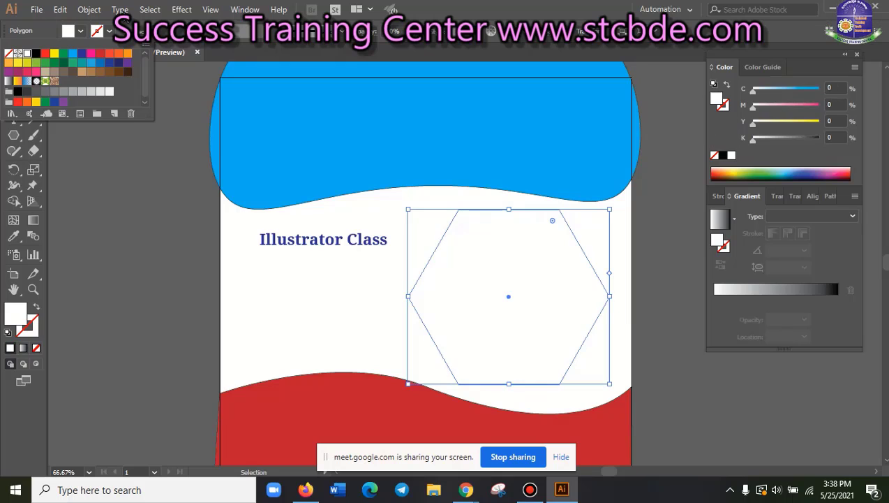
left_click(109, 33)
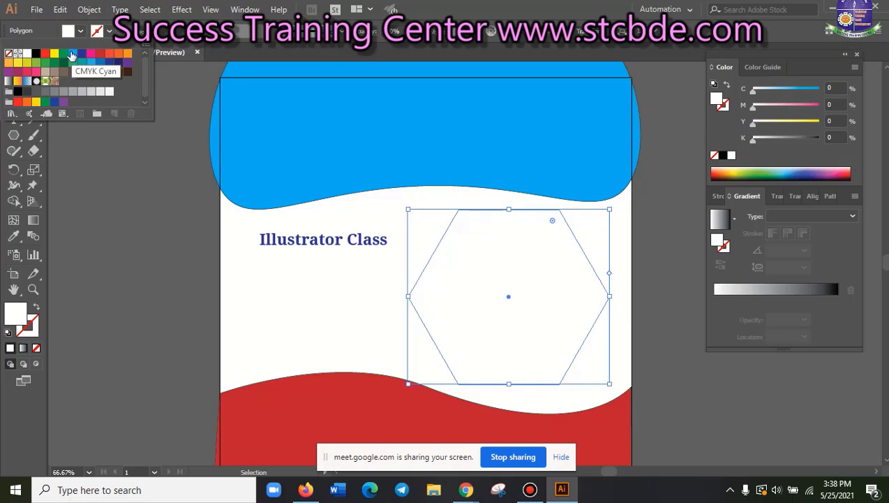
left_click(82, 57)
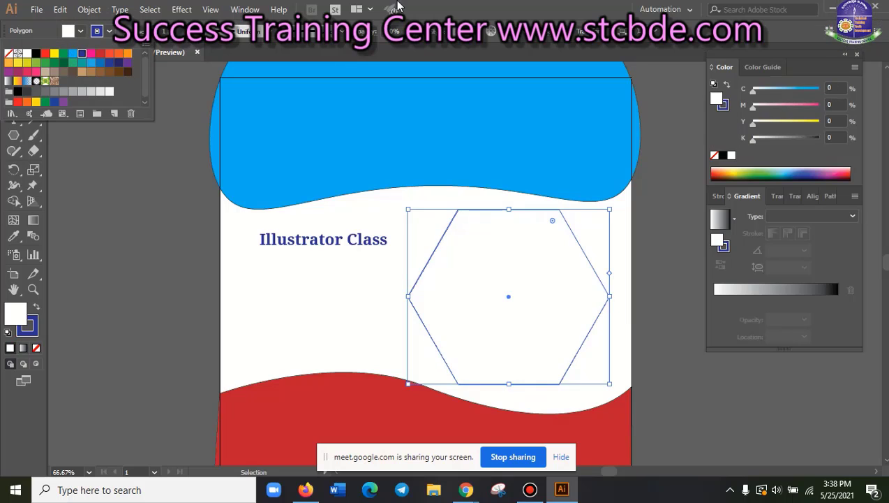
left_click(161, 33)
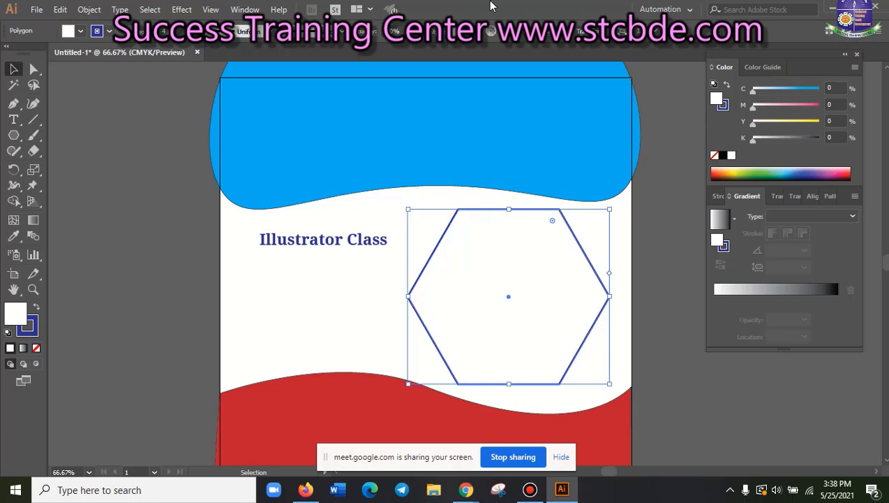
Turn the hexagon into an area-type frame of Lorem ipsum text and select all of it
left_click(16, 122)
left_click(16, 122)
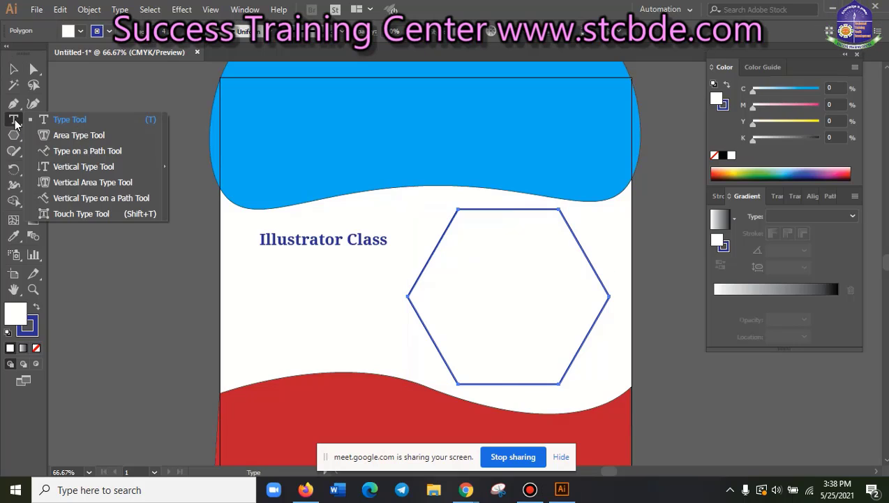
left_click(72, 135)
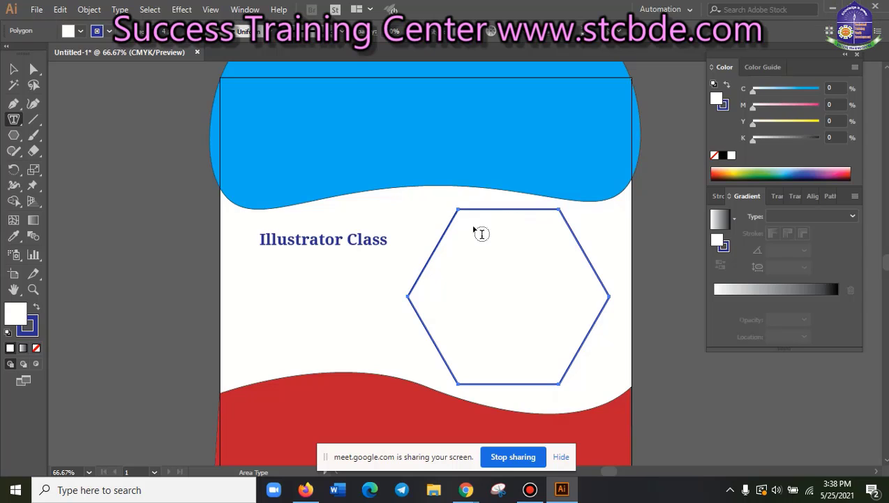
scroll(489, 255, "up", 1)
scroll(489, 255, "down", 1)
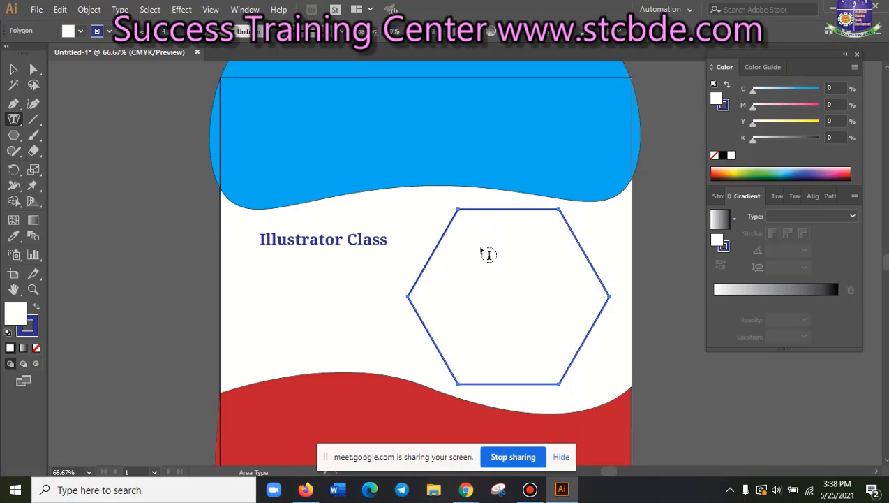
key("ctrl+plus")
scroll(447, 209, "up", 1)
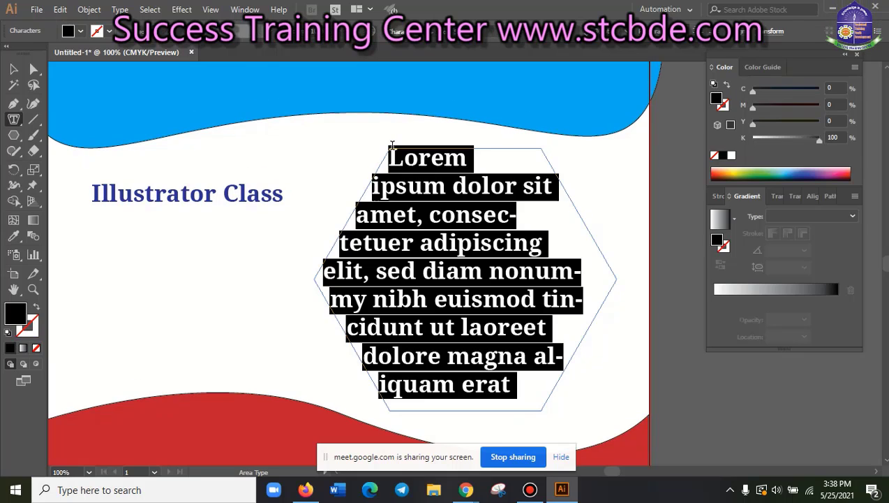
left_click(400, 152)
left_click(446, 154)
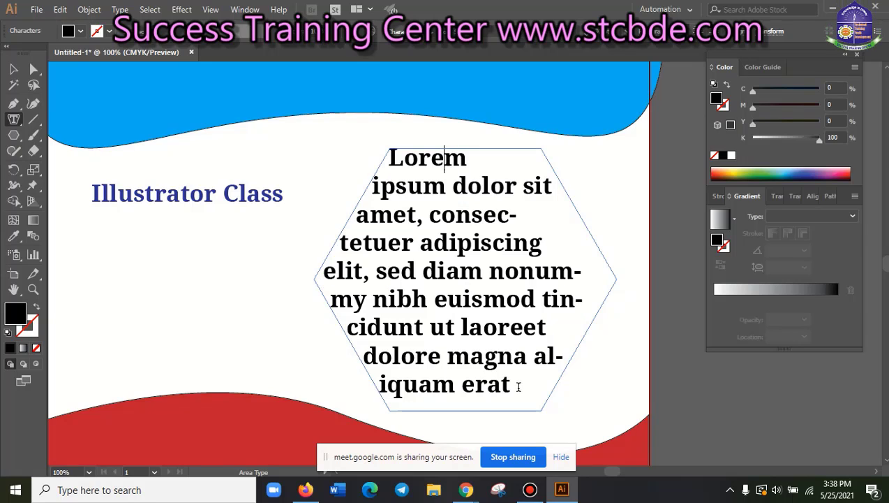
left_click_drag(518, 386, 375, 164)
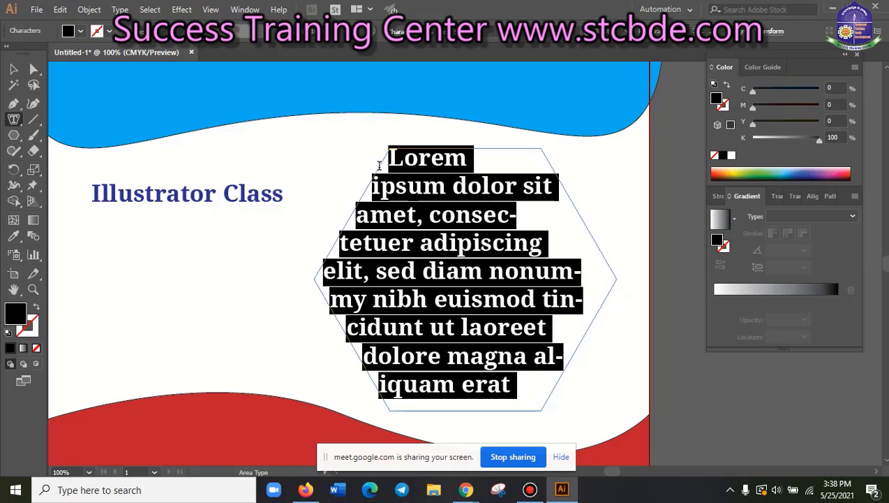
Type 'This is our Graphic Design Course and today is our Illustrator class' over the placeholder
type("This is ")
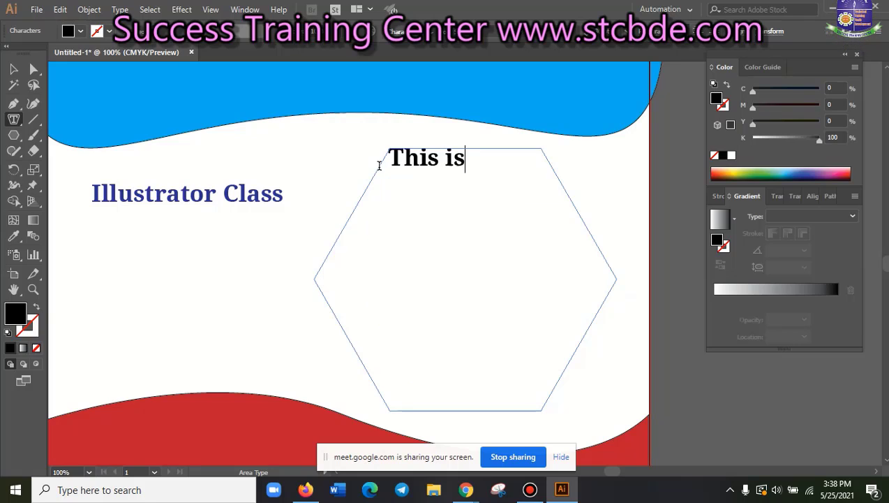
type("our")
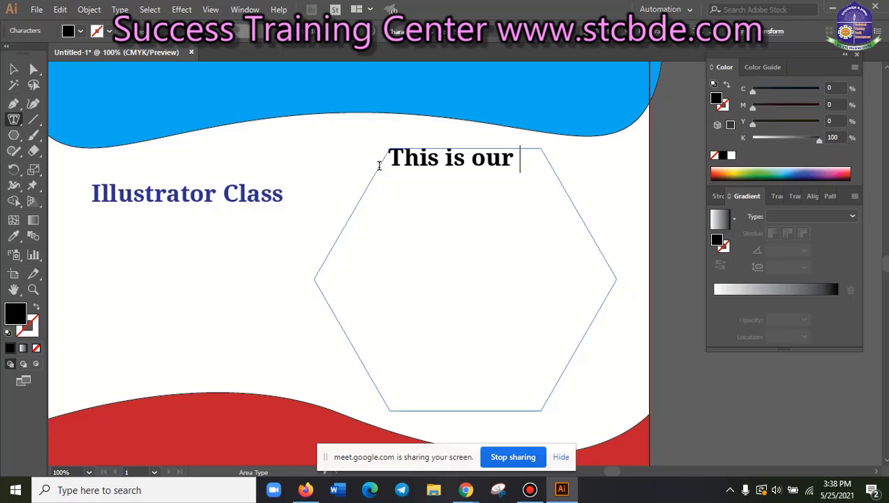
type("Ill")
key("BackSpace")
key("BackSpace")
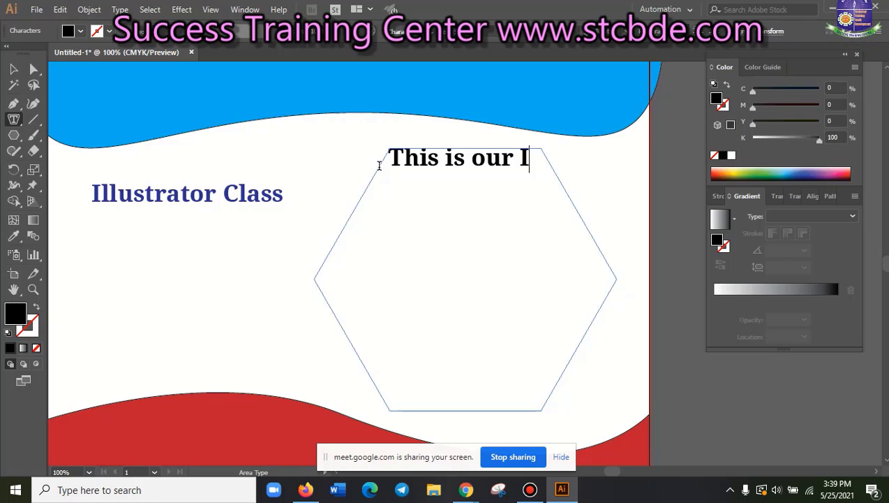
key("BackSpace")
type("Adob")
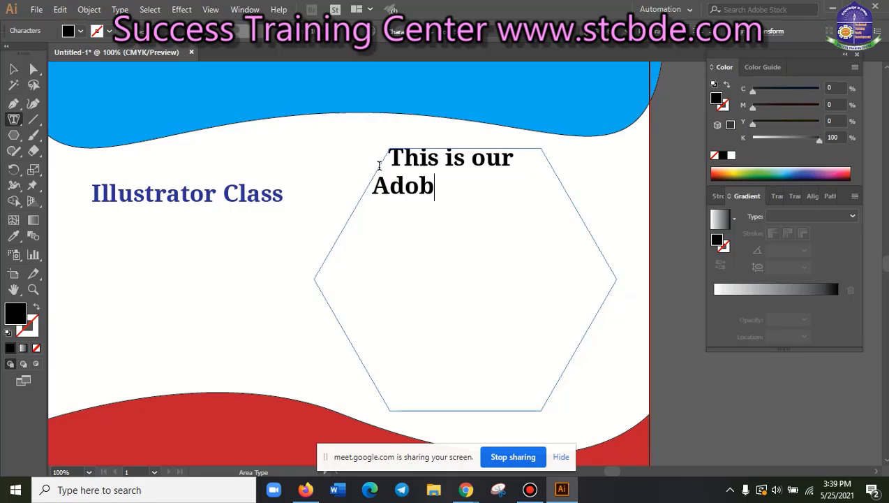
type("r")
key("BackSpace")
key("BackSpace")
key("BackSpace")
key("BackSpace")
key("BackSpace")
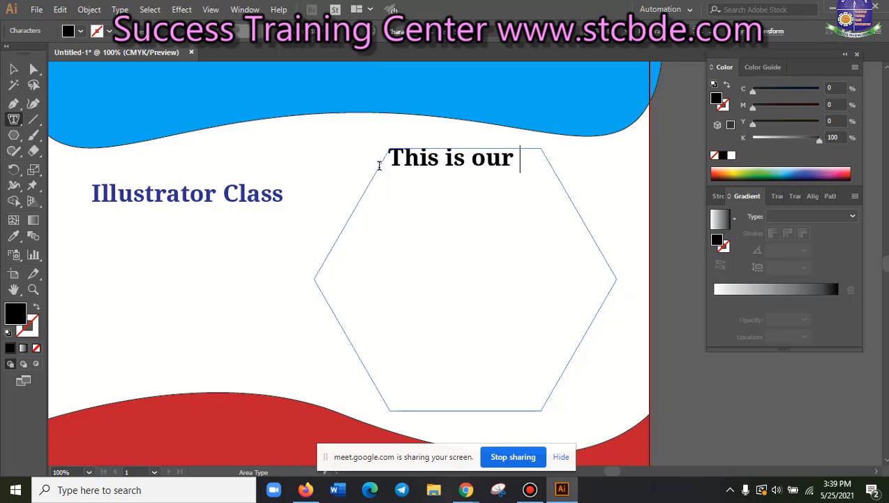
type("Graphi")
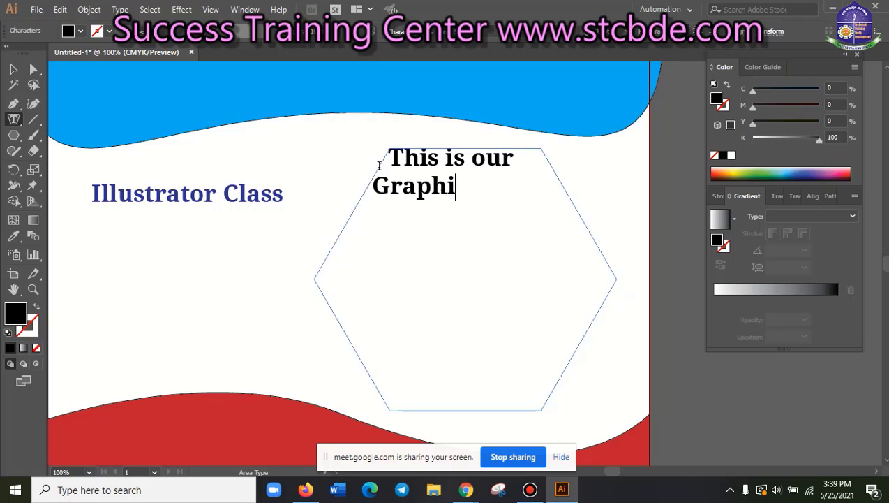
type("c Design ")
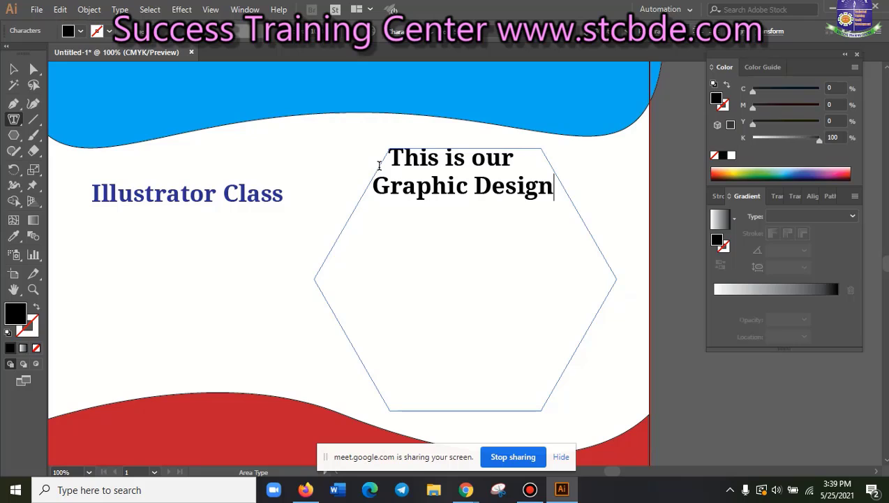
type("Cour")
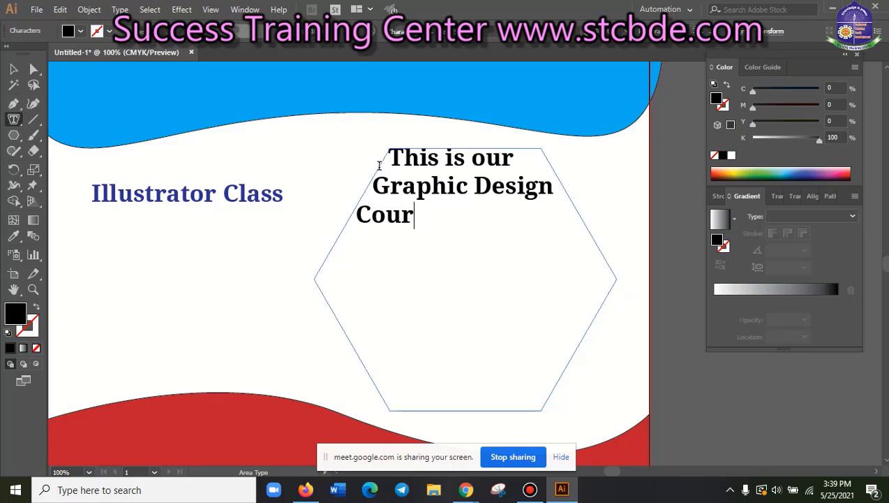
type("se.")
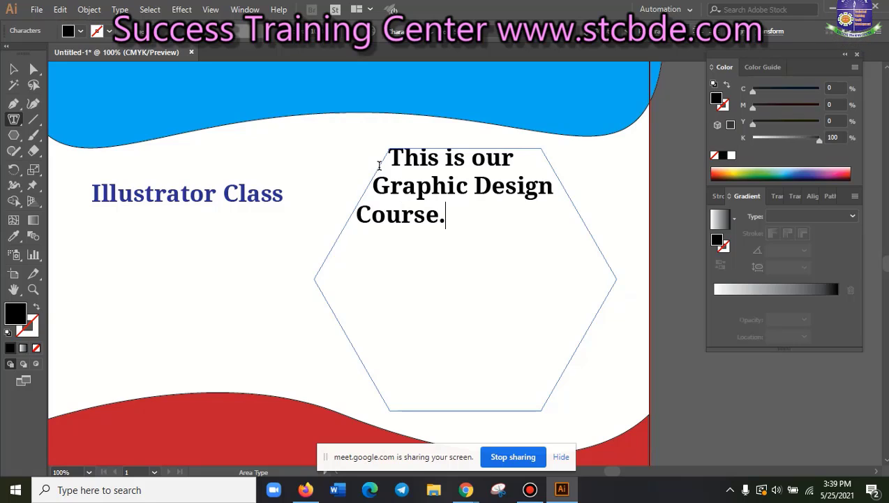
key("BackSpace")
key("BackSpace")
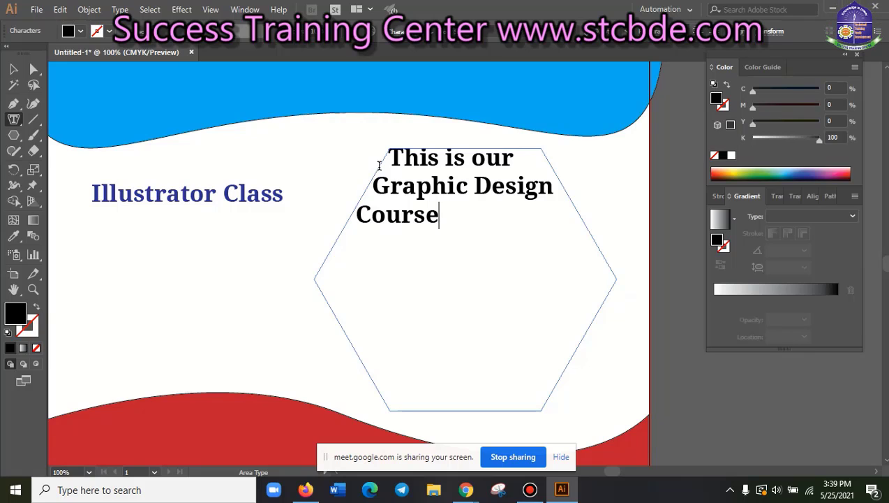
type("And")
key("BackSpace")
key("BackSpace")
key("BackSpace")
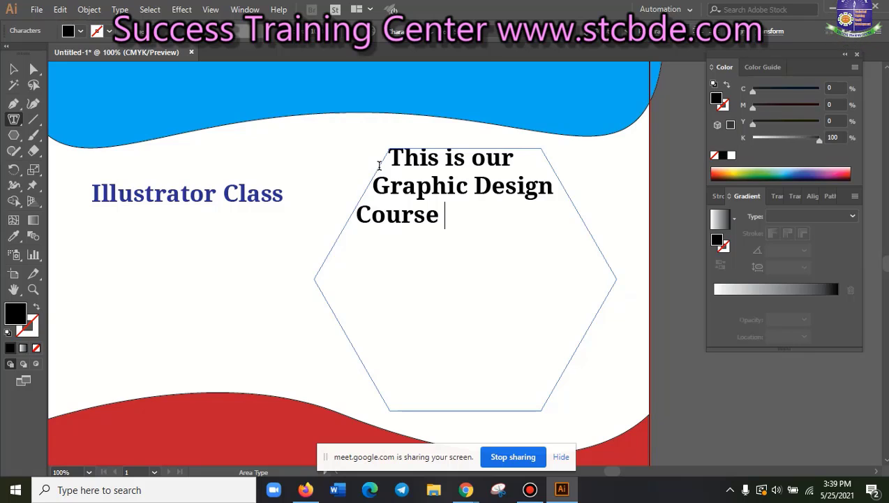
type("and to")
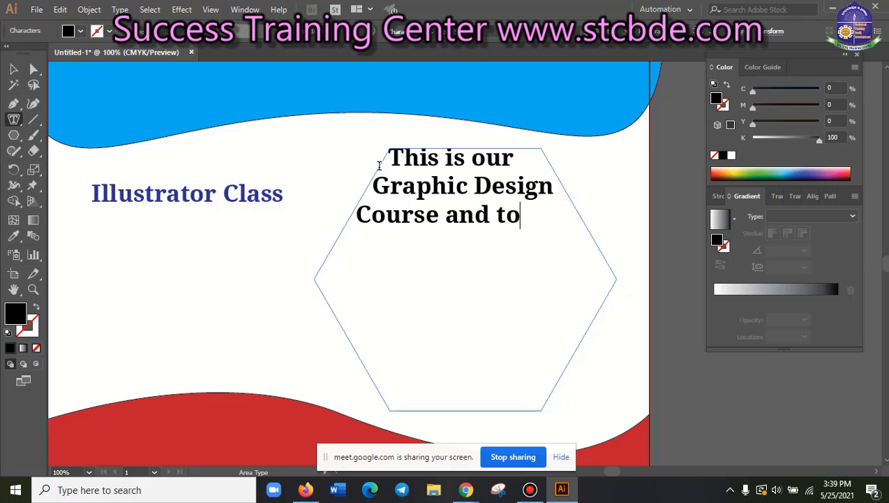
type("day ")
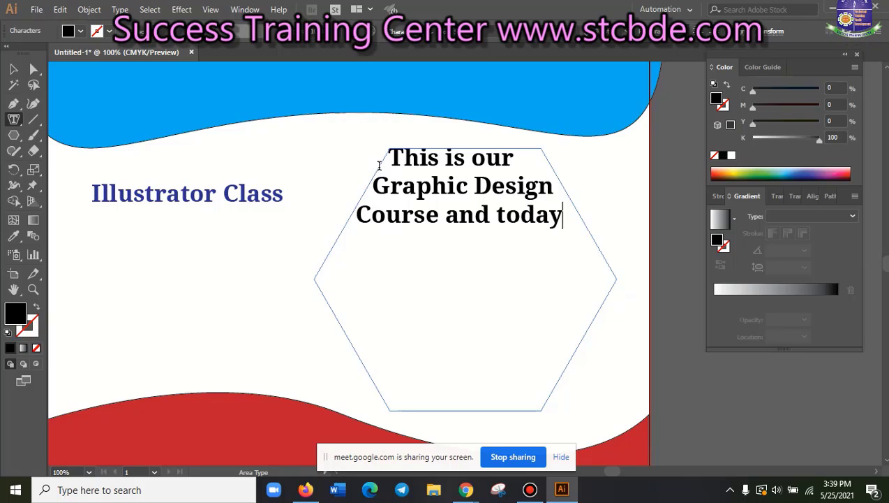
type("is")
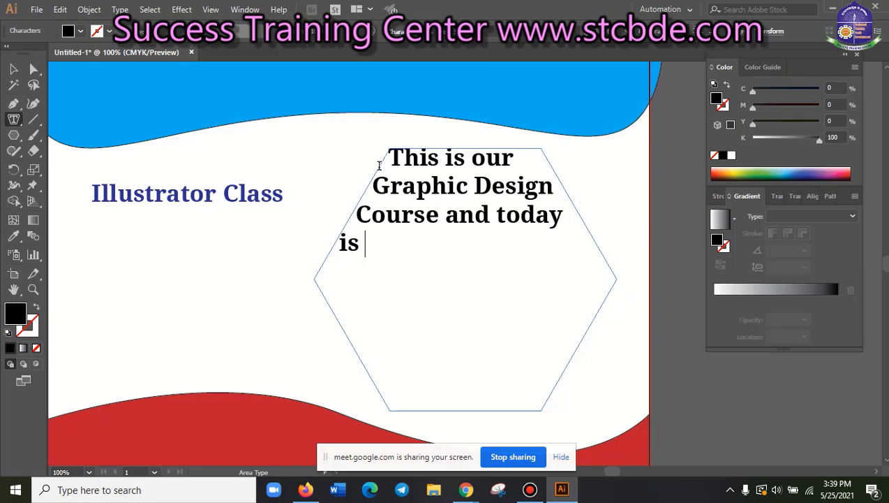
type(" our Ill")
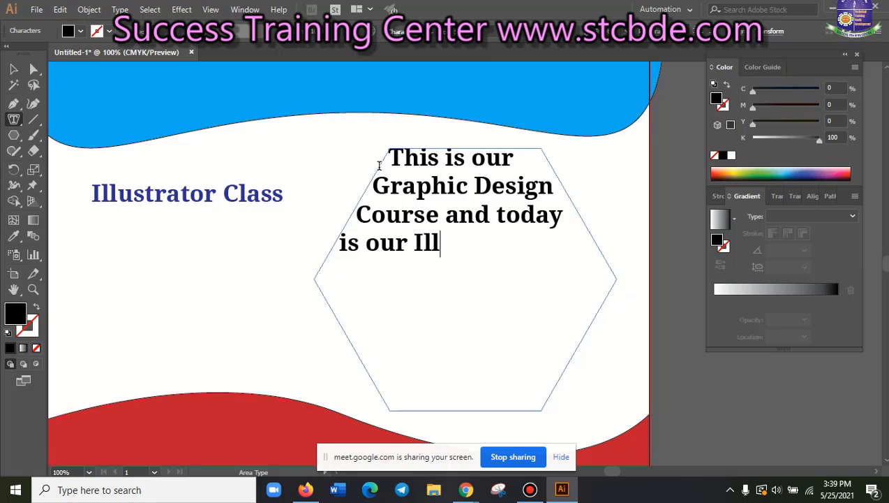
type("ustrator")
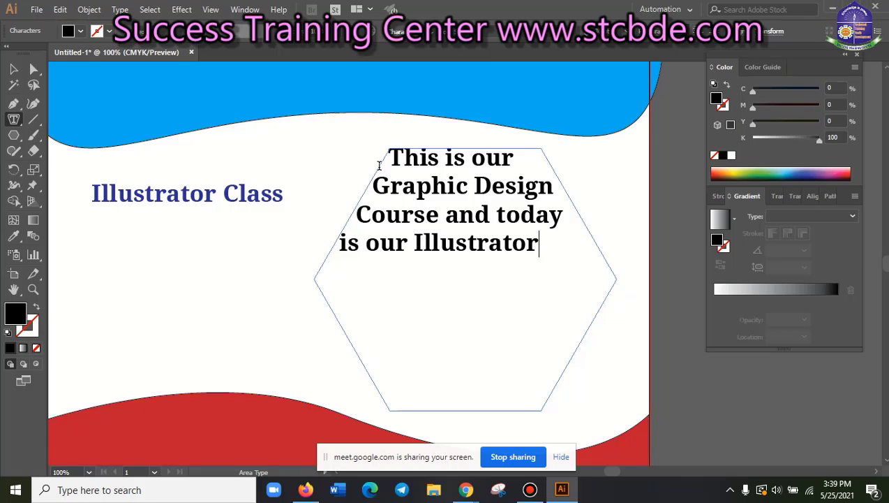
type(" cla")
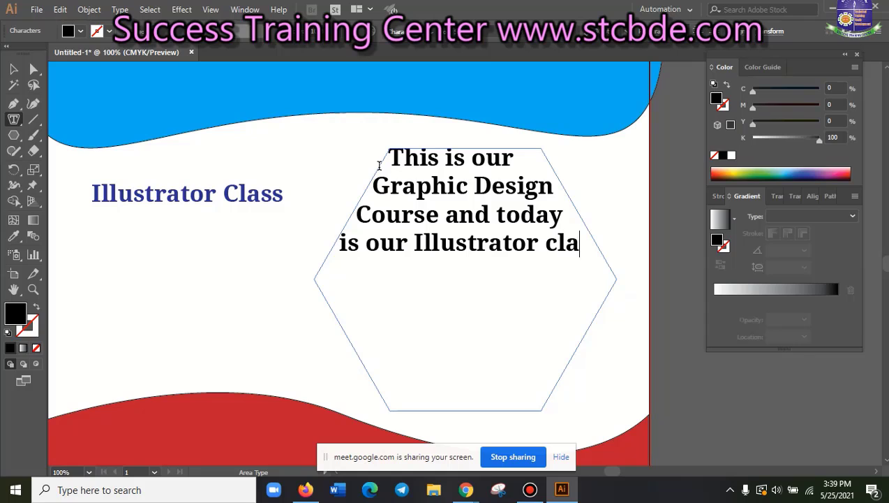
type("ss")
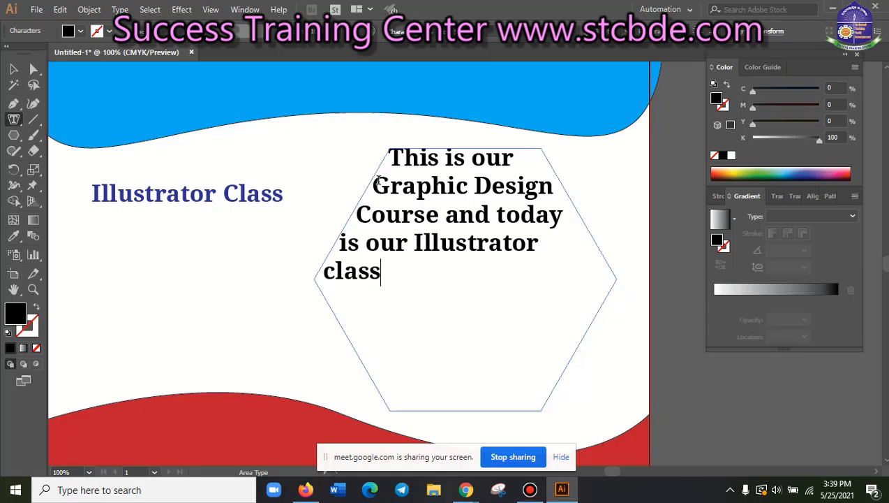
Add a period after 'class' and paste copies of the sentence to fill the hexagon
left_click_drag(383, 274, 379, 149)
key("ctrl+c")
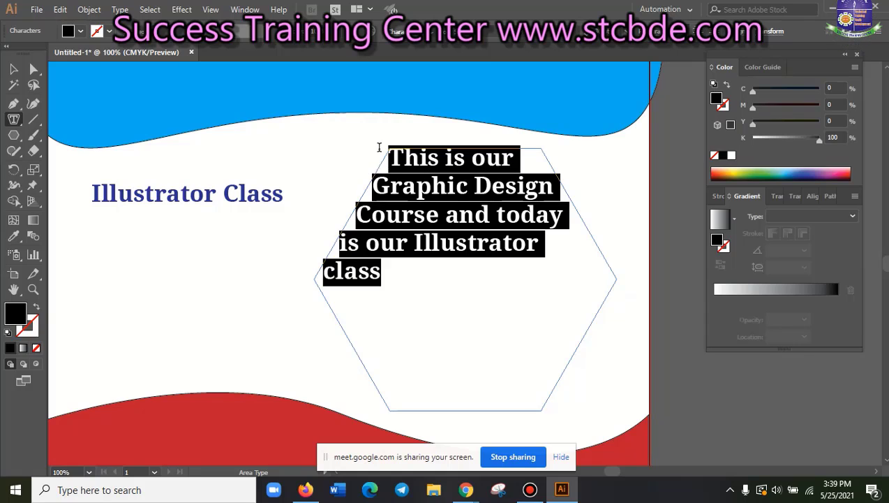
left_click(381, 274)
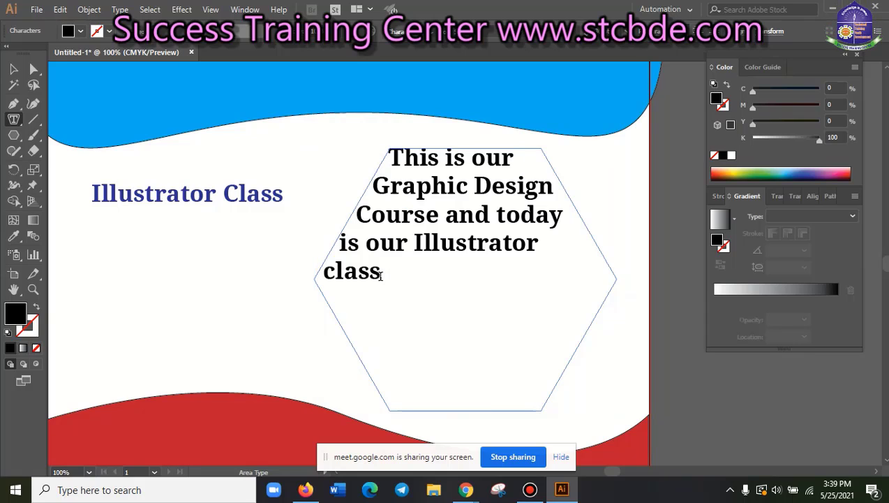
type(".")
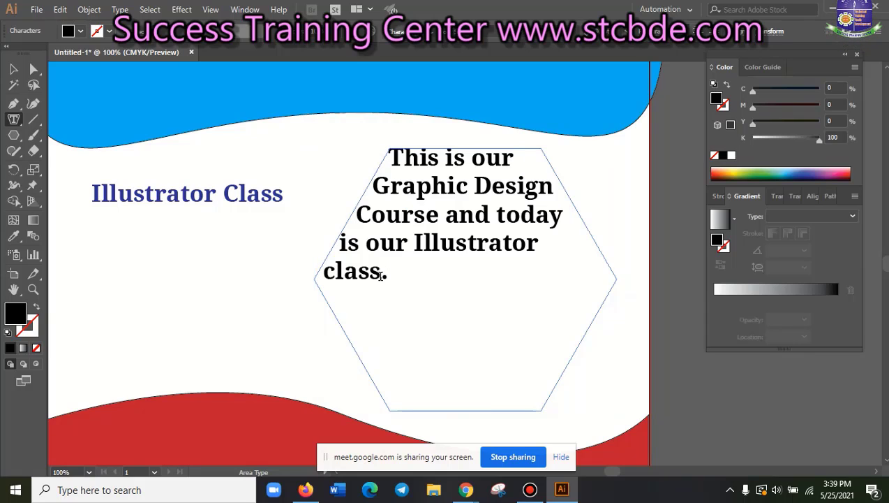
key("ctrl+v")
key("ctrl+v")
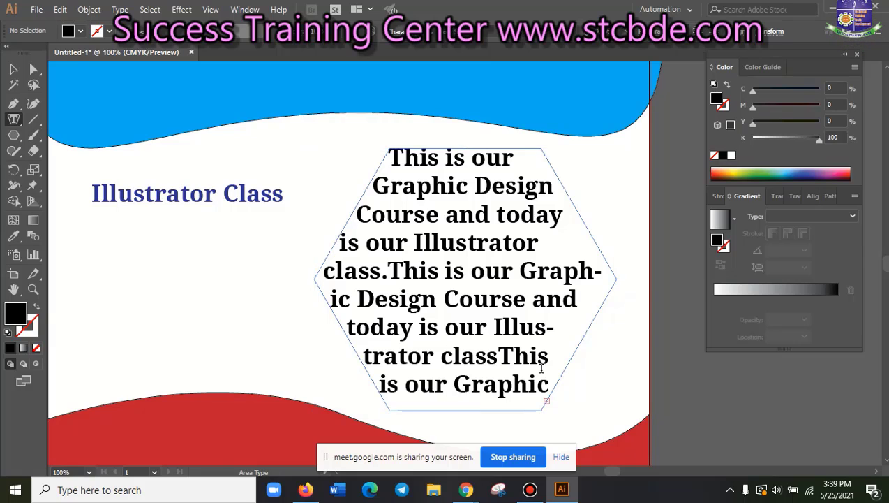
Select all the hexagon text and check the font size list without changing it
mouse_move(550, 379)
left_mouse_down()
mouse_move(389, 143)
mouse_move(440, 78)
left_mouse_up()
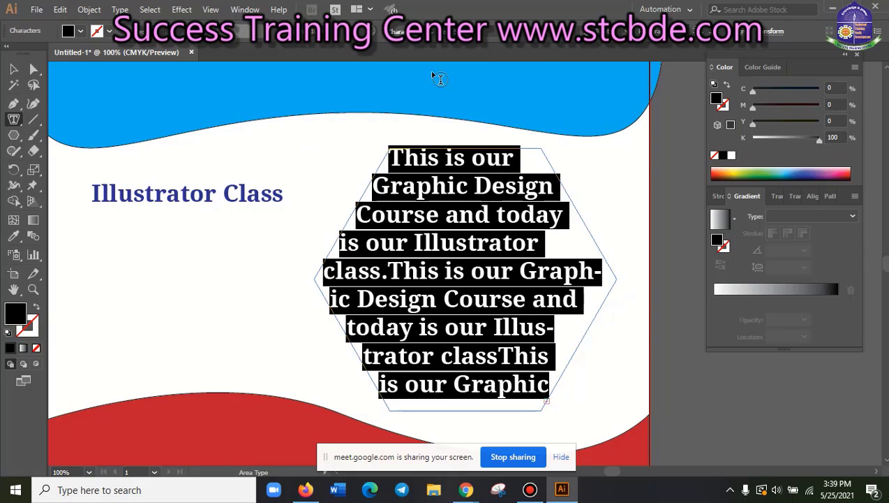
left_click(659, 30)
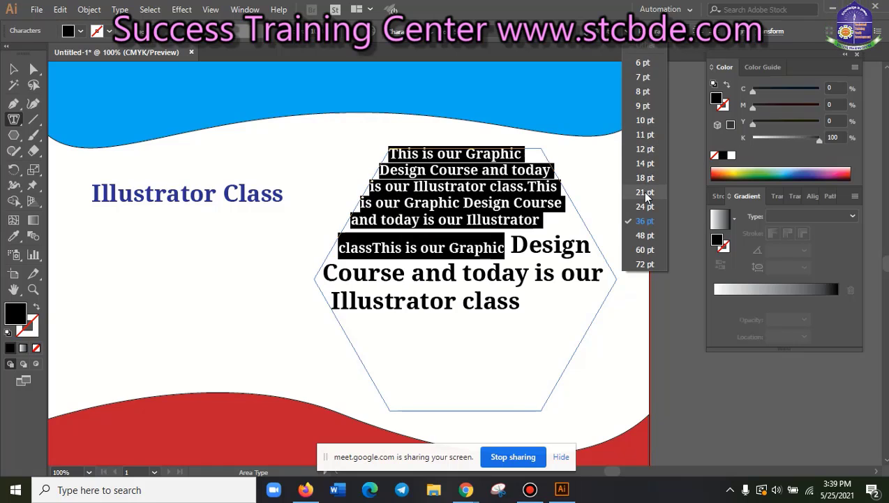
key("Escape")
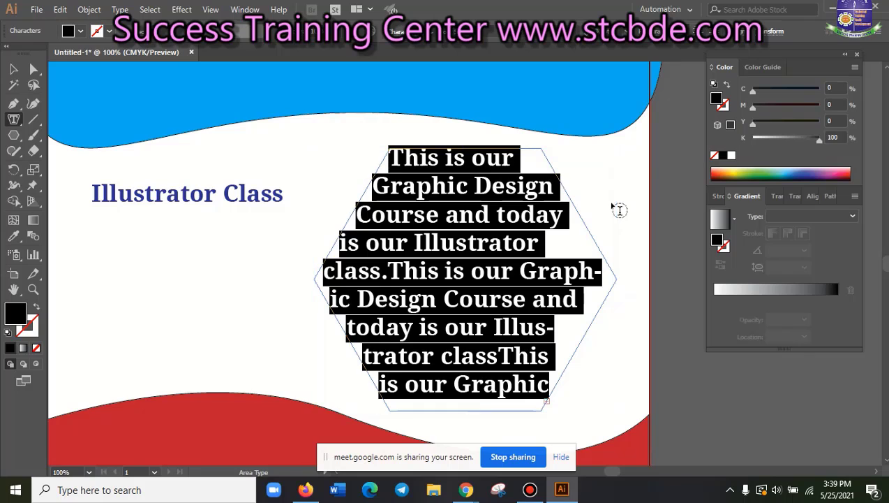
Delete the hexagon text frame, leaving only the Illustrator Class heading between the waves
left_click(13, 121)
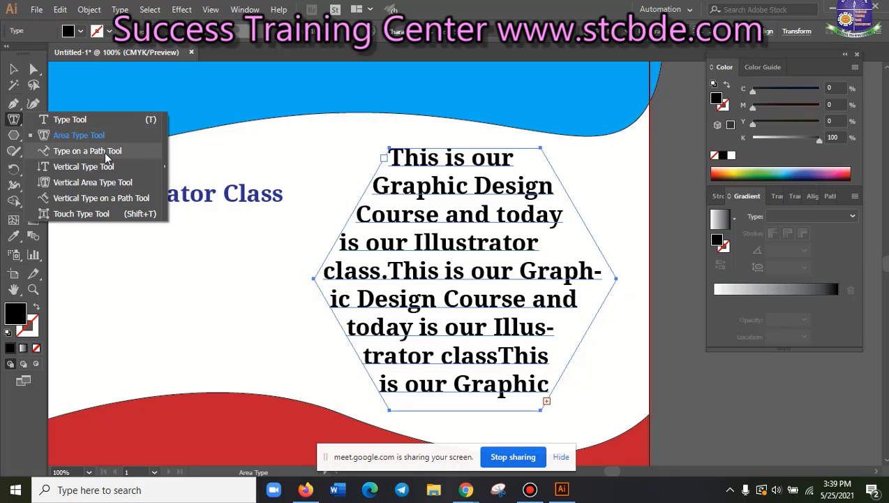
left_click(13, 68)
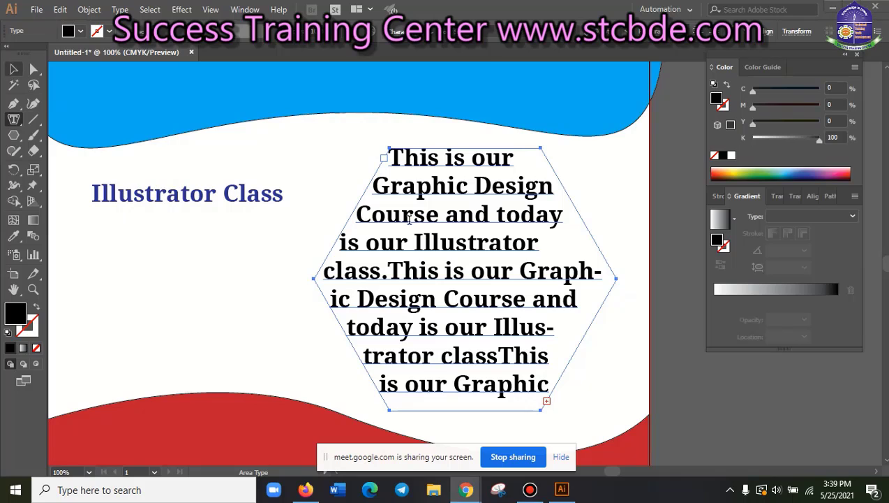
right_click(13, 119)
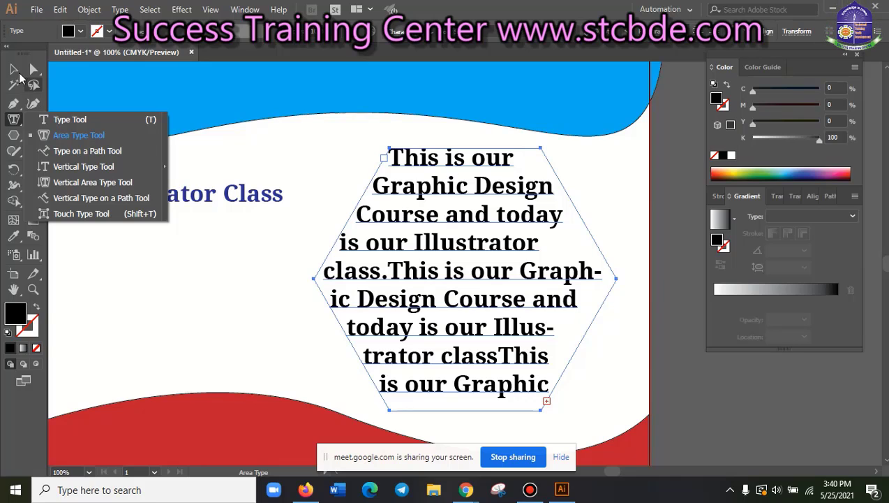
key("Escape")
key("Escape")
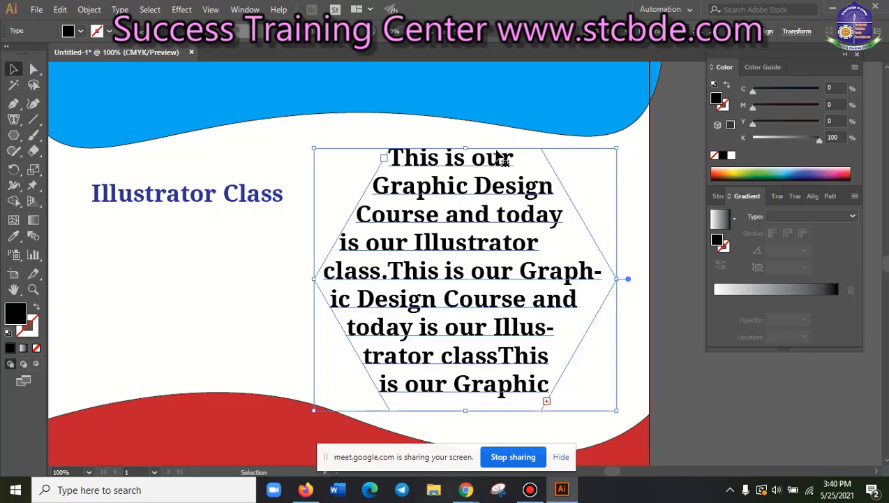
key("Delete")
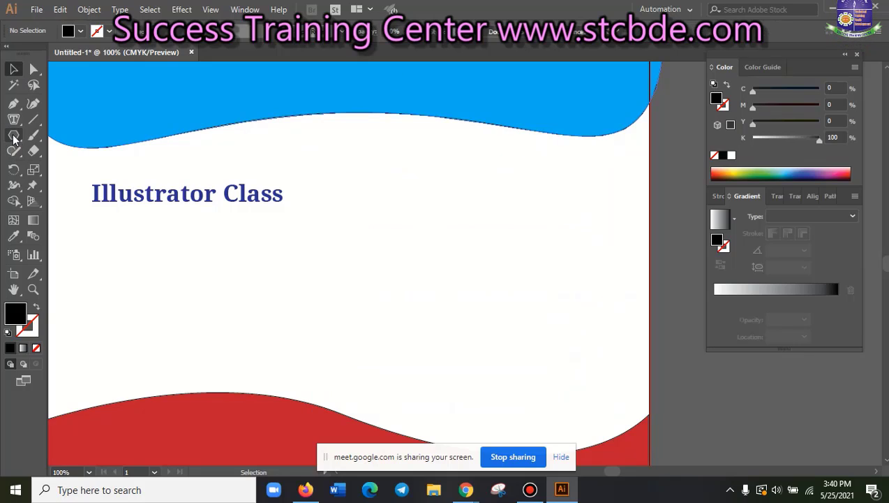
left_click(14, 135)
Draw a hexagon near the page centre and rotate it upright
left_click(84, 183)
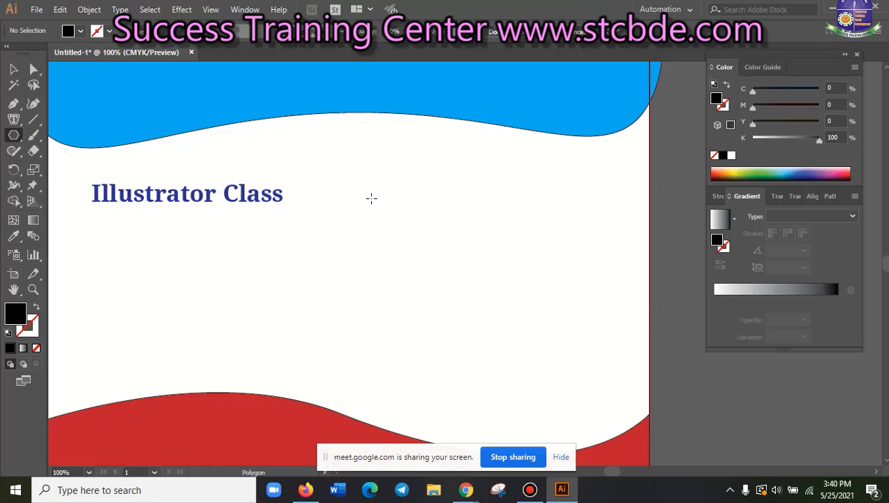
left_click_drag(371, 202, 461, 247)
left_click(14, 69)
left_click_drag(439, 195, 491, 294)
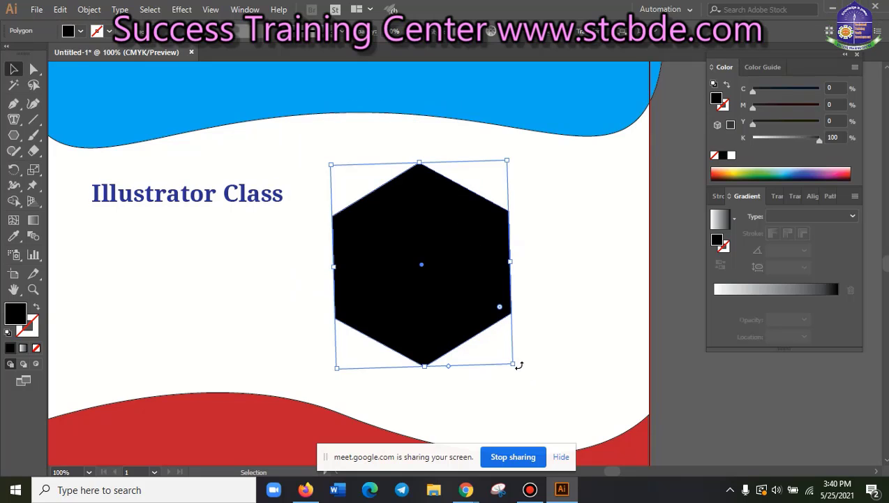
left_click_drag(514, 364, 513, 368)
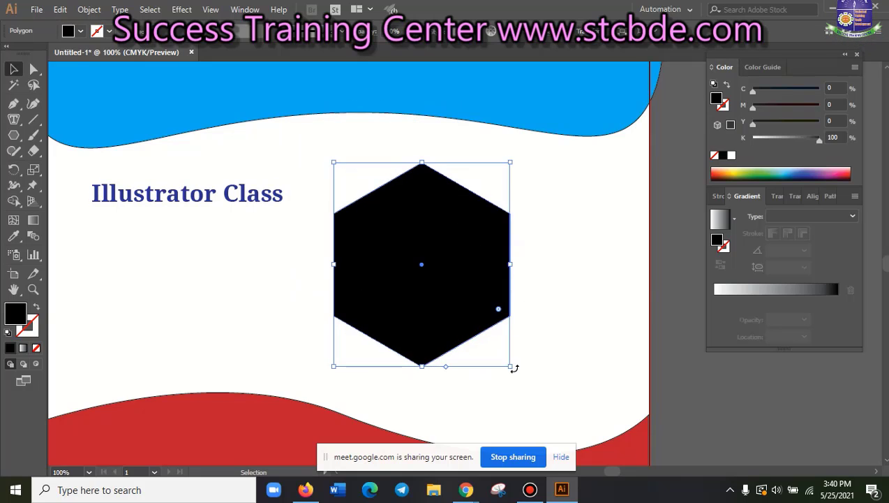
Give the hexagon a white fill and a thick dark-blue outline
left_click(82, 31)
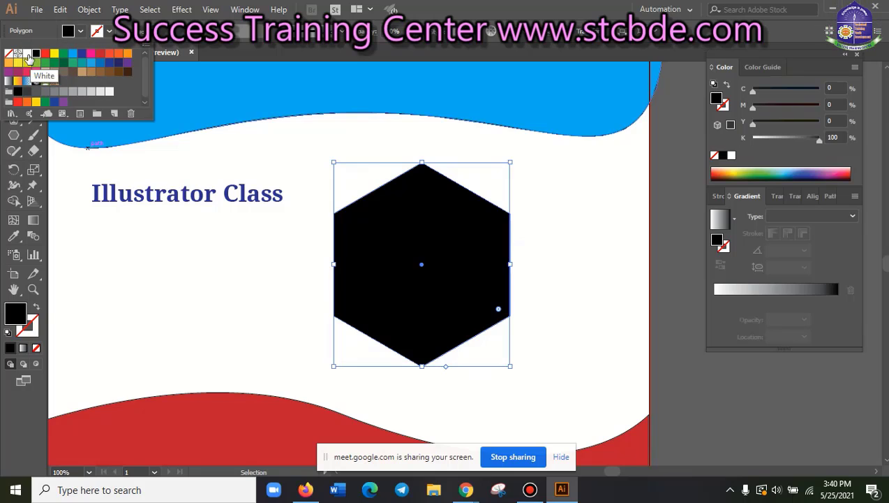
left_click(28, 54)
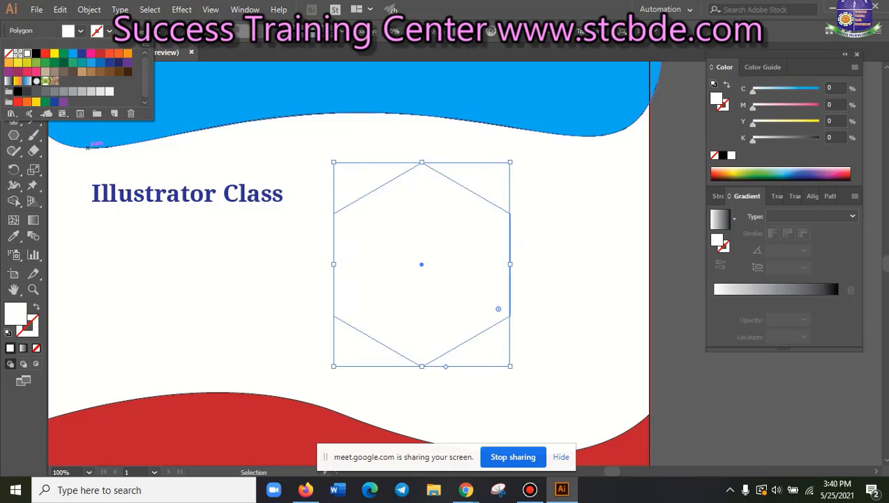
left_click(87, 147)
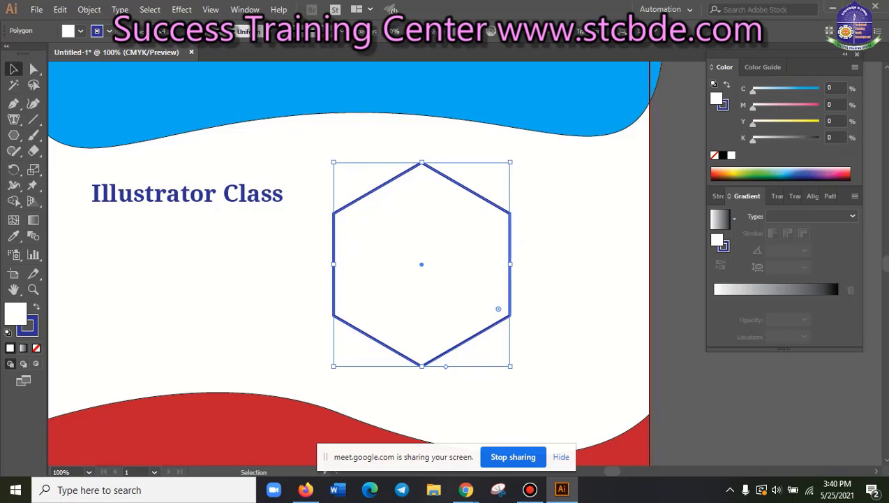
left_click_drag(13, 119, 72, 150)
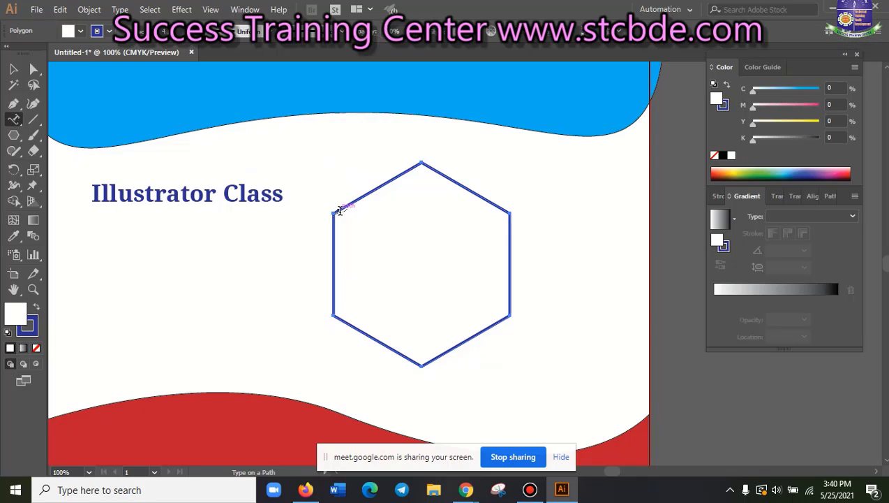
Type 'This is Our Graphic' along the hexagon's outline, then delete the hexagon
left_click(338, 208)
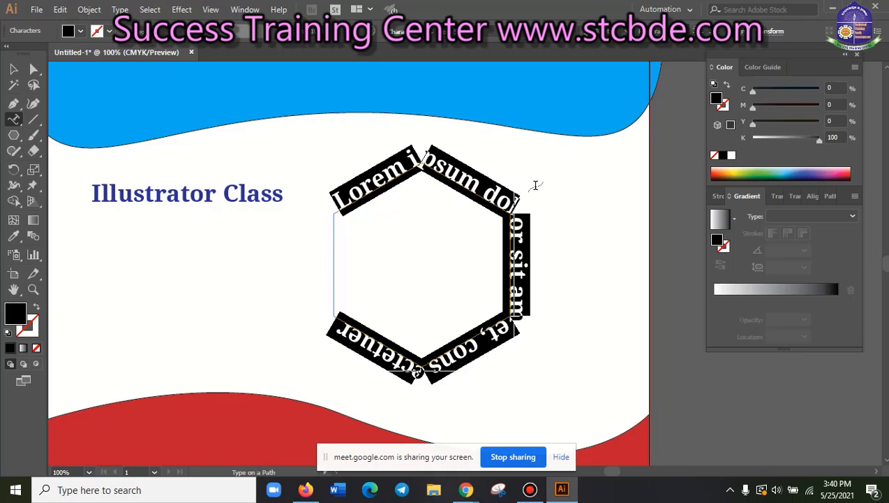
type("This")
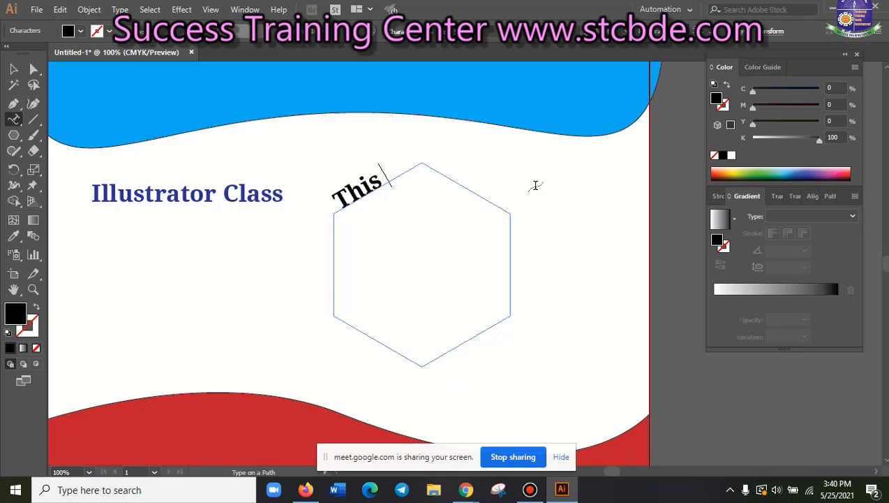
type(" is Our")
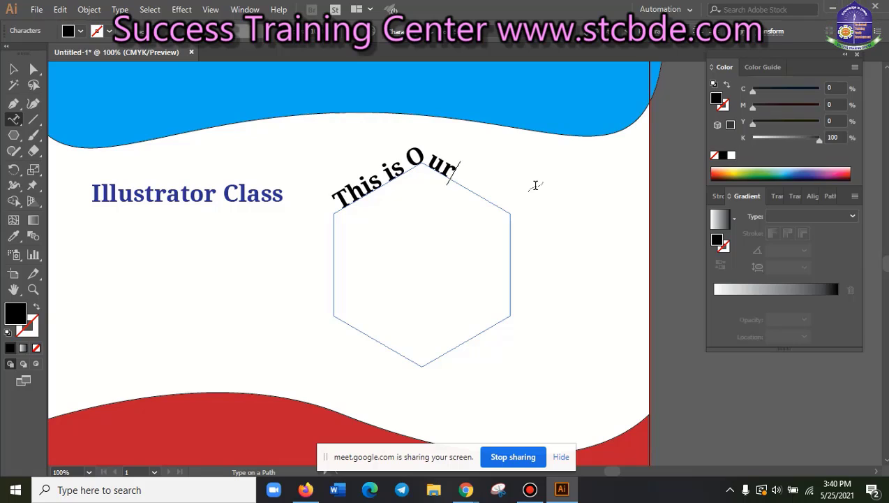
type(" Graph")
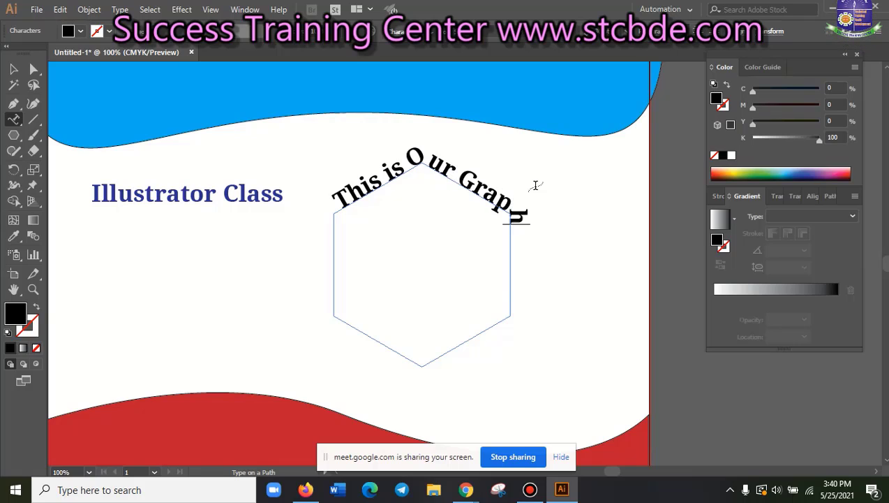
type("icx")
key("BackSpace")
key("BackSpace")
left_click(14, 70)
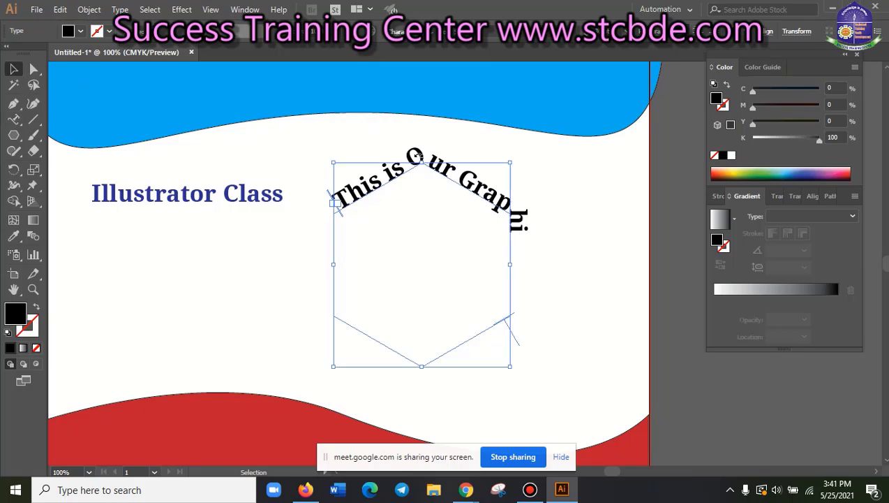
key("Delete")
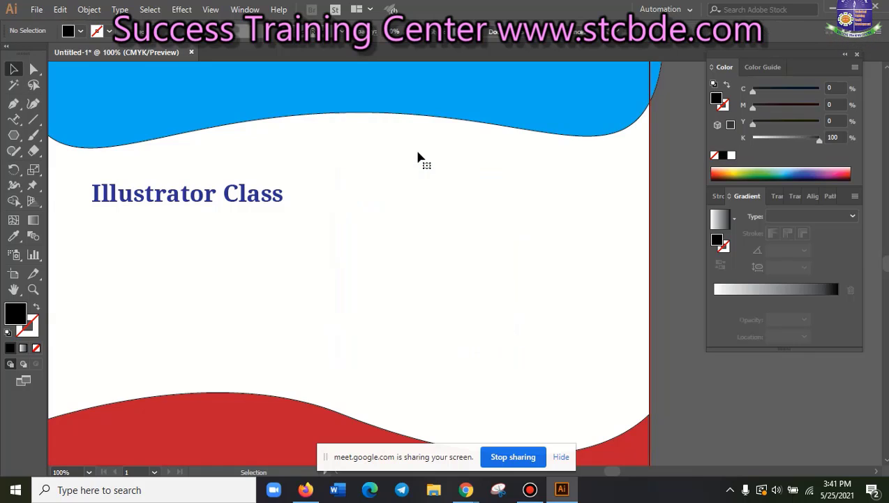
Draw a large circle in the middle of the page with the Ellipse Tool
left_click(15, 139)
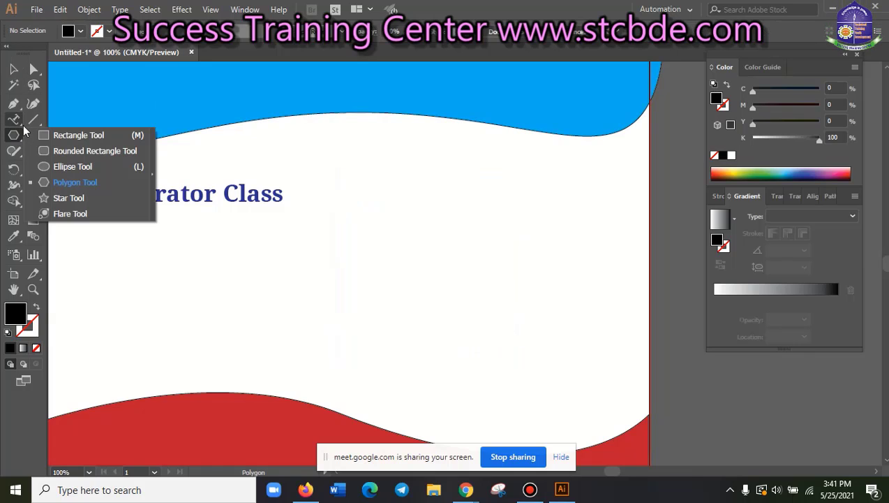
left_click(96, 170)
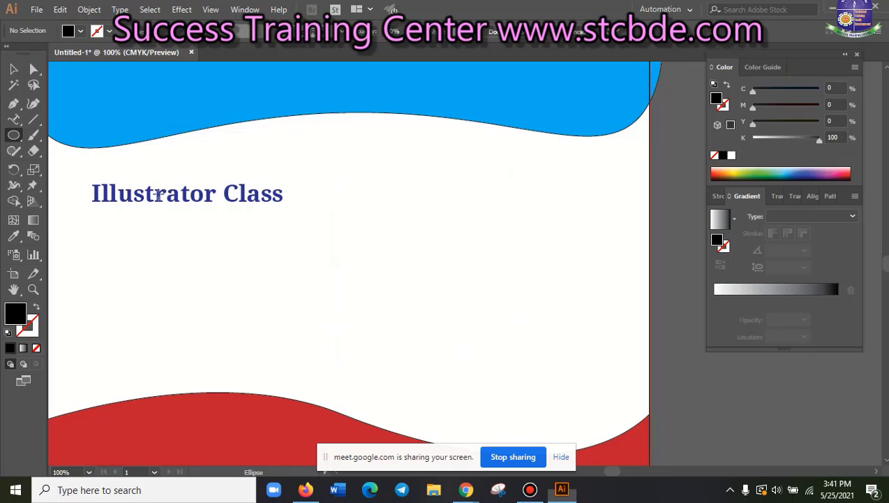
mouse_move(395, 190)
left_mouse_down()
mouse_move(600, 364)
mouse_move(568, 343)
left_mouse_up()
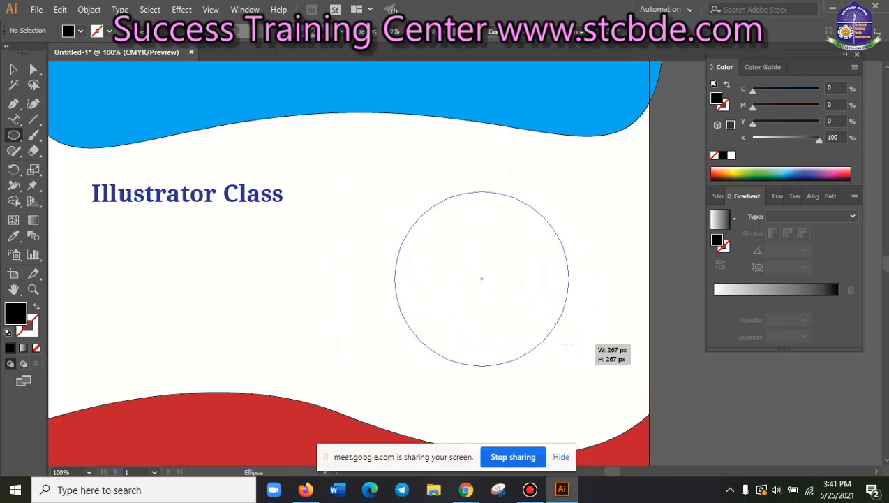
left_click_drag(591, 377, 591, 377)
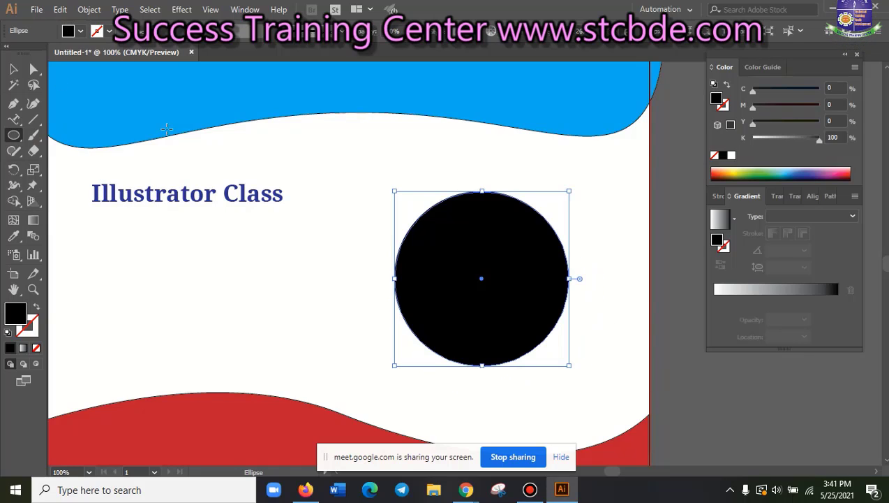
Give the circle no fill and a thick navy outline, and shift it left
left_click(81, 31)
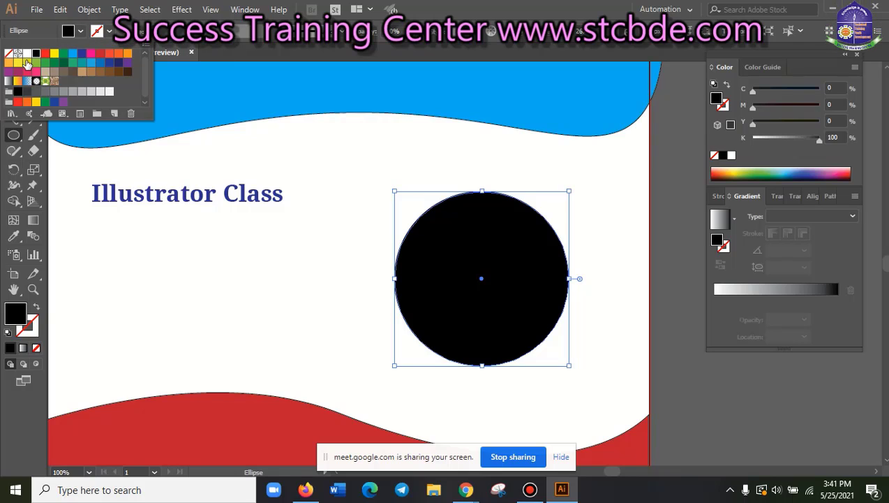
left_click(9, 53)
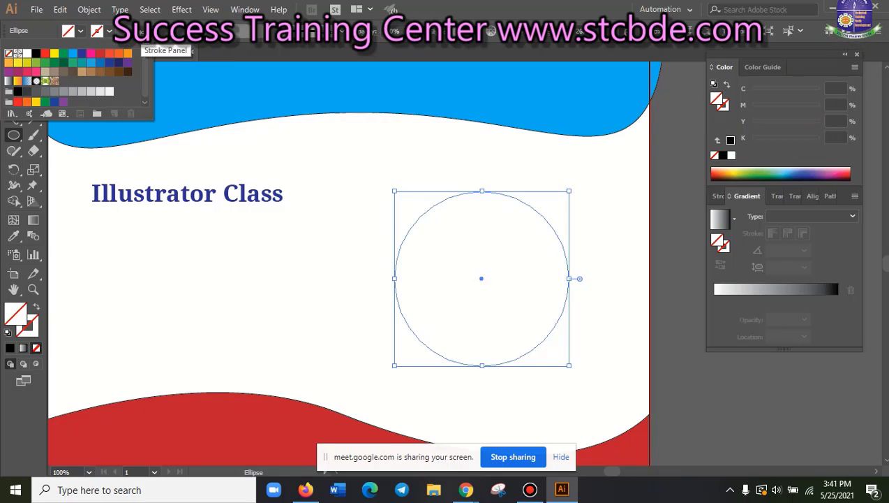
left_click(109, 31)
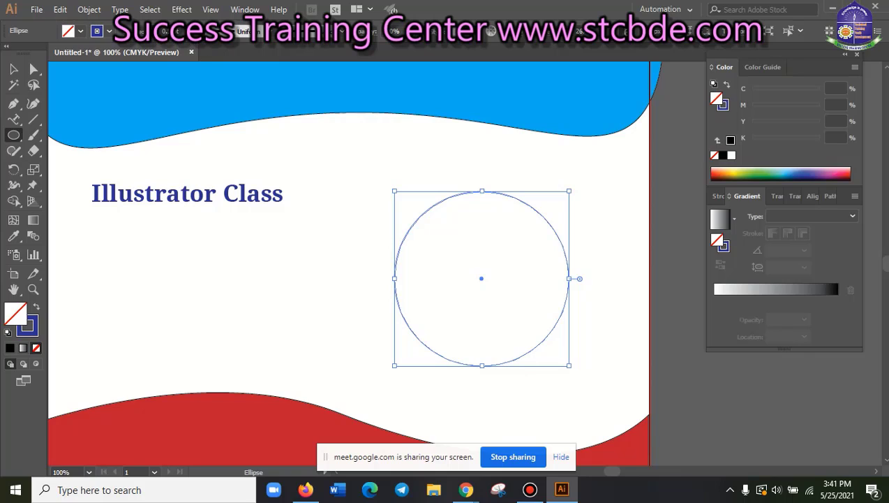
left_click(13, 69)
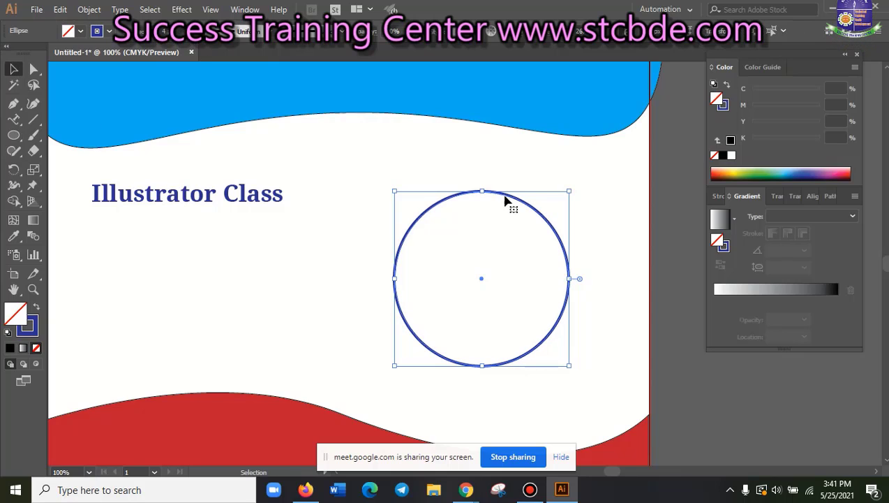
left_click_drag(532, 212, 479, 209)
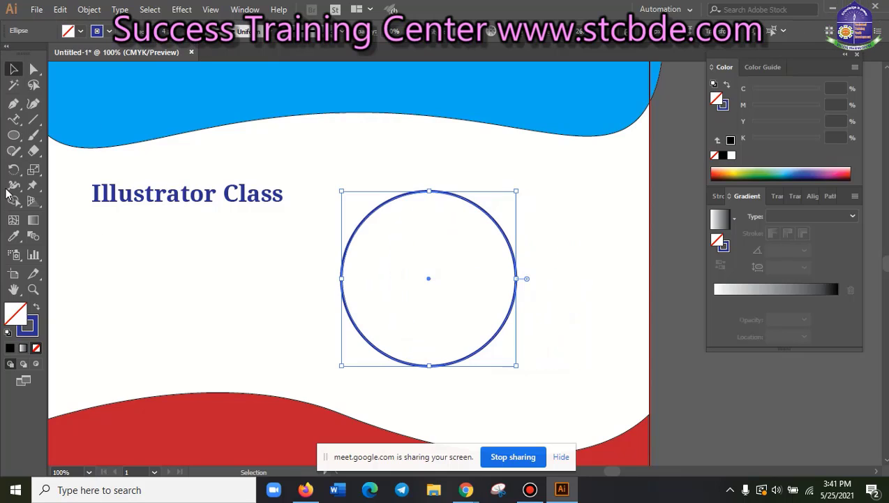
left_click_drag(13, 119, 80, 146)
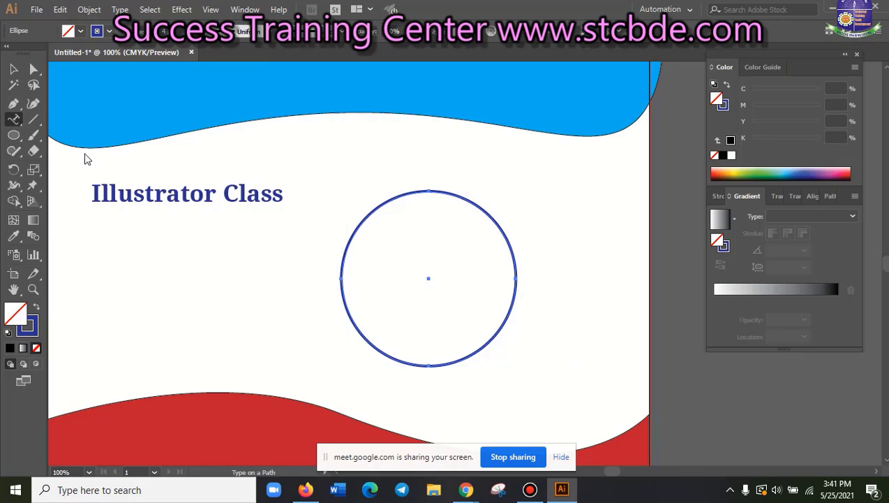
Type 'SUCCESS TRAINING CENTER' along the circle and tighten its tracking twice with Alt+Left
left_click(342, 269)
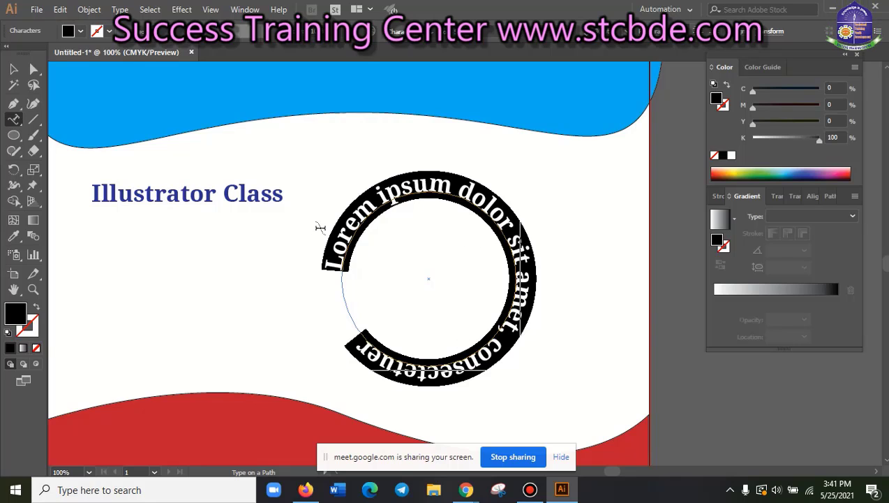
type("s")
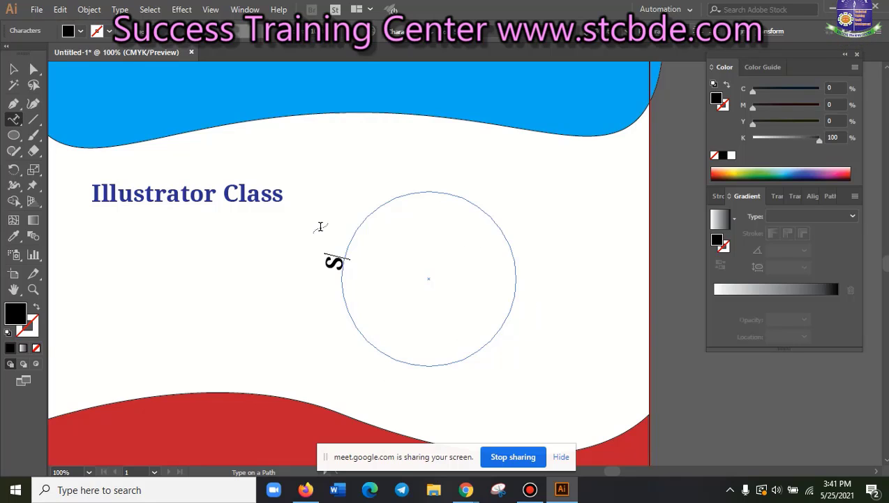
type("uCCES")
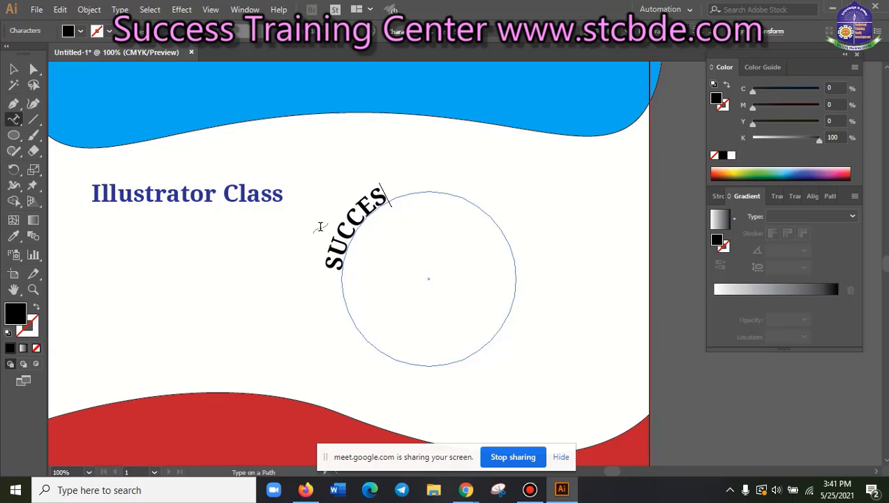
type("S TRAIN")
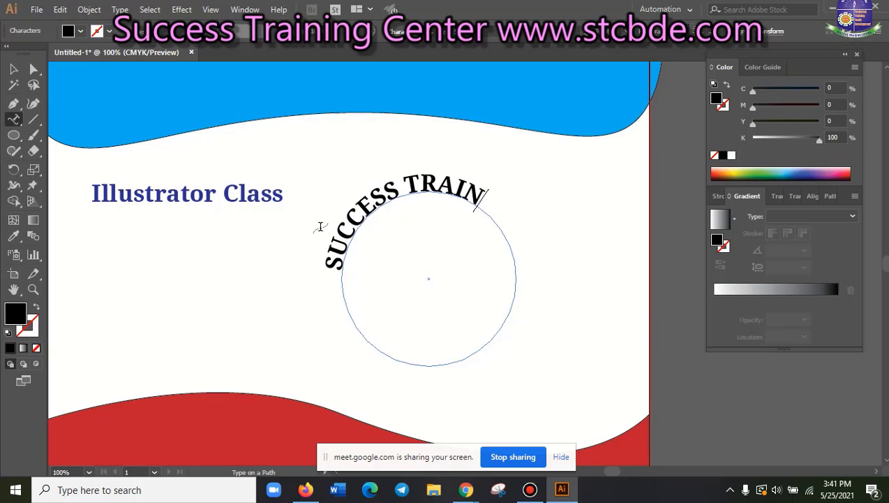
type("ING")
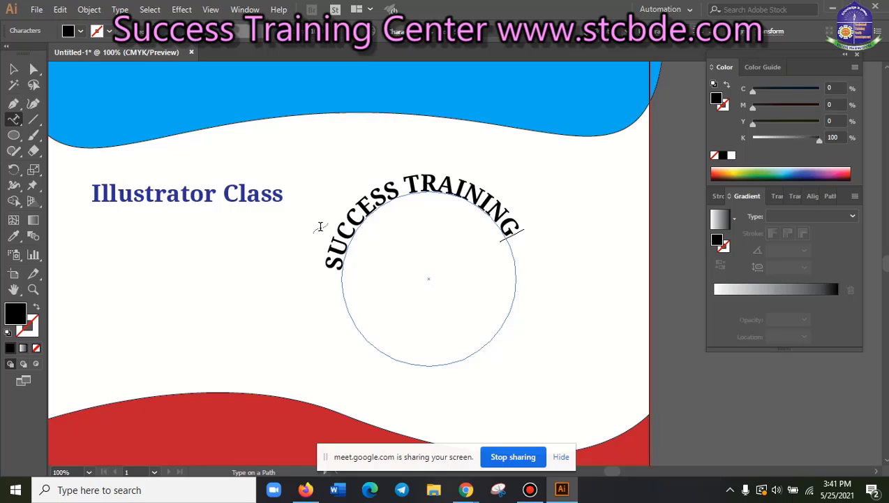
type(" CENTER")
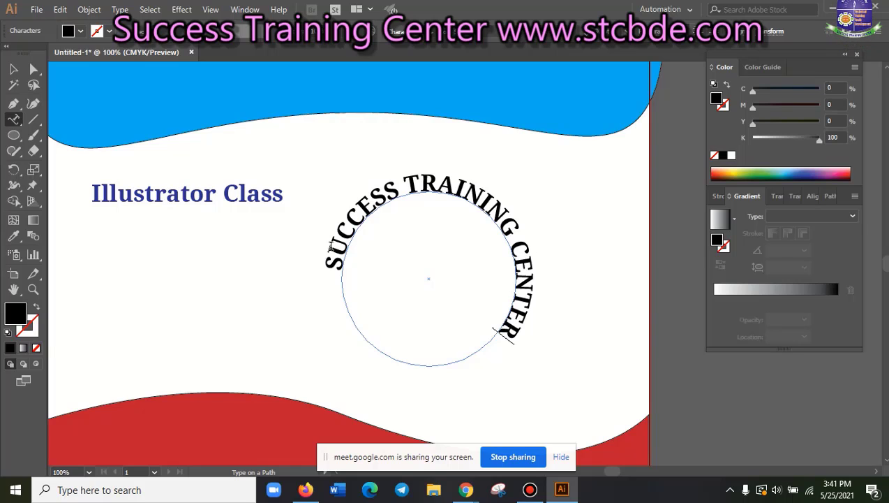
mouse_move(502, 341)
left_mouse_down()
mouse_move(300, 222)
mouse_move(294, 262)
left_mouse_up()
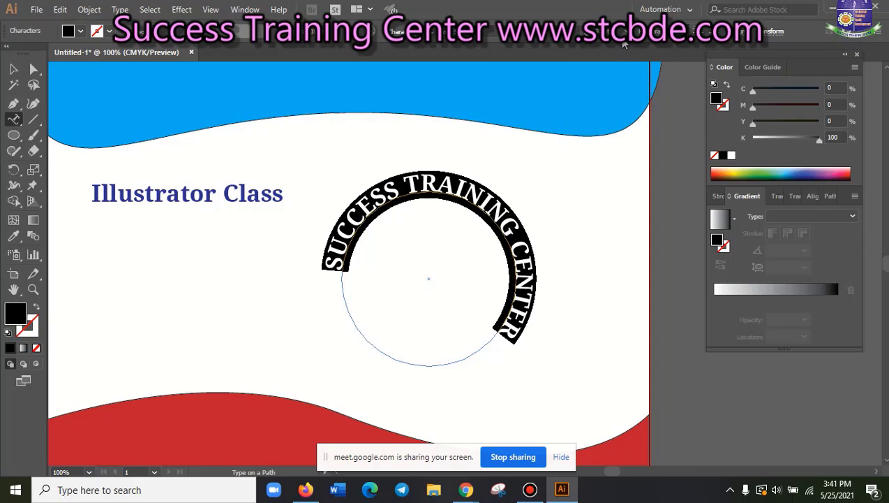
key("alt+Left")
key("alt+Left")
key("alt+Left")
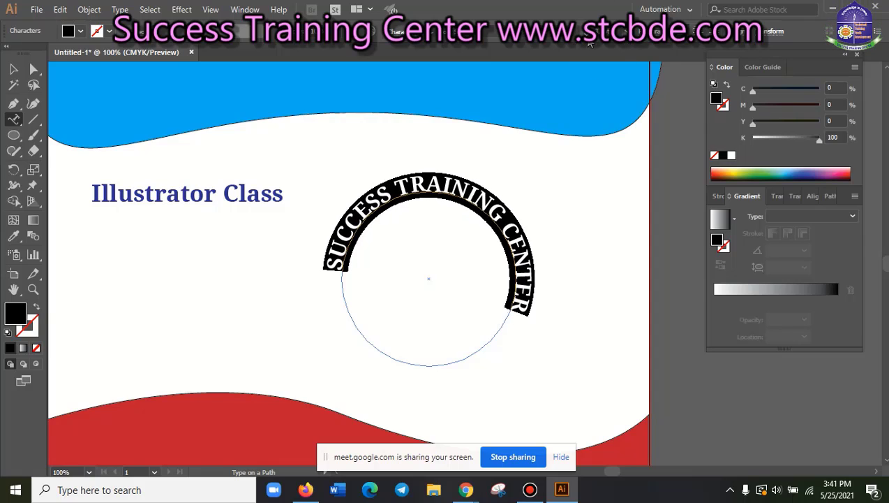
key("alt+Left")
key("alt+Left")
key("alt+Left")
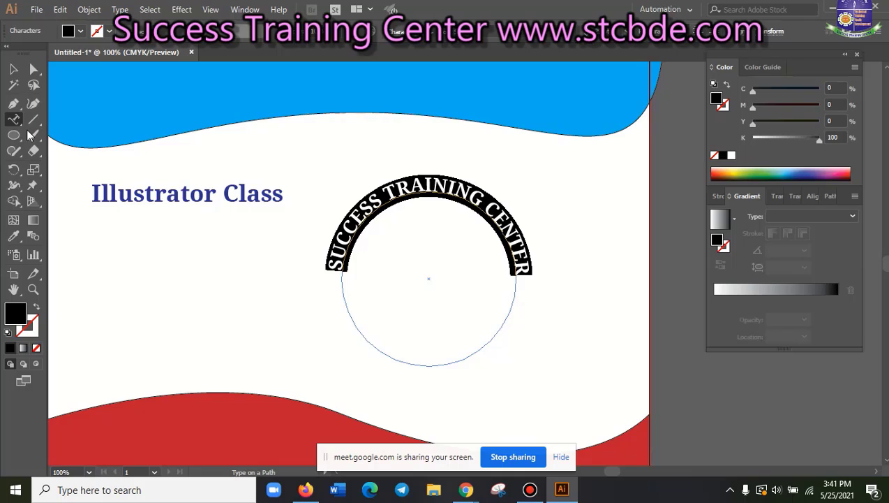
left_click(13, 68)
left_click(249, 283)
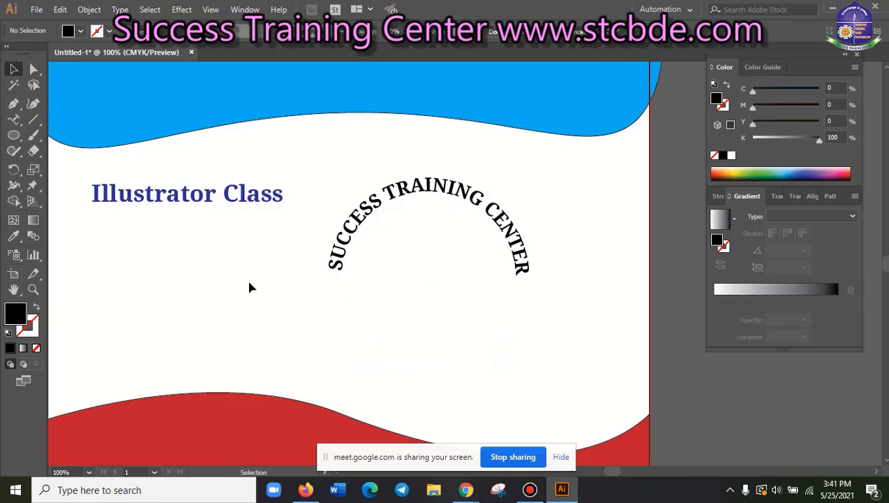
Move the curved SUCCESS TRAINING CENTER text down-left beneath the Illustrator Class heading
left_click_drag(515, 254, 533, 222)
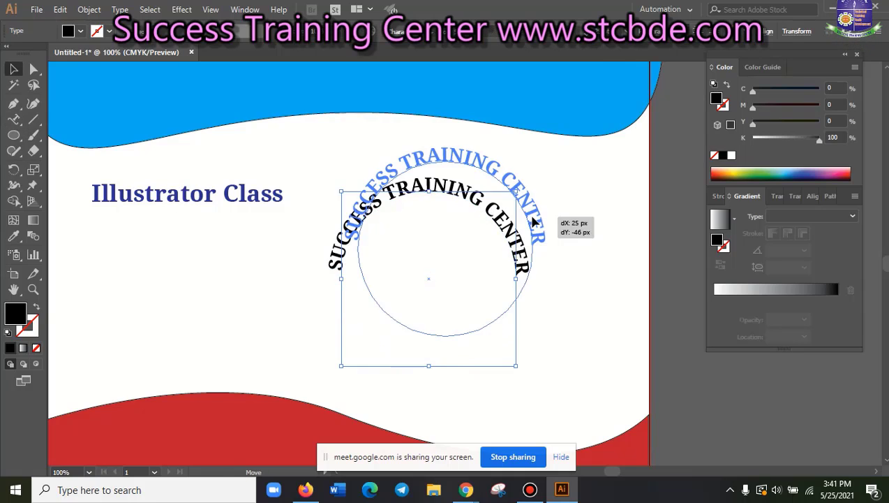
left_click(594, 279)
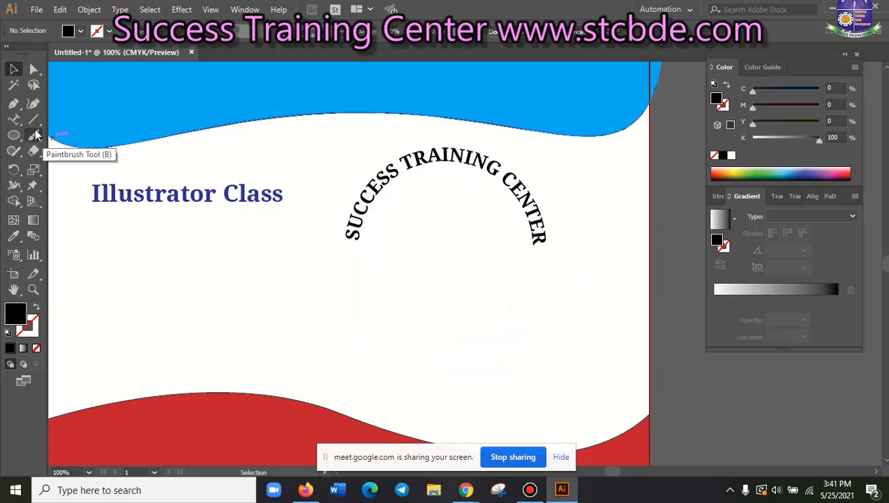
left_click(354, 222)
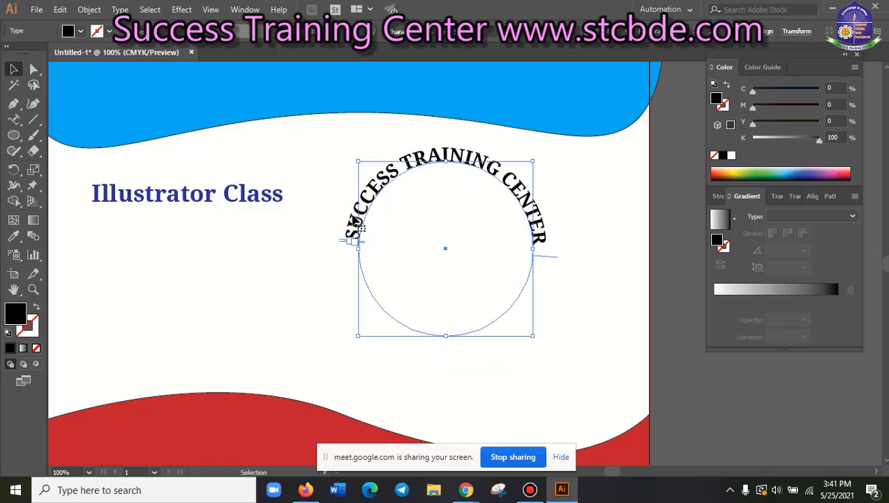
left_click_drag(357, 222, 100, 300)
left_click(435, 302)
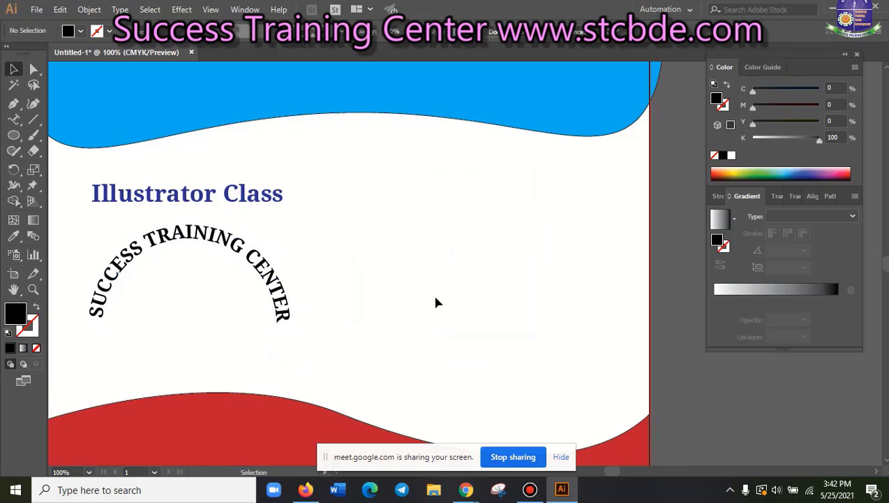
left_click(13, 121)
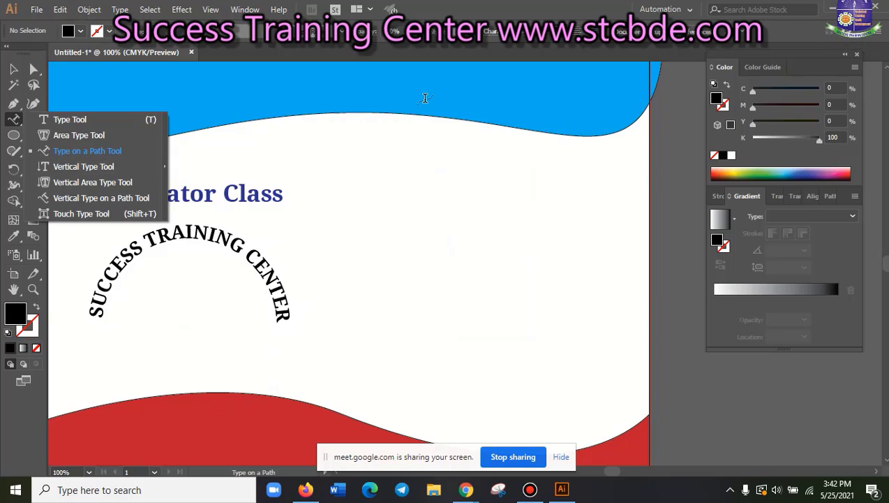
Add vertical type reading ILLUSTRATOR and CLASS in two columns, then move it right
left_click(11, 121)
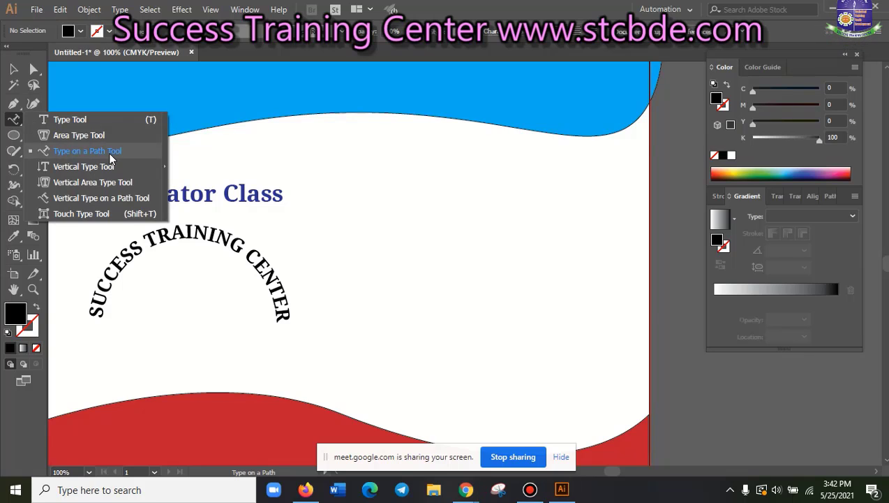
left_click_drag(13, 119, 104, 149)
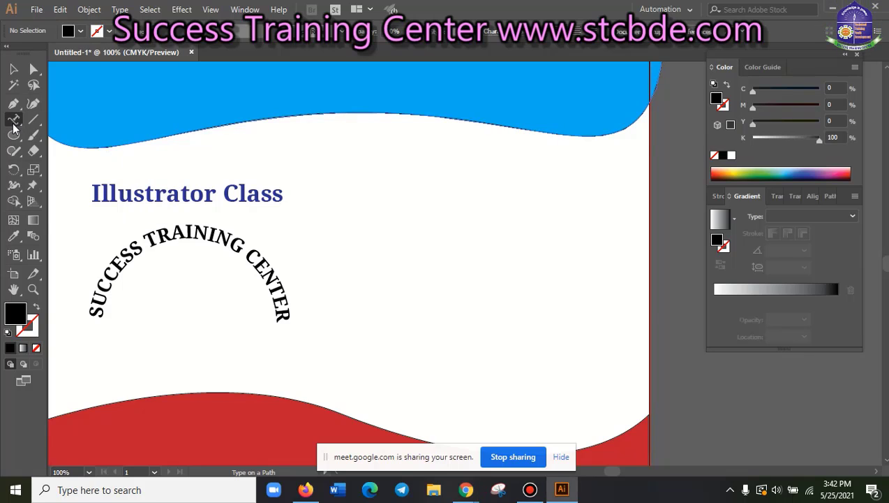
left_click_drag(13, 120, 70, 171)
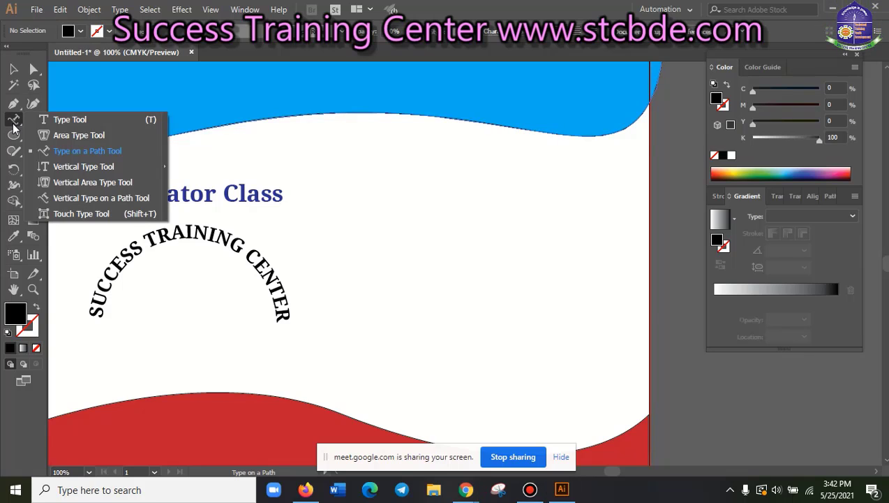
left_click(365, 155)
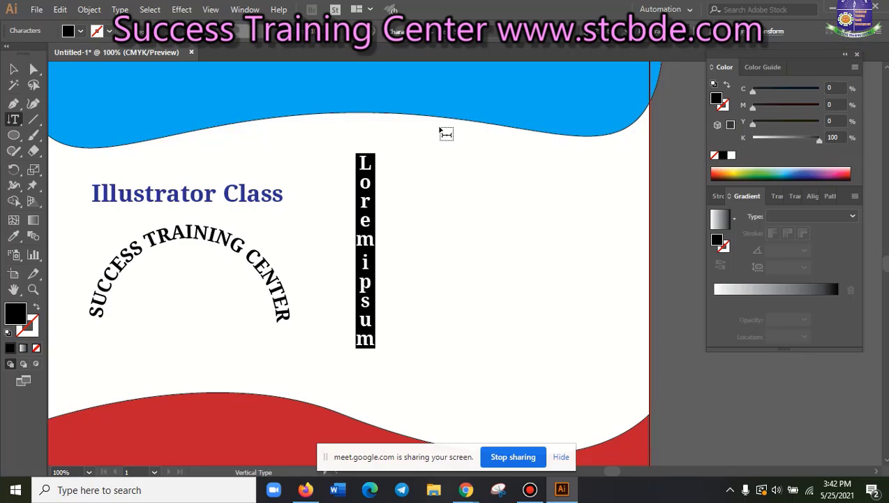
type("I")
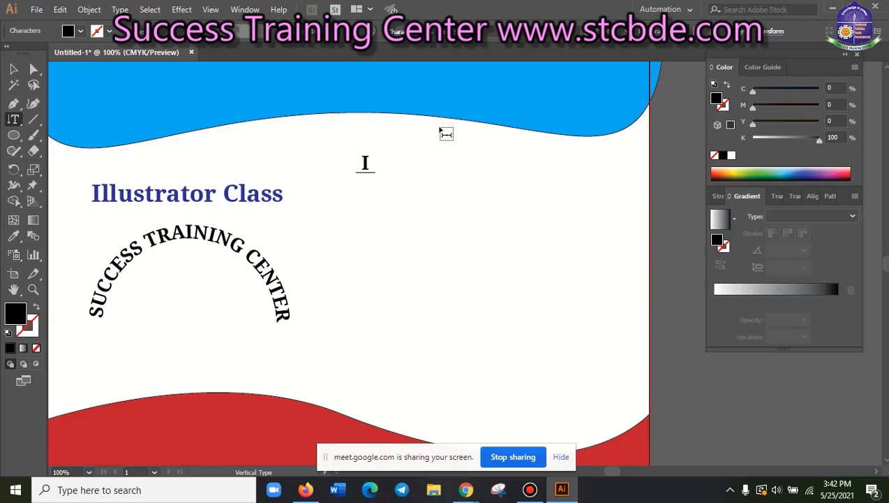
type("LLU")
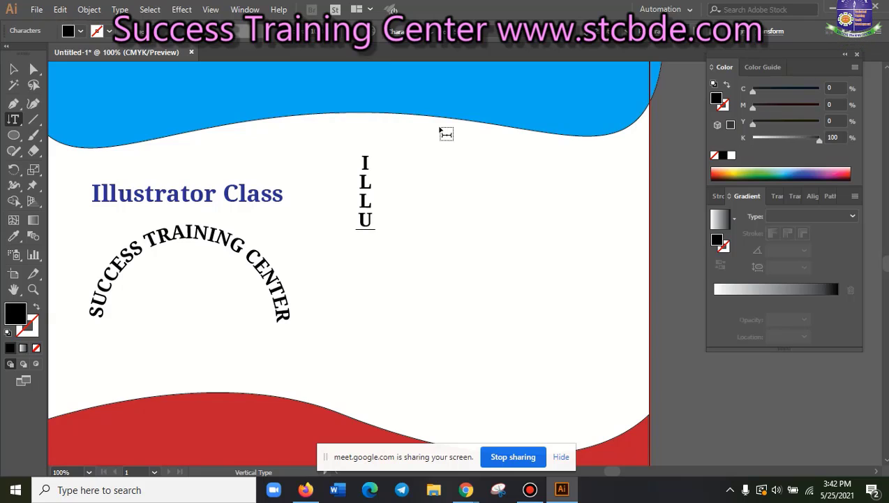
type("STR")
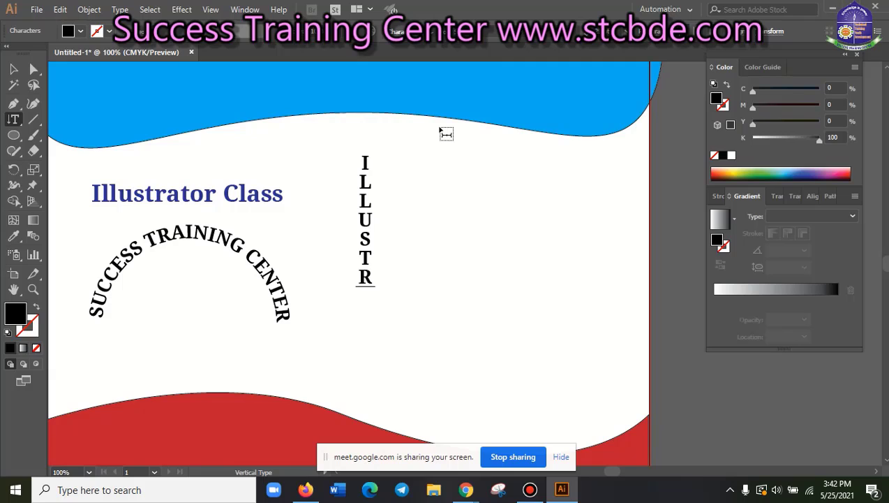
type("A")
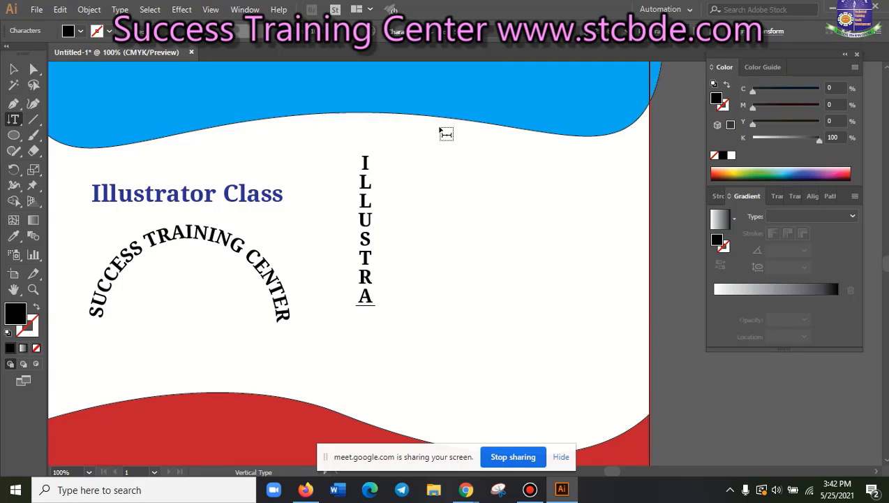
type("TO")
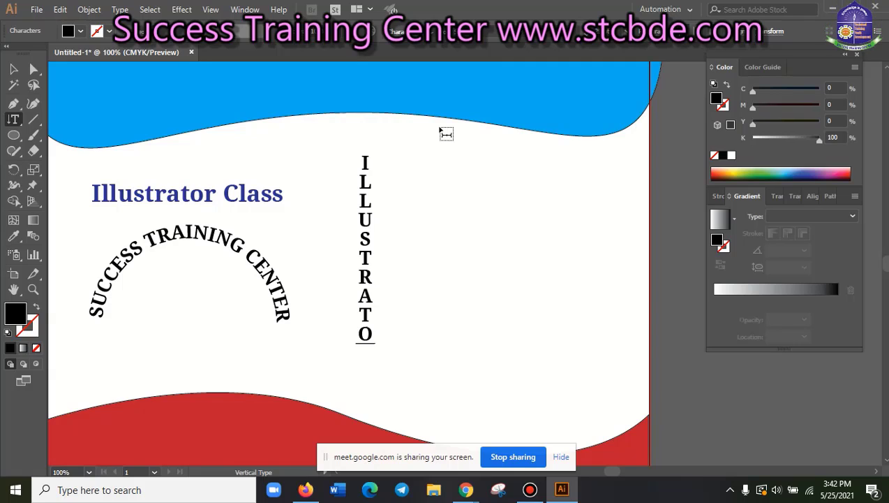
type("R ")
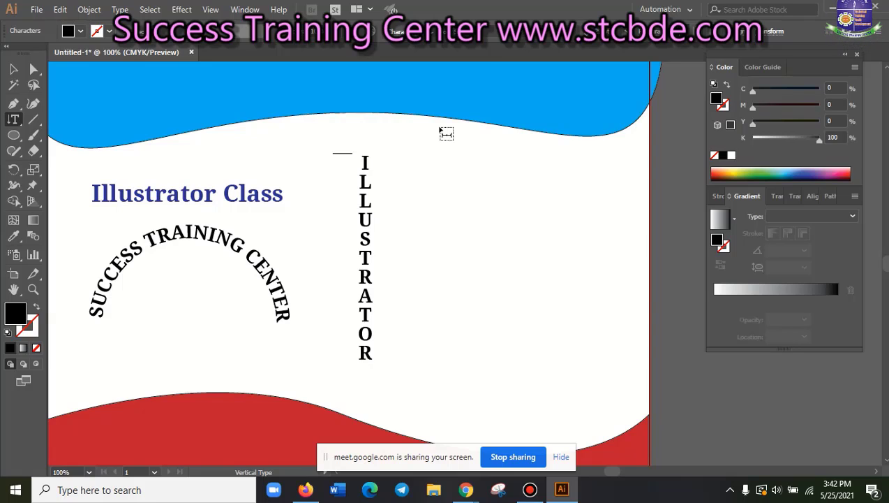
type("CLASS")
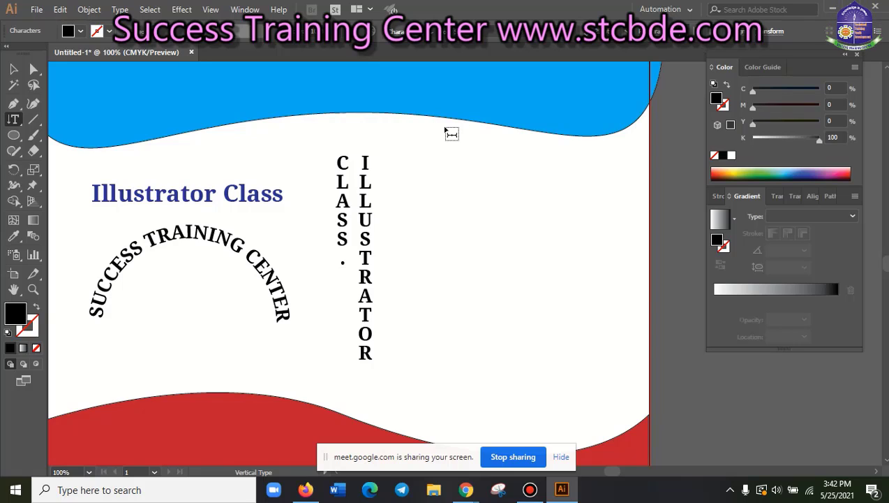
left_click(14, 68)
left_click(342, 199)
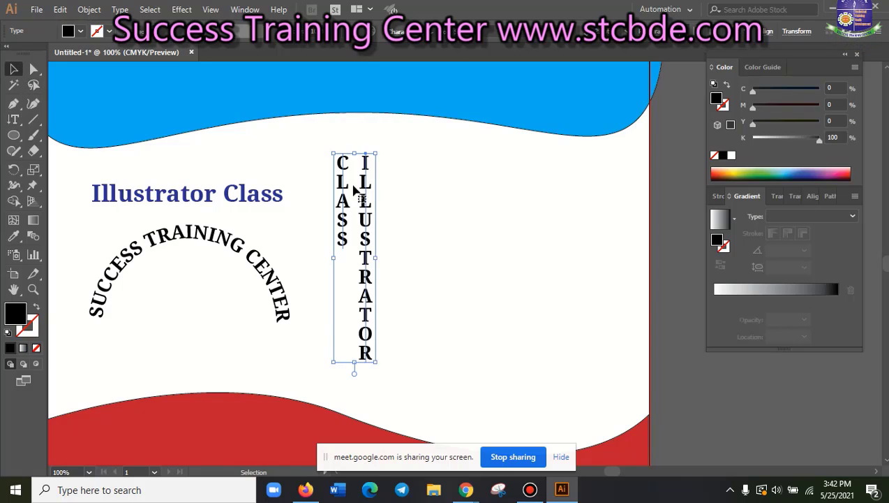
left_click_drag(366, 180, 509, 194)
Centre the vertical CLASS ILLUSTRATOR columns beneath the SUCCESS TRAINING CENTER arc
left_click(475, 192)
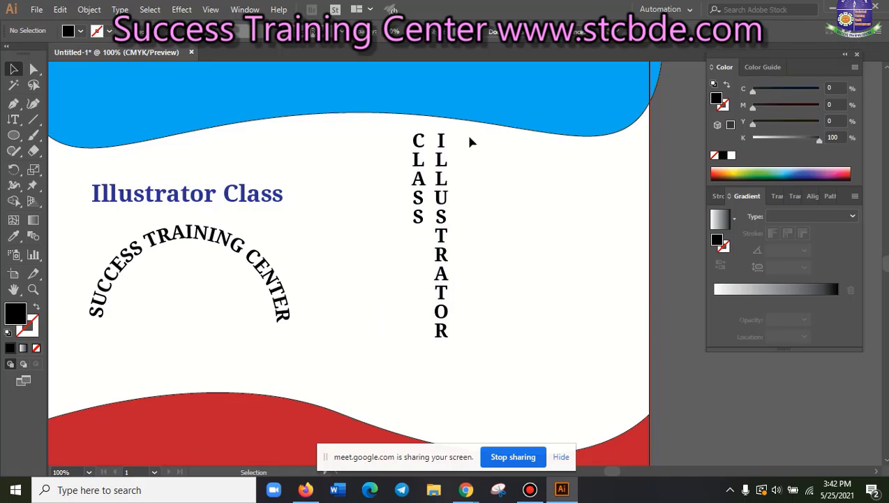
left_click_drag(469, 136, 382, 363)
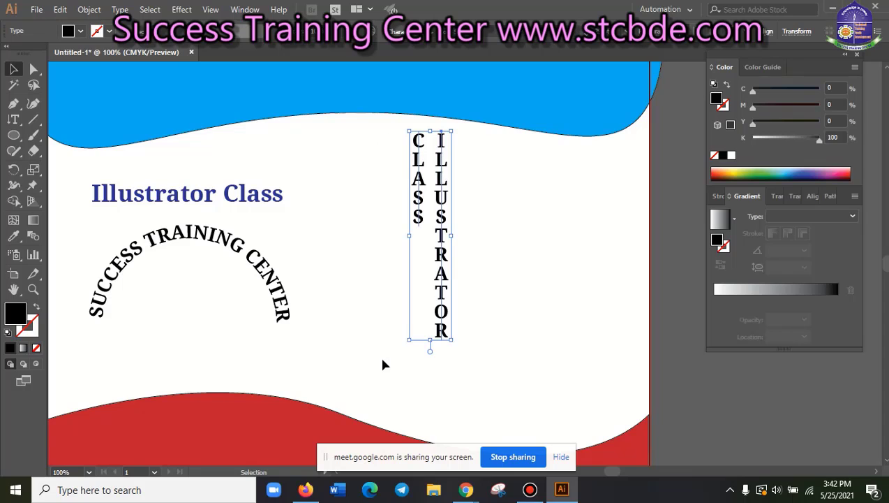
left_click_drag(439, 210, 195, 339)
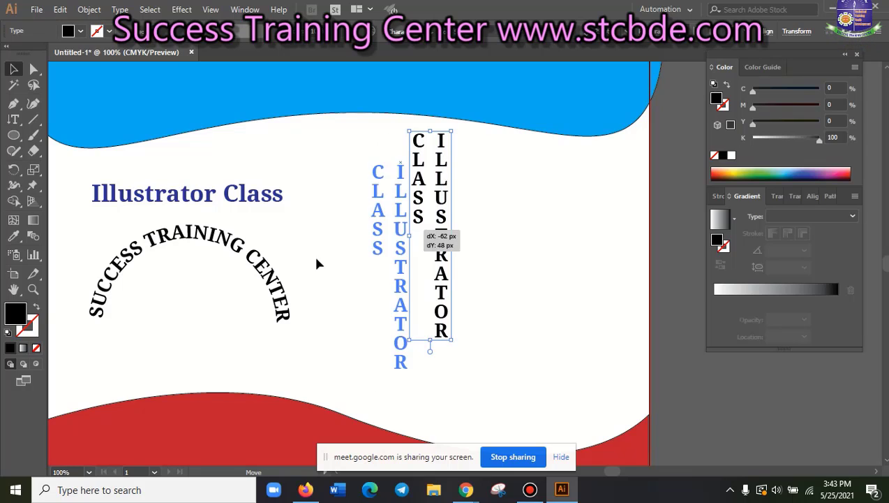
left_click(429, 358)
scroll(430, 359, "down", 1)
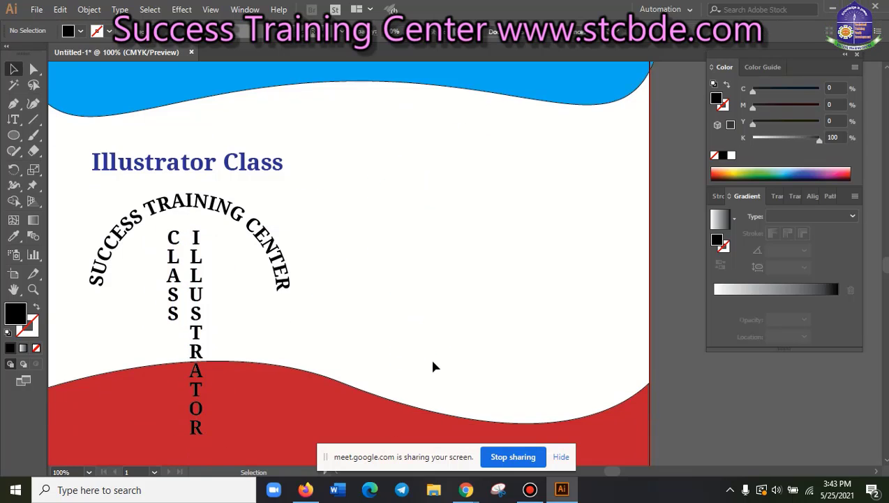
scroll(430, 363, "down", 1)
scroll(430, 363, "up", 1)
left_click_drag(14, 119, 126, 153)
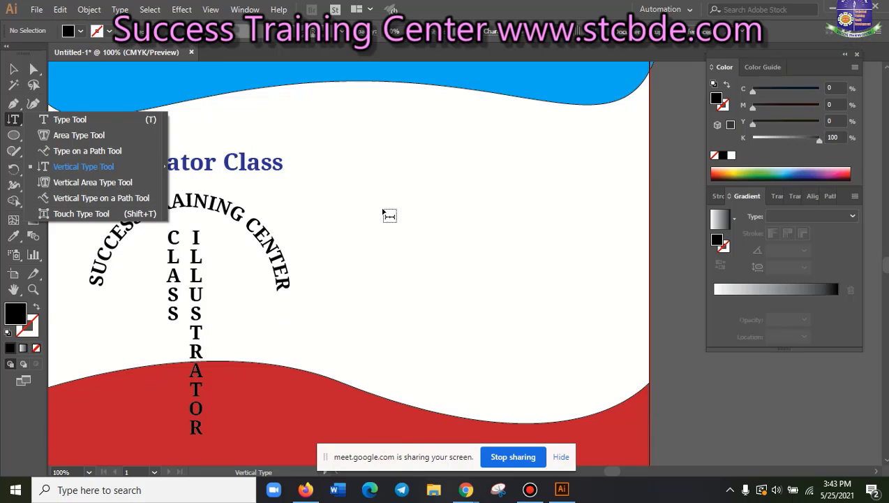
Draw a new circle to the right of the curved text
left_click(446, 7)
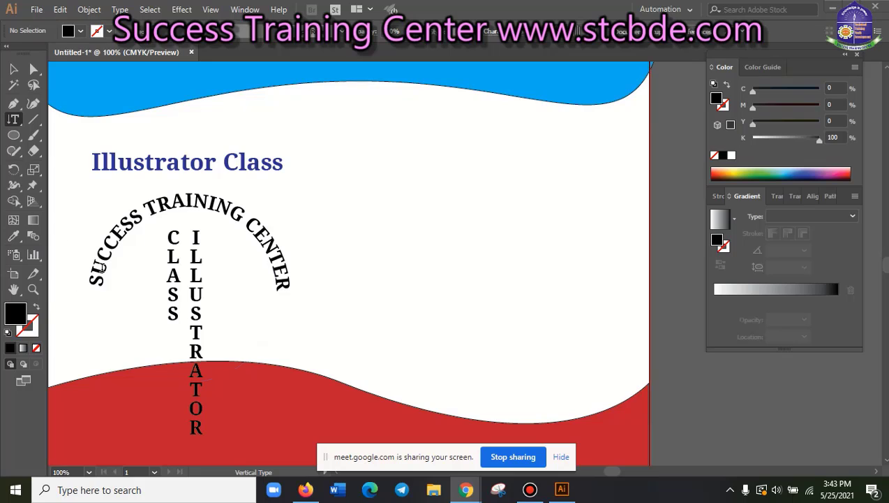
left_click(13, 68)
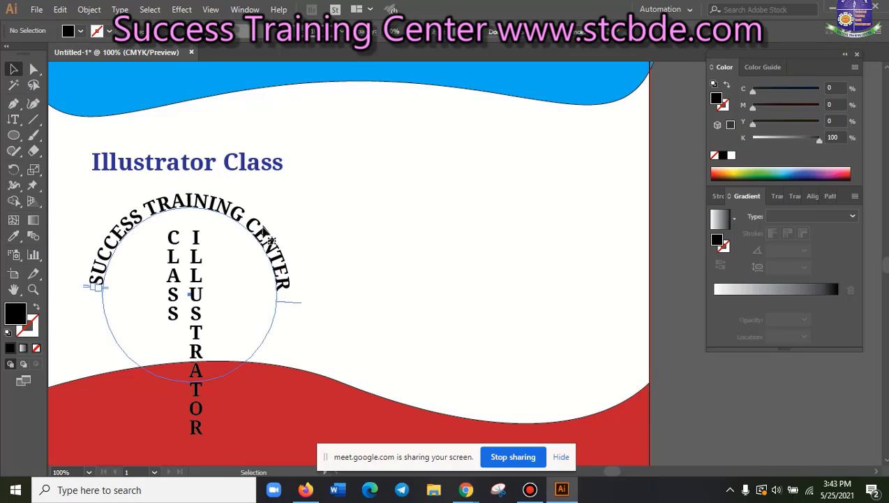
left_click(270, 237)
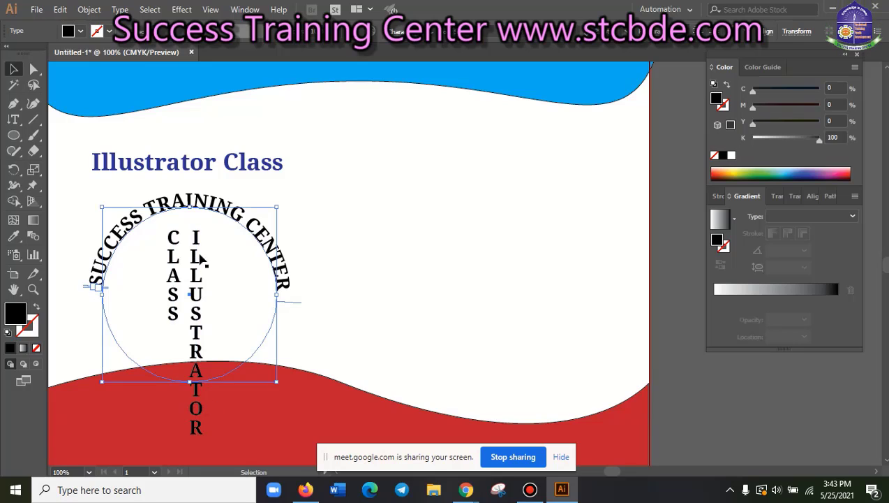
left_click(14, 137)
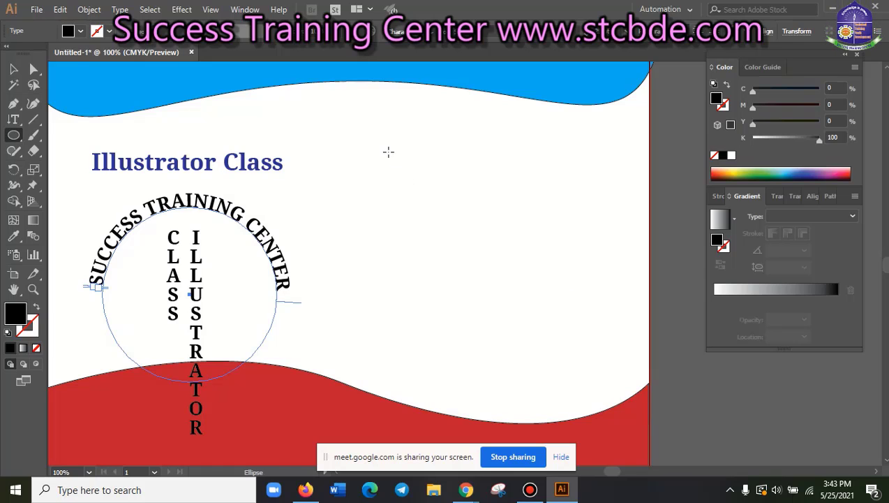
left_click_drag(393, 158, 573, 327)
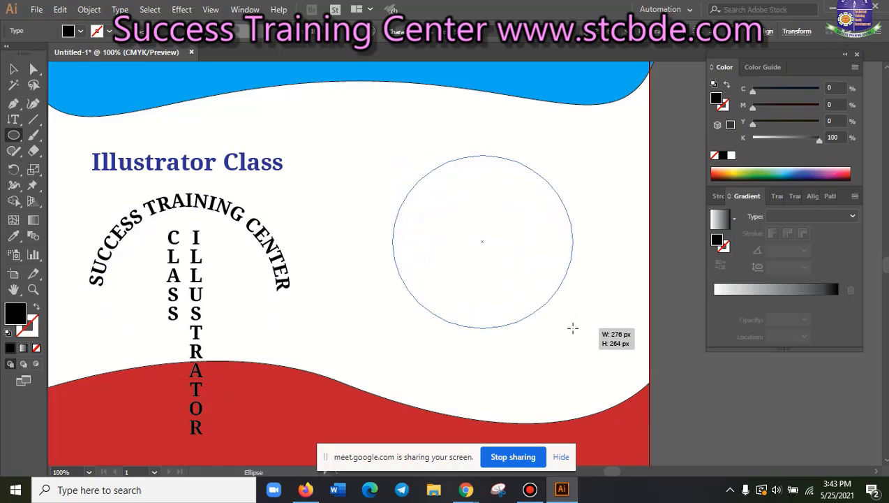
Give the new circle a blue outline and no fill
left_click(108, 32)
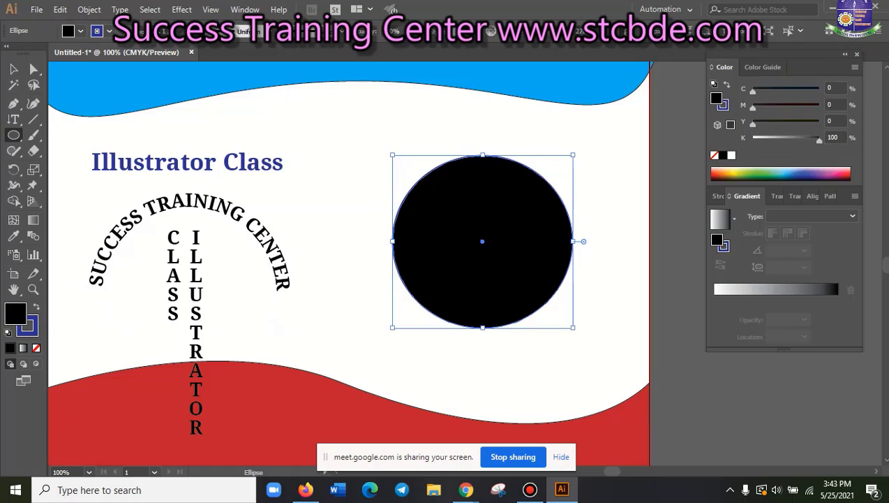
left_click(81, 32)
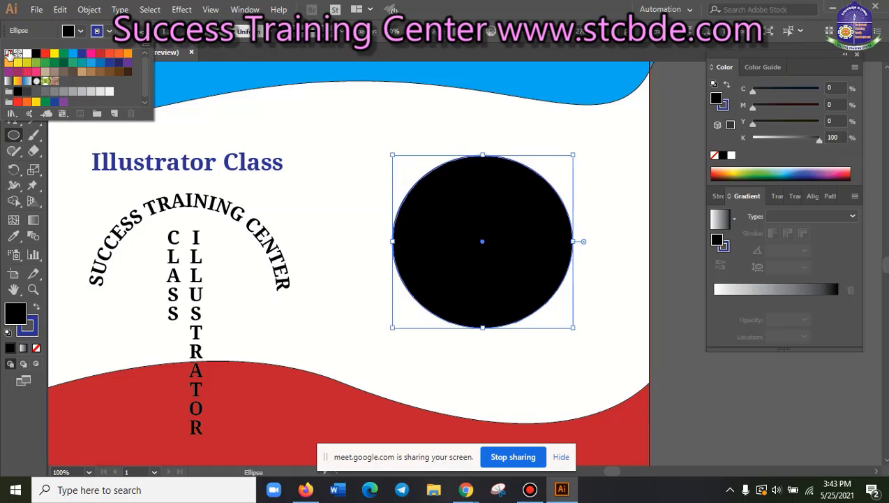
left_click(9, 53)
left_click(474, 6)
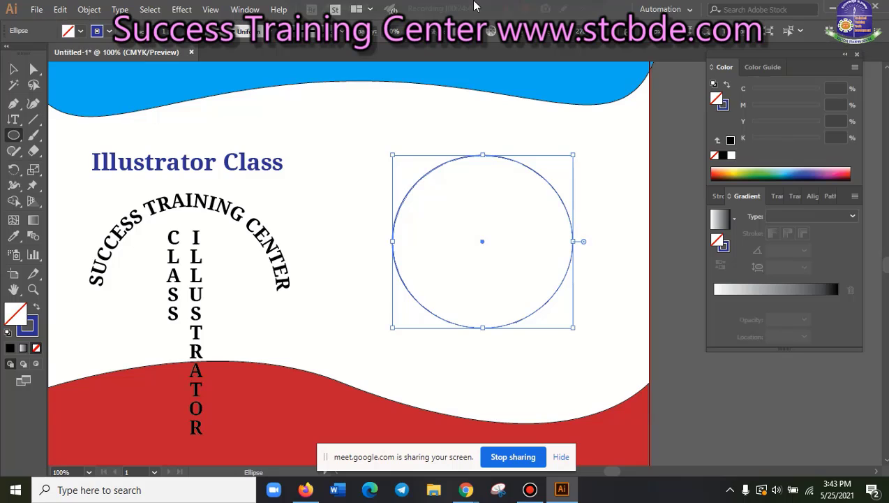
left_click(14, 137)
left_click(13, 120)
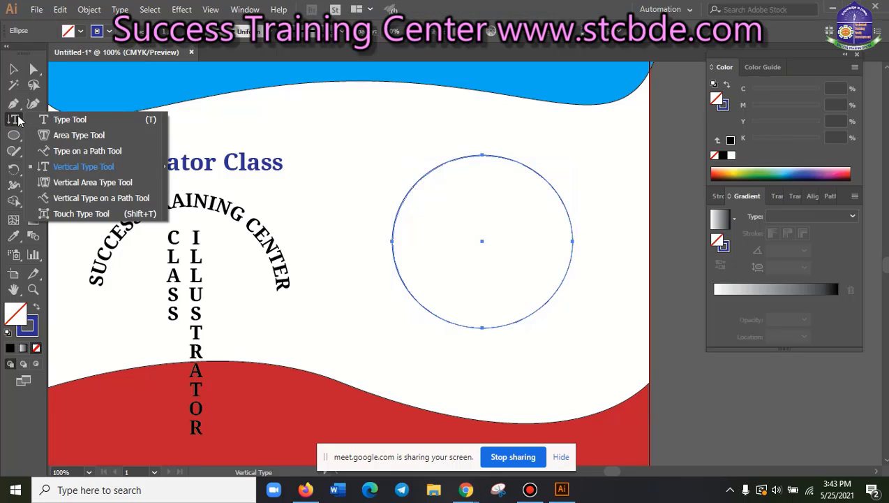
Fill the circle with vertical Lorem ipsum area type and move it onto the blue top band
left_click(95, 184)
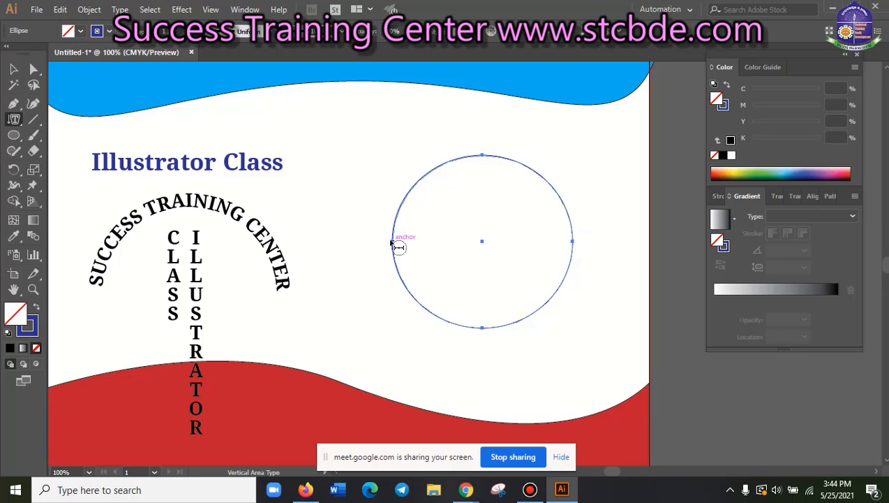
left_click(397, 246)
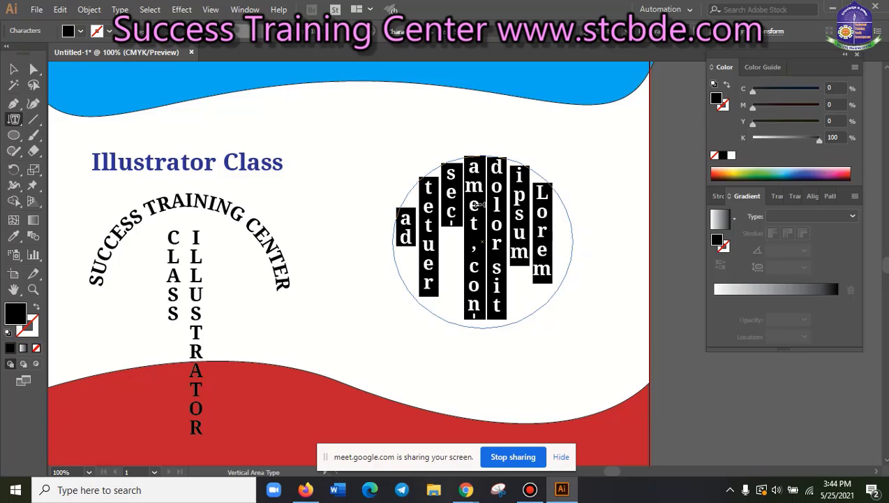
left_click(13, 68)
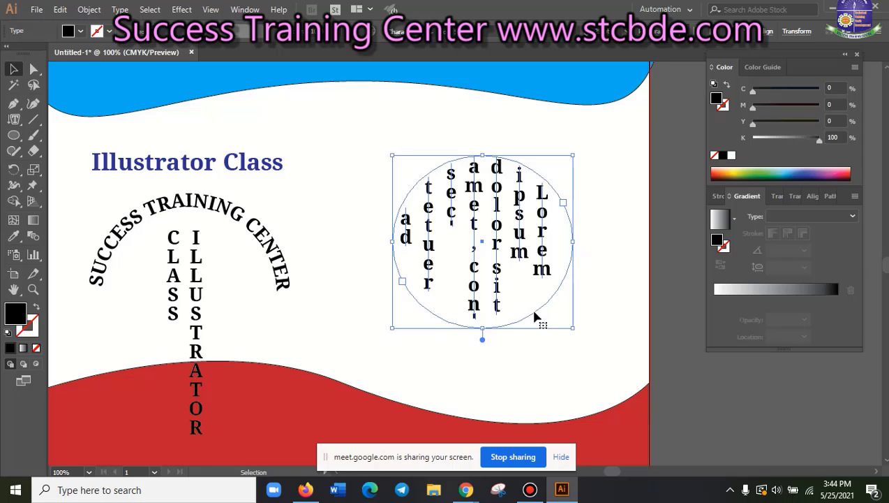
left_click(565, 362)
mouse_move(558, 293)
left_mouse_down()
mouse_move(460, 244)
mouse_move(410, 132)
left_mouse_up()
scroll(460, 244, "up", 2)
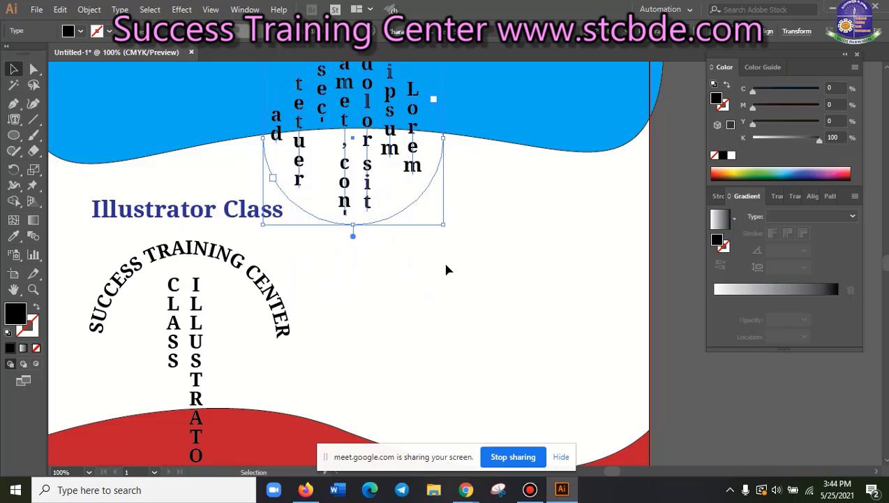
Draw another circle on the right side of the page
left_click(14, 121)
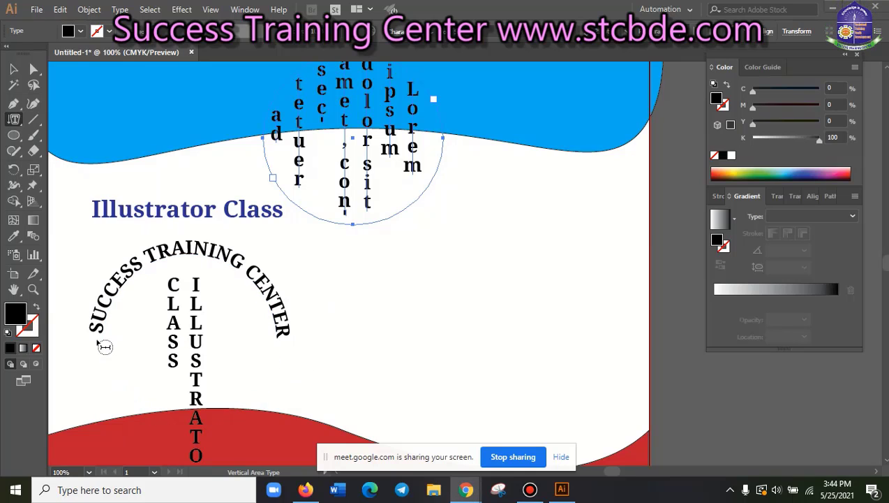
right_click(18, 122)
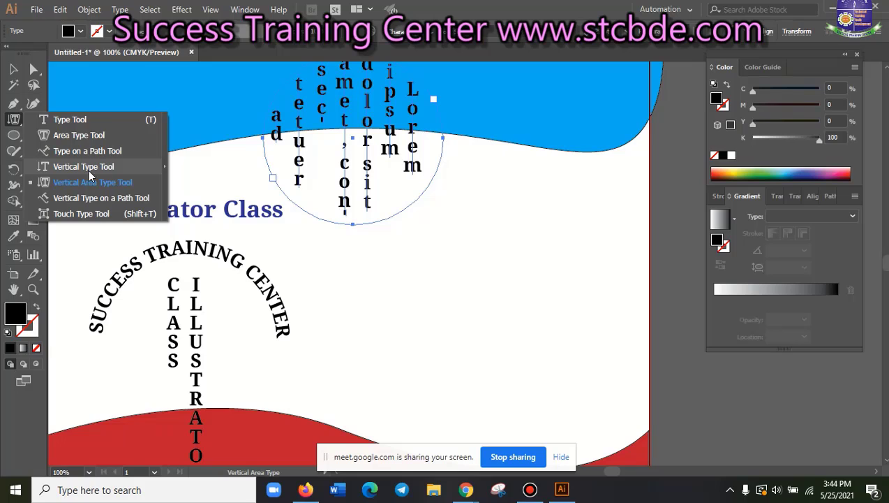
left_click(17, 138)
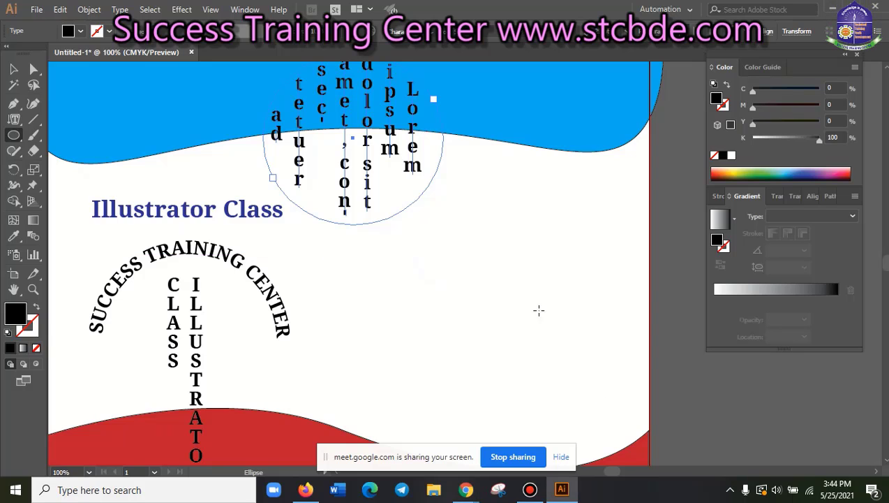
left_click_drag(372, 243, 538, 402)
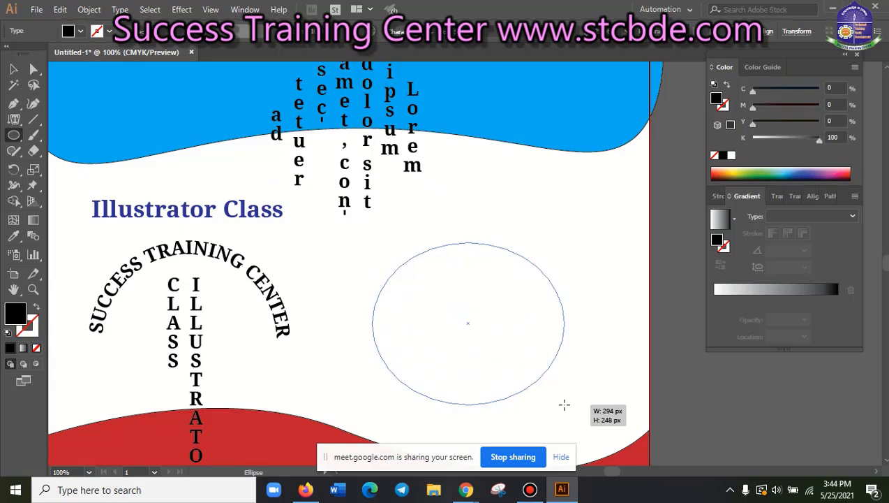
left_click_drag(538, 402, 551, 407)
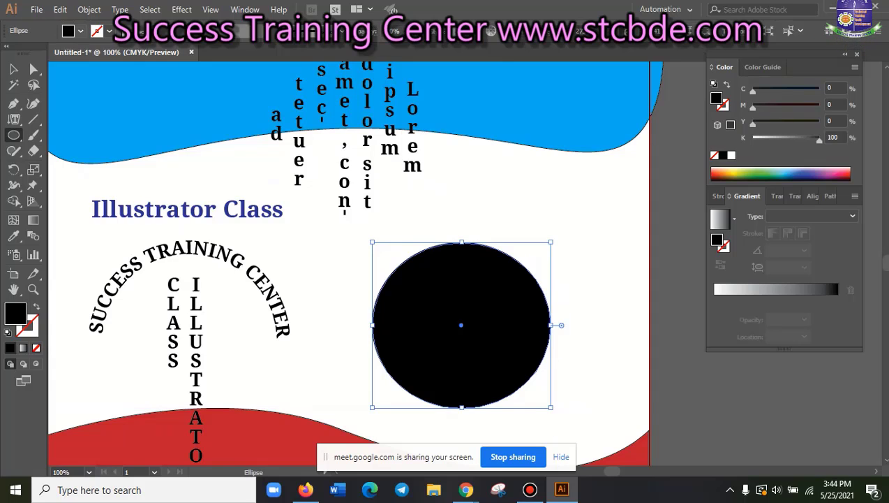
Give the circle a red outline and no fill
left_click(109, 31)
left_click(47, 56)
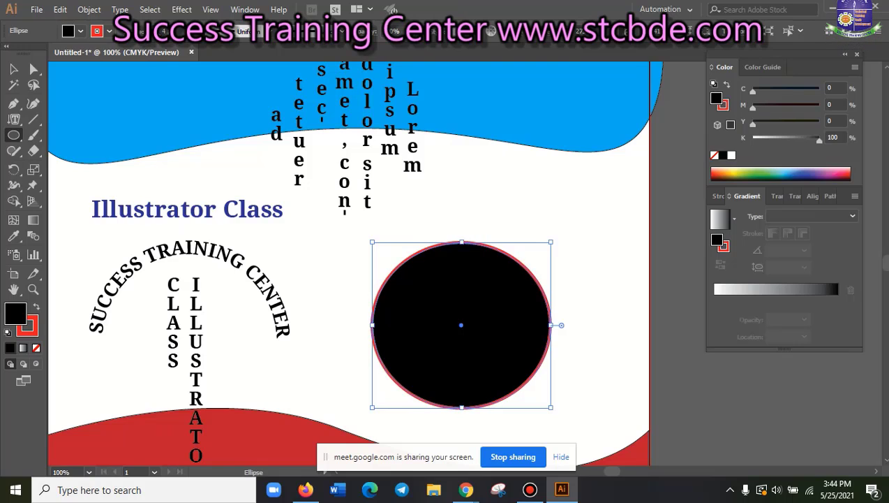
left_click(80, 30)
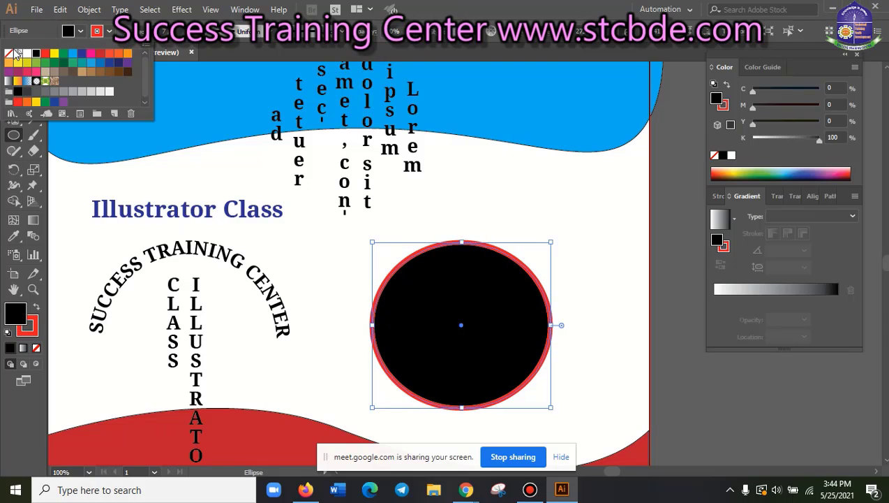
left_click(9, 53)
left_click(529, 6)
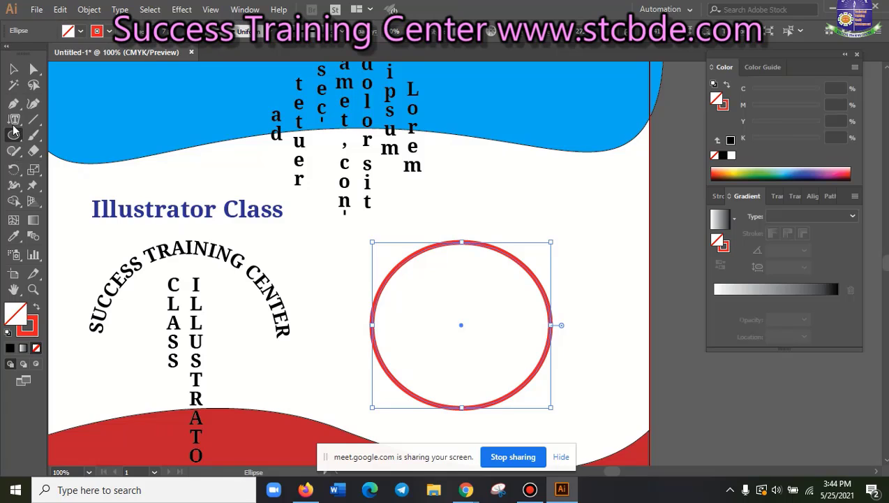
Type 'SUCCESS TRAINING CENTER' as vertical text along the right-hand circle's path
left_click_drag(13, 120, 63, 189)
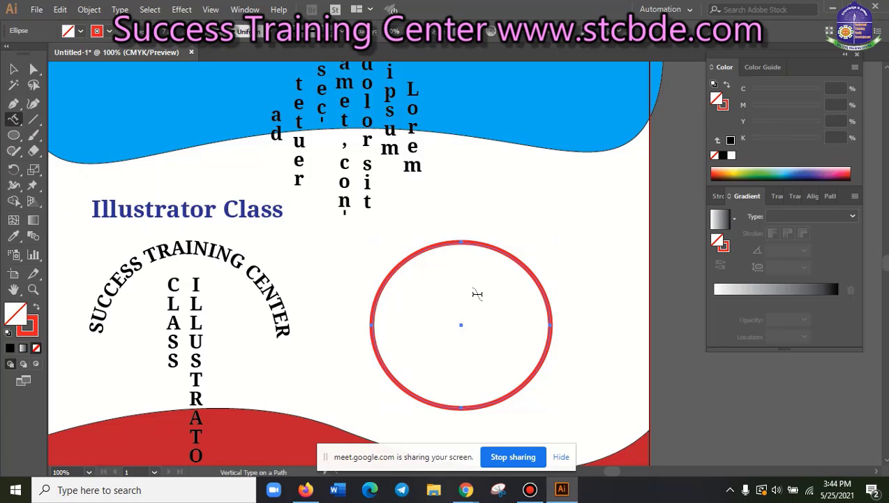
left_click(372, 322)
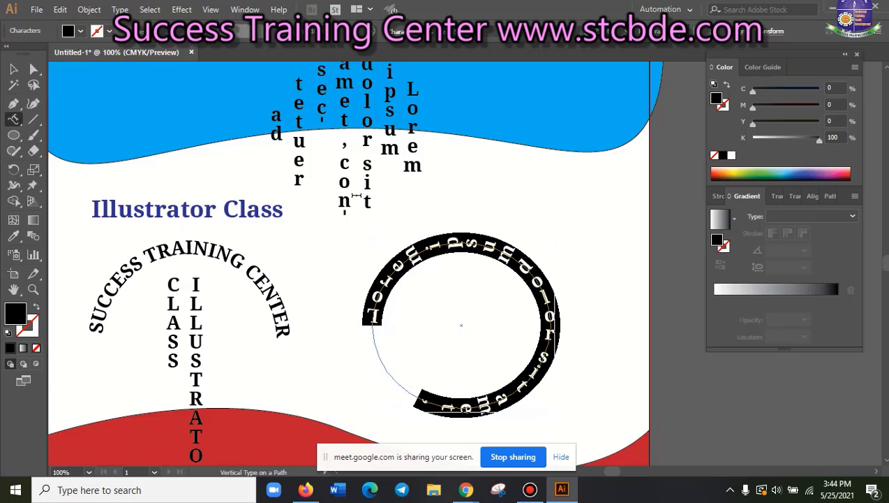
type("SU")
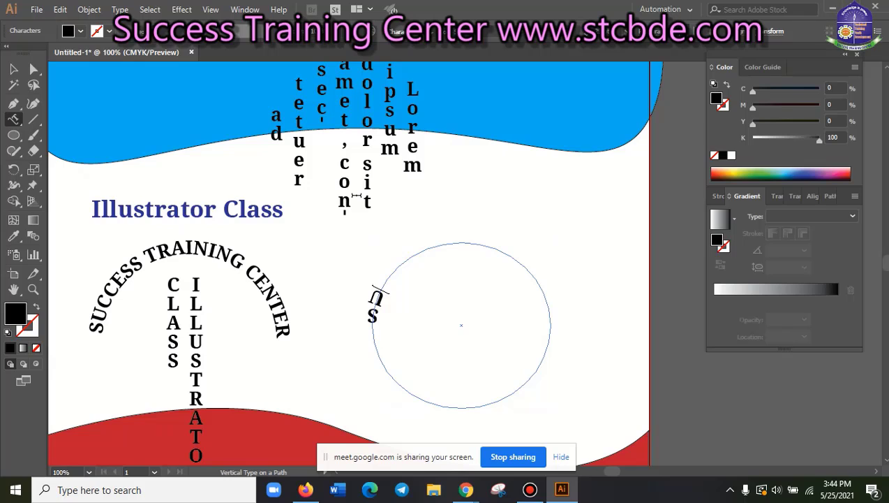
type("CCESS T")
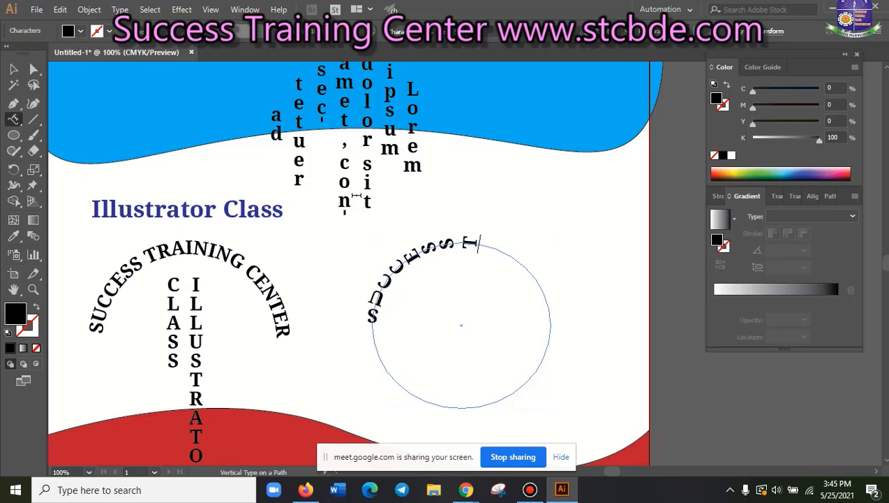
type("RAINING C")
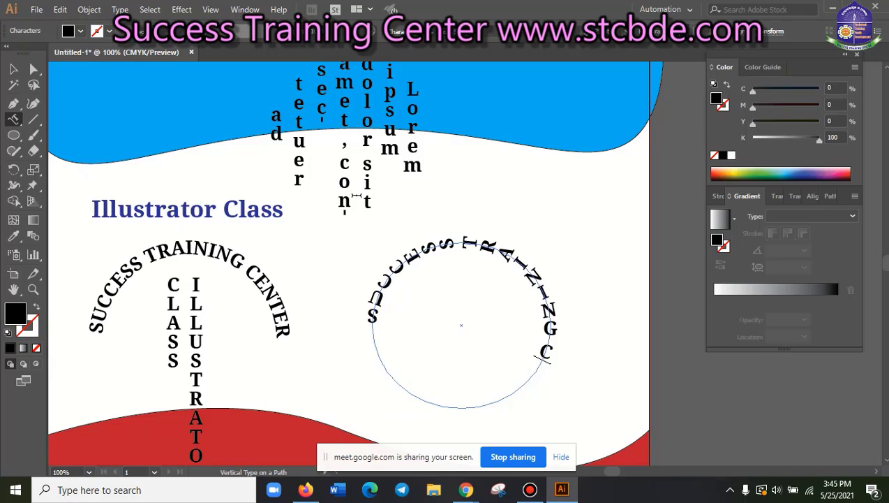
type("ENTER")
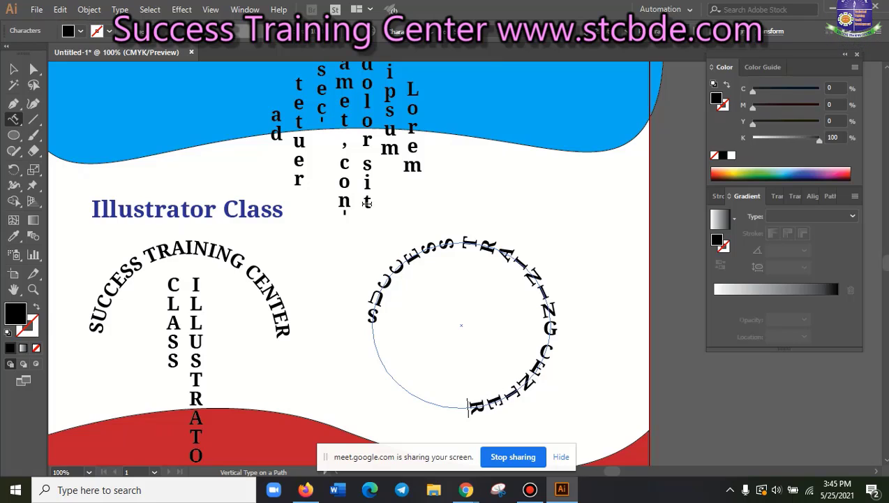
Select the circle text and resize it with Ctrl+Shift+</> to fit the upper arc, then deselect
left_click_drag(472, 406, 551, 264)
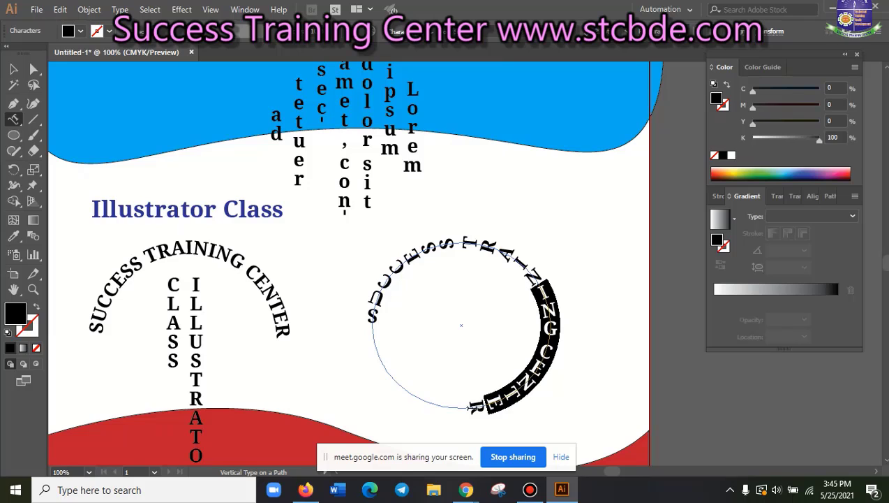
left_click(472, 407)
mouse_move(473, 407)
left_mouse_down()
mouse_move(361, 292)
mouse_move(354, 311)
mouse_move(355, 301)
left_mouse_up()
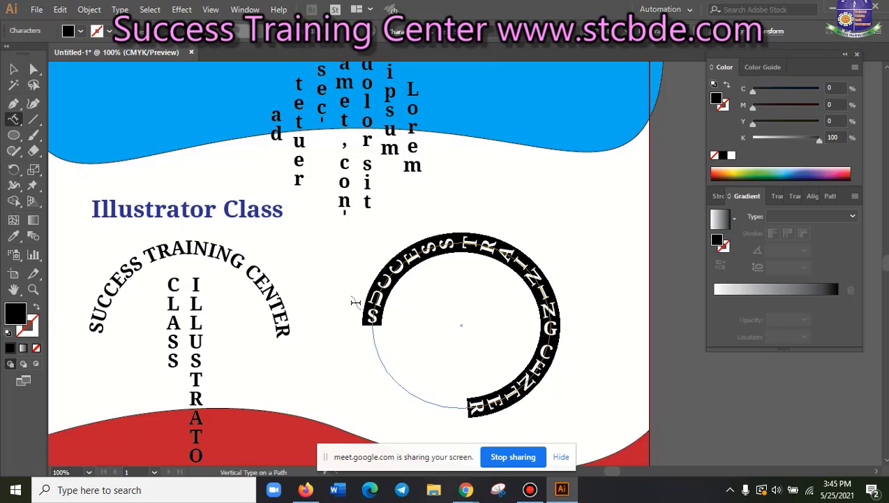
key("ctrl+shift+comma")
key("ctrl+shift+comma")
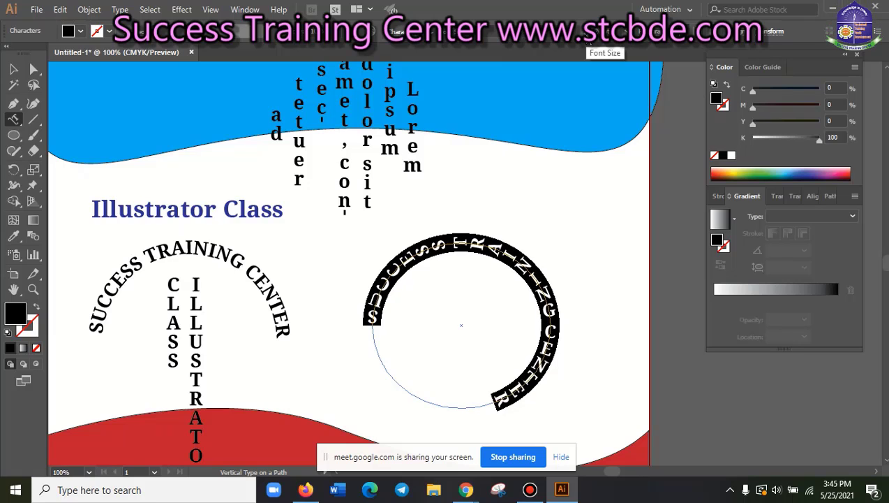
key("ctrl+shift+comma")
key("ctrl+shift+comma")
key("ctrl+shift+comma")
key("ctrl+shift+comma")
key("ctrl+shift+comma")
key("ctrl+shift+comma")
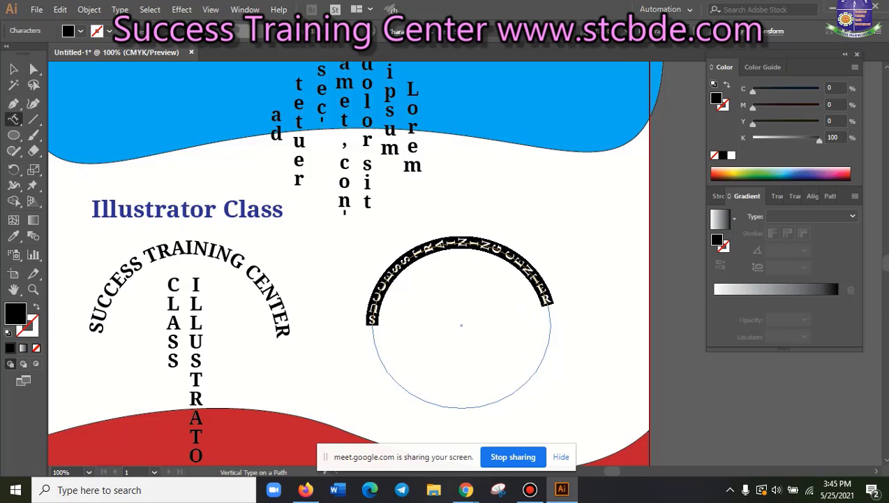
key("ctrl+shift+period")
key("ctrl+shift+period")
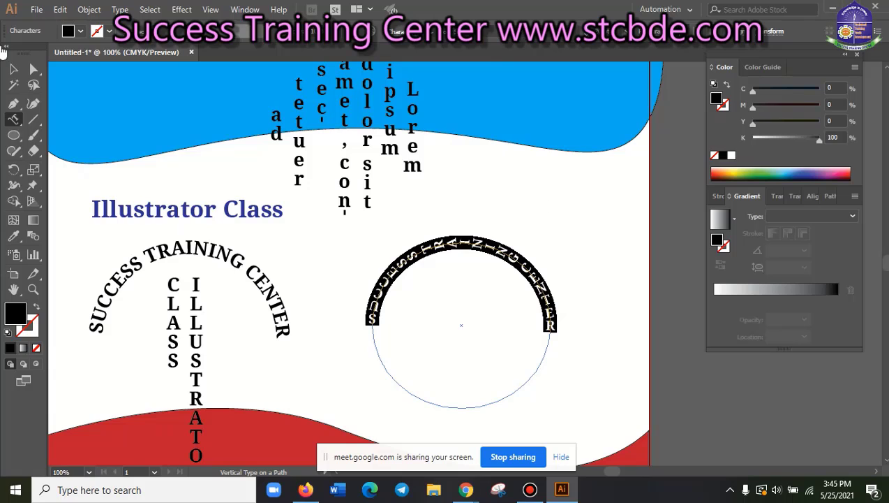
left_click(20, 72)
left_click(559, 270)
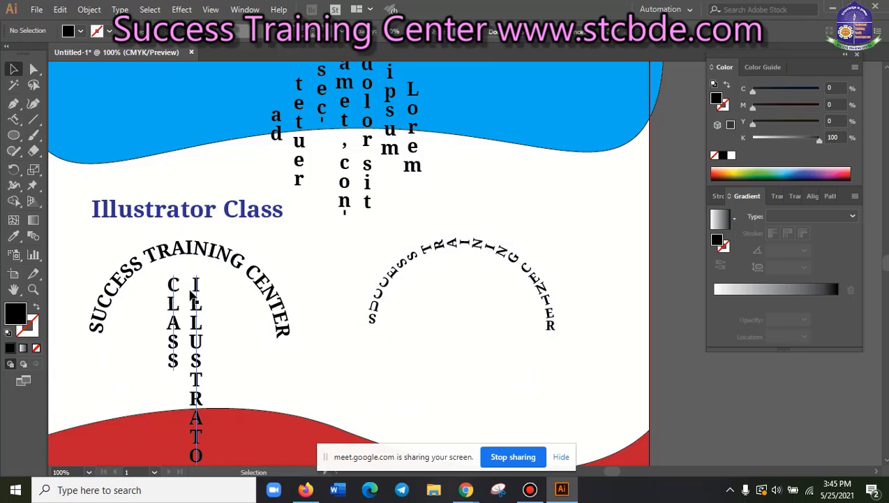
Marquee-select every circular and vertical path-text sample together with its circle
left_click(372, 306)
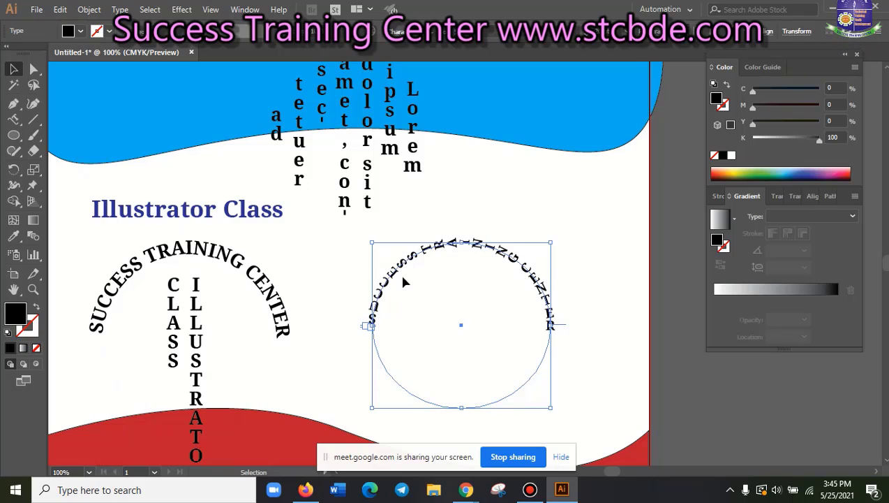
left_click(591, 248)
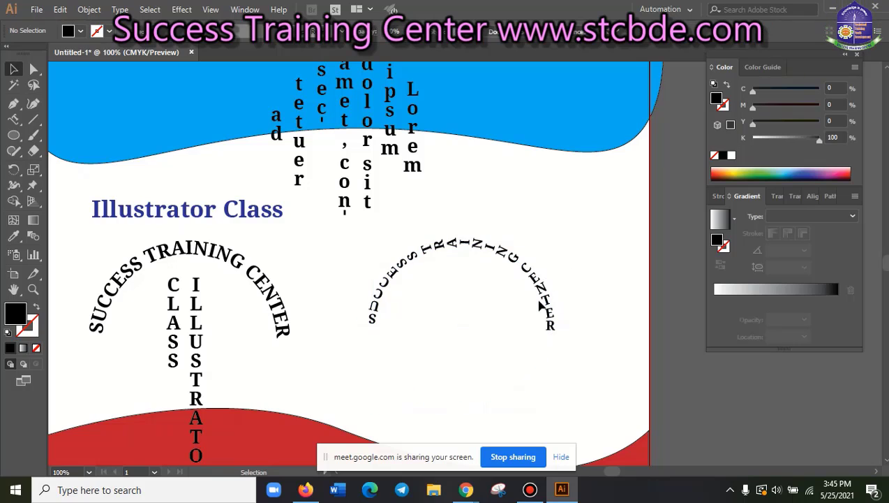
left_click(15, 122)
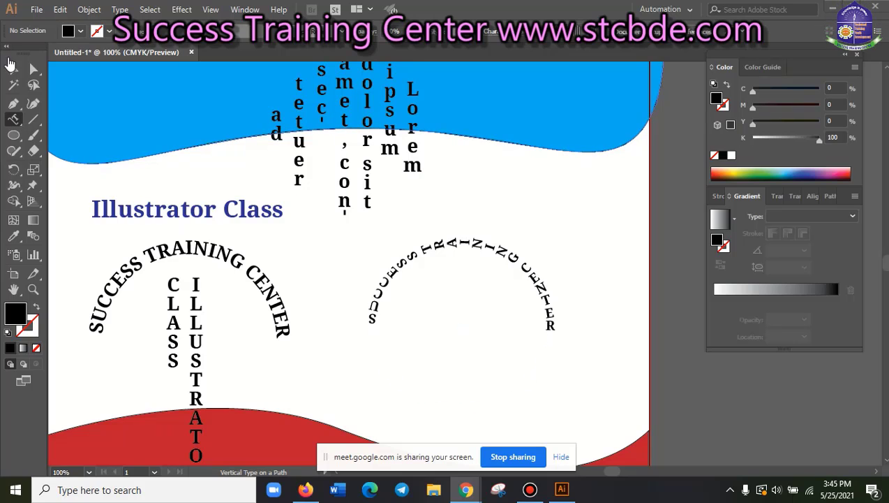
left_click(13, 68)
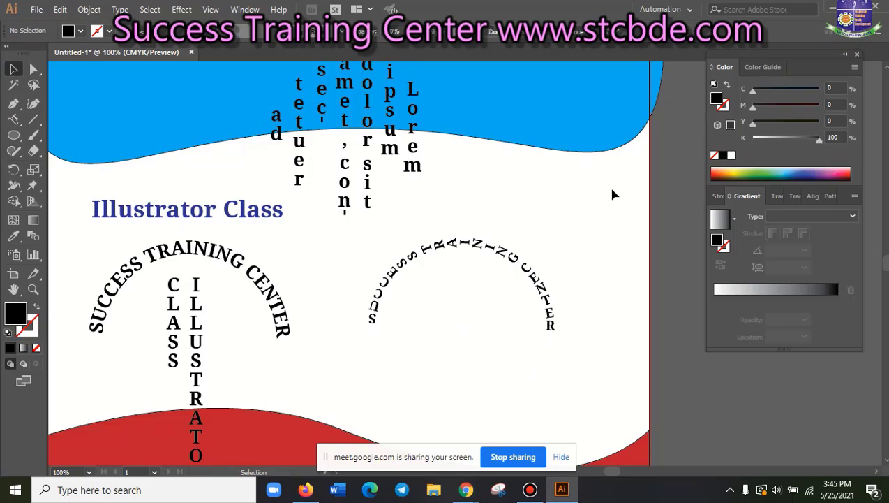
left_click_drag(600, 181, 197, 392)
left_click_drag(110, 375, 91, 370)
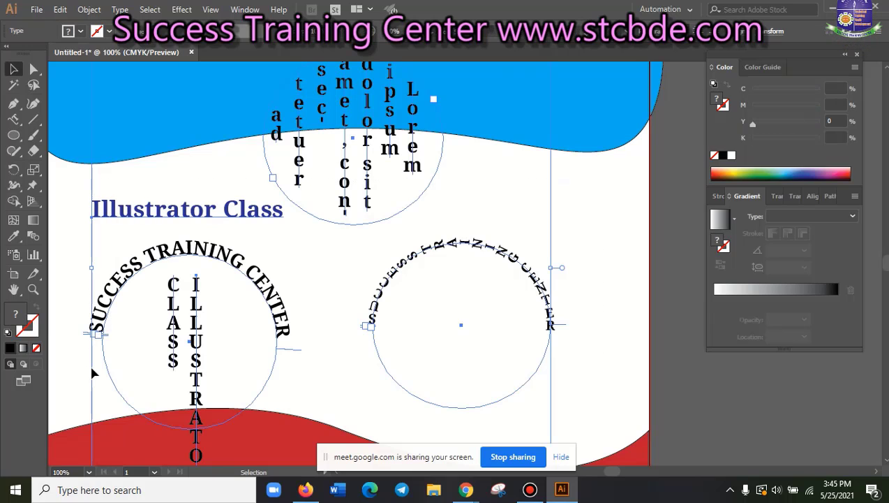
Delete the text samples and circles, then draw a trial slanted line across the white area
key("Delete")
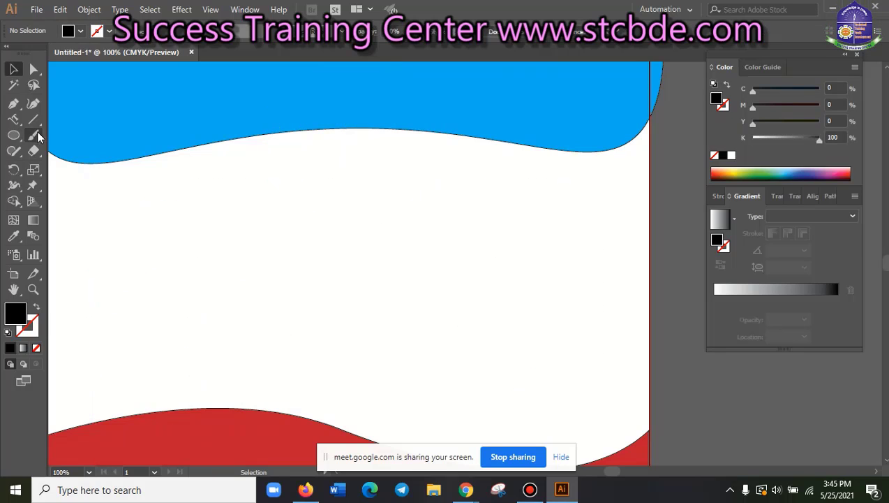
left_click(34, 121)
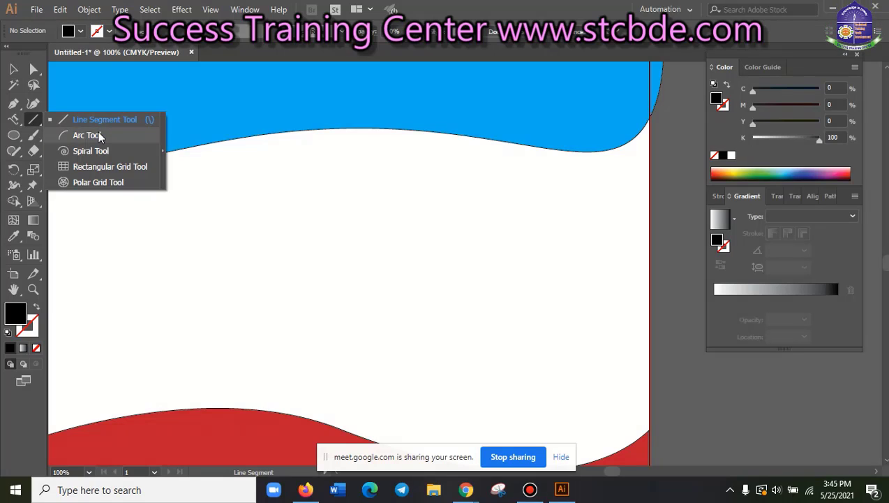
left_click(91, 119)
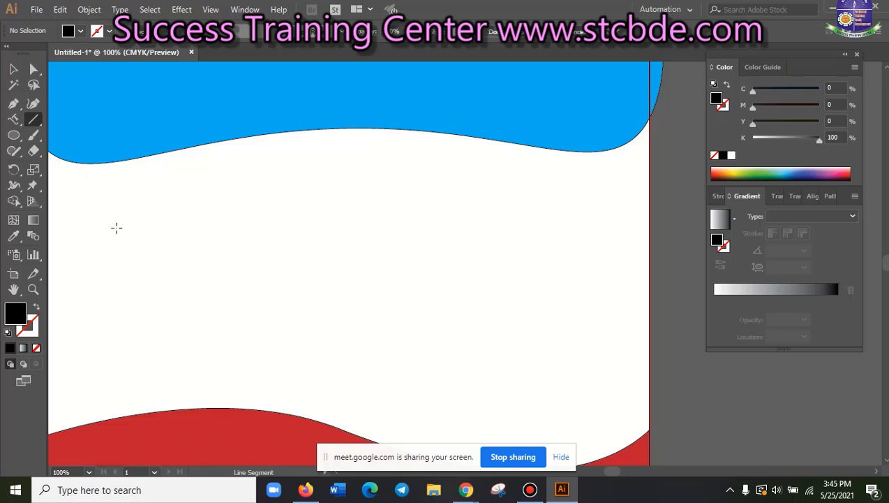
mouse_move(101, 227)
left_mouse_down()
mouse_move(338, 225)
mouse_move(370, 274)
mouse_move(500, 262)
left_mouse_up()
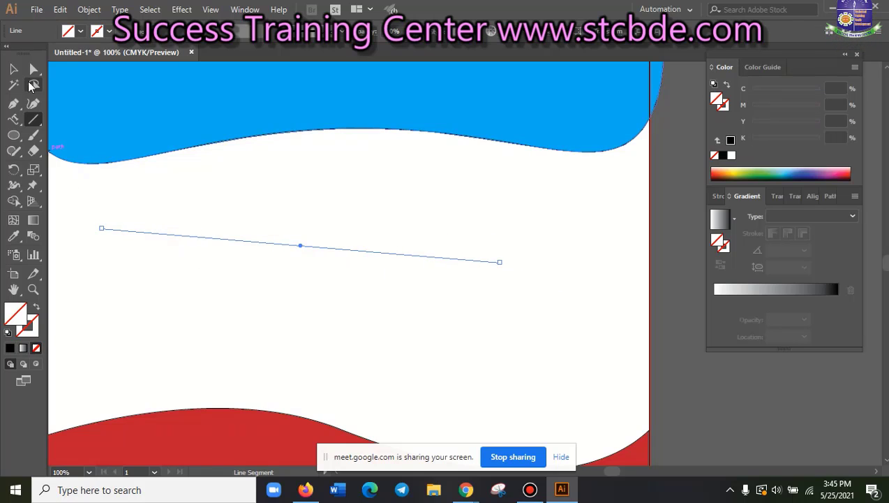
left_click(13, 69)
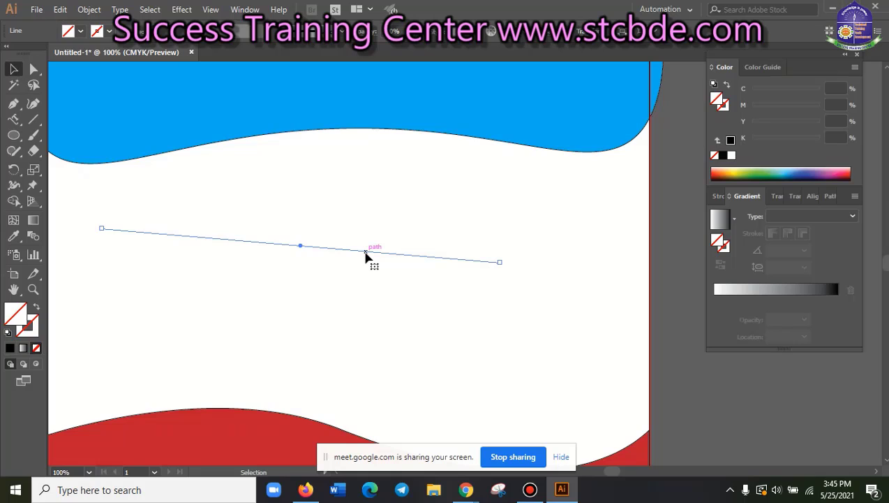
key("ctrl+shift+a")
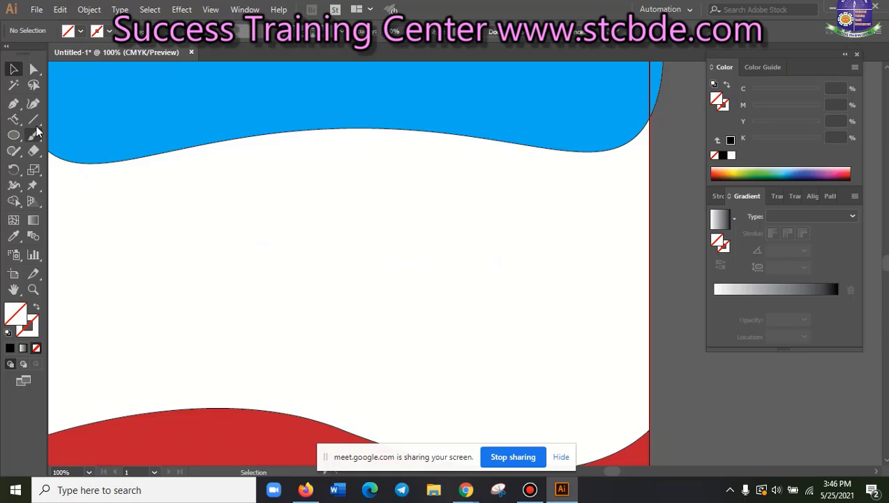
Draw a horizontal line across the white band and give it a magenta stroke
left_click(34, 121)
left_click_drag(118, 235, 479, 242)
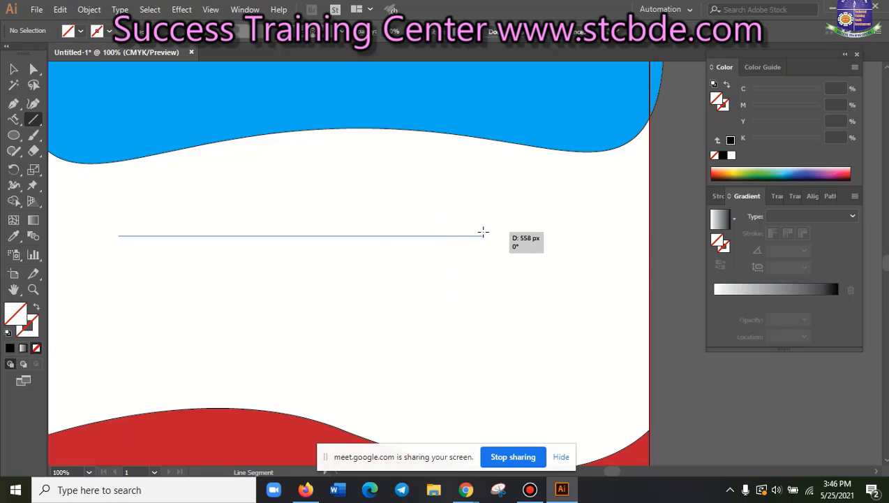
left_click_drag(479, 241, 436, 236)
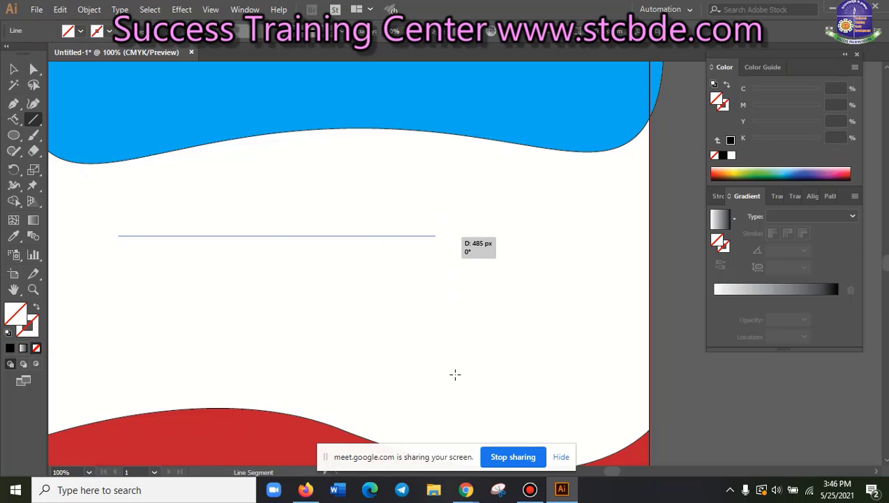
left_click(109, 32)
left_click(91, 55)
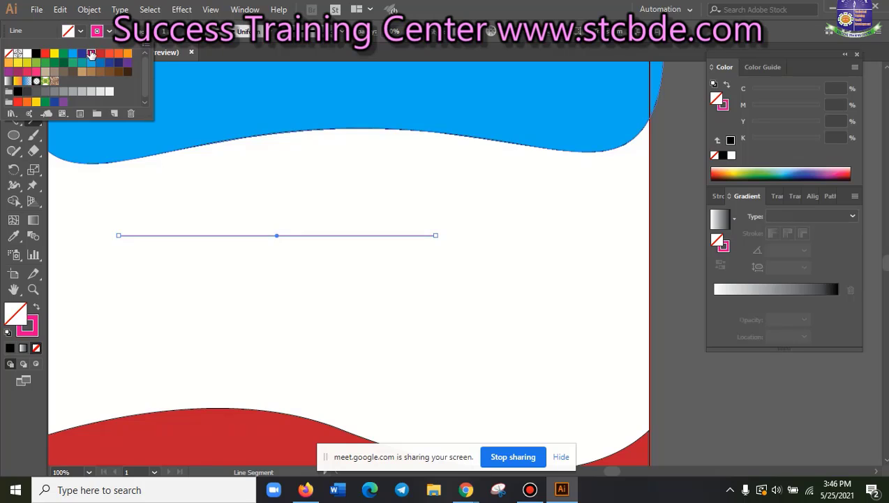
left_click(546, 6)
Reselect and deselect the magenta line to check its colour
key("v")
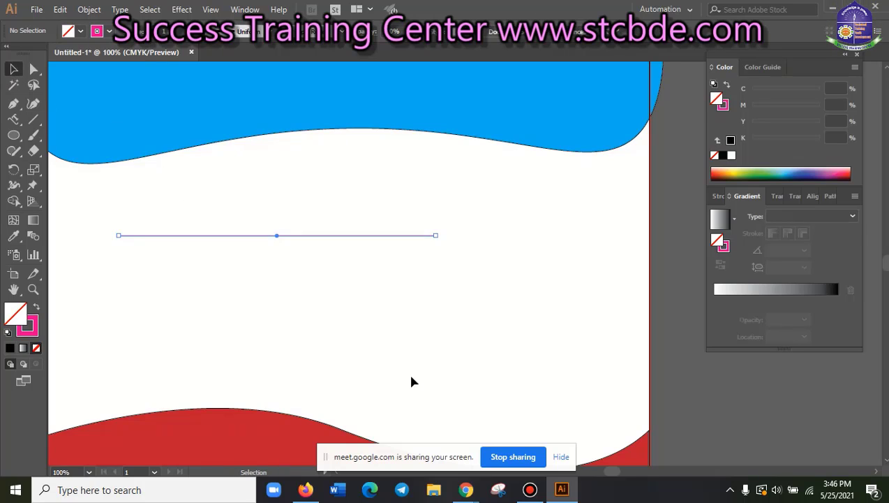
left_click(408, 371)
left_click_drag(477, 203, 159, 316)
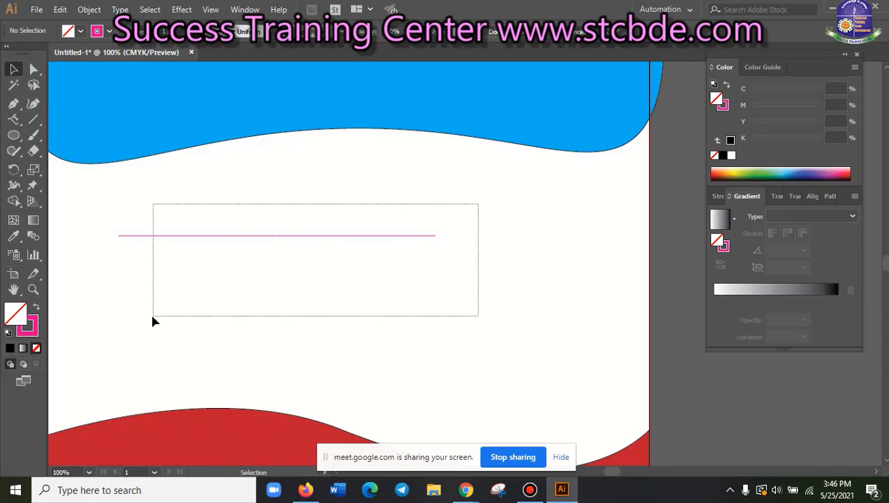
left_click(360, 309)
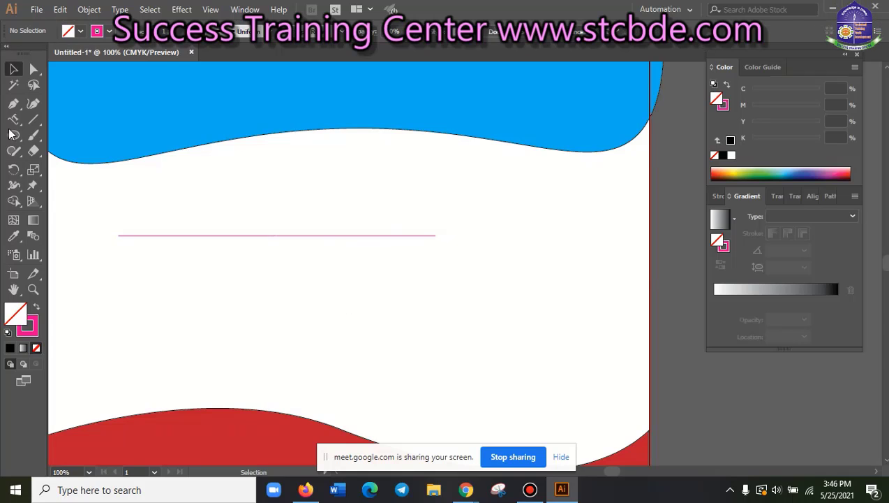
left_click(34, 119)
Draw a magenta quarter-circle arc in the lower left, below the pink line
left_click(109, 136)
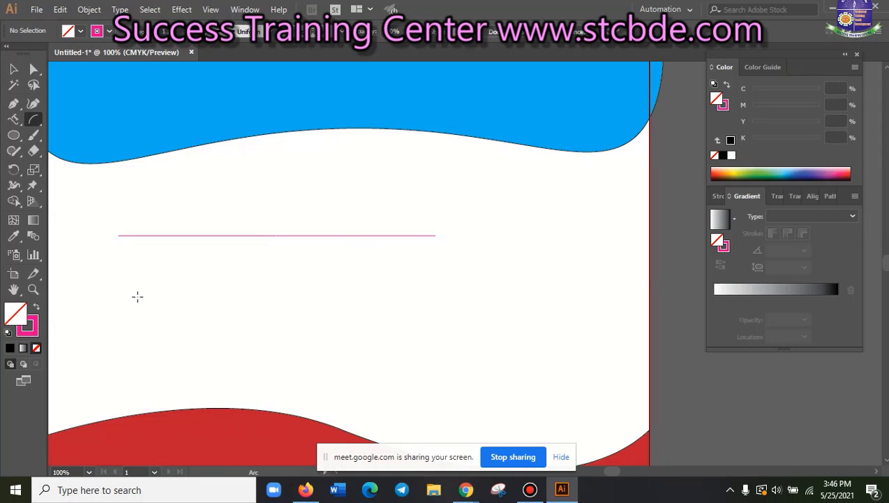
left_click_drag(133, 363, 226, 283)
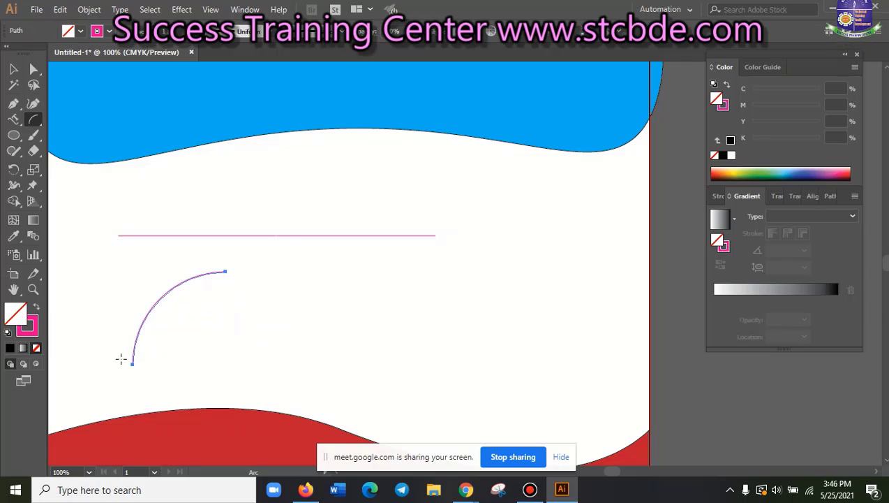
left_click(13, 70)
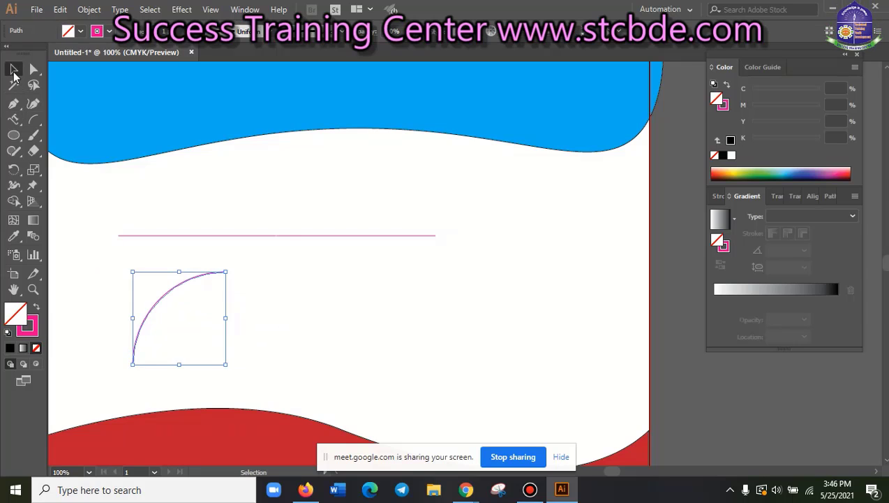
key("ctrl+shift+a")
left_click(173, 289)
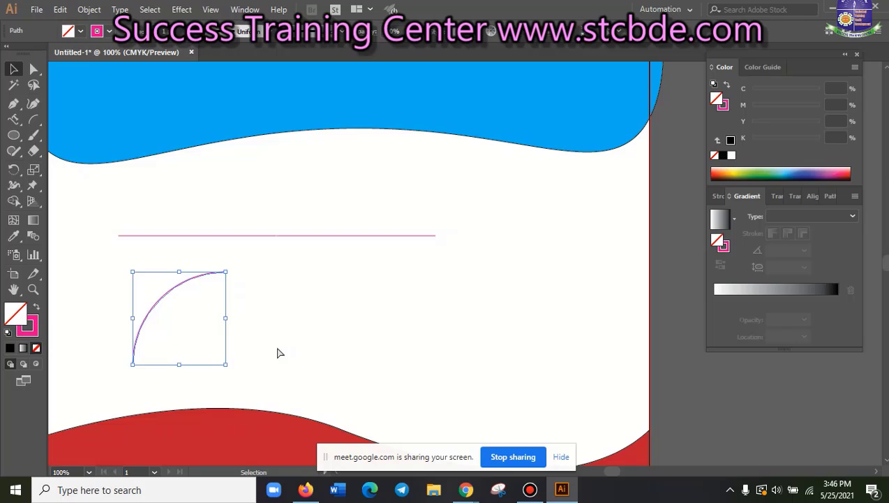
key("a")
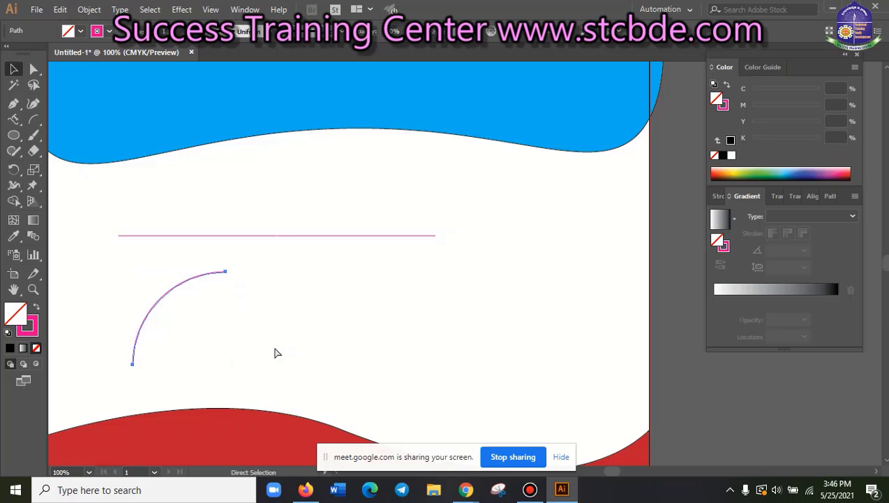
key("v")
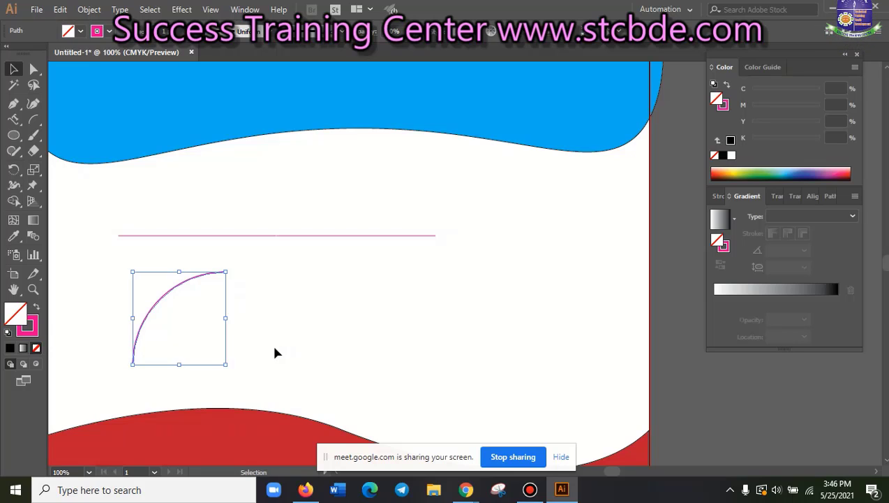
Add a smaller arc inside the first and paste an offset copy nudged down and right
mouse_move(225, 363)
left_mouse_down()
mouse_move(206, 345)
mouse_move(216, 353)
left_mouse_up()
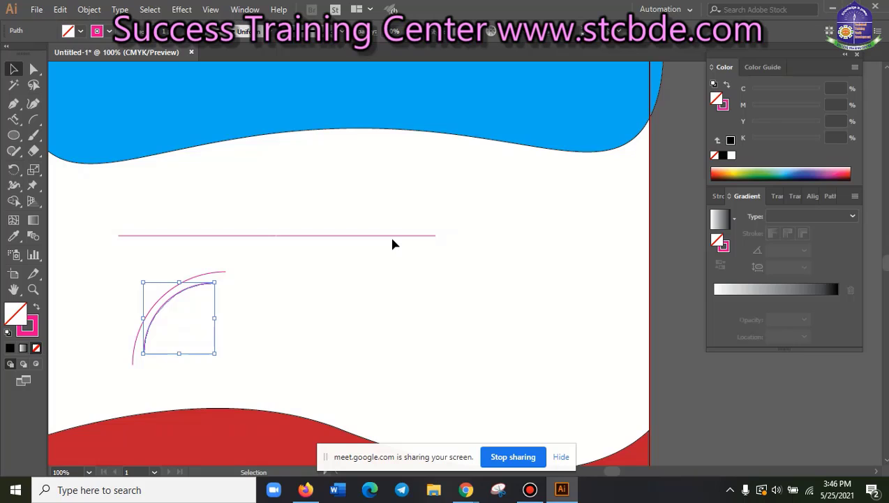
key("Down")
key("Down")
key("Down")
key("Right")
key("Right")
key("Right")
key("Right")
key("Right")
key("Right")
key("Right")
key("Right")
key("Right")
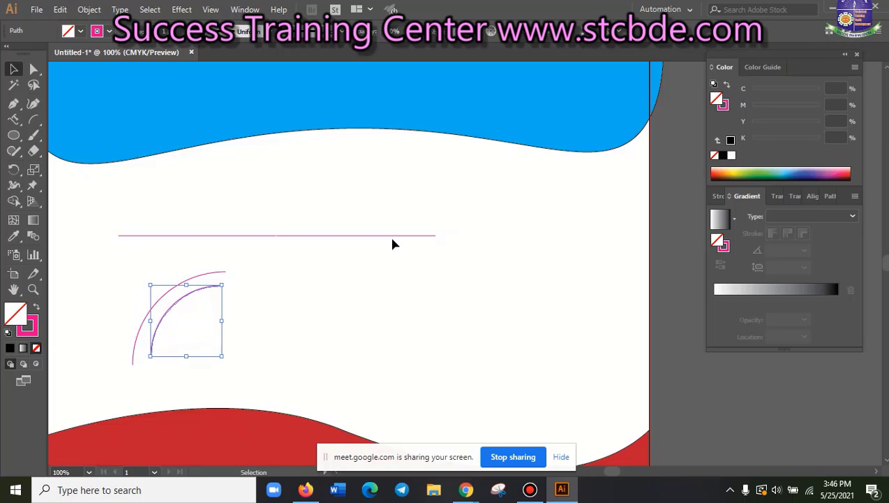
key("a")
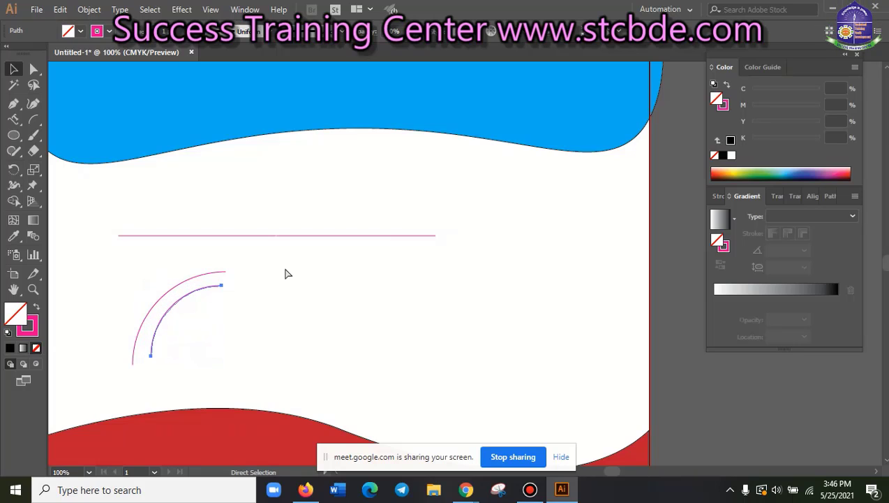
key("v")
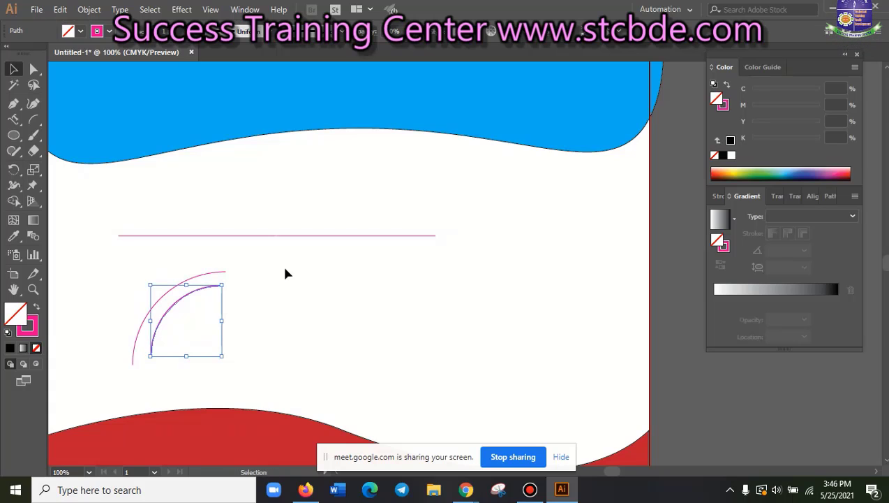
key("ctrl+c")
key("ctrl+f")
key("Right")
key("Right")
key("Right")
key("Down")
key("Right")
key("Right")
key("Right")
key("Down")
key("Down")
key("Down")
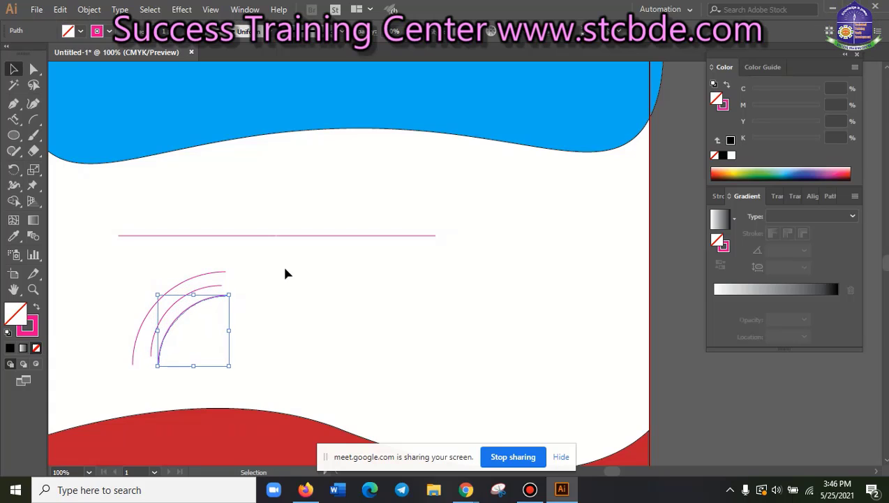
key("Right")
key("Right")
key("Right")
key("Right")
key("Right")
key("Right")
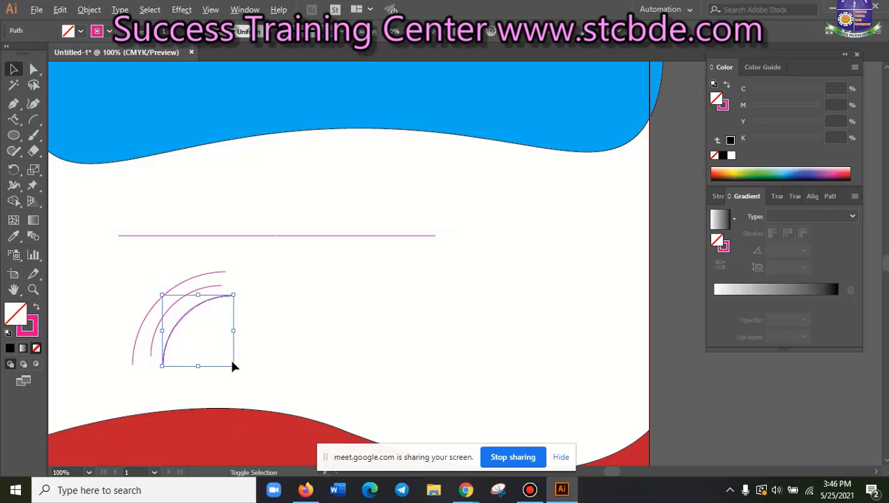
Shrink the innermost arc, nudge it up and left, and check all three arcs together
left_click_drag(234, 364, 233, 358)
key("Left")
key("Left")
key("Left")
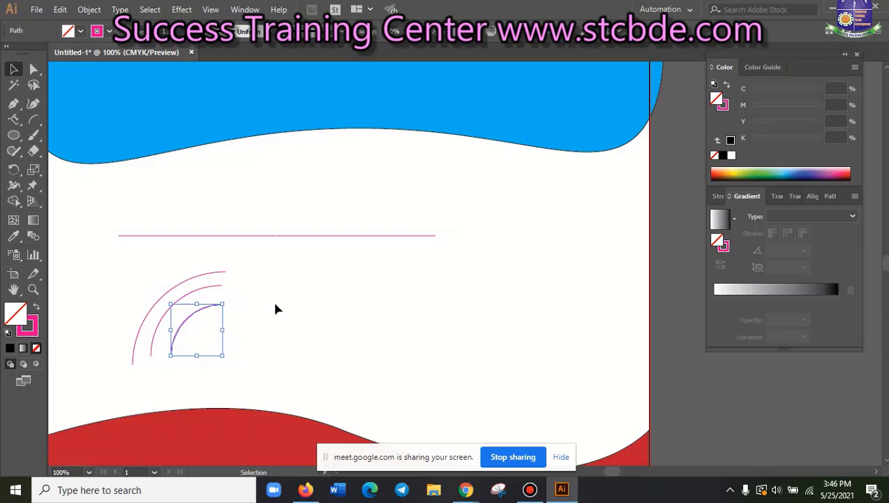
key("Up")
key("Up")
key("Up")
key("Left")
key("Left")
key("Left")
key("Up")
key("Up")
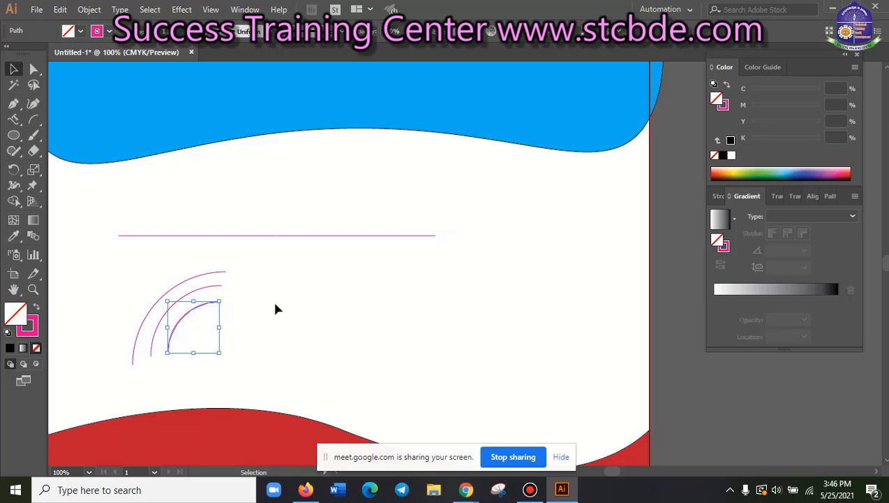
left_click(275, 308)
left_click_drag(132, 276, 262, 349)
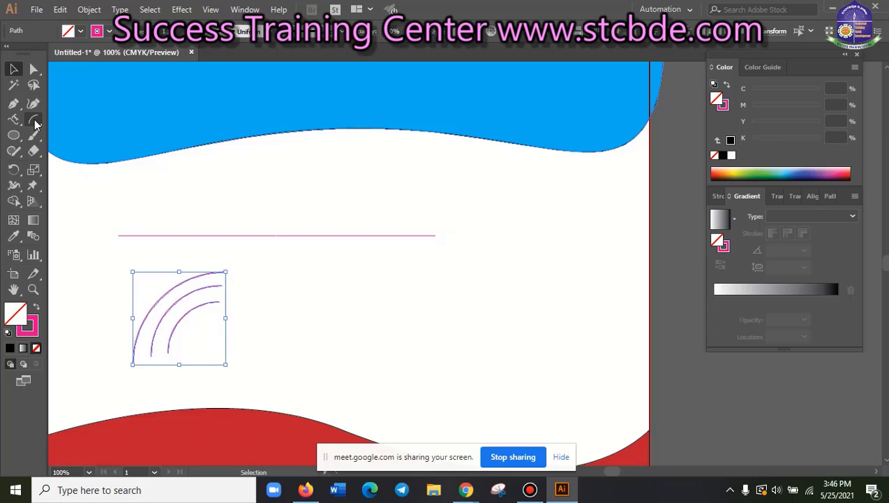
left_click(347, 339)
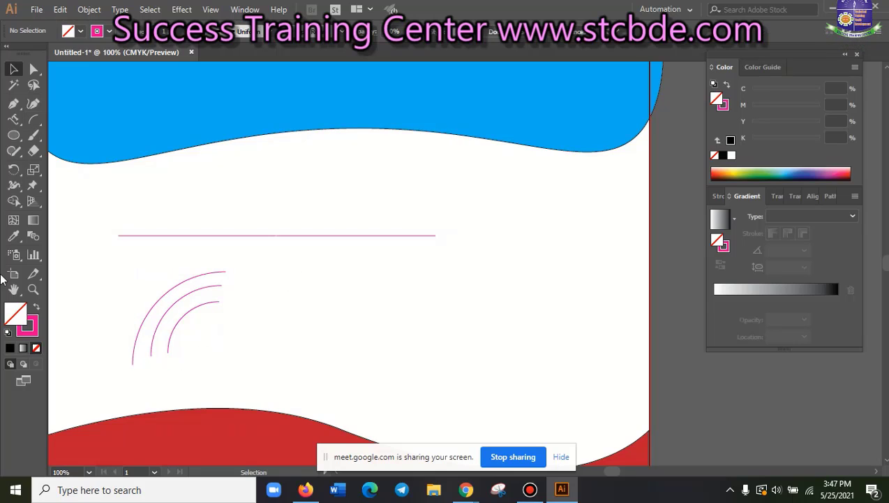
left_click(33, 120)
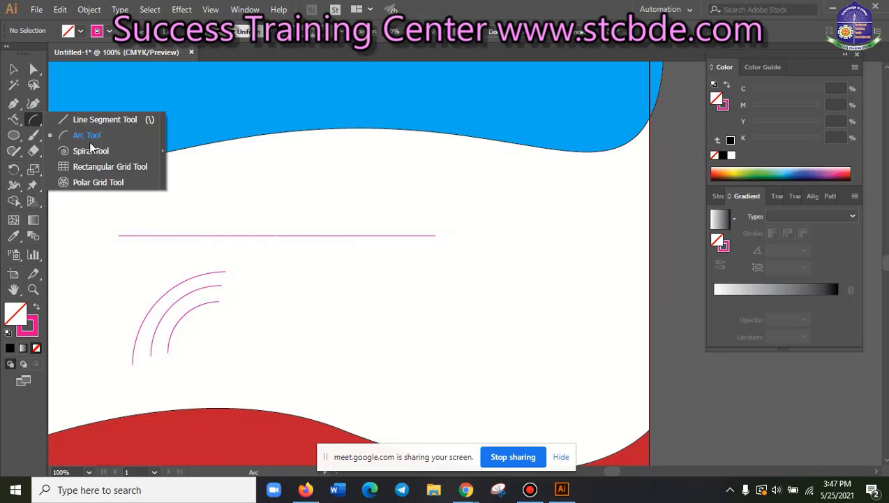
Drag out a spiral beside the magenta arcs and give it a CMYK Cyan stroke
left_click(125, 153)
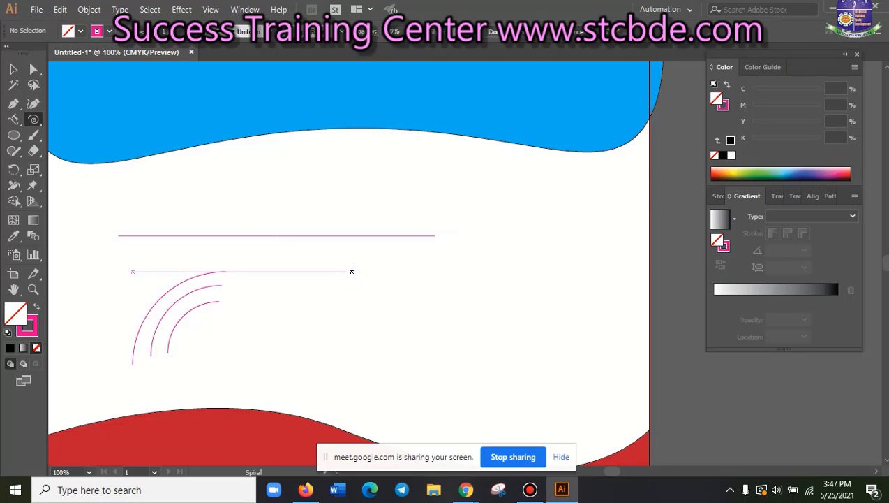
left_click_drag(349, 276, 411, 279)
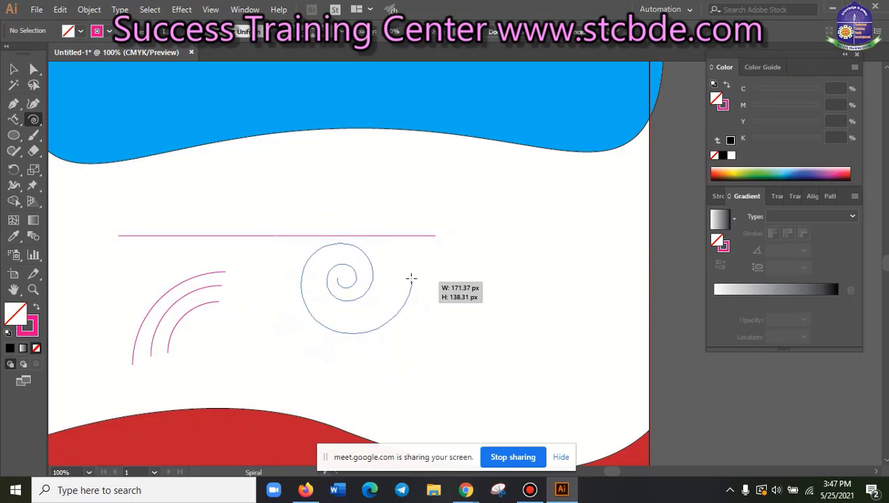
left_click_drag(412, 279, 400, 259)
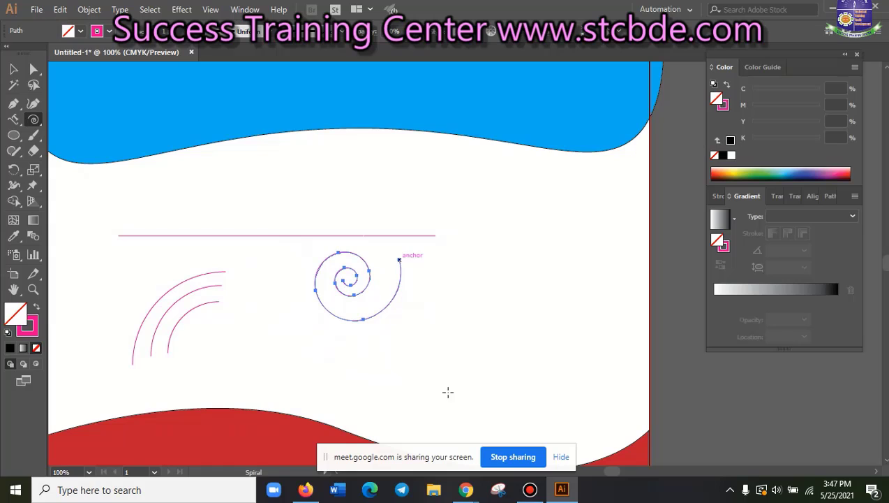
left_click(110, 32)
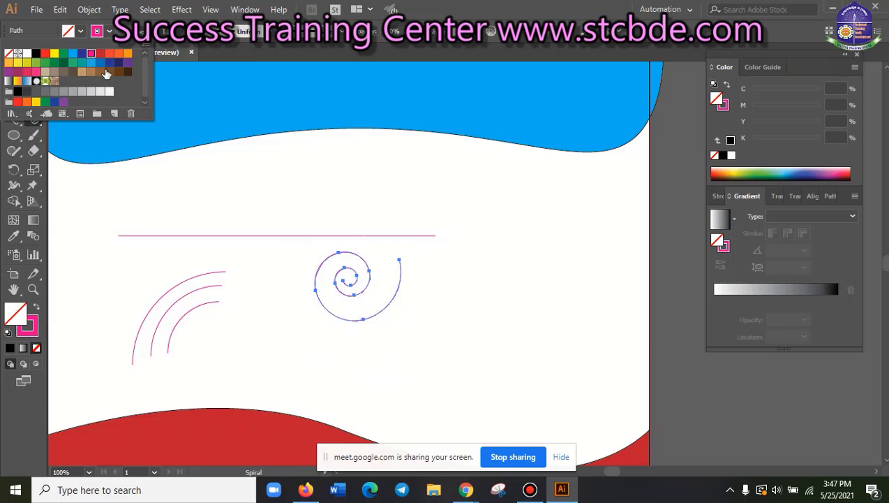
left_click(74, 54)
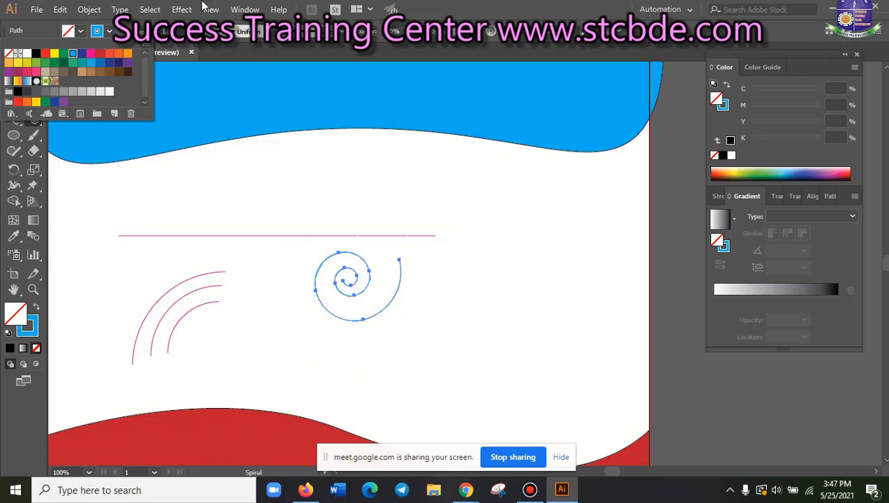
left_click(461, 6)
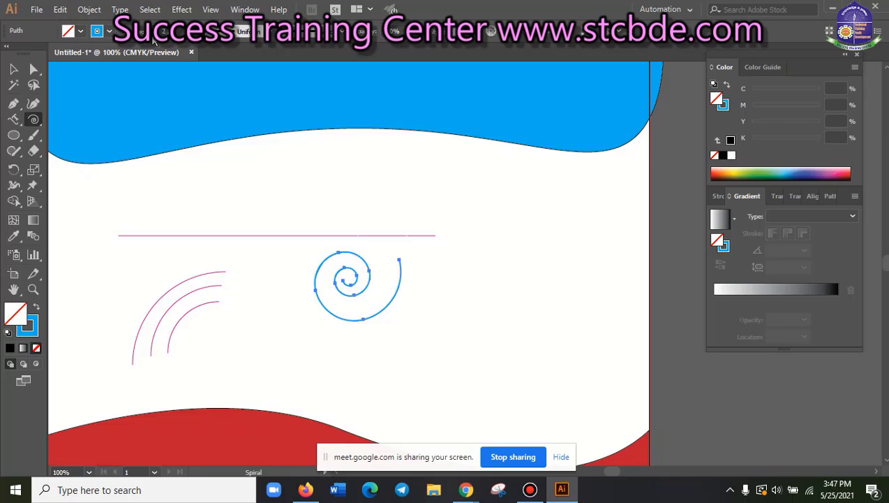
left_click(13, 69)
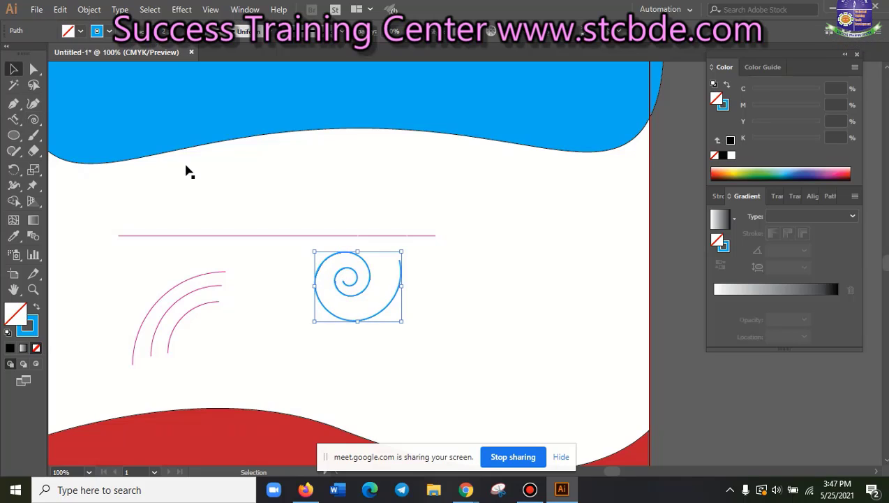
left_click(580, 378)
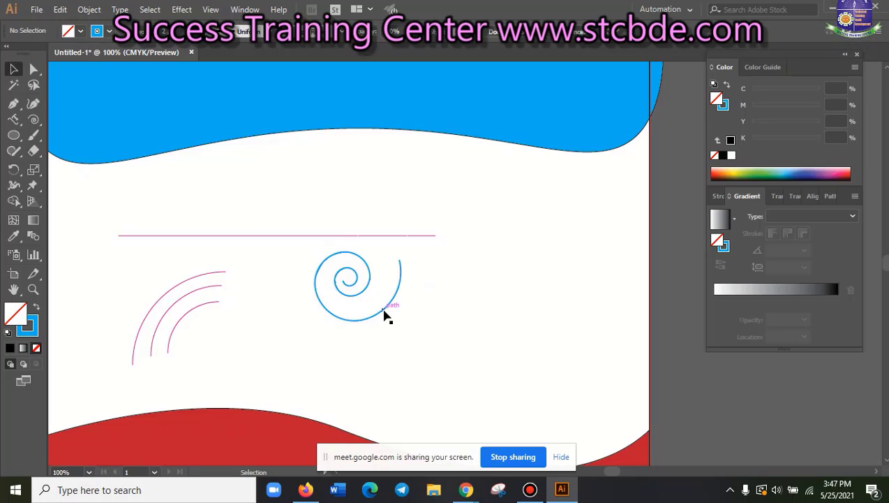
left_click(33, 120)
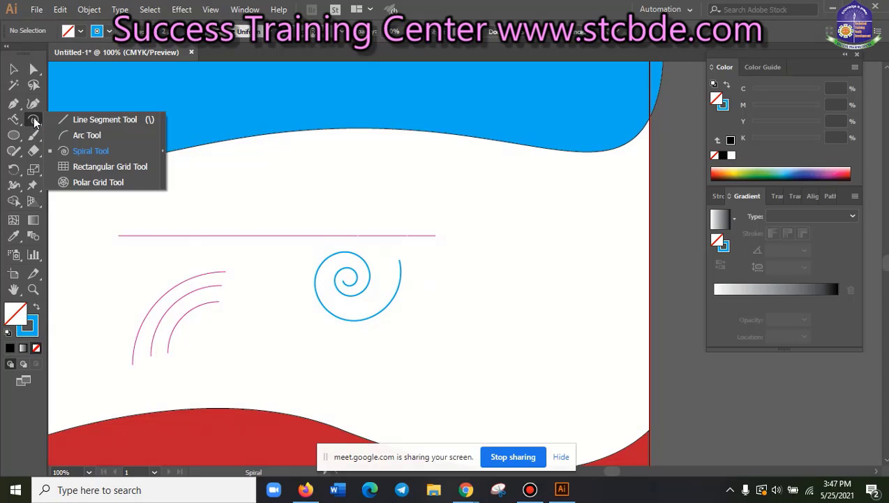
Draw a rectangular grid right of the spiral and shift it slightly left
left_click(81, 166)
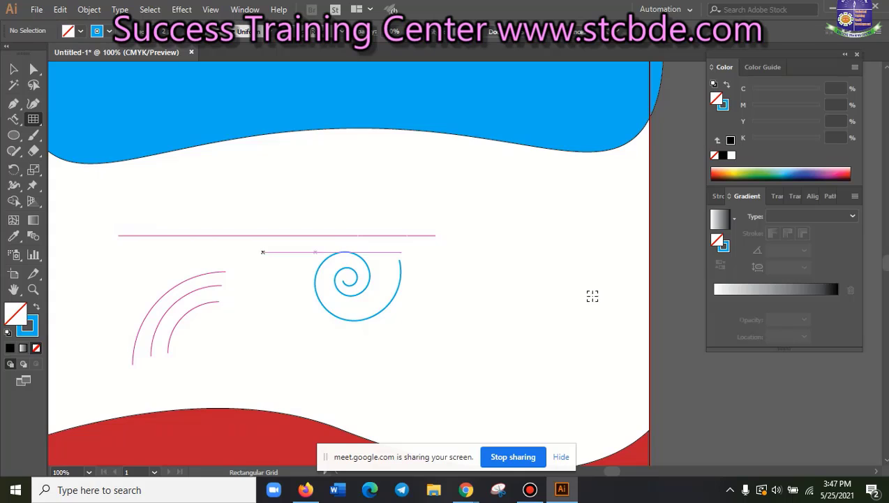
scroll(613, 319, "down", 1)
left_click_drag(466, 249, 642, 375)
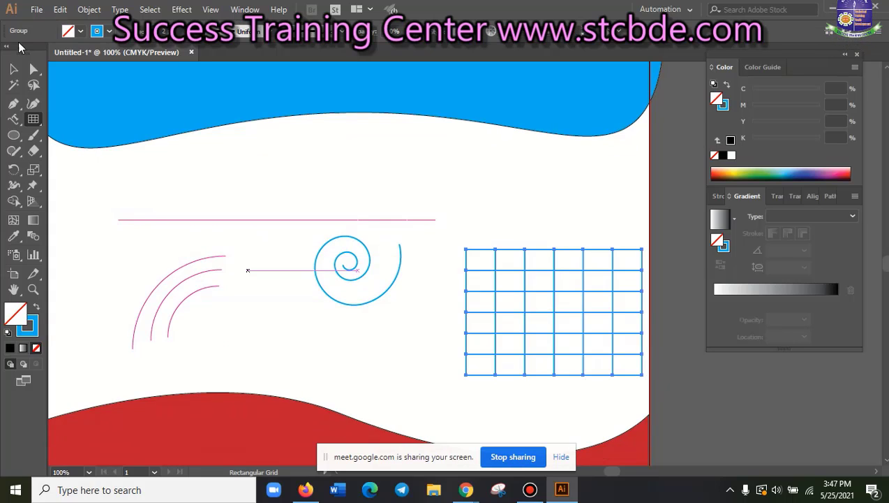
left_click(13, 69)
left_click_drag(543, 273, 513, 275)
left_click(612, 427)
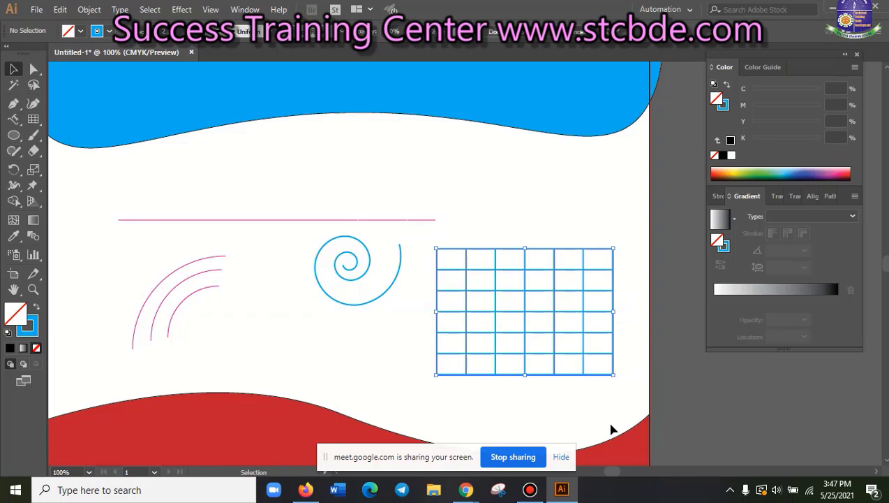
left_click(584, 348)
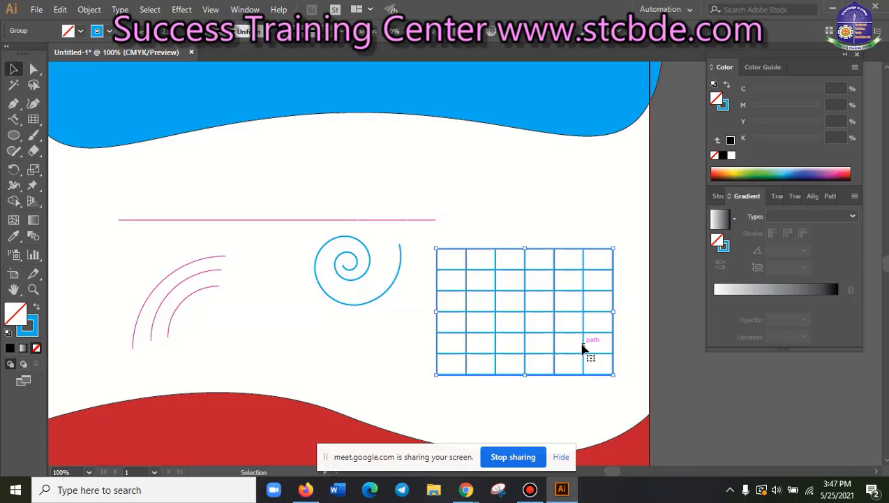
left_click(33, 119)
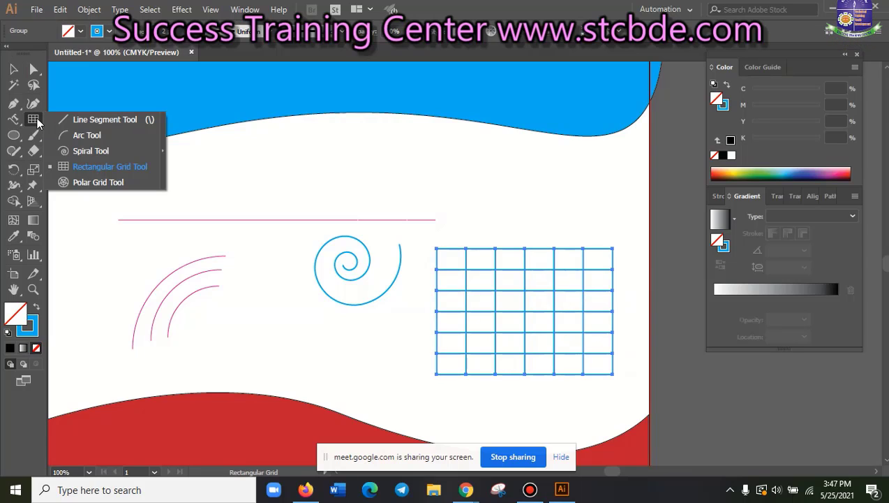
Draw a polar grid, enlarge it around its centre, and move it up above the pink line
left_click(96, 185)
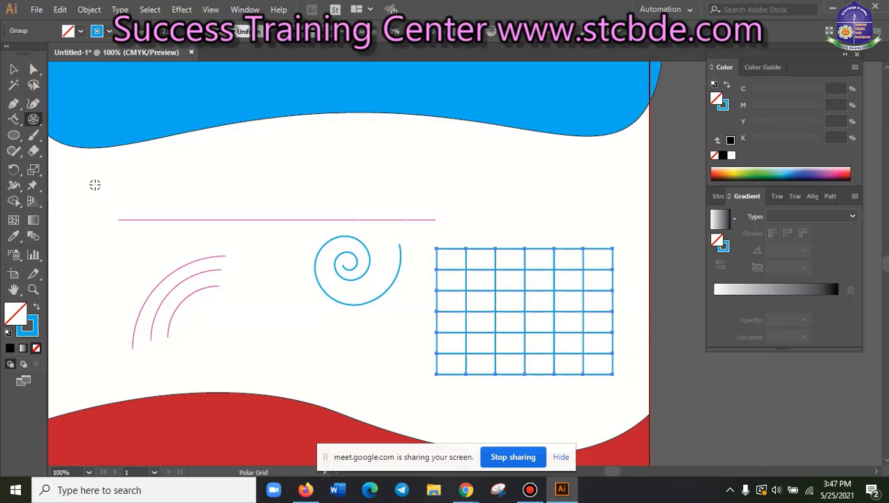
scroll(357, 294, "down", 2)
scroll(357, 301, "up", 3)
scroll(324, 318, "up", 4)
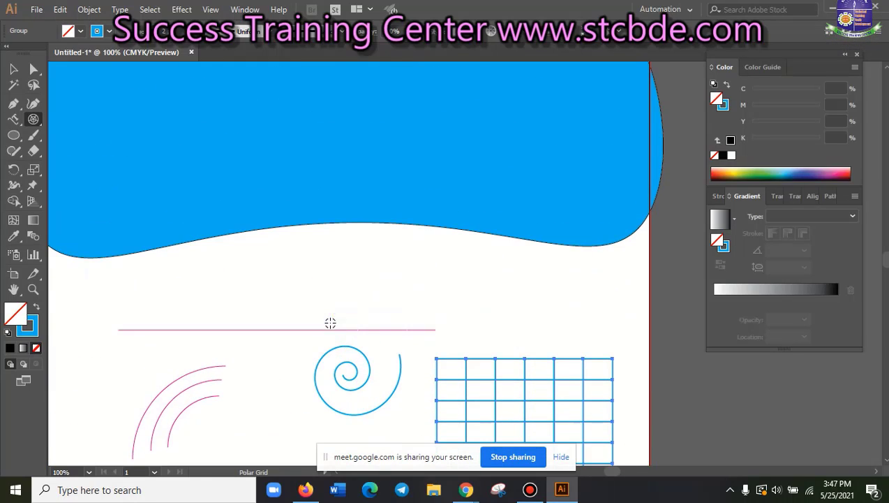
mouse_move(289, 253)
left_mouse_down()
mouse_move(350, 296)
mouse_move(361, 318)
left_mouse_up()
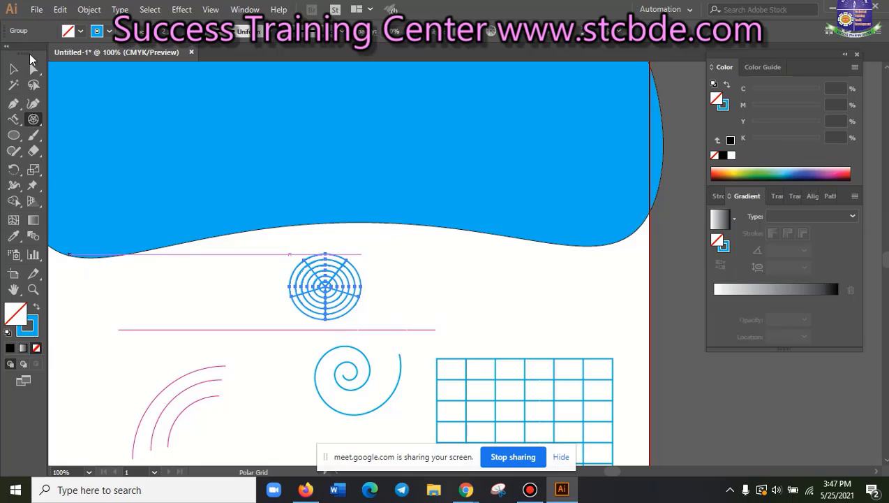
key("v")
left_click_drag(288, 255, 266, 233)
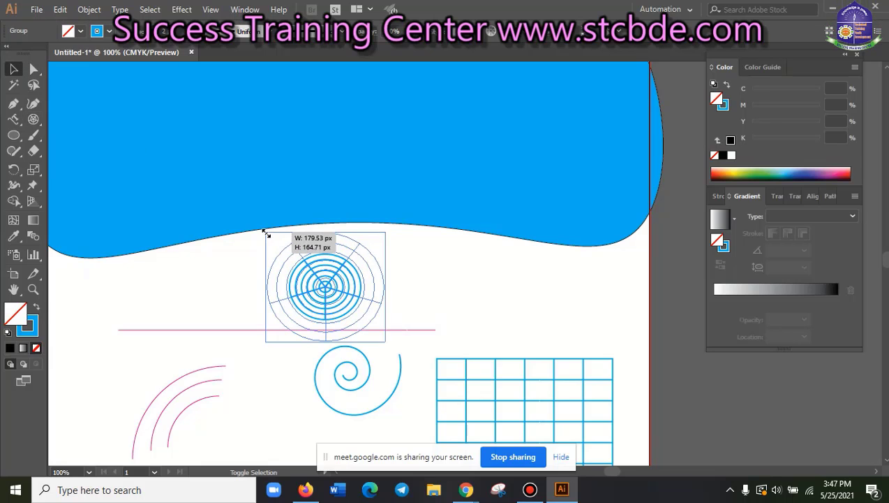
left_click_drag(348, 288, 353, 269)
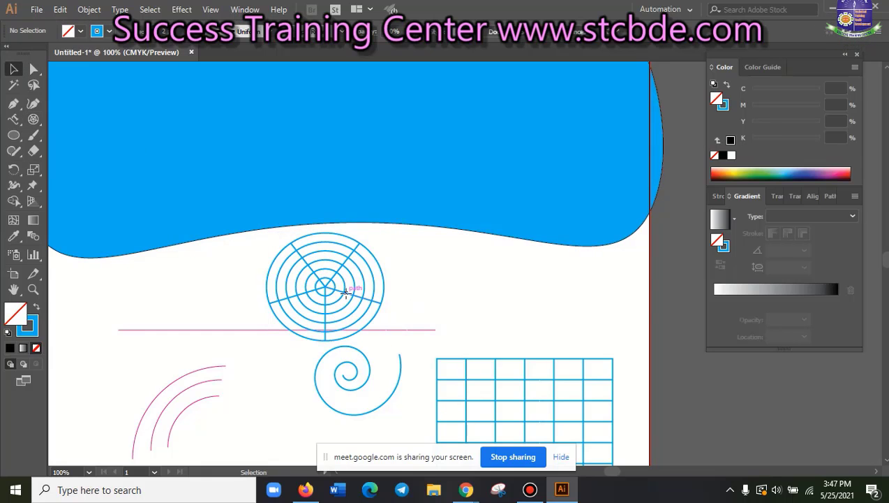
left_click(37, 121)
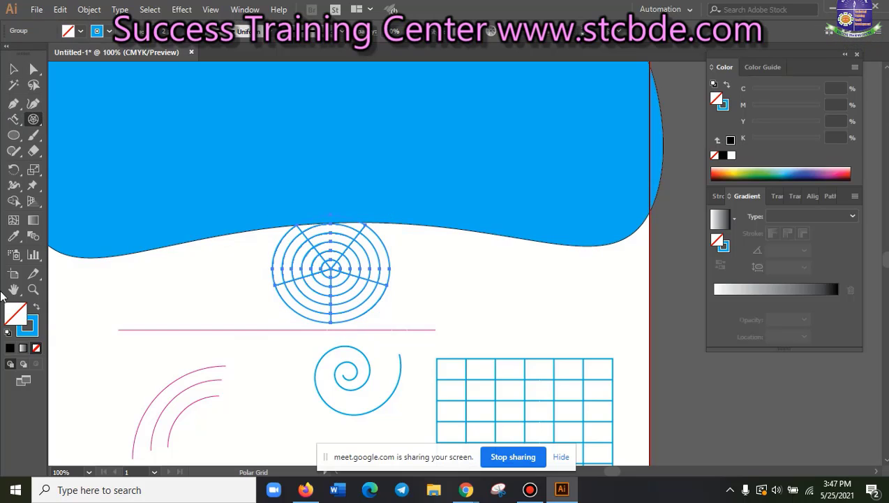
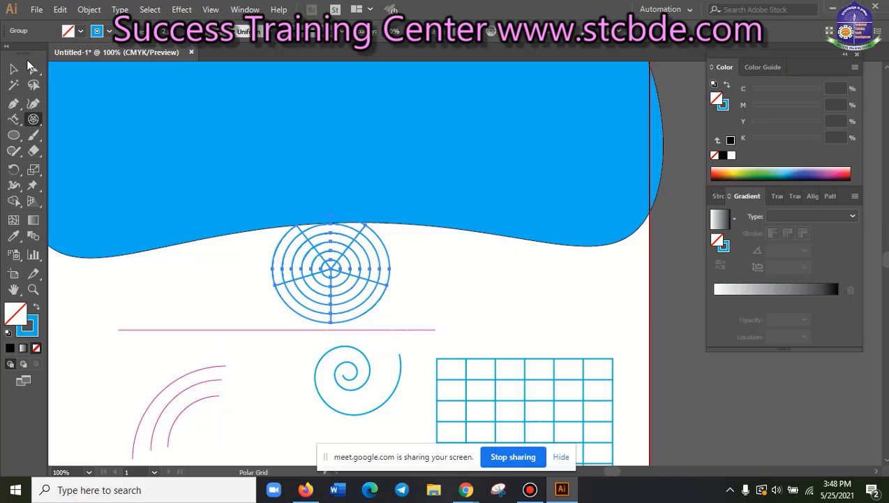
Select the polar grid under the blue wave band and delete it
left_click(14, 69)
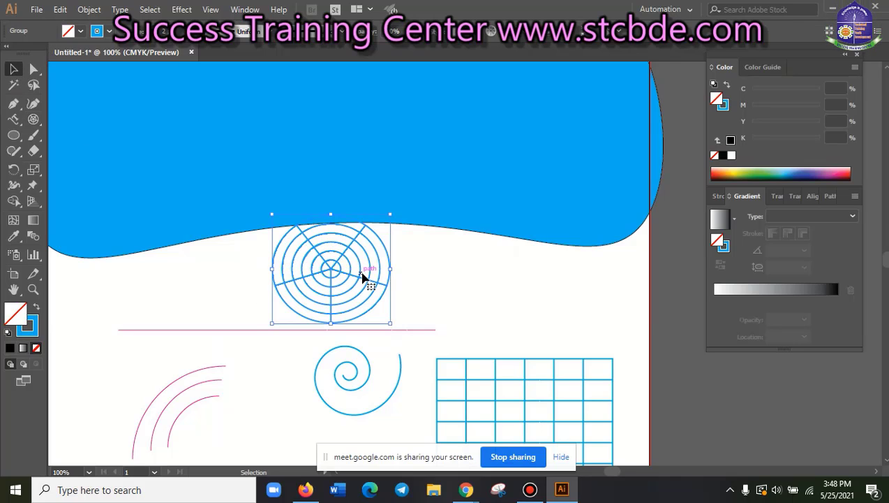
key("Delete")
scroll(361, 297, "down", 3)
scroll(390, 328, "down", 2)
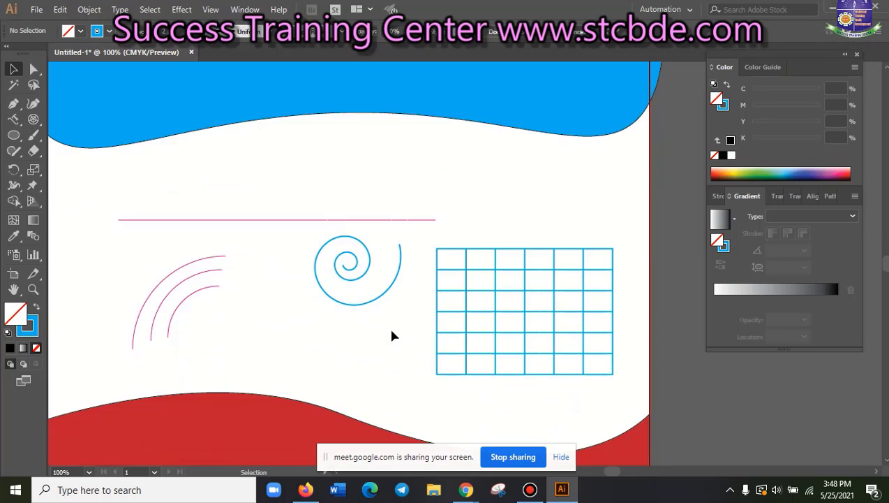
scroll(391, 336, "up", 2)
scroll(279, 370, "up", 4)
scroll(326, 393, "down", 2)
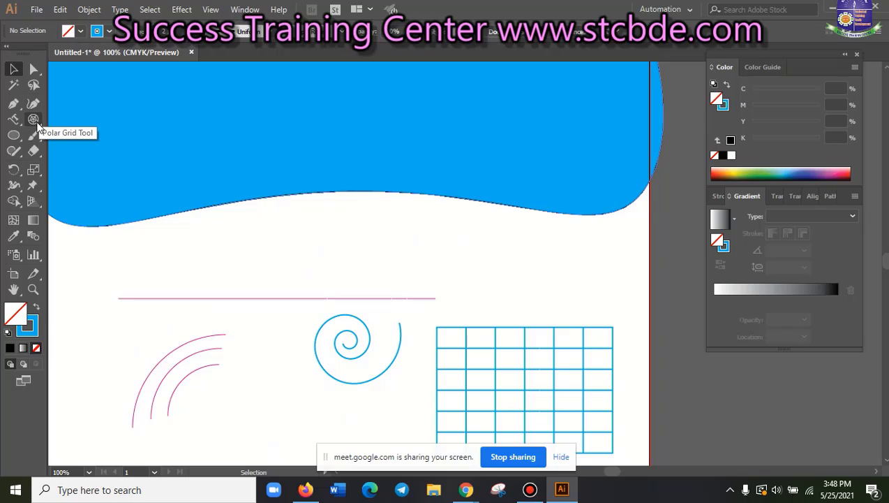
Draw a hexagon on the left of the artboard and fill it black
left_click(32, 120)
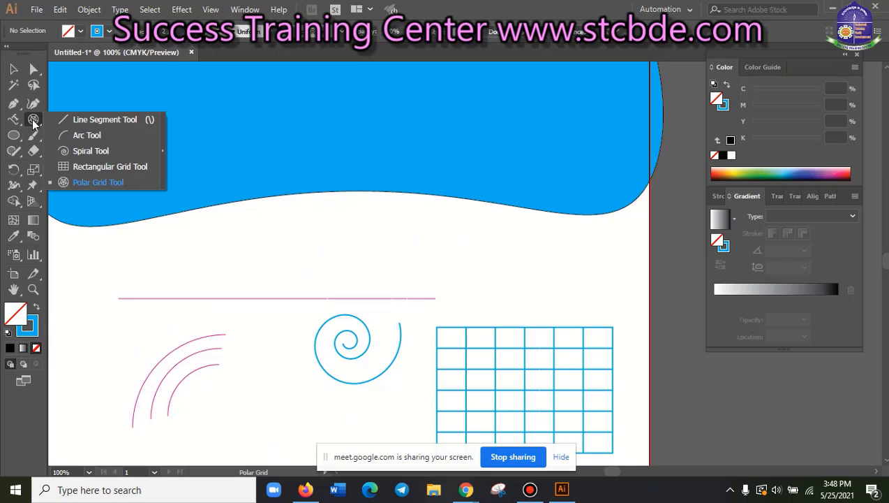
left_click(13, 135)
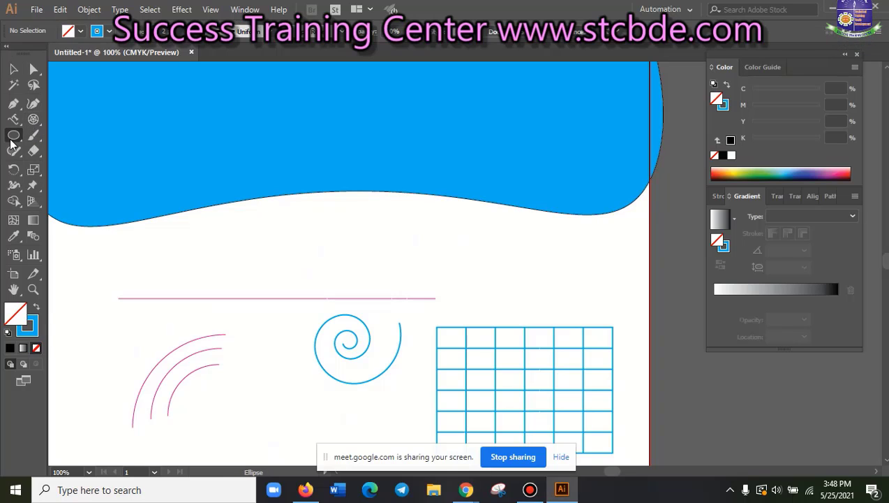
left_click(11, 141)
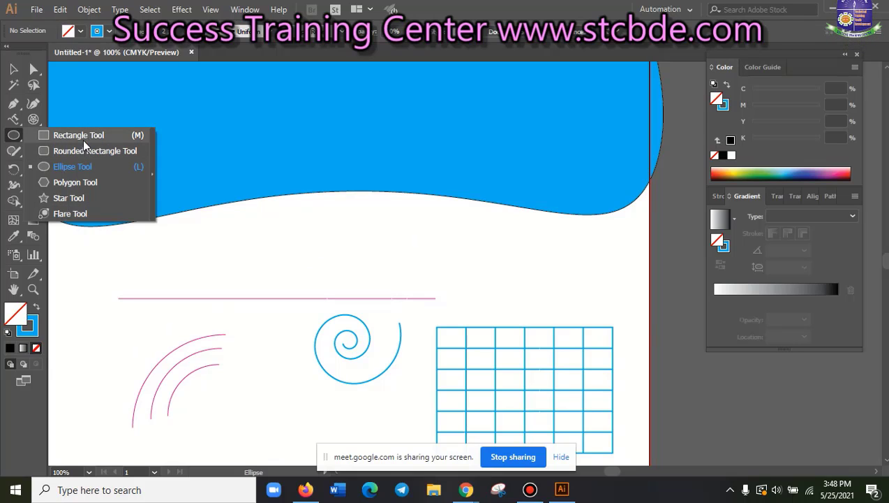
left_click(75, 182)
mouse_move(267, 251)
left_mouse_down()
mouse_move(356, 255)
mouse_move(349, 246)
left_mouse_up()
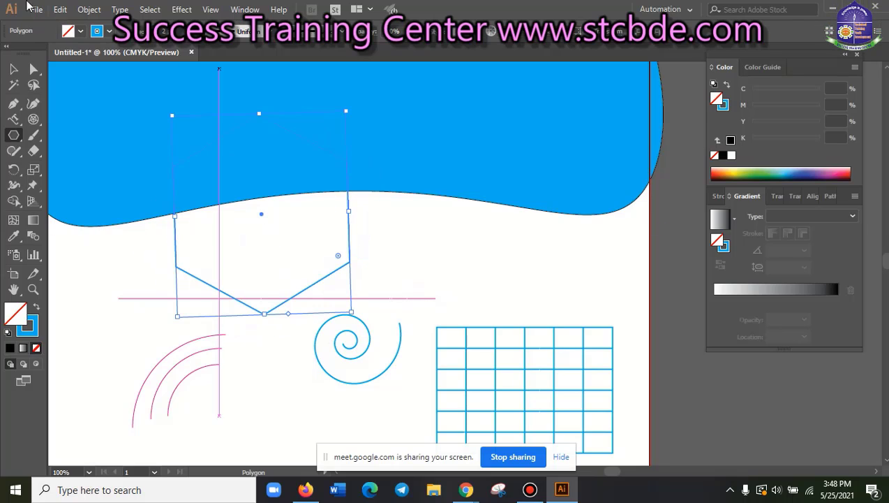
left_click(80, 31)
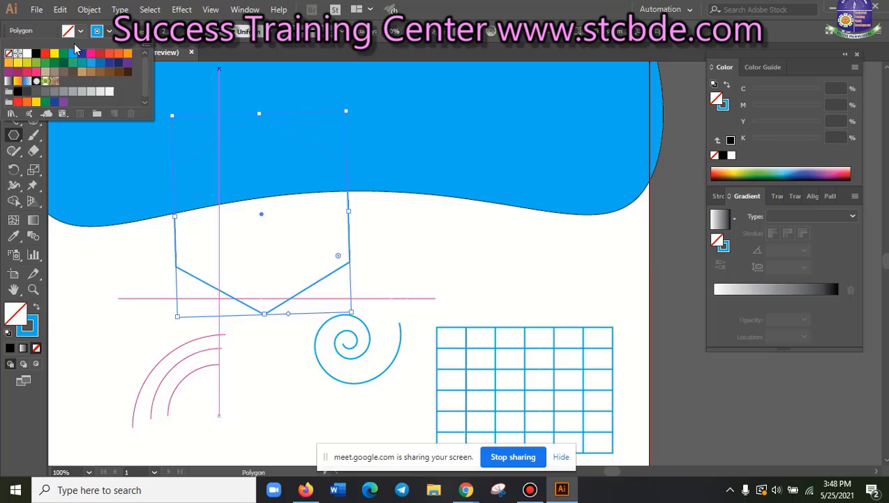
left_click(36, 54)
left_click(500, 6)
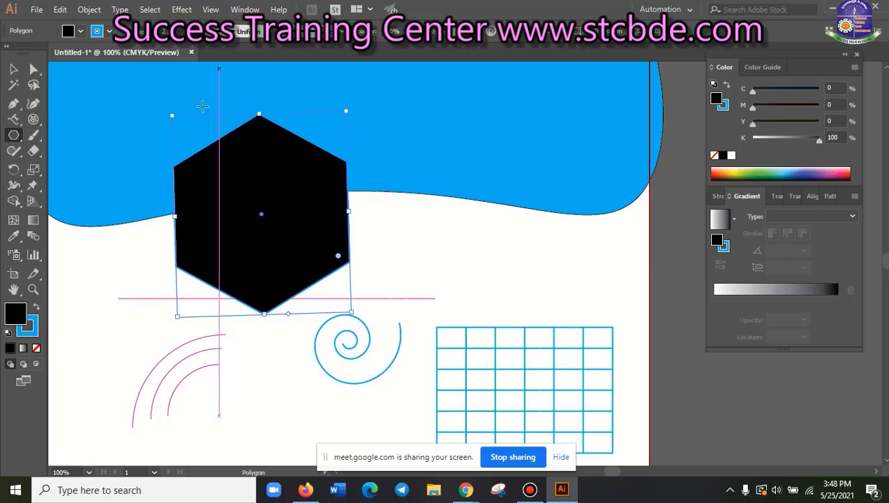
Draw a black star right of the hexagon and move it down over the blue wave's edge
left_click(17, 138)
left_click(95, 198)
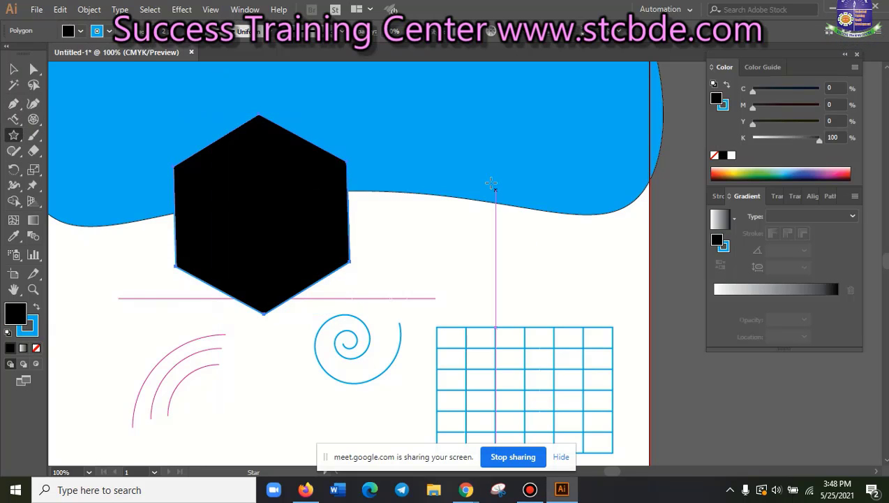
left_click_drag(497, 208, 525, 204)
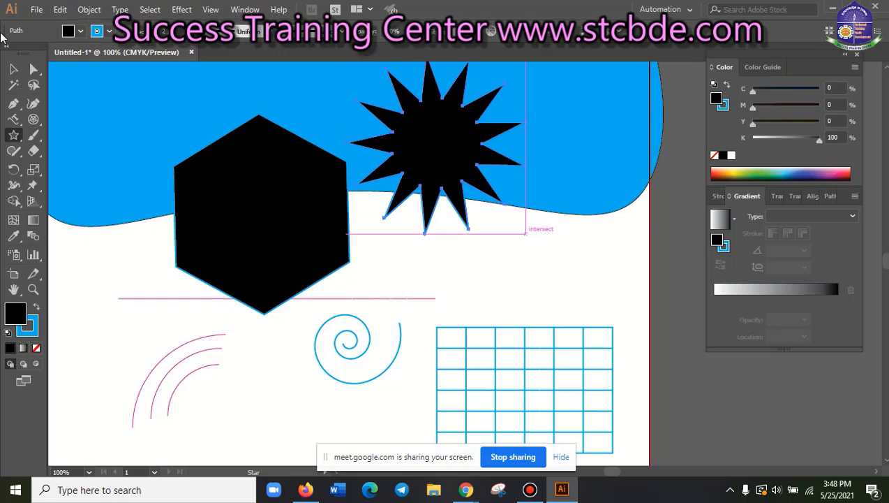
left_click(15, 69)
left_click_drag(449, 141, 518, 216)
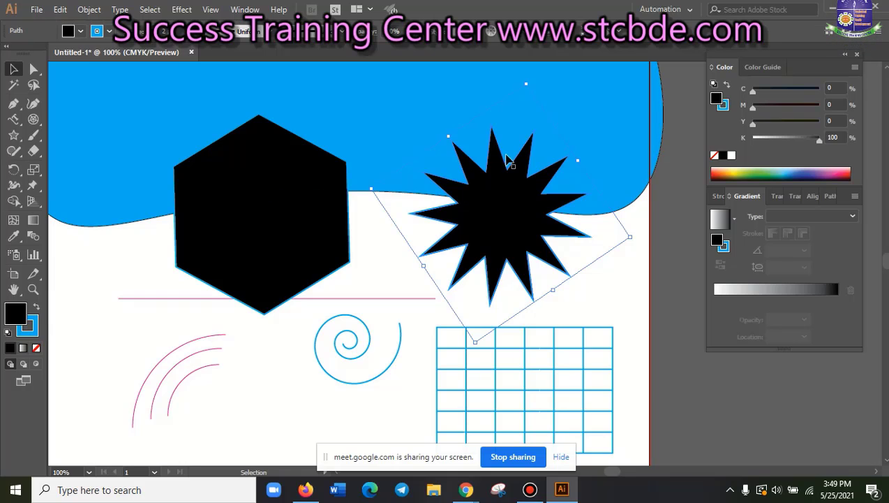
mouse_move(509, 220)
left_mouse_down()
mouse_move(515, 246)
mouse_move(510, 228)
left_mouse_up()
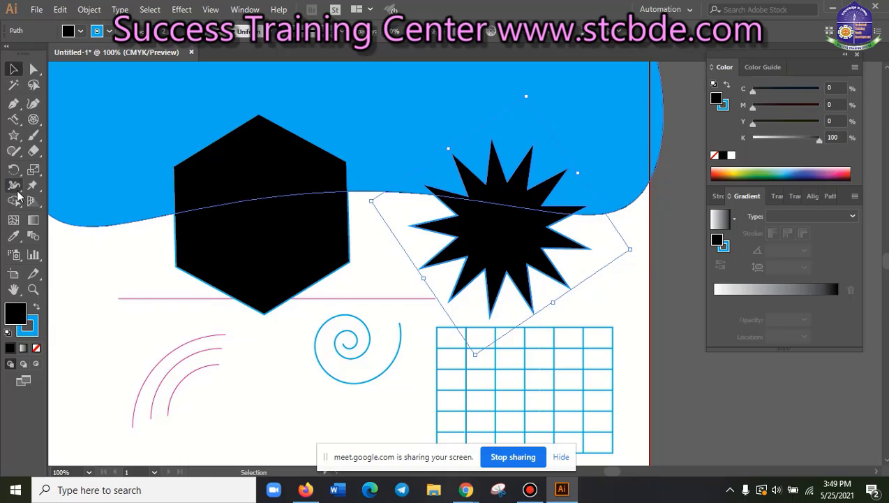
Browse the shape tools flyout and settle on the ordinary Paintbrush tool
left_click(14, 136)
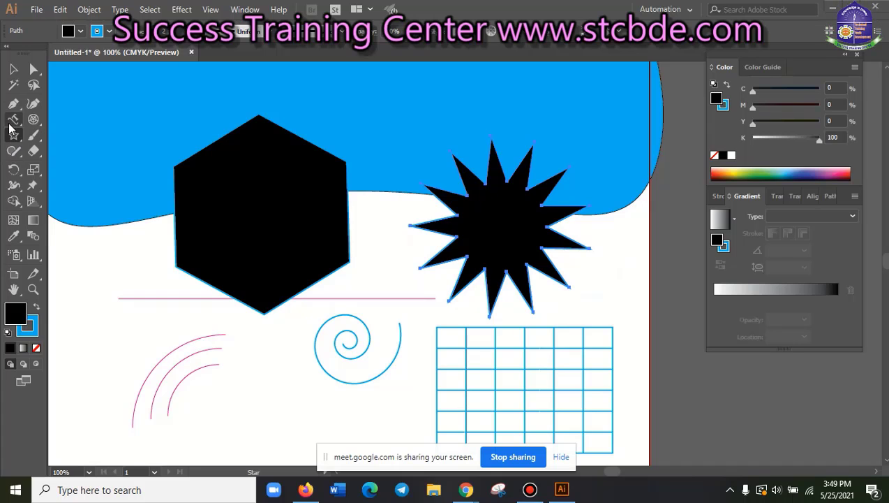
left_click(13, 134)
left_click(35, 137)
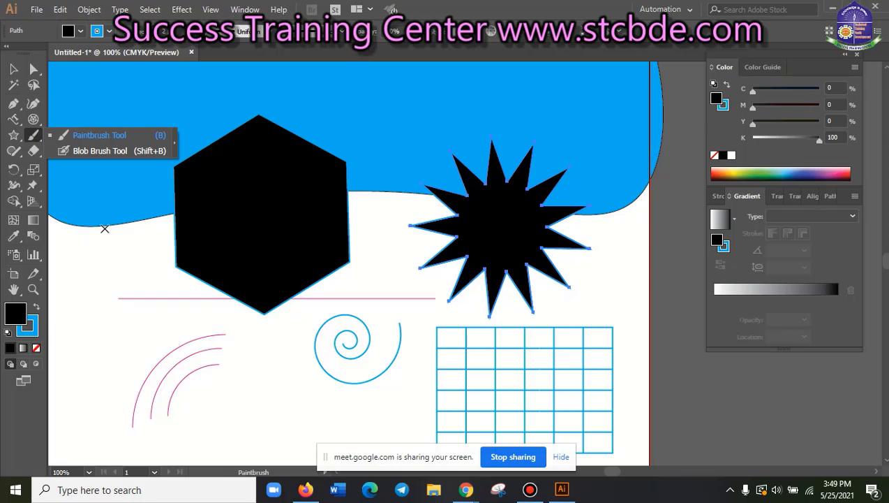
left_click(33, 137)
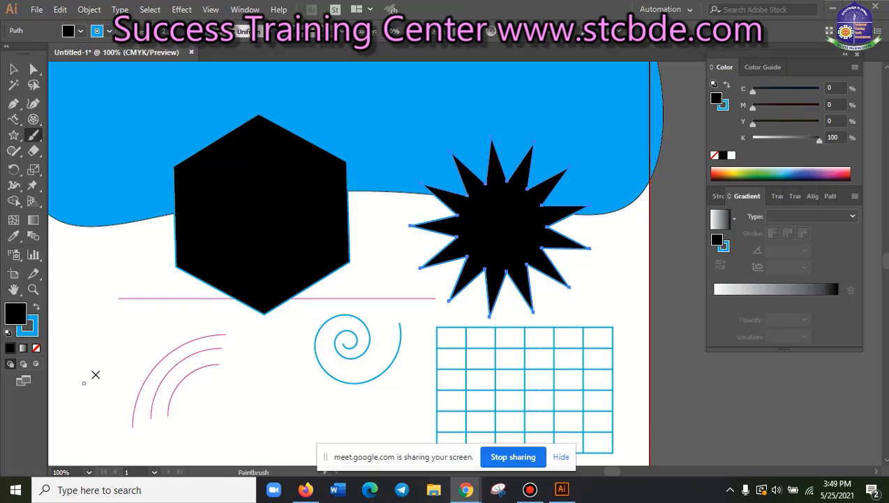
scroll(93, 375, "down", 5)
scroll(292, 293, "down", 1)
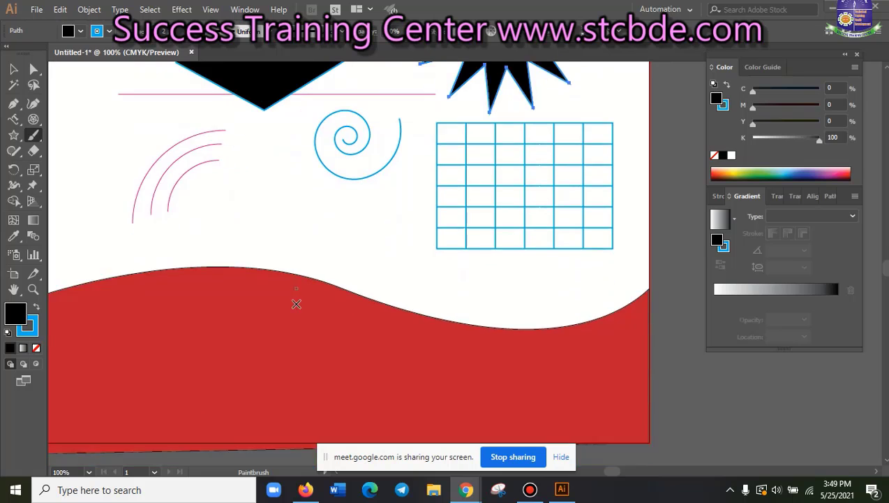
scroll(296, 302, "up", 2)
Select the red wave band and drag its top handle down to shorten it
left_click(13, 69)
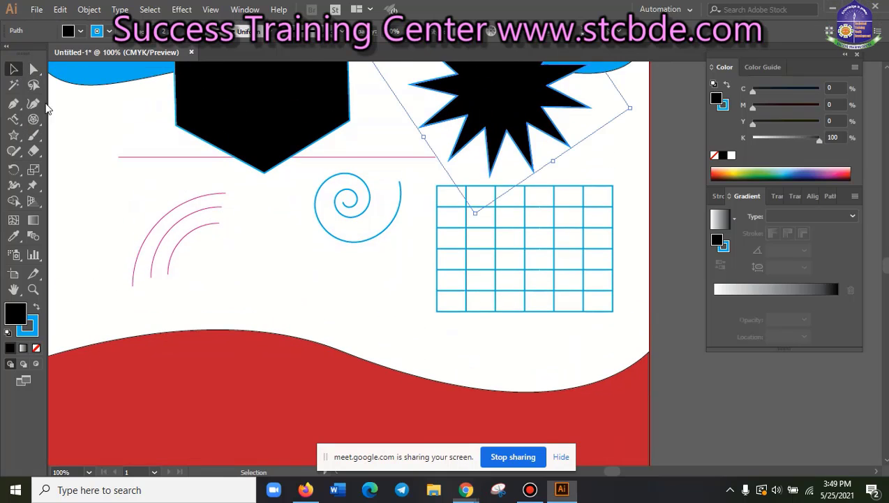
left_click(343, 405)
left_click_drag(340, 334, 351, 390)
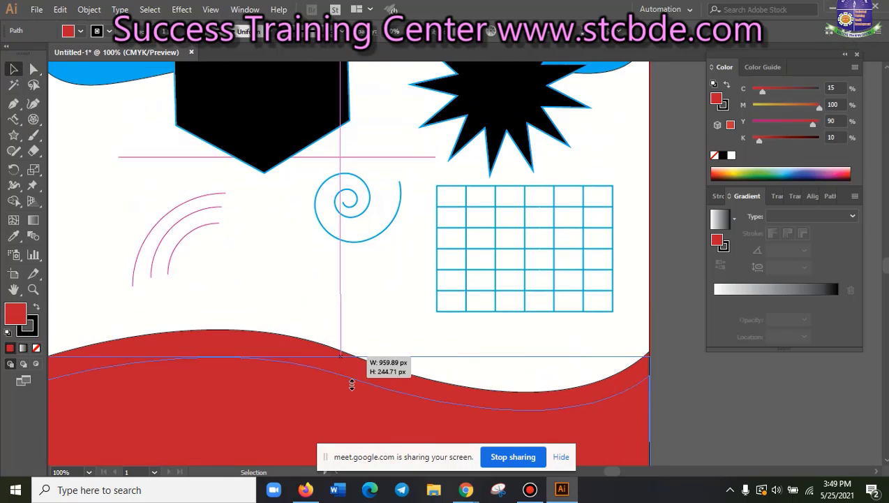
scroll(351, 386, "down", 3)
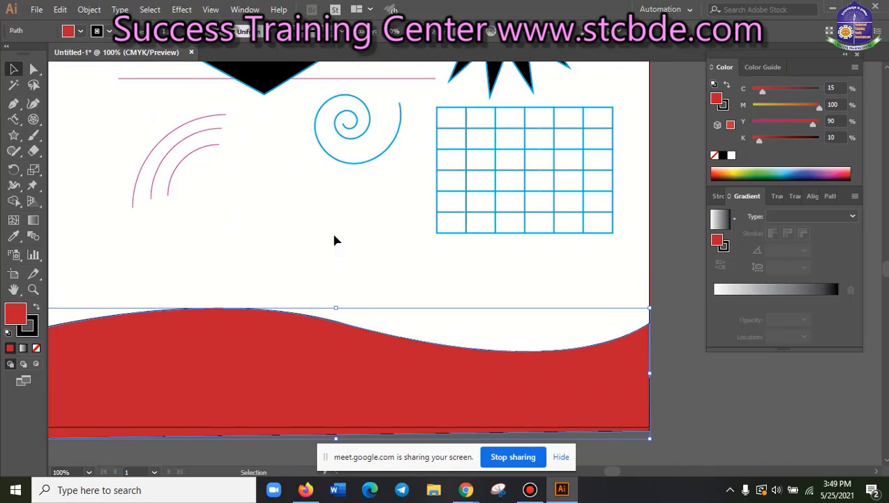
left_click(332, 234)
scroll(339, 257, "up", 2)
Zoom the artboard to 150% and return to the Paintbrush tool
key("ctrl+plus")
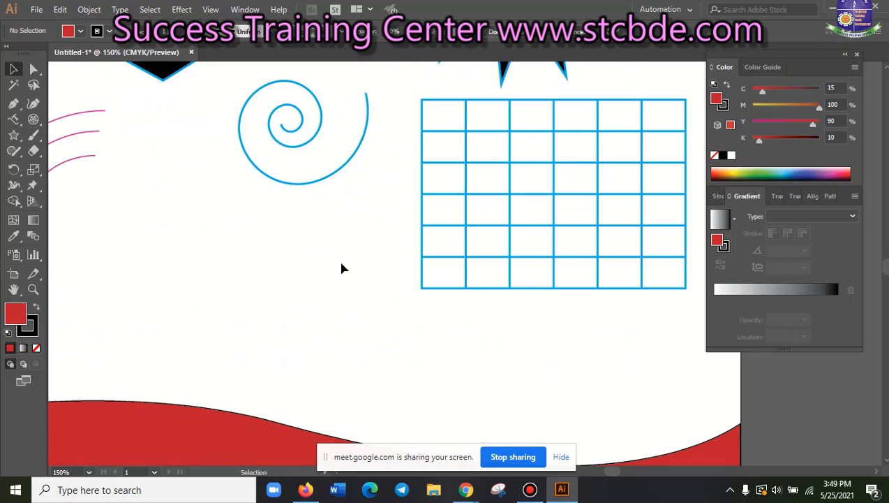
left_click(32, 131)
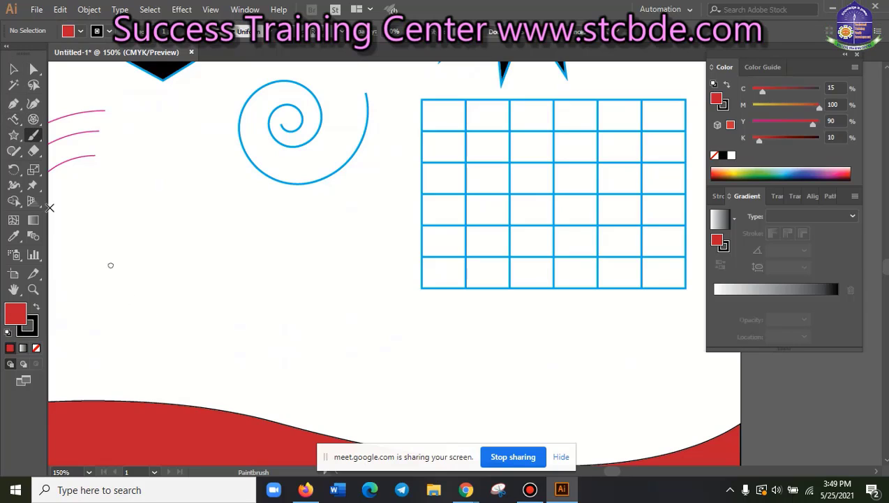
left_click(12, 153)
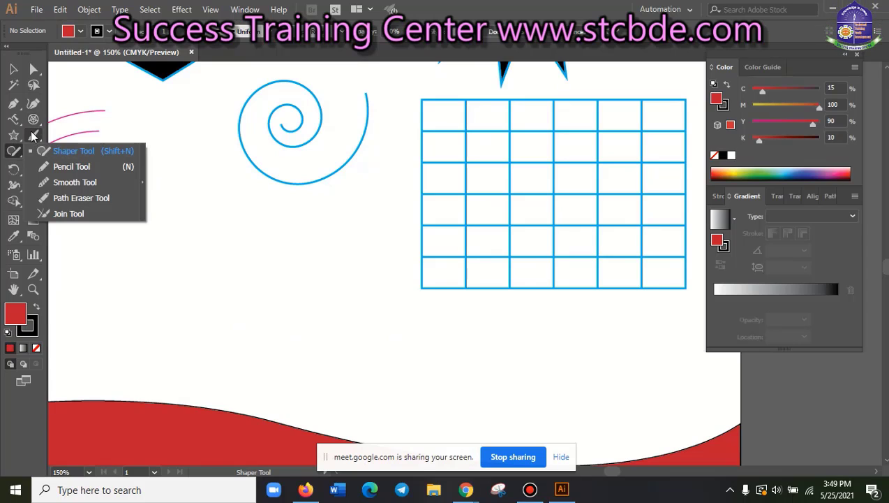
left_click(42, 150)
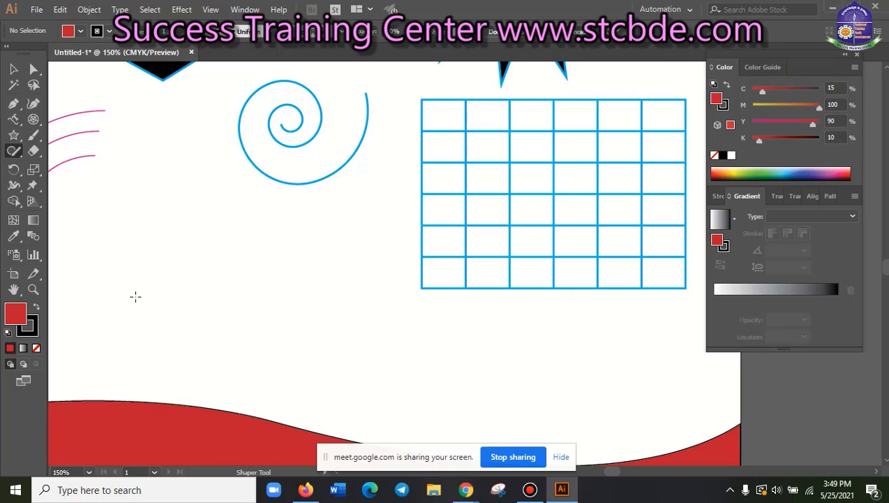
left_click(34, 137)
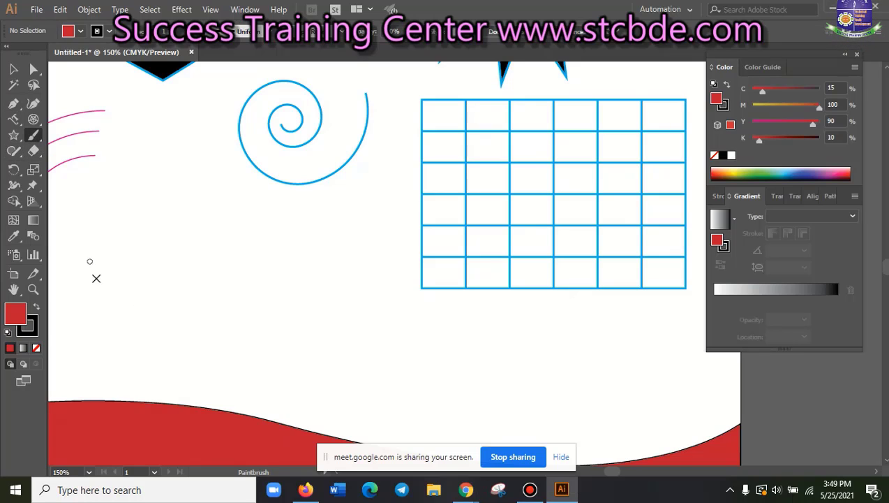
Paint the duck's beak, head, back, belly, tail and feathered wing
left_click_drag(100, 302, 118, 284)
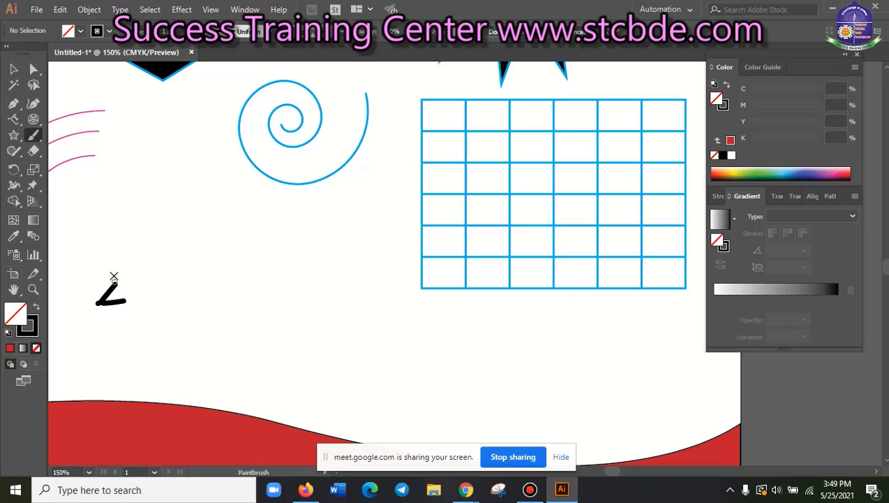
mouse_move(128, 263)
left_mouse_down()
mouse_move(149, 272)
mouse_move(159, 292)
mouse_move(136, 320)
mouse_move(300, 298)
mouse_move(329, 308)
mouse_move(347, 302)
left_mouse_up()
mouse_move(134, 312)
left_mouse_down()
mouse_move(219, 363)
mouse_move(306, 355)
mouse_move(337, 340)
left_mouse_up()
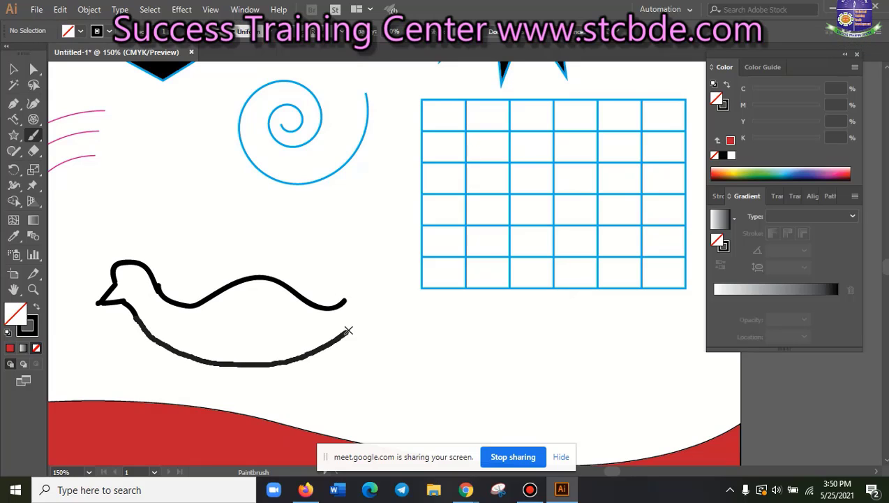
left_click_drag(363, 307, 373, 282)
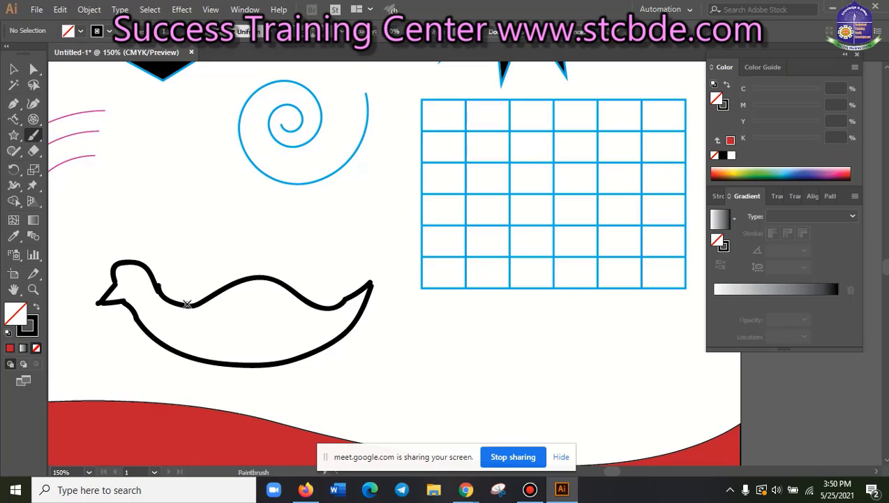
mouse_move(183, 304)
left_mouse_down()
mouse_move(238, 321)
mouse_move(334, 309)
left_mouse_up()
mouse_move(213, 308)
left_mouse_down()
mouse_move(285, 296)
mouse_move(289, 312)
left_mouse_up()
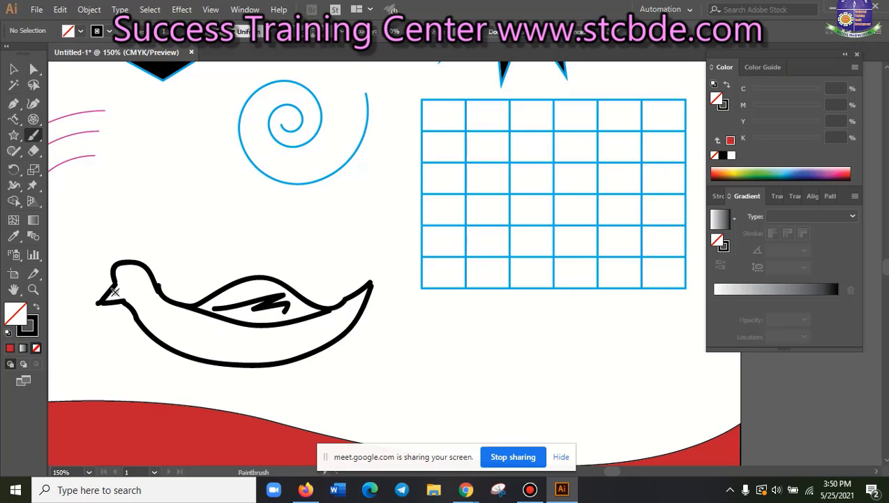
left_click_drag(139, 284, 135, 281)
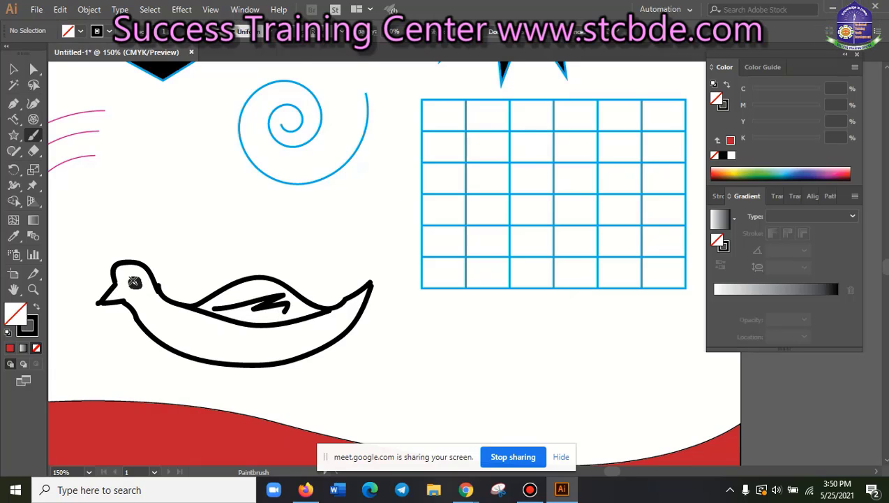
scroll(219, 327, "down", 2)
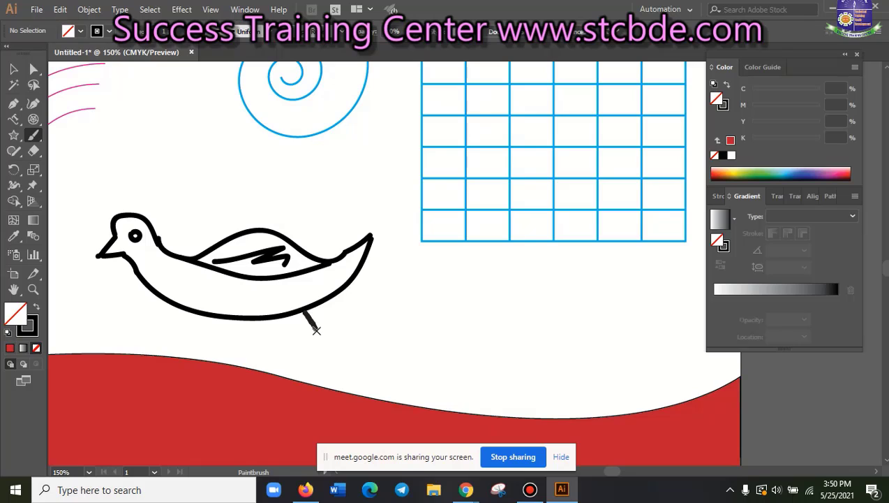
Paint two legs under the duck's belly with a foot on the second
left_click_drag(316, 330, 317, 329)
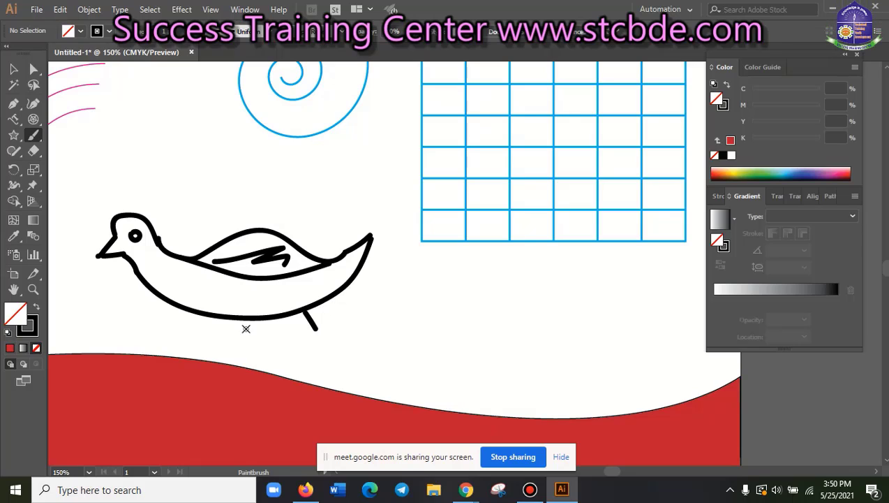
left_click_drag(264, 319, 271, 336)
left_click_drag(307, 339, 331, 337)
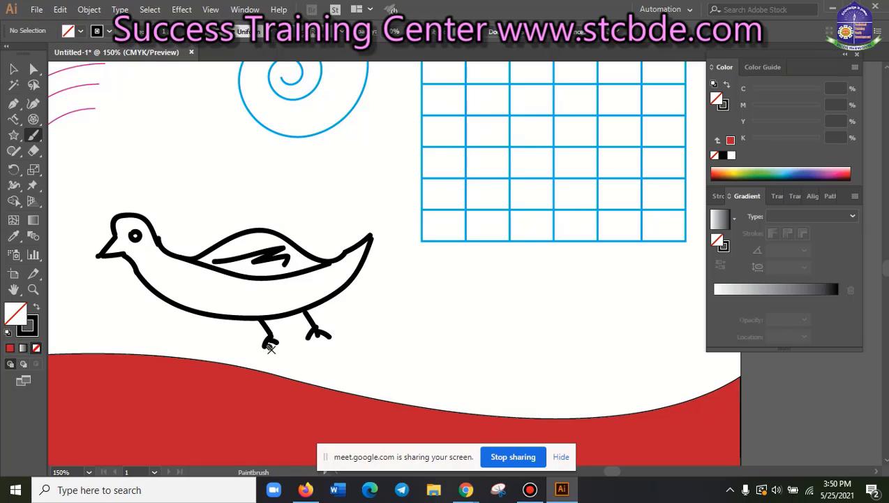
scroll(276, 355, "down", 1)
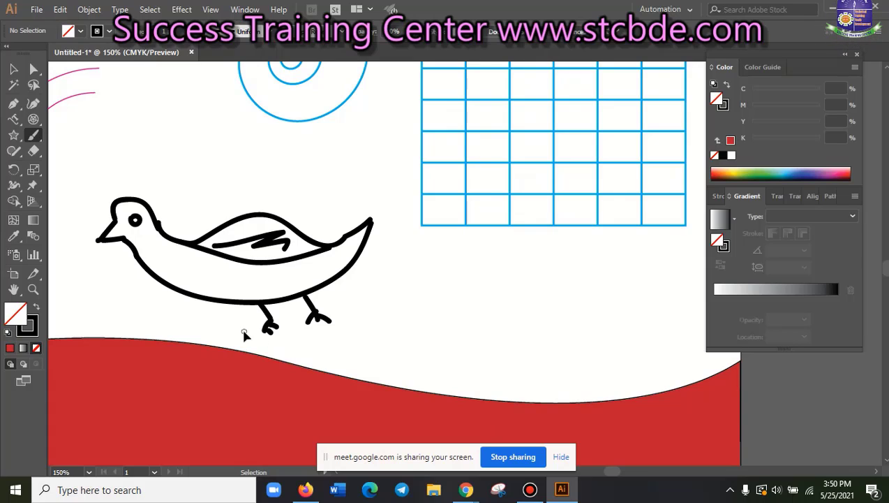
Undo the duck's feet and paint six short water-ripple strokes around it
key("ctrl+z")
key("ctrl+z")
key("ctrl+z")
key("ctrl+z")
key("ctrl+z")
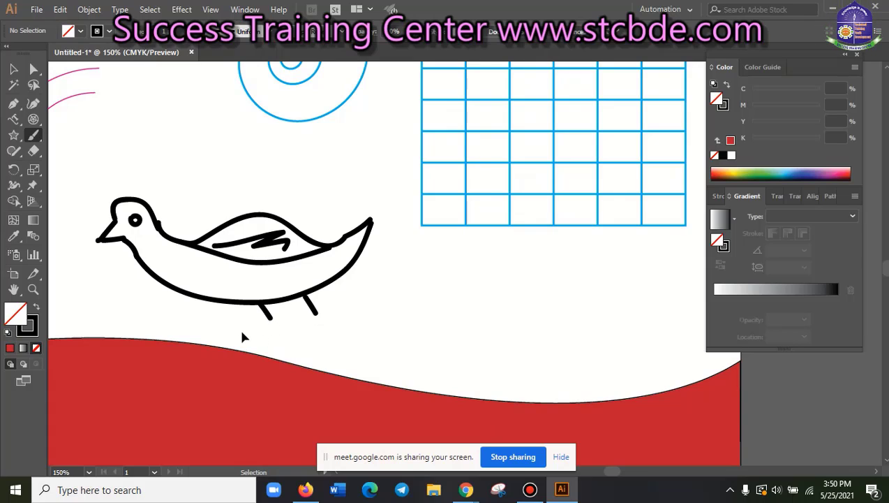
key("ctrl+z")
key("ctrl+z")
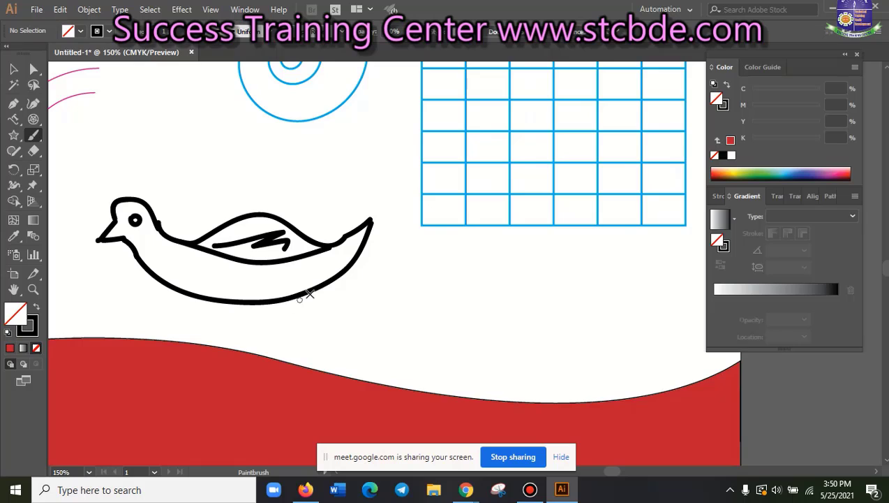
left_click_drag(300, 299, 446, 282)
left_click_drag(311, 327, 382, 331)
left_click_drag(234, 319, 148, 313)
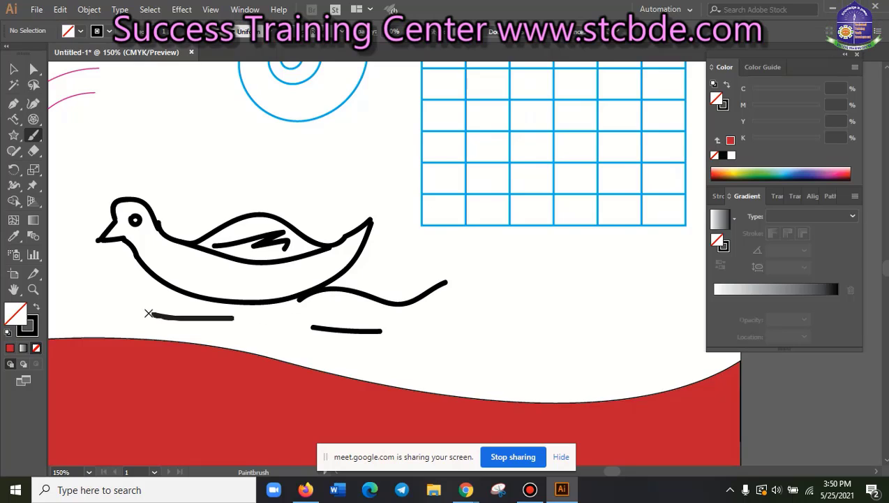
left_click_drag(114, 287, 64, 289)
left_click_drag(277, 337, 322, 354)
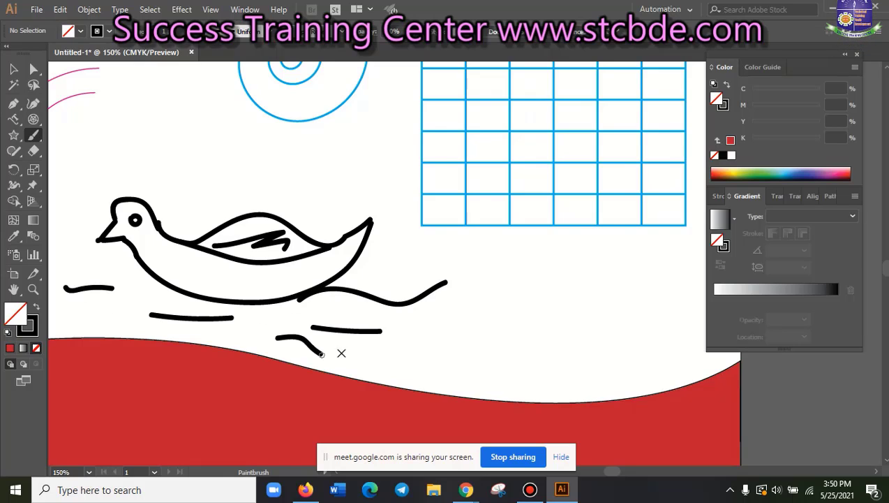
left_click_drag(409, 340, 538, 314)
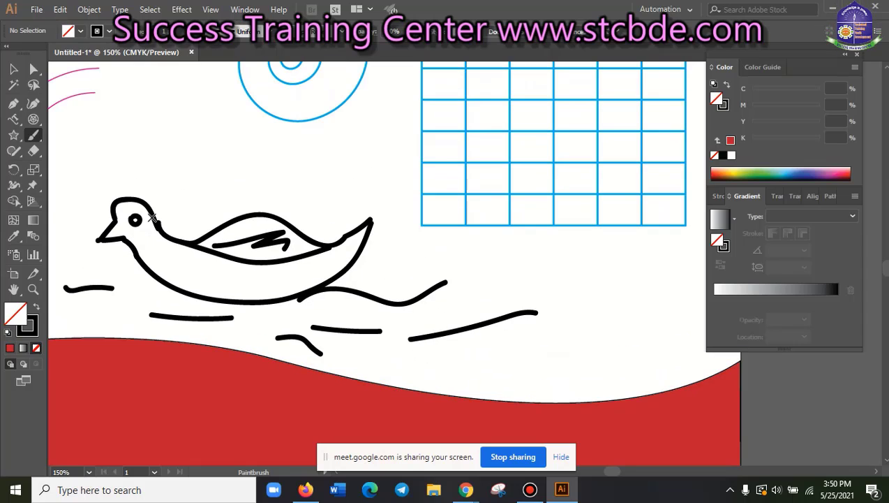
Draw a rounded arc shape above the duck with the Blob Brush tool
left_click(30, 137)
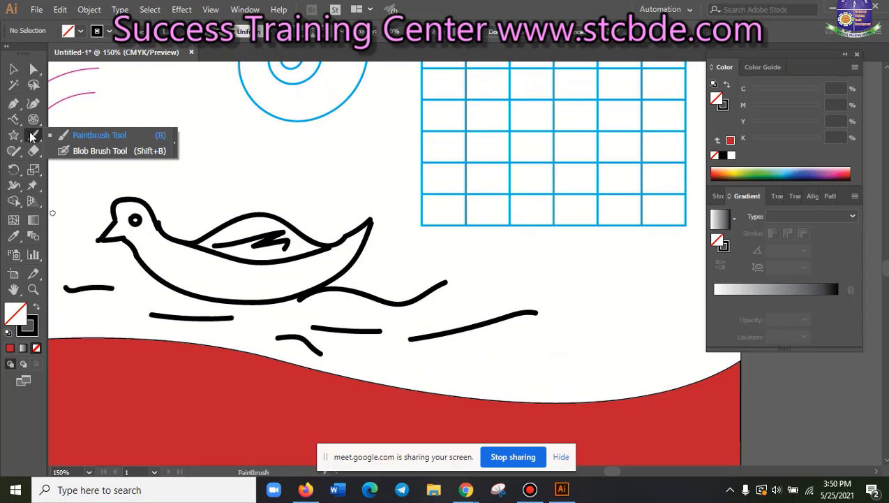
left_click(91, 150)
scroll(412, 299, "up", 2)
left_click_drag(169, 220, 276, 218)
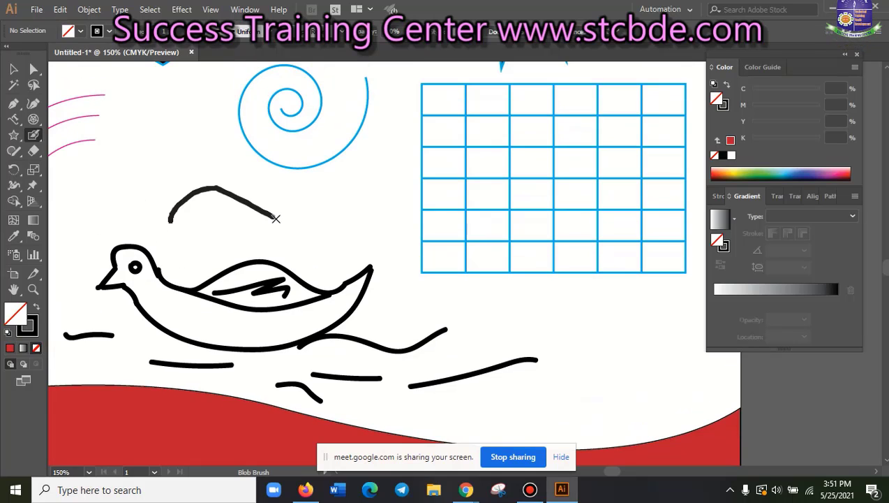
mouse_move(174, 223)
left_mouse_down()
mouse_move(296, 232)
mouse_move(293, 204)
mouse_move(197, 141)
left_mouse_up()
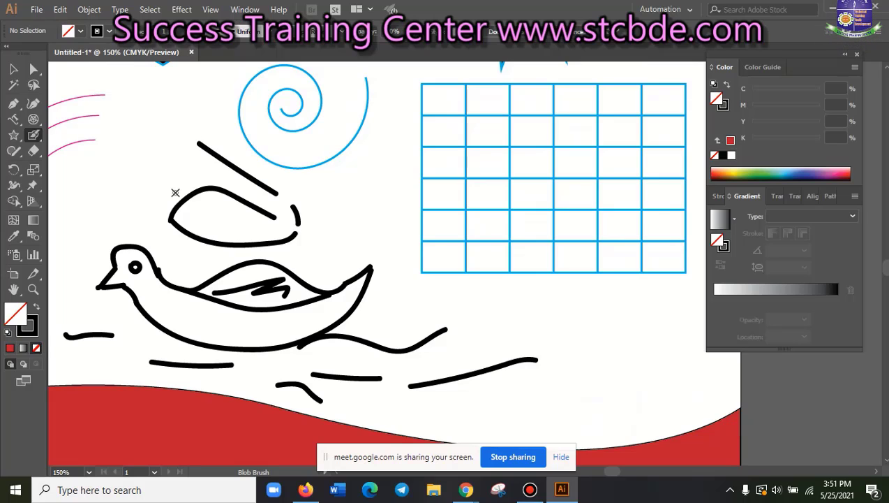
Marquee-select the duck and its water strokes, then select the red wave
left_click(13, 69)
mouse_move(341, 187)
left_mouse_down()
mouse_move(165, 330)
mouse_move(153, 350)
left_mouse_up()
left_click(585, 326)
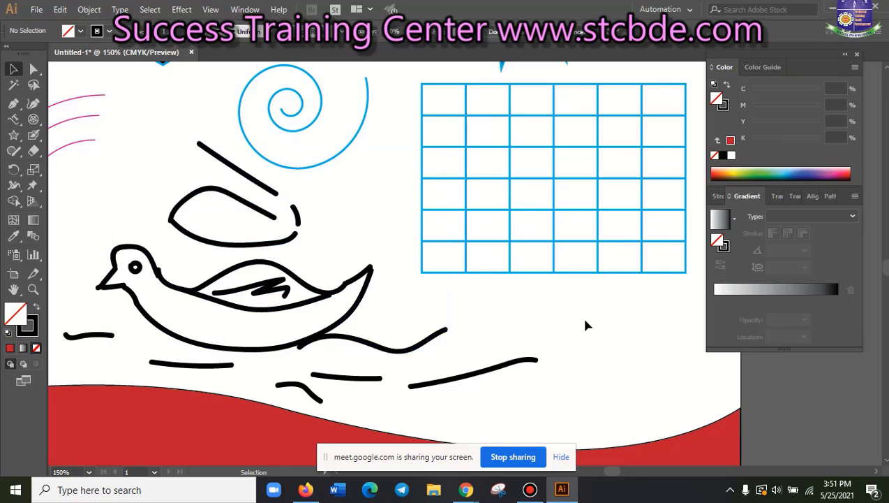
scroll(454, 359, "down", 2)
left_click(373, 393)
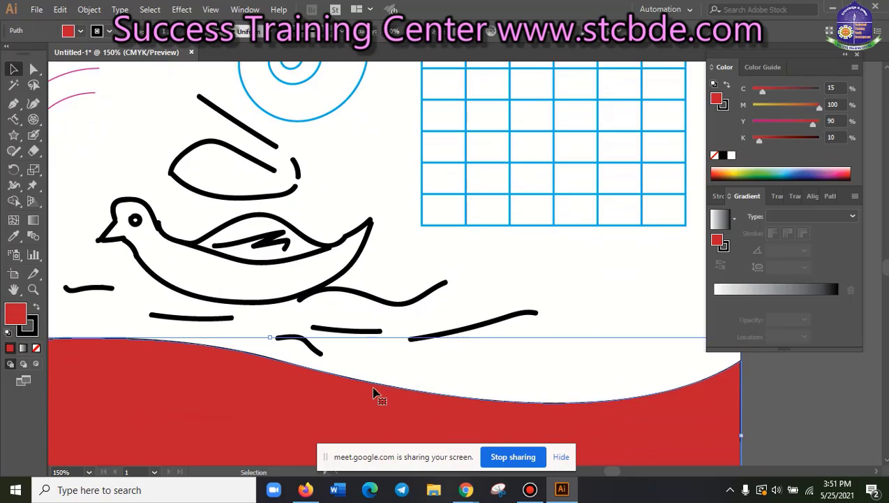
scroll(373, 393, "up", 1)
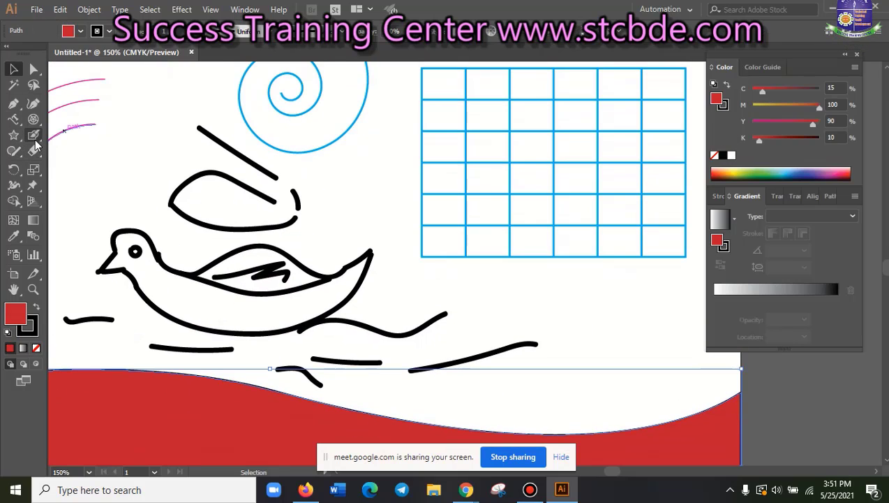
Pick the Shaper tool and zoom out to 66.67% to show the whole artboard
left_click_drag(10, 158, 29, 159)
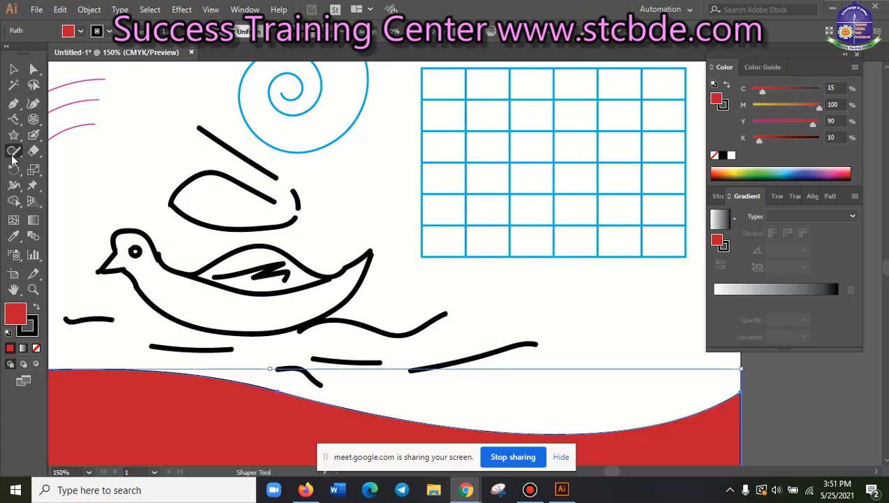
left_click(14, 155)
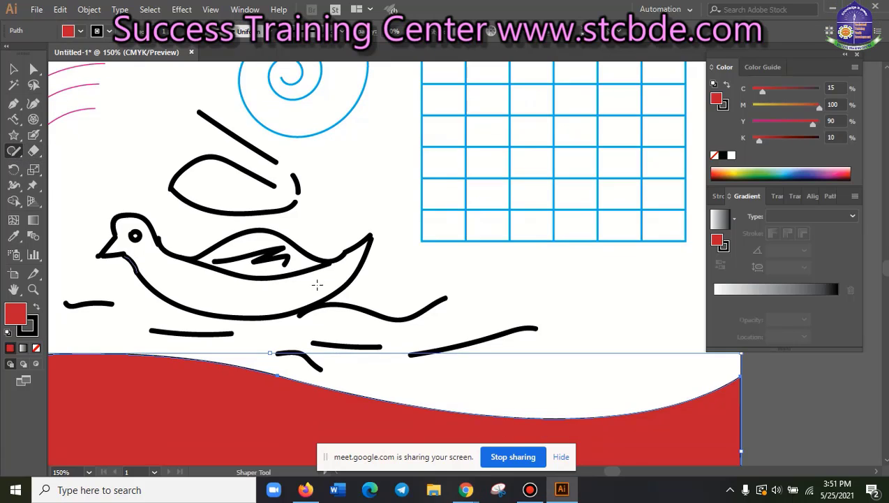
scroll(317, 284, "up", 2)
key("ctrl+minus")
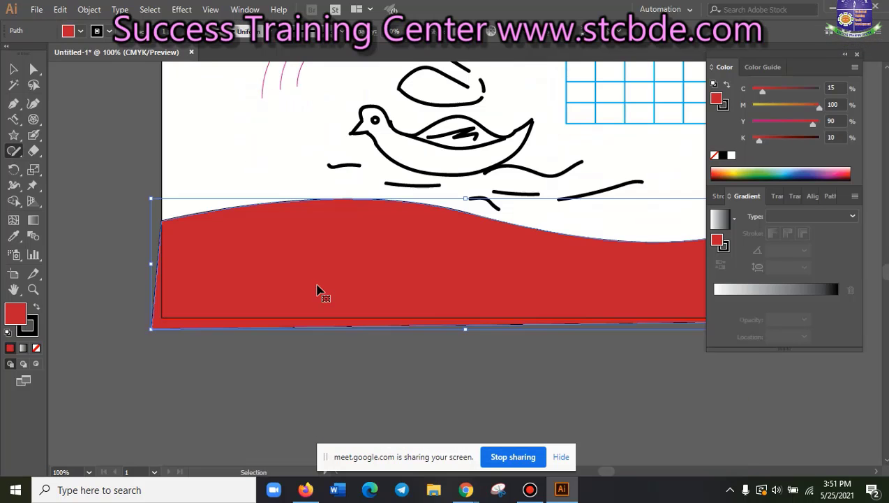
scroll(317, 290, "up", 1)
scroll(374, 328, "up", 6)
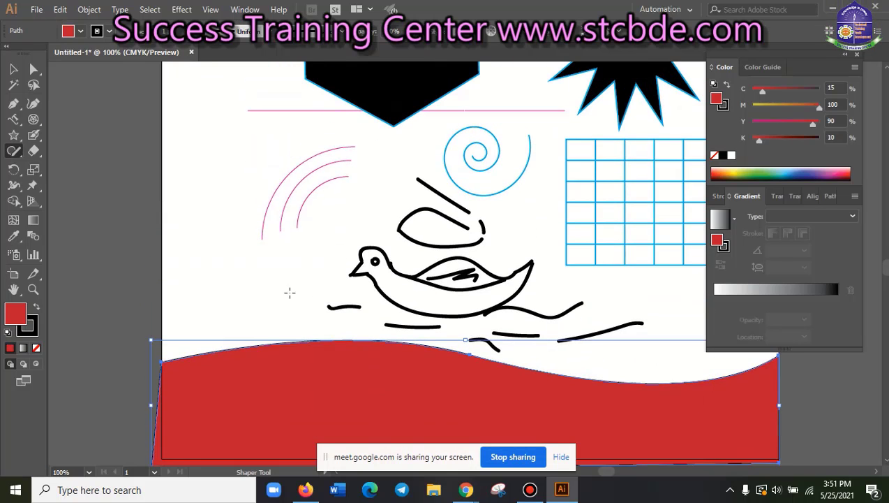
scroll(289, 292, "up", 3)
scroll(203, 246, "down", 1)
scroll(203, 246, "up", 1)
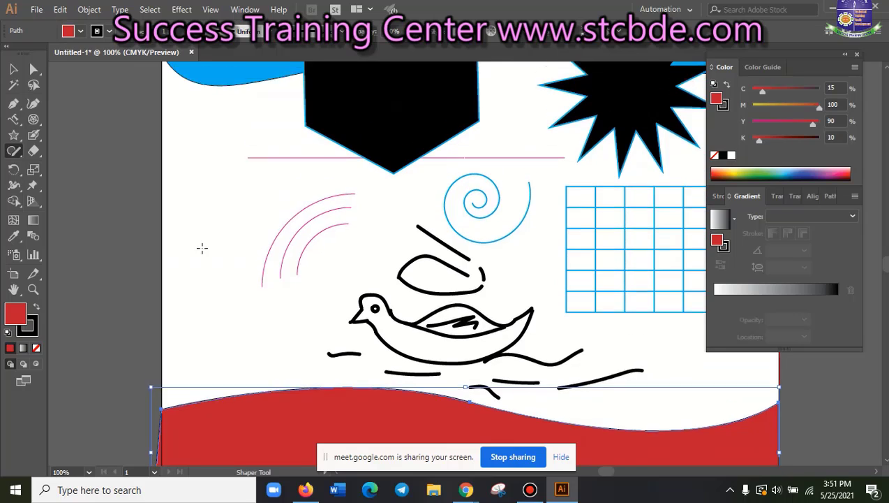
scroll(202, 246, "up", 2)
left_click(13, 69)
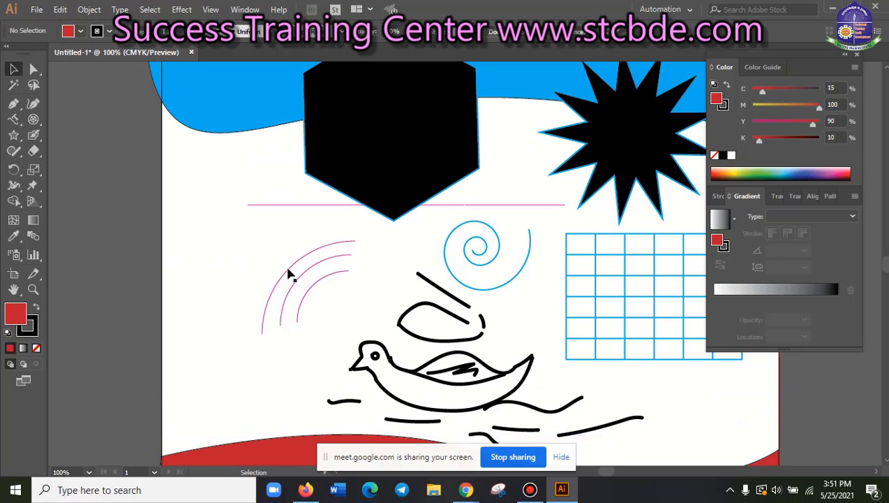
key("ctrl+minus")
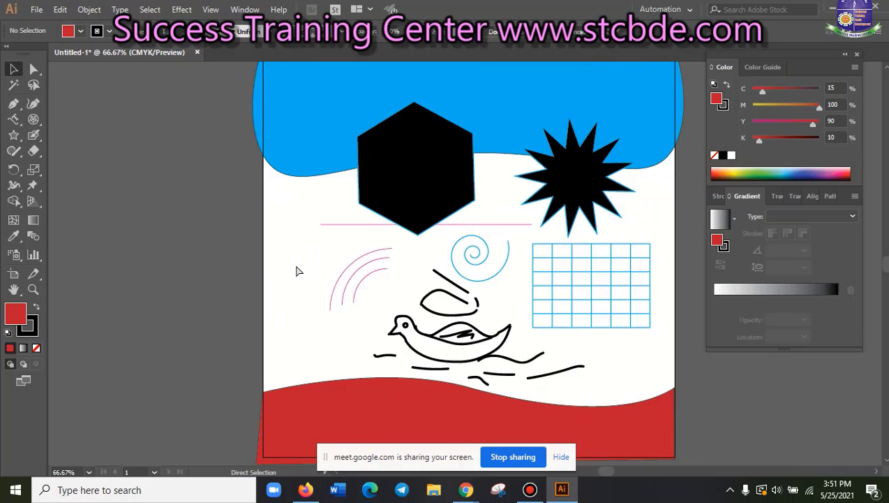
scroll(467, 274, "down", 1)
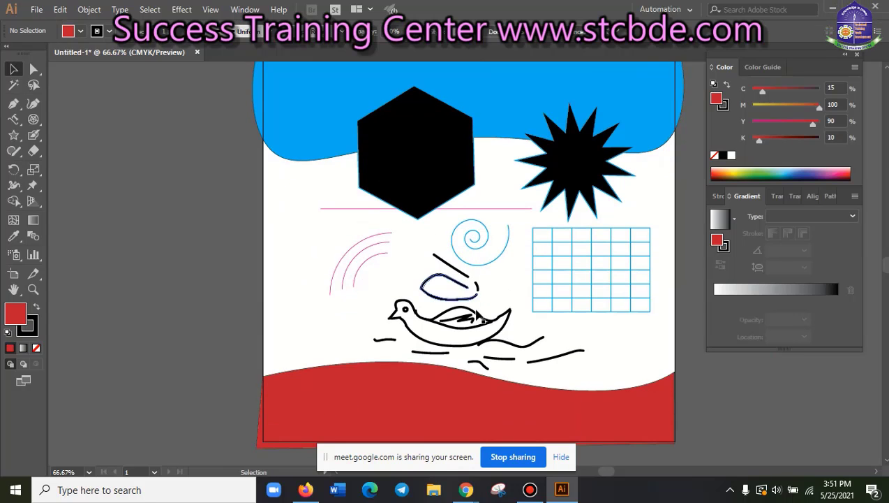
scroll(482, 307, "down", 2)
scroll(482, 309, "down", 3)
scroll(480, 313, "up", 5)
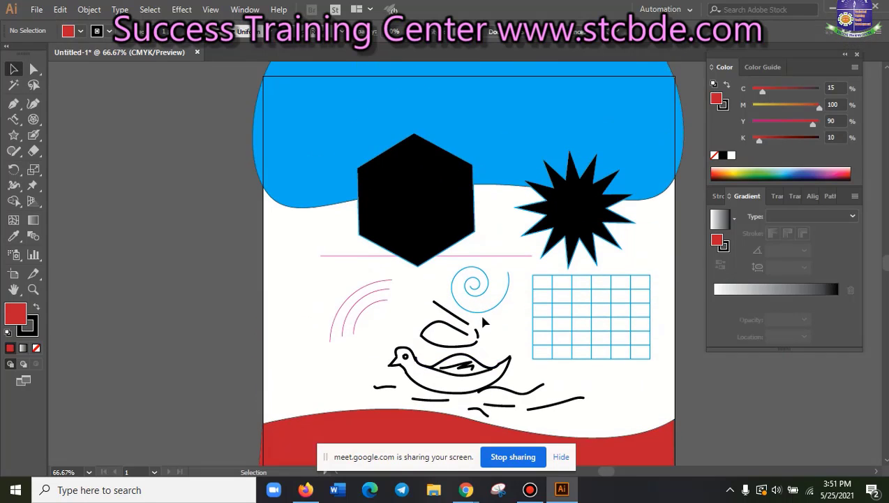
scroll(479, 311, "up", 2)
scroll(282, 307, "down", 3)
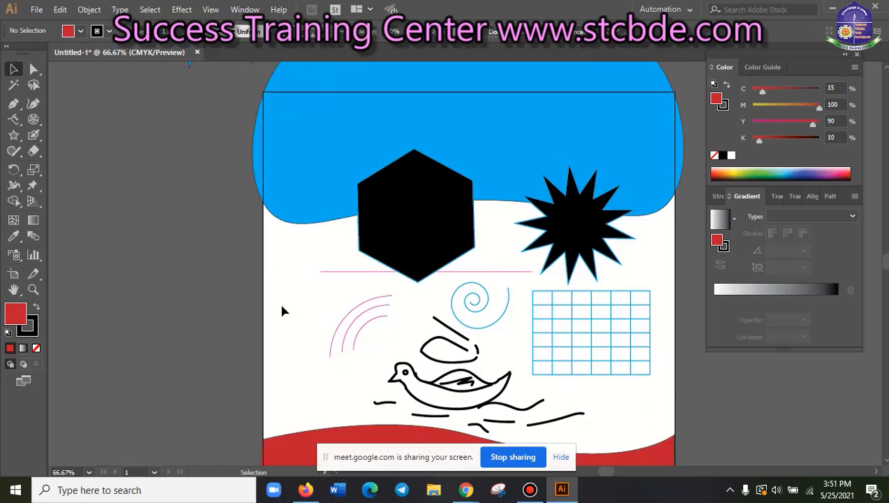
scroll(258, 304, "down", 3)
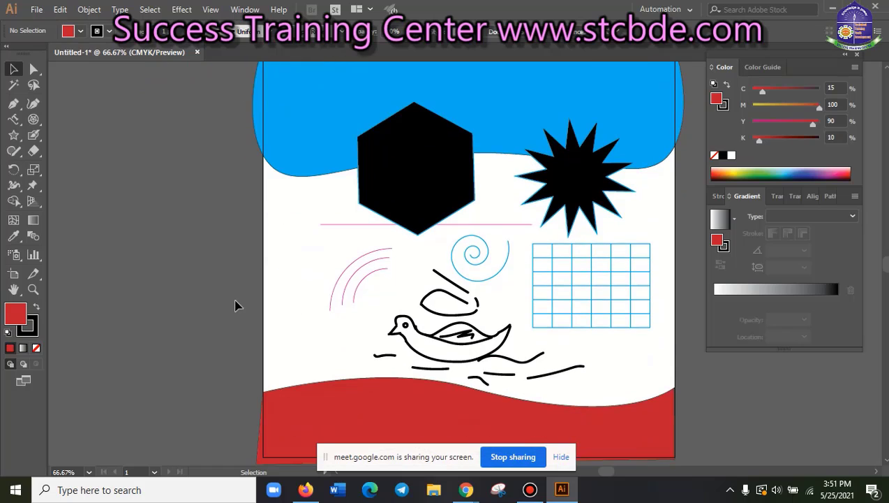
Extend the artboard's bottom edge downward and widen it to the left
left_click(13, 274)
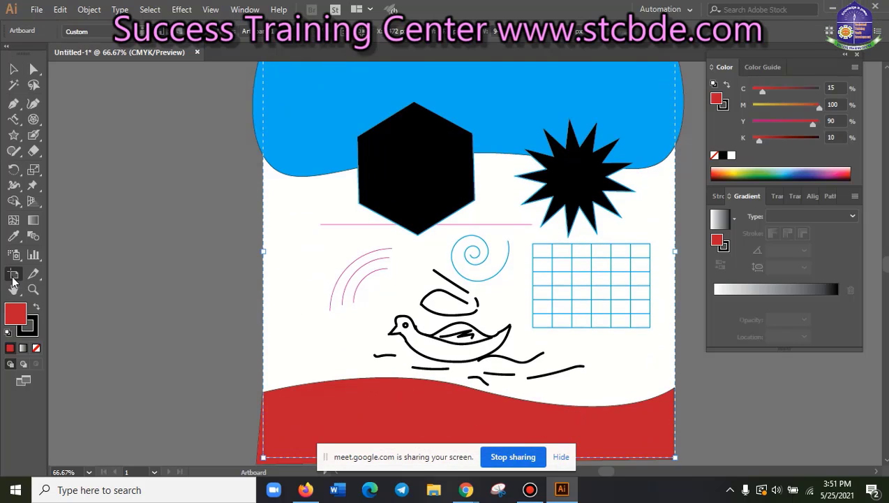
scroll(428, 305, "down", 3)
scroll(427, 306, "down", 3)
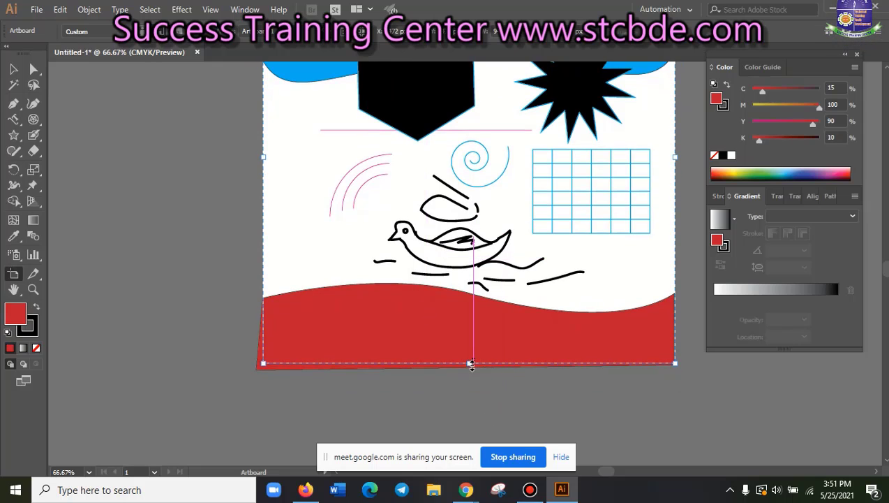
left_click_drag(472, 387, 477, 423)
left_click_drag(262, 186, 218, 191)
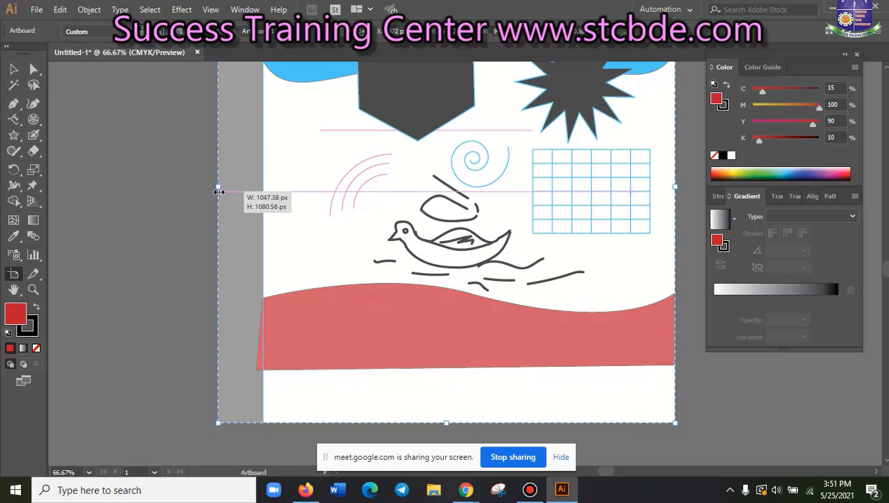
scroll(264, 261, "up", 2)
scroll(264, 261, "up", 2)
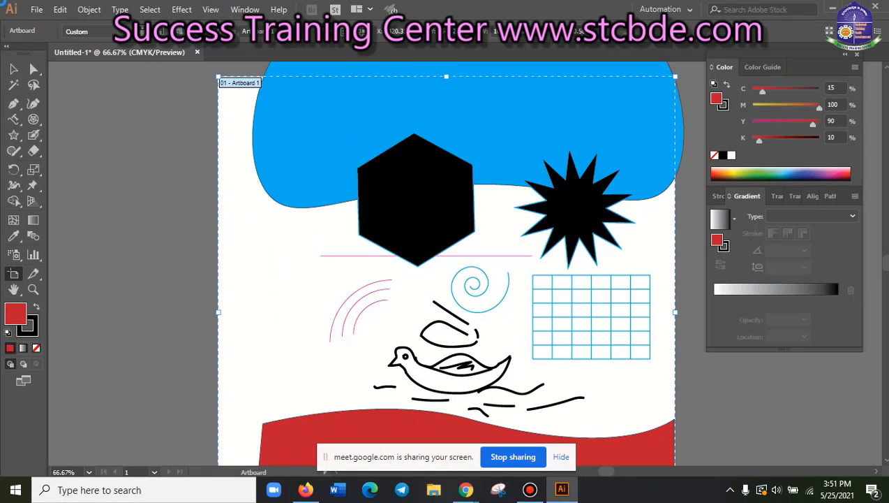
Widen the blue top wave band to the left
left_click(13, 69)
left_click(293, 171)
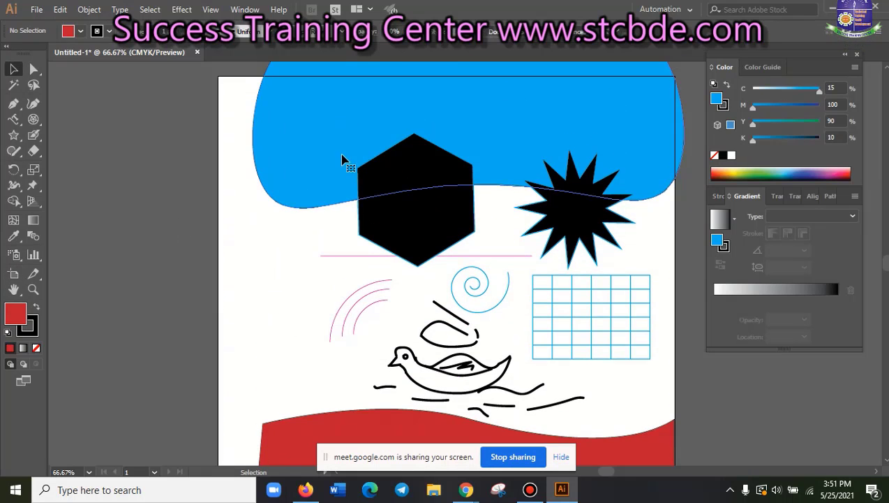
left_click_drag(255, 90, 204, 91)
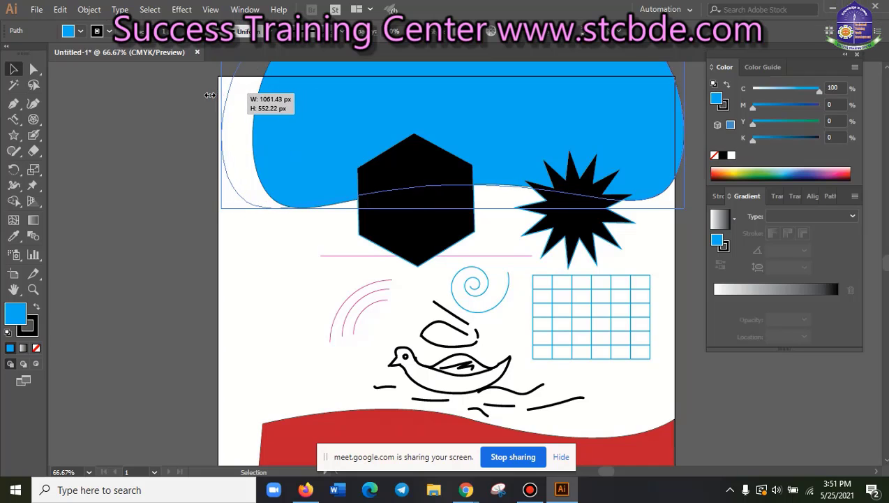
scroll(595, 323, "down", 1)
scroll(594, 322, "down", 2)
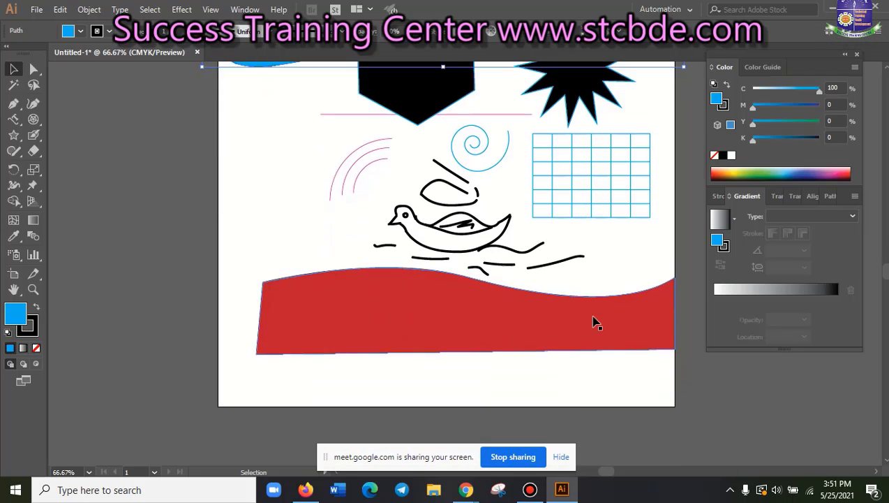
scroll(559, 314, "down", 1)
Widen the red wave to the left, make it taller and move it lower
left_click(412, 290)
left_click_drag(256, 280, 196, 280)
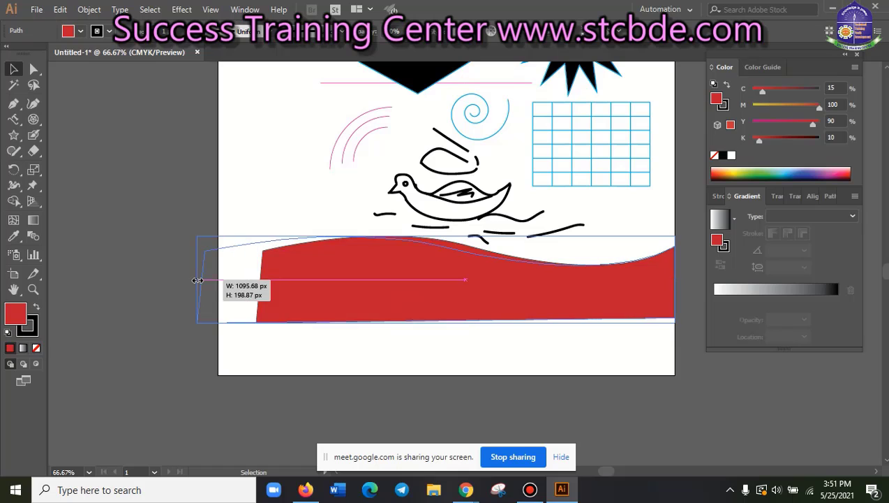
left_click_drag(436, 322, 437, 380)
left_click_drag(449, 334, 449, 371)
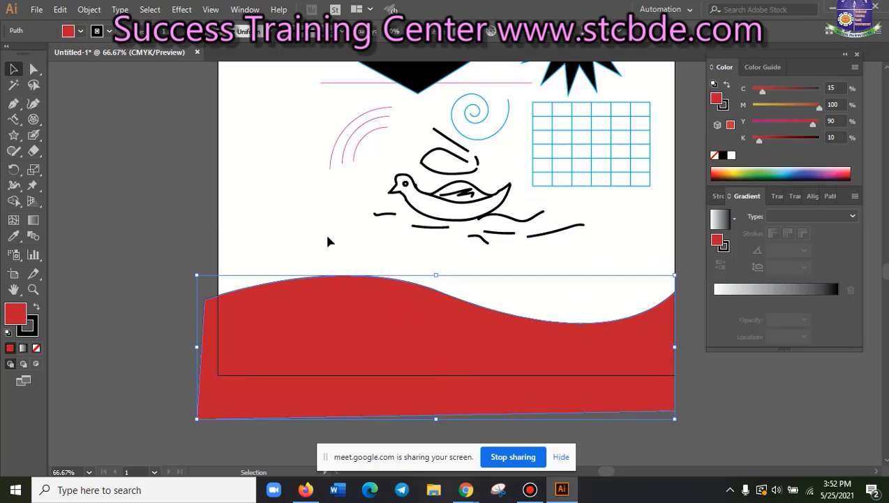
left_click(328, 241)
scroll(310, 265, "up", 3)
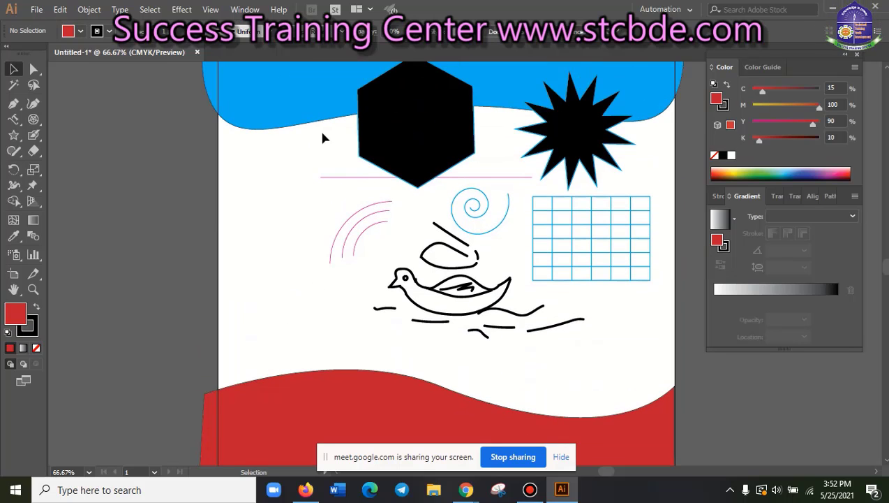
Marquee-select the hexagon, star, duck and middle artwork and shift them right and down
mouse_move(323, 132)
left_mouse_down()
mouse_move(670, 351)
mouse_move(619, 308)
left_mouse_up()
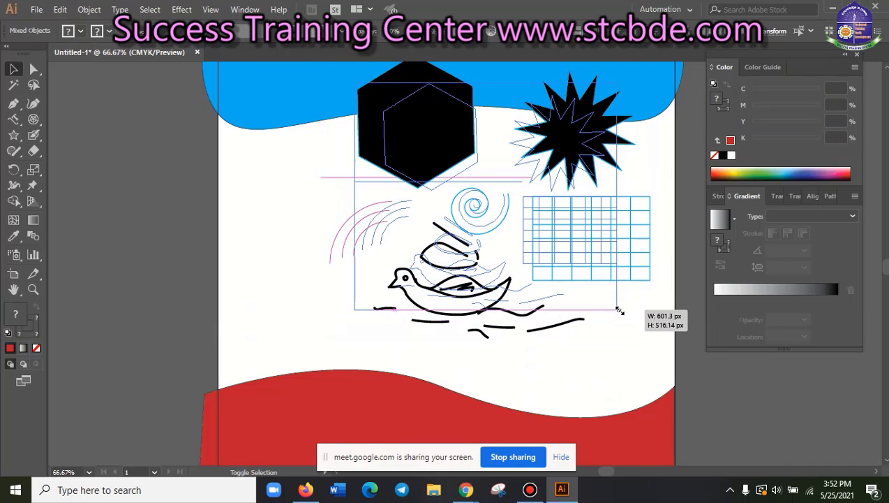
left_click_drag(434, 159, 523, 196)
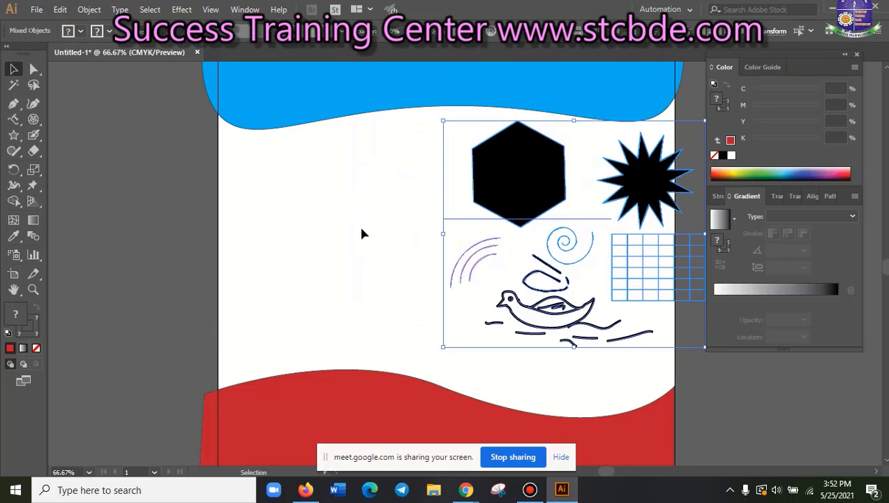
left_click(352, 268)
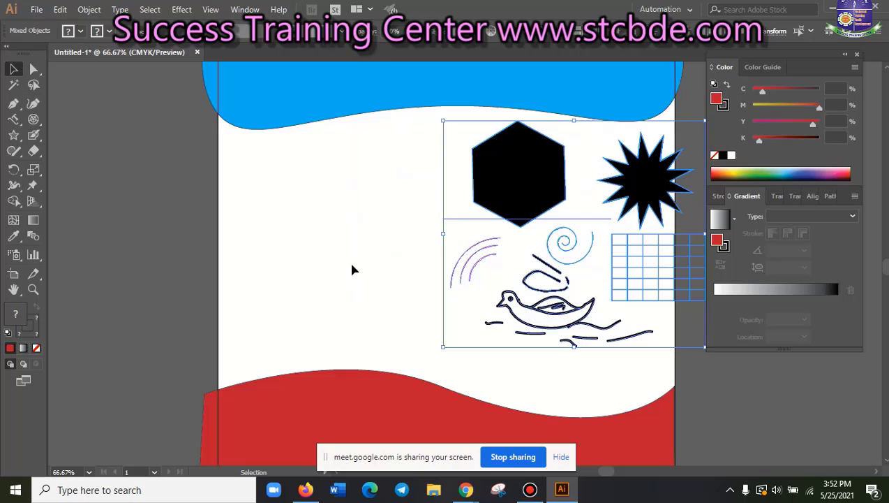
left_click(12, 152)
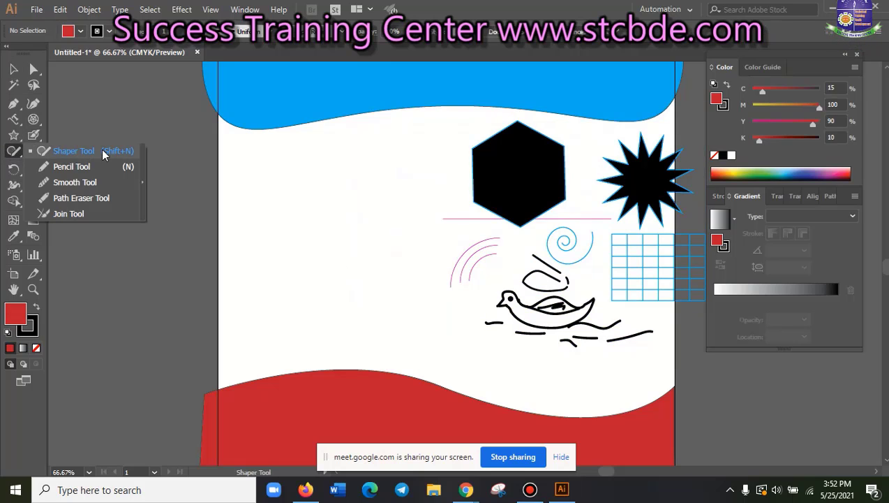
Zoom to 100%, sketch an ellipse with the Shaper tool, then undo it
left_click(55, 153)
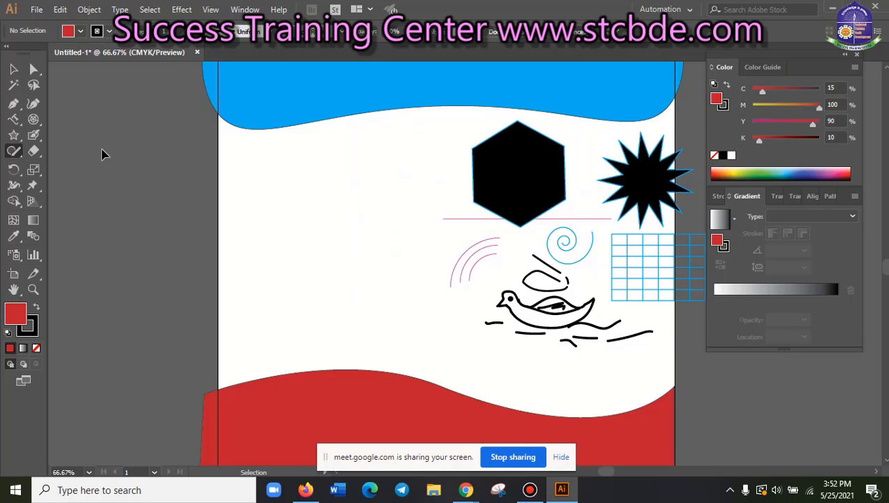
key("ctrl+1")
scroll(117, 237, "up", 2)
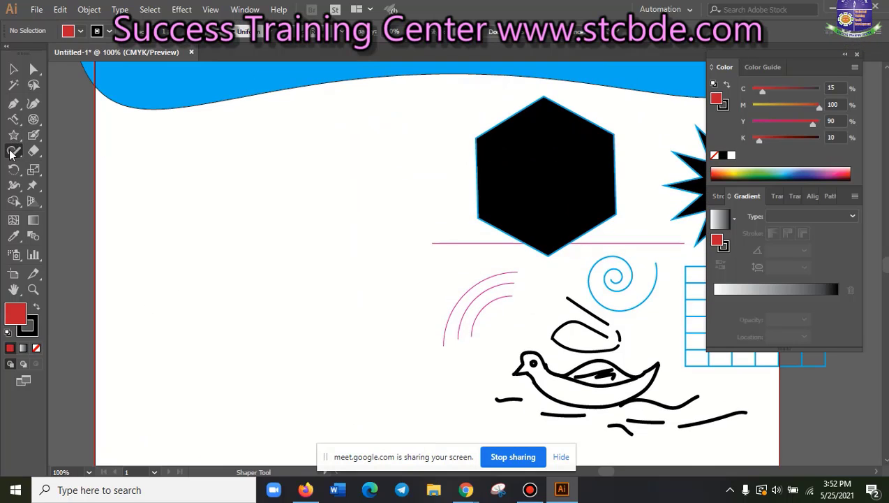
left_click_drag(13, 135, 93, 138)
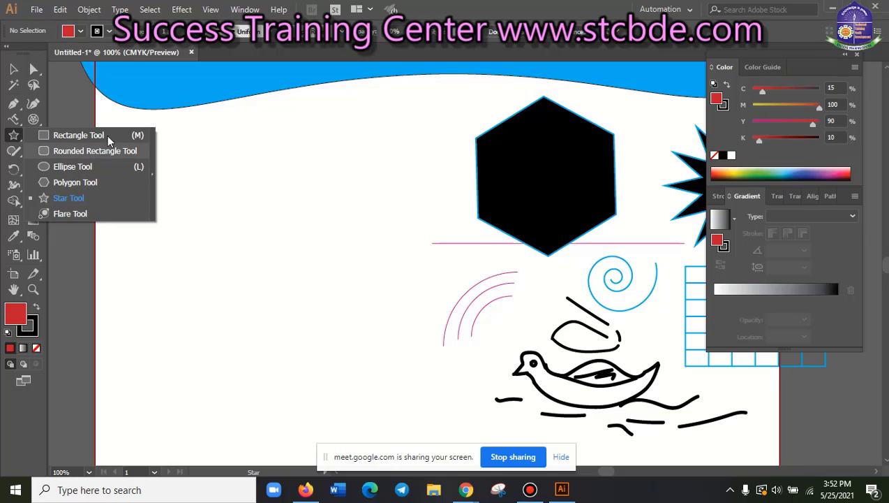
left_click(13, 135)
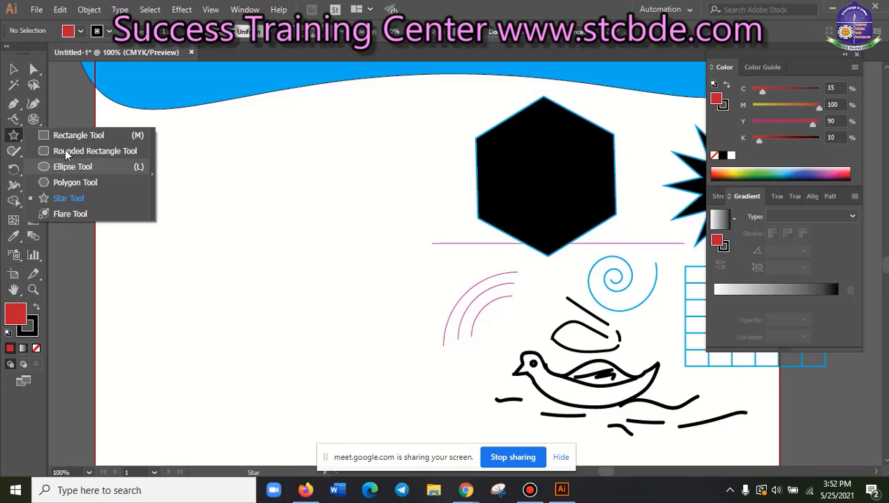
left_click(13, 151)
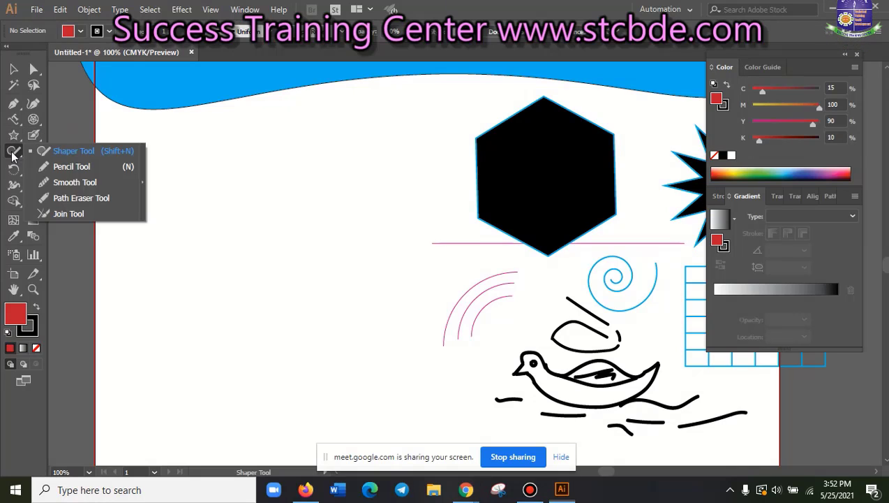
left_click(60, 152)
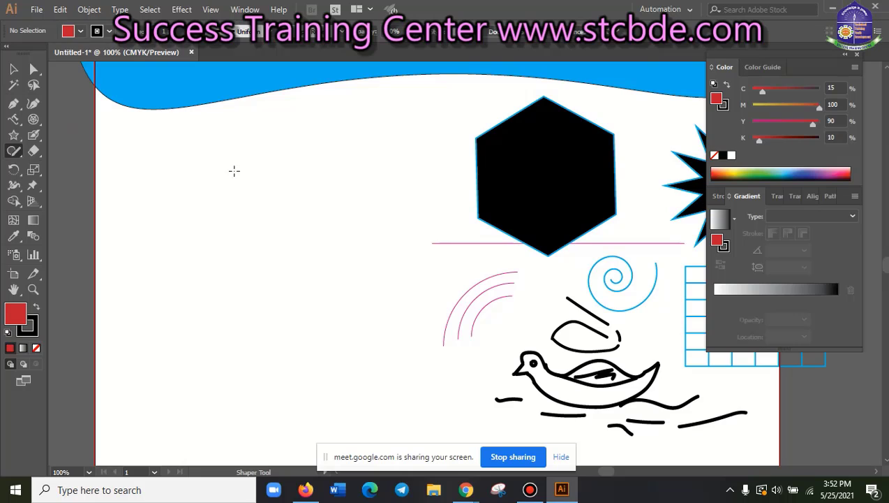
mouse_move(244, 165)
left_mouse_down()
mouse_move(294, 183)
mouse_move(244, 168)
left_mouse_up()
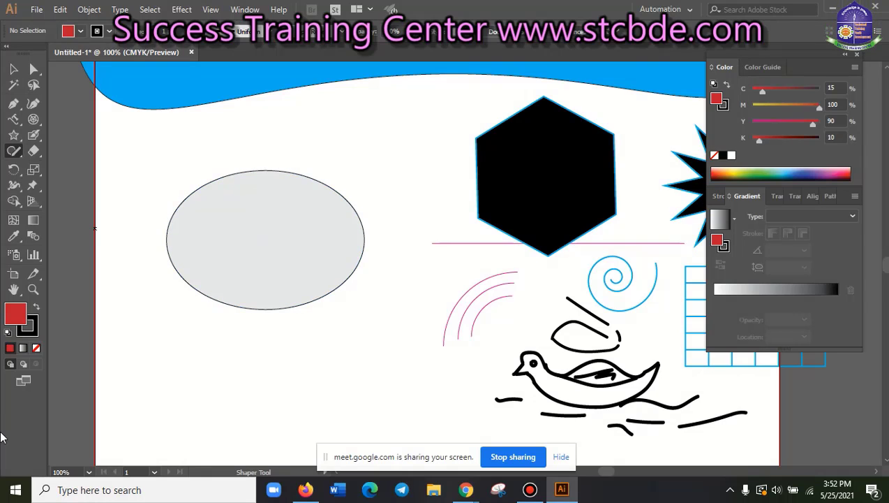
key("ctrl+z")
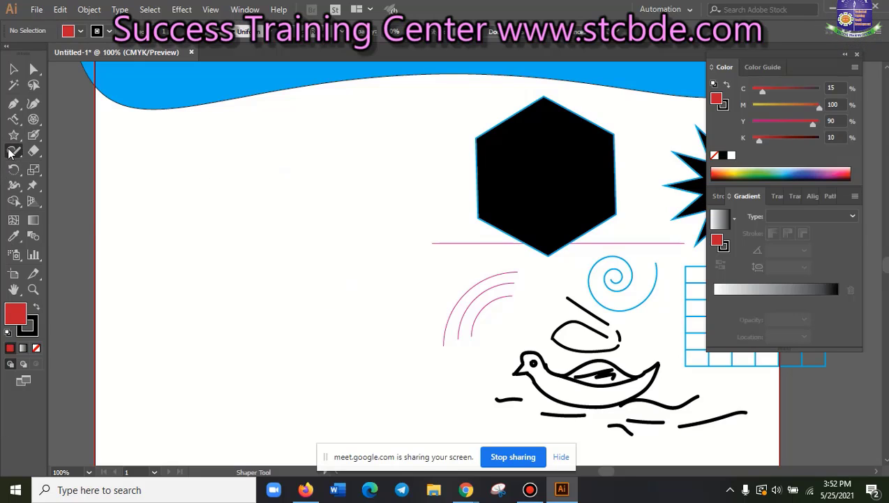
left_click_drag(10, 154, 74, 156)
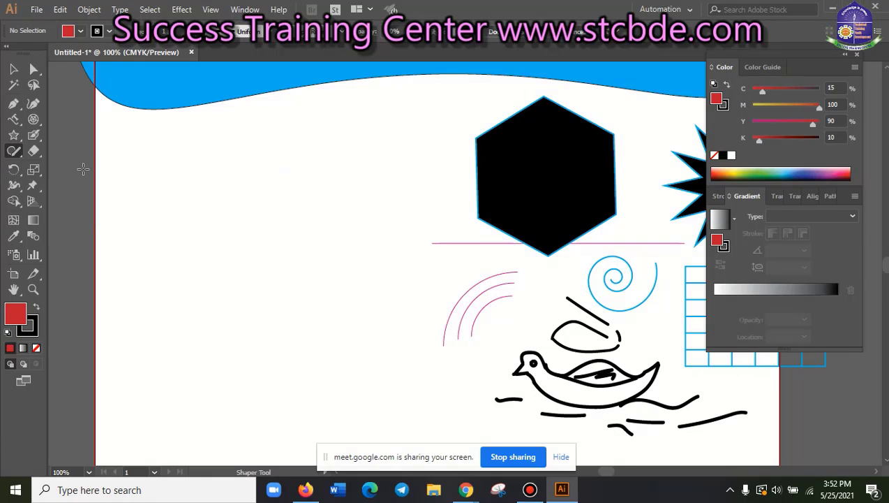
Sketch a clean grey rectangle and a closed shape below it, scribbling over the ellipse
mouse_move(162, 161)
left_mouse_down()
mouse_move(359, 266)
mouse_move(259, 139)
mouse_move(163, 161)
left_mouse_up()
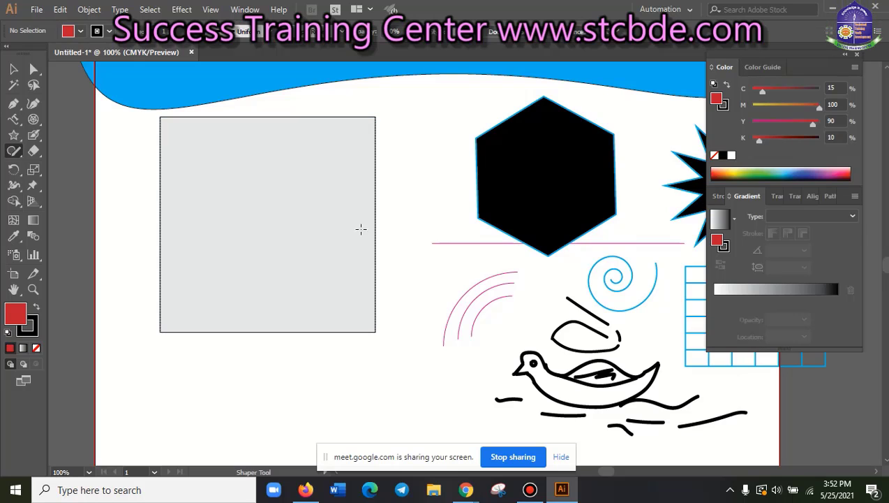
scroll(262, 377, "down", 1)
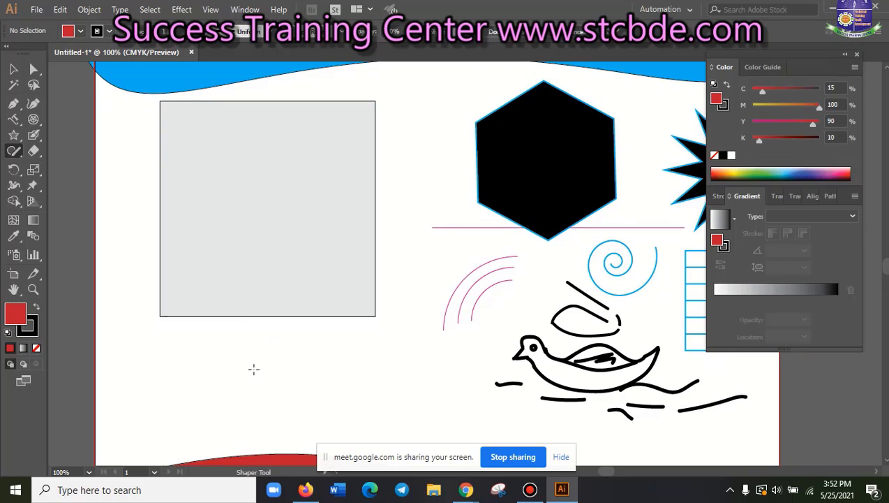
scroll(254, 368, "down", 1)
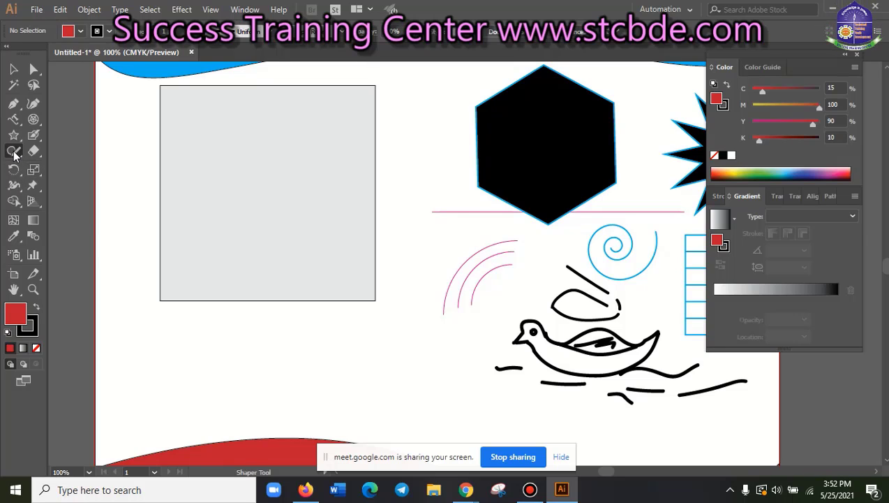
left_click(14, 153)
scroll(317, 375, "down", 2)
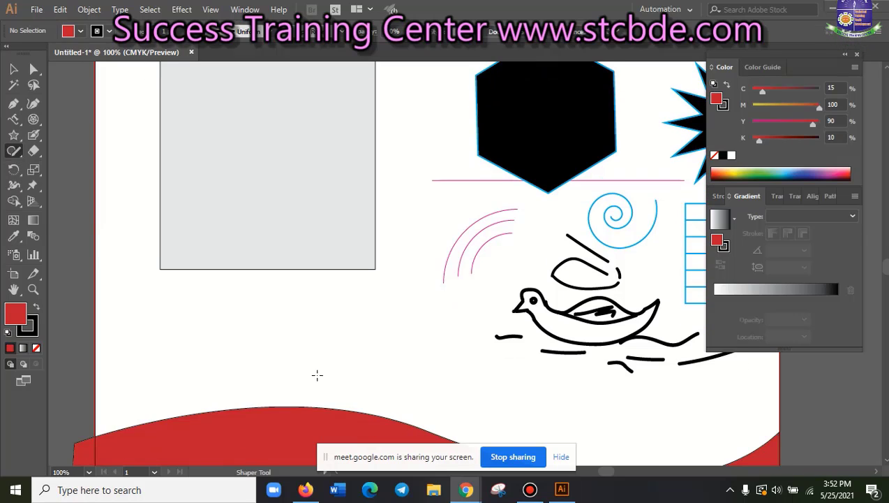
scroll(317, 375, "down", 1)
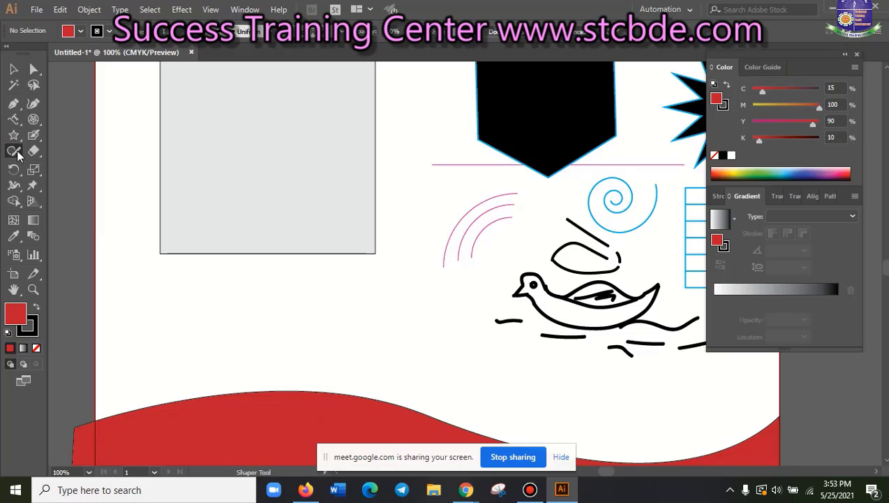
left_click_drag(257, 287, 266, 288)
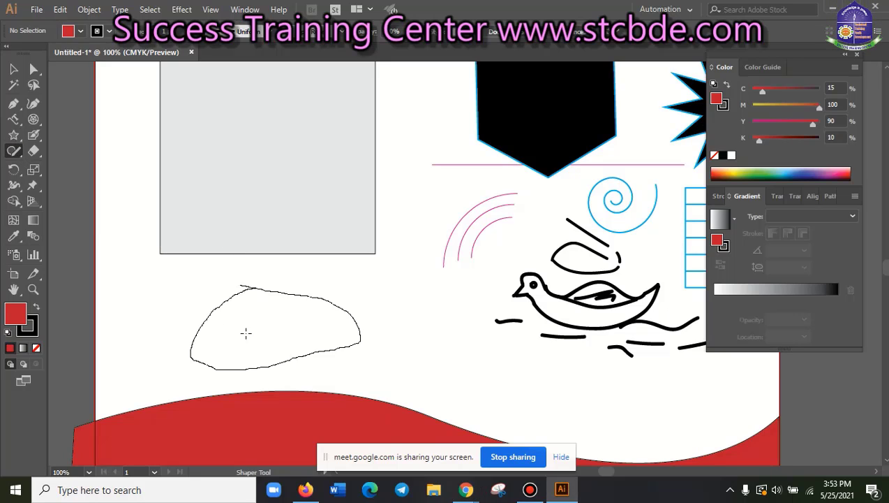
left_click_drag(259, 361, 261, 280)
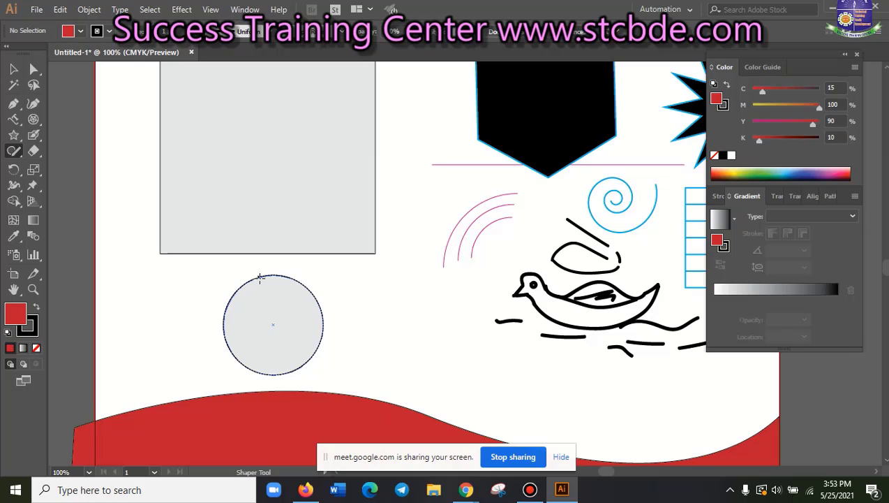
Marquee-select the grey rectangle and circle and delete them
scroll(264, 361, "up", 3)
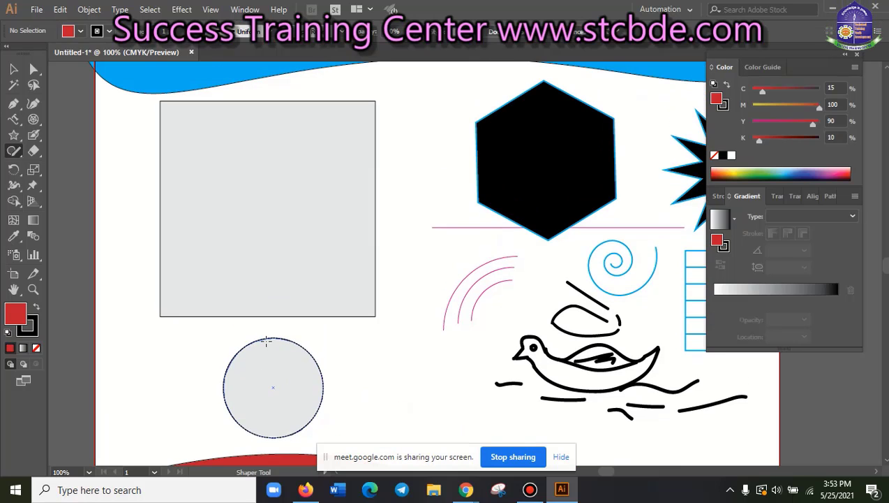
left_click(13, 68)
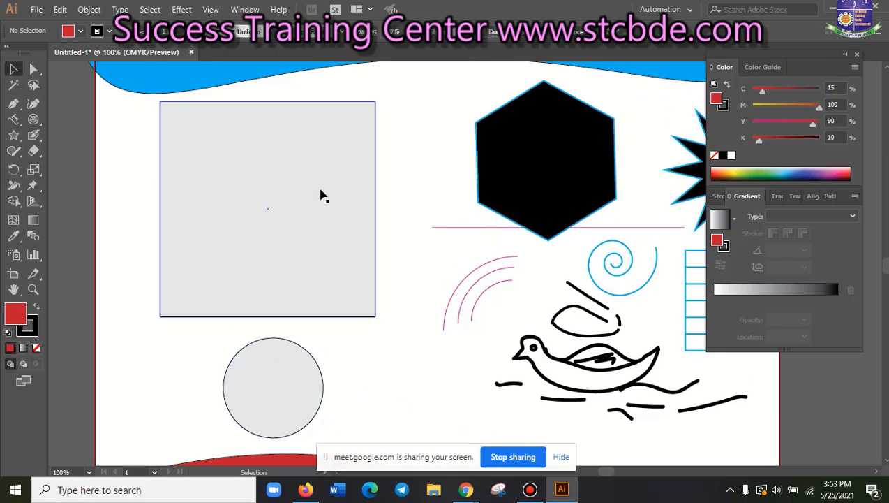
left_click_drag(397, 147, 253, 407)
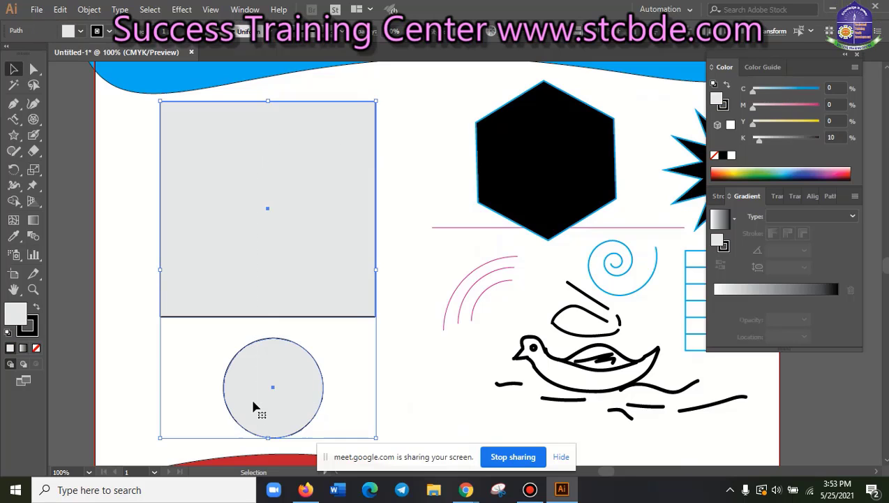
key("Delete")
left_click(13, 151)
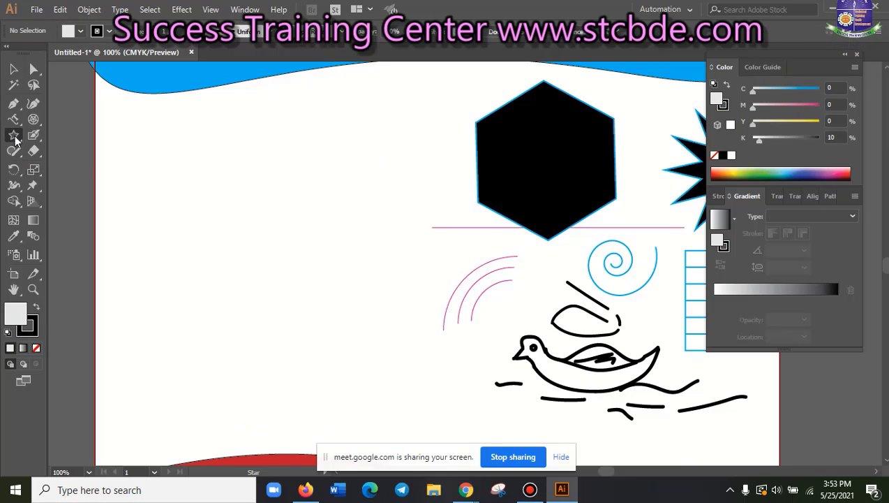
left_click(13, 152)
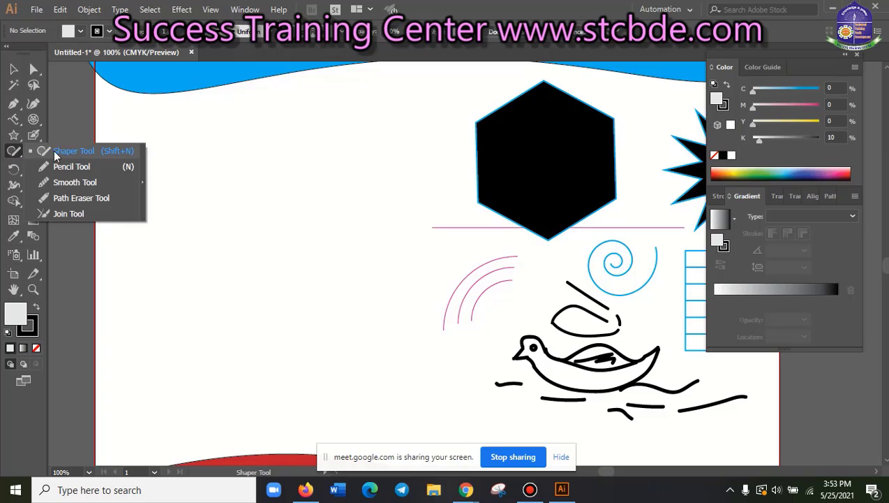
left_click(19, 140)
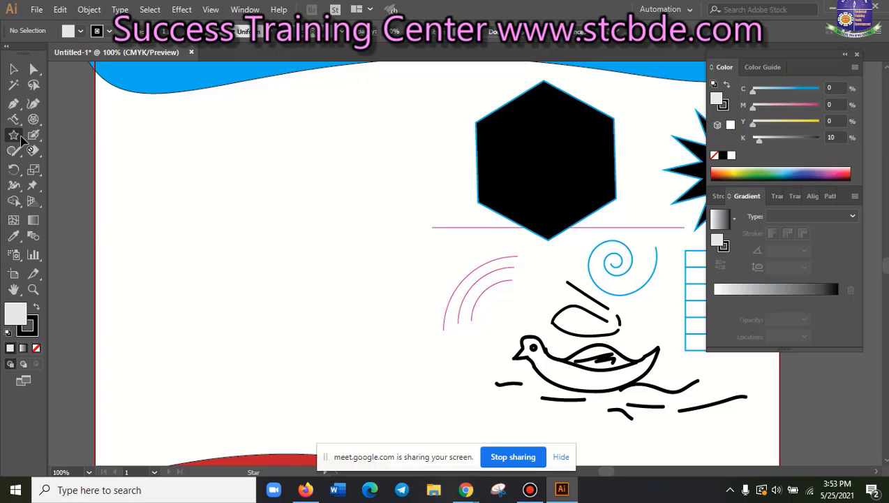
left_click(17, 139)
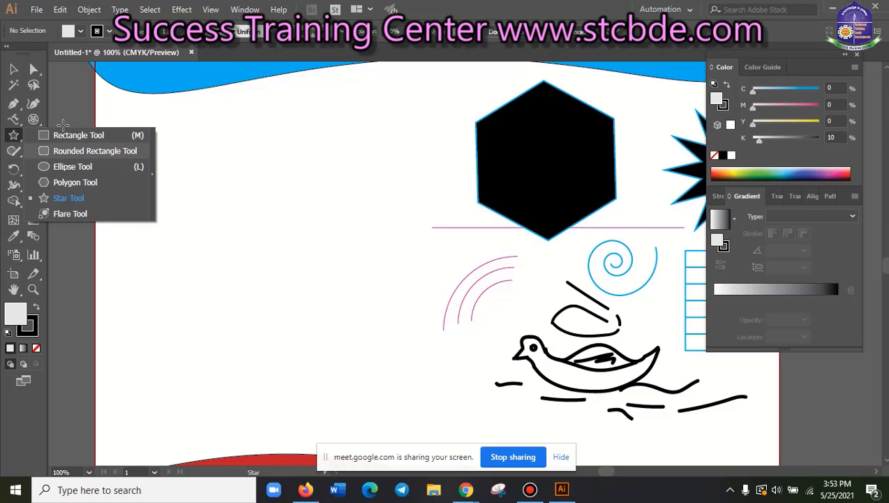
left_click(14, 151)
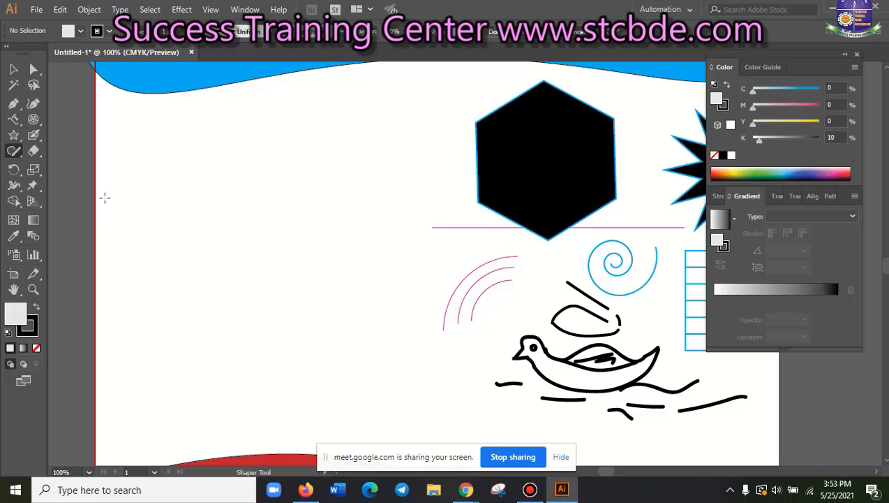
mouse_move(231, 152)
left_mouse_down()
mouse_move(163, 235)
mouse_move(280, 207)
mouse_move(226, 153)
left_mouse_up()
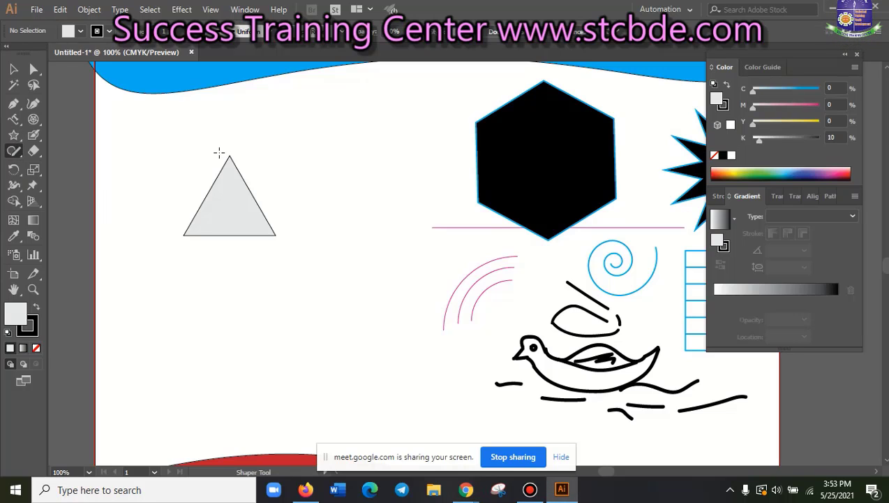
left_click(15, 151)
left_click(56, 150)
mouse_move(213, 279)
left_mouse_down()
mouse_move(167, 348)
mouse_move(318, 375)
mouse_move(214, 278)
left_mouse_up()
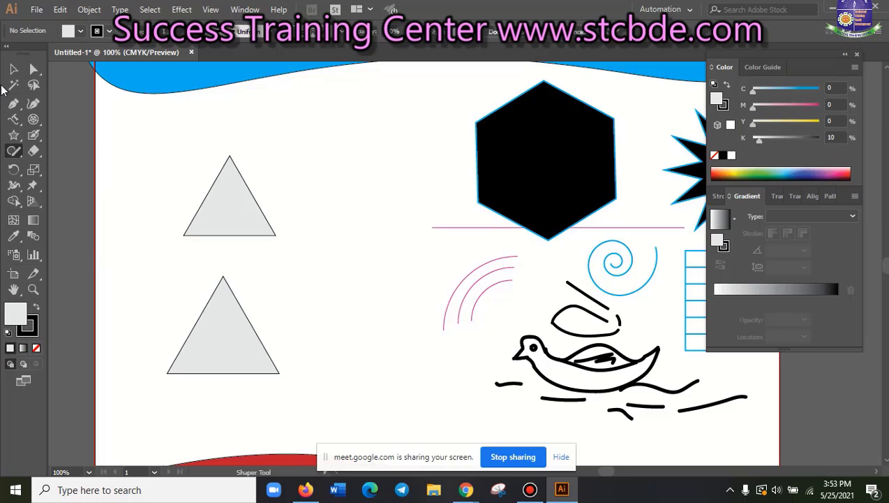
left_click_drag(14, 151, 41, 156)
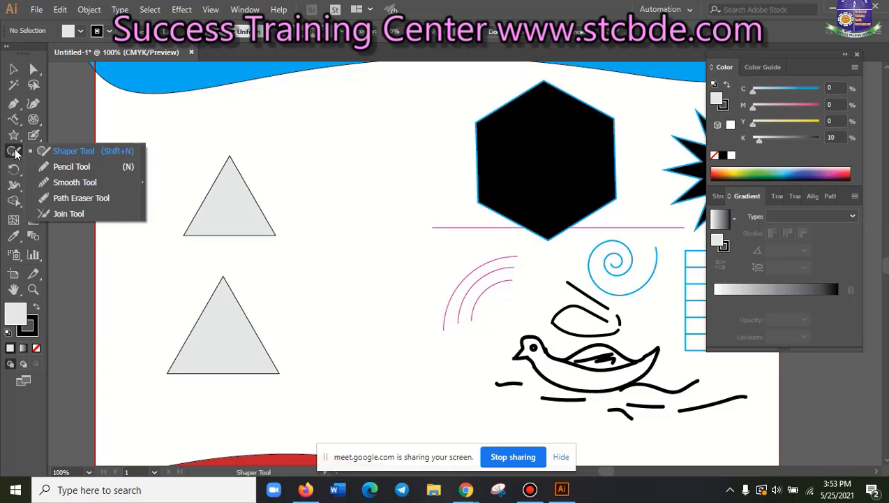
left_click_drag(13, 135, 90, 143)
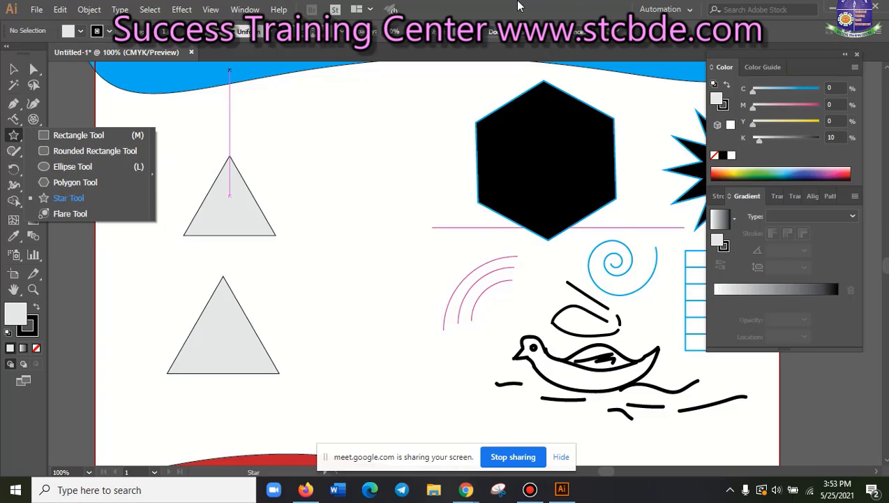
left_click(13, 68)
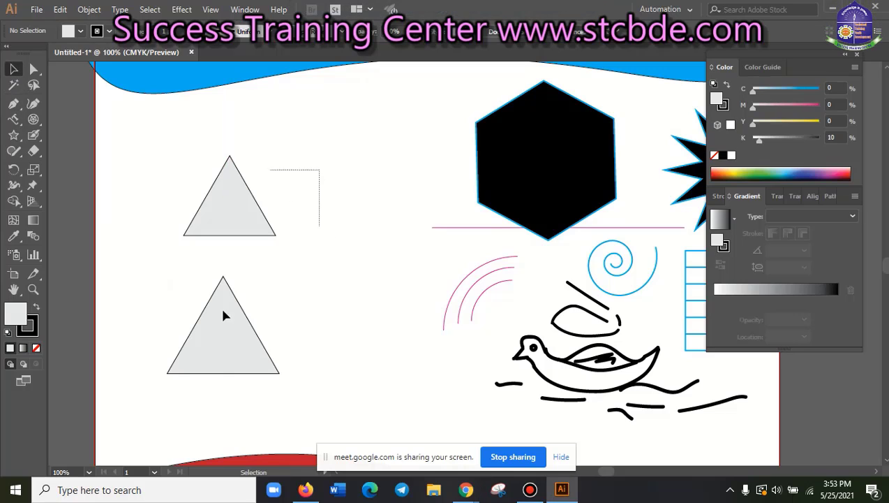
left_click_drag(223, 316, 191, 339)
key("Delete")
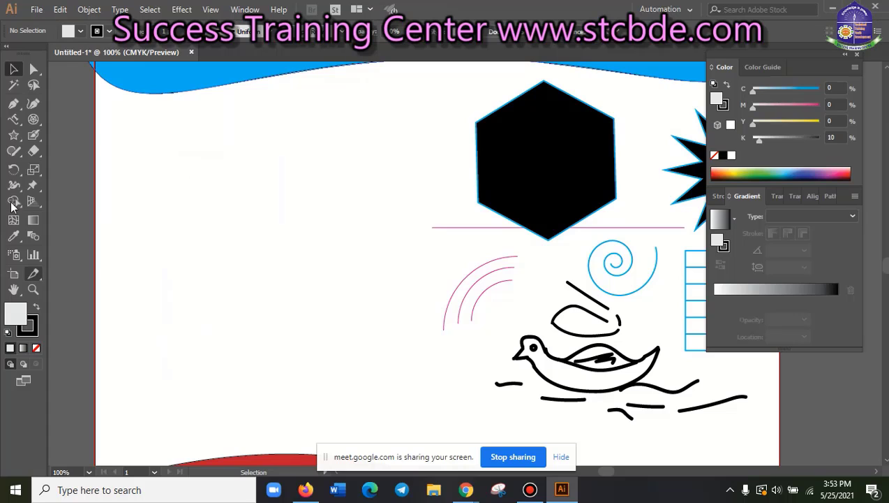
Use the Pencil tool to draw a U-shaped head outline with a spiky hairline near the upper left
left_click(13, 150)
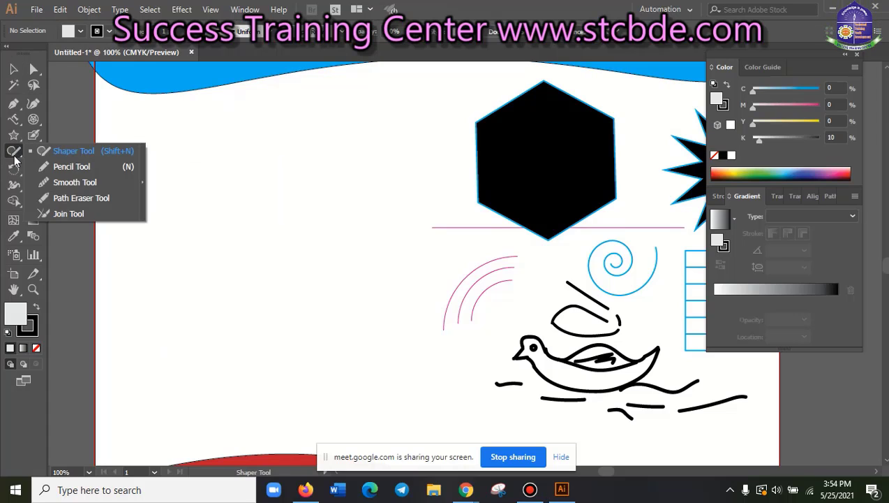
left_click(87, 170)
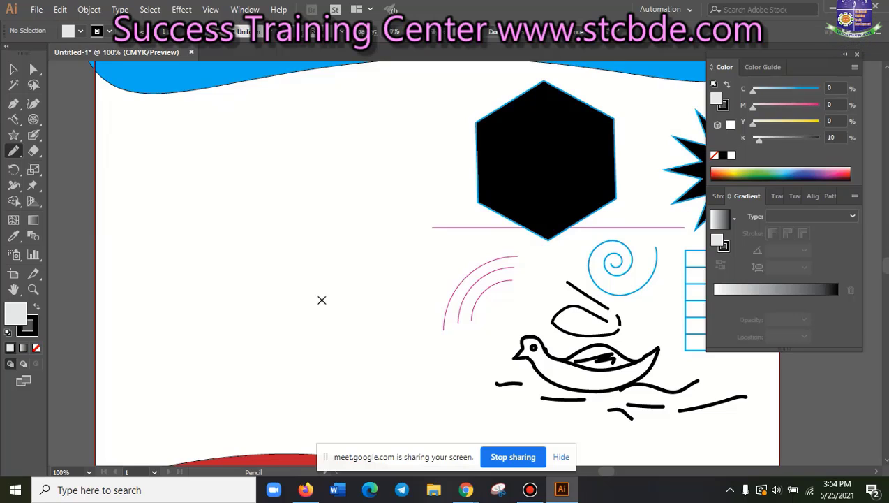
scroll(289, 346, "down", 1)
scroll(179, 239, "up", 2)
scroll(290, 355, "down", 2)
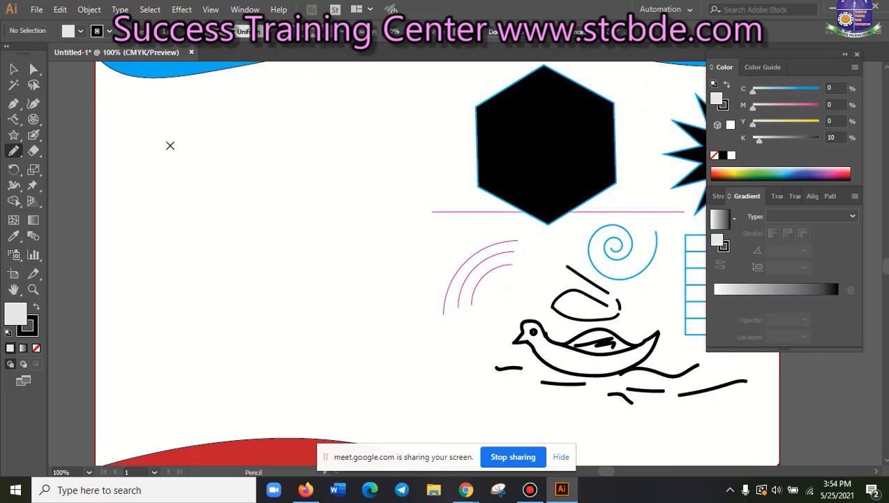
mouse_move(171, 145)
left_mouse_down()
mouse_move(184, 193)
mouse_move(216, 190)
mouse_move(221, 142)
left_mouse_up()
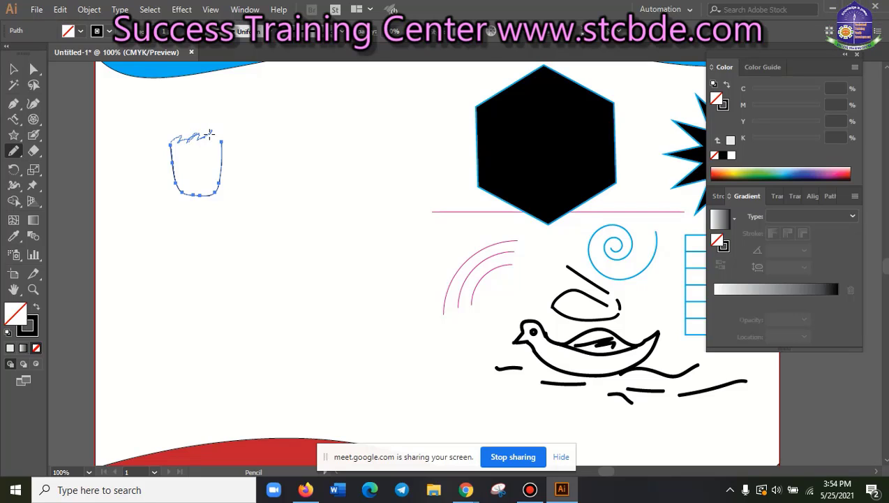
left_click_drag(222, 142, 222, 132)
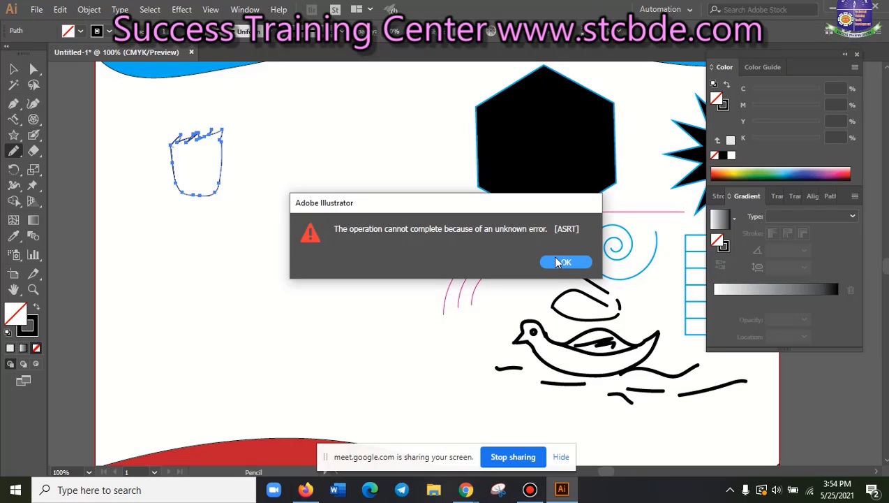
Dismiss the error, zoom in, and draw the eyes, nose and mouth inside the head
left_click(562, 260)
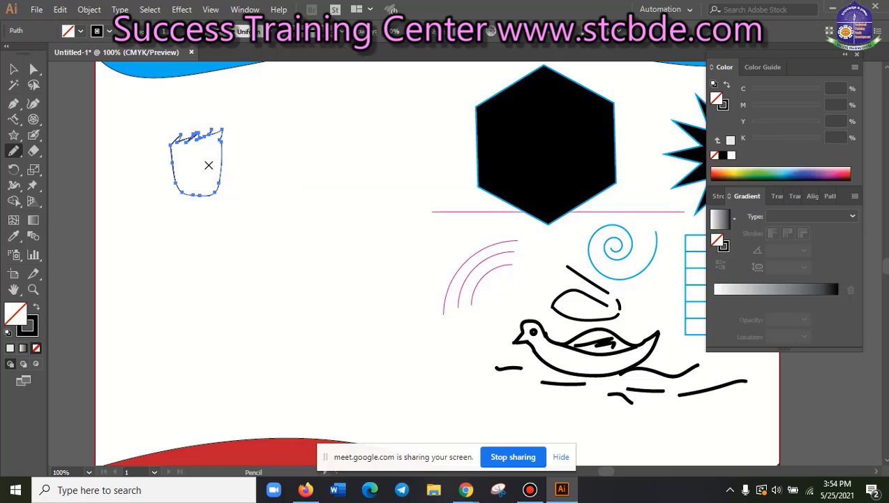
key("v")
key("ctrl+plus")
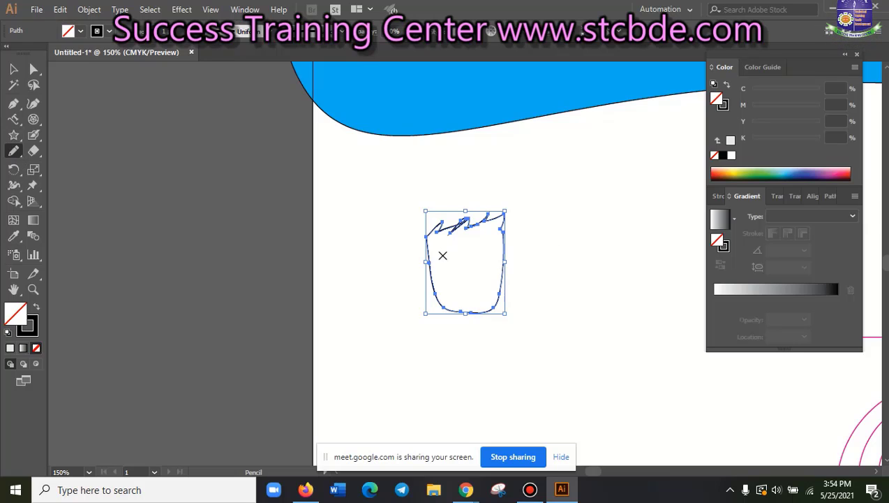
mouse_move(453, 254)
left_mouse_down()
mouse_move(440, 255)
mouse_move(491, 253)
mouse_move(463, 282)
mouse_move(482, 298)
left_mouse_up()
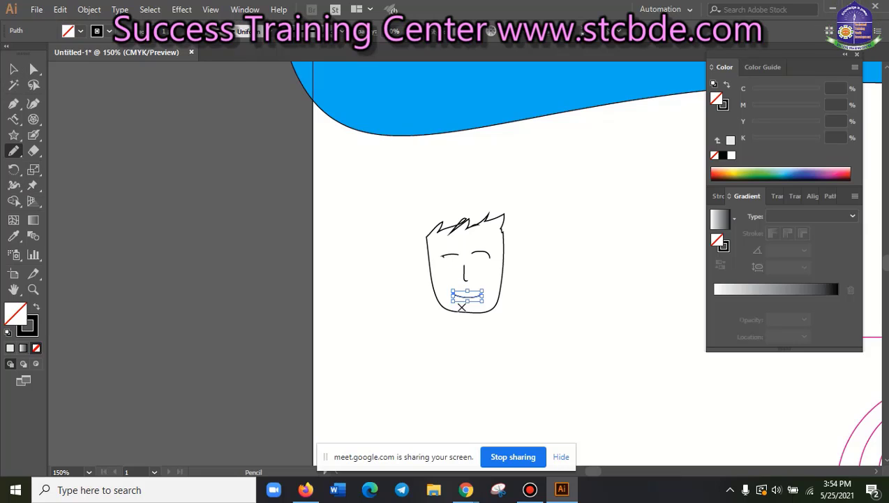
Draw the neck below the chin and the left and right shoulder outlines
scroll(480, 315, "down", 2)
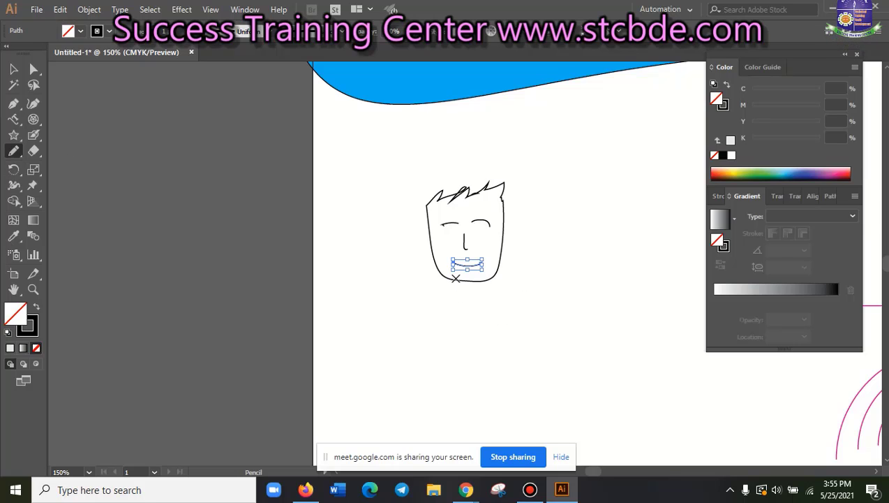
left_click_drag(456, 282, 453, 314)
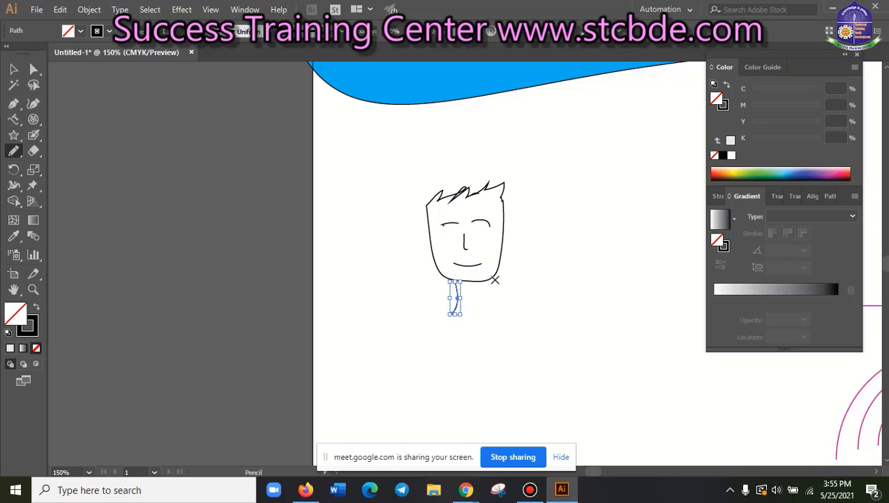
left_click_drag(490, 282, 525, 320)
scroll(447, 290, "down", 1)
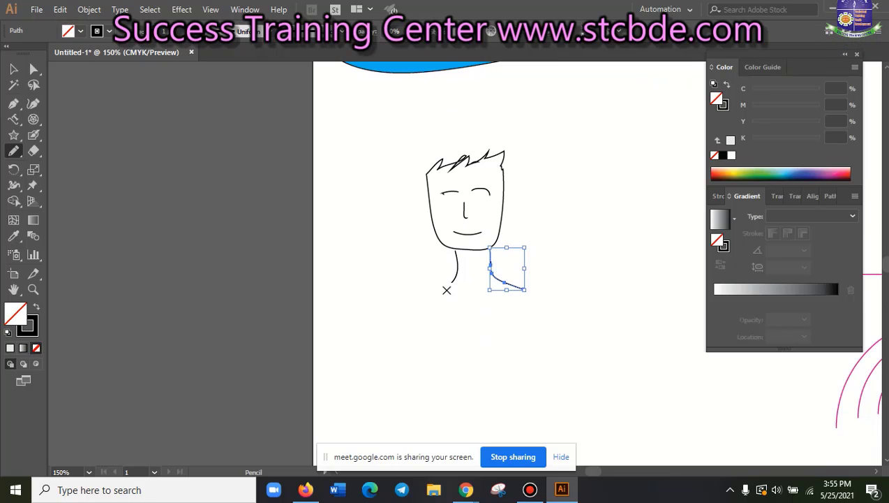
left_click_drag(452, 282, 364, 412)
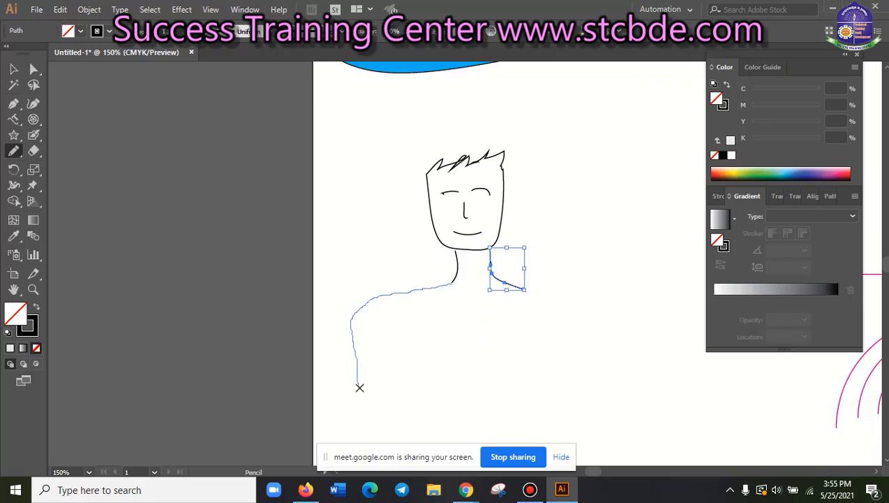
mouse_move(527, 287)
left_mouse_down()
mouse_move(605, 369)
mouse_move(612, 405)
left_mouse_up()
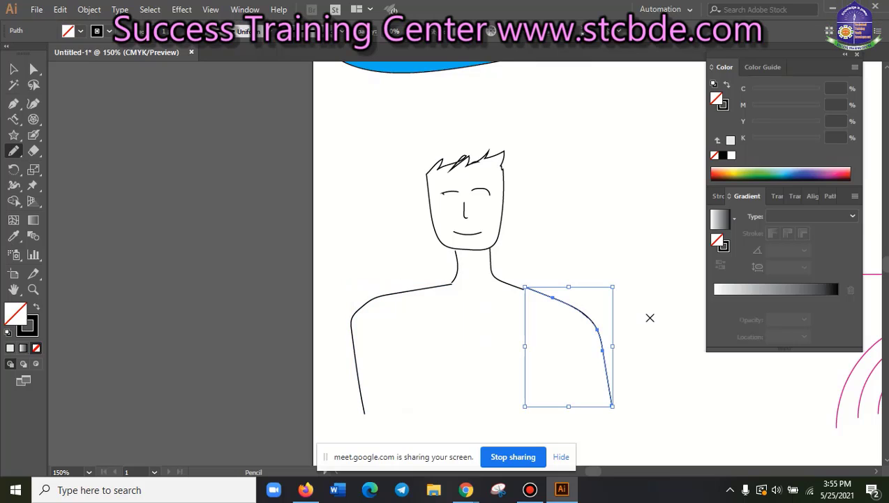
Deselect the finished drawing and zoom back out
left_click(16, 70)
left_click(293, 226)
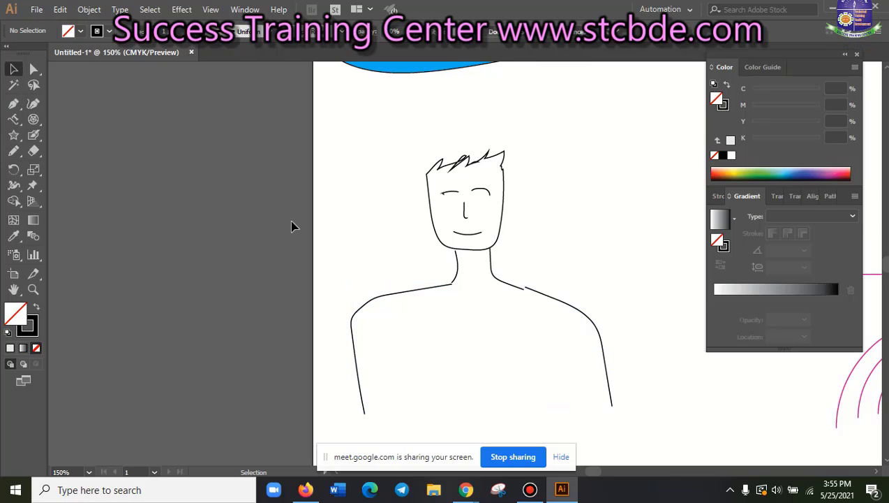
scroll(354, 283, "down", 2)
scroll(354, 283, "up", 2)
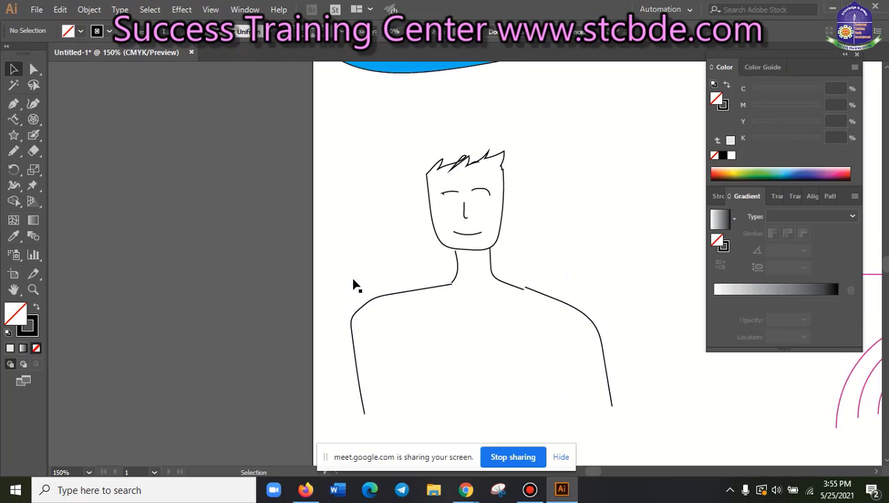
key("ctrl+minus")
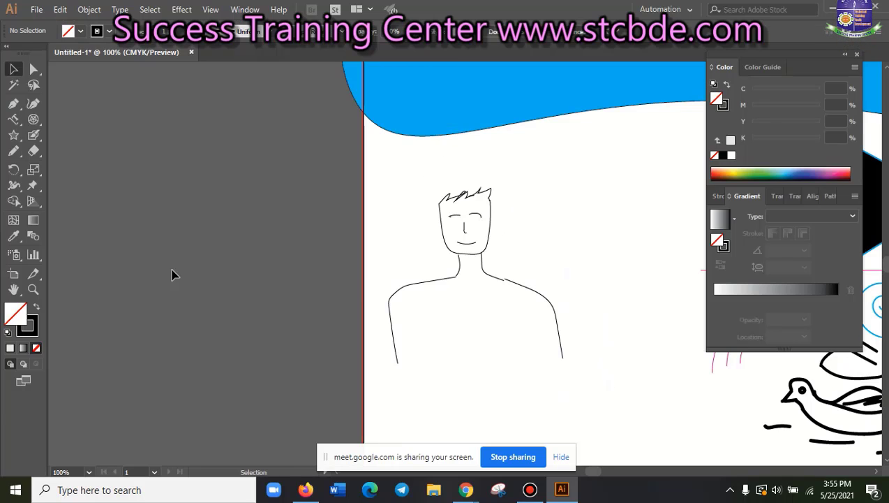
Zoom in to 150% and pan so the pencil-drawn person sits on the left
left_click(14, 149)
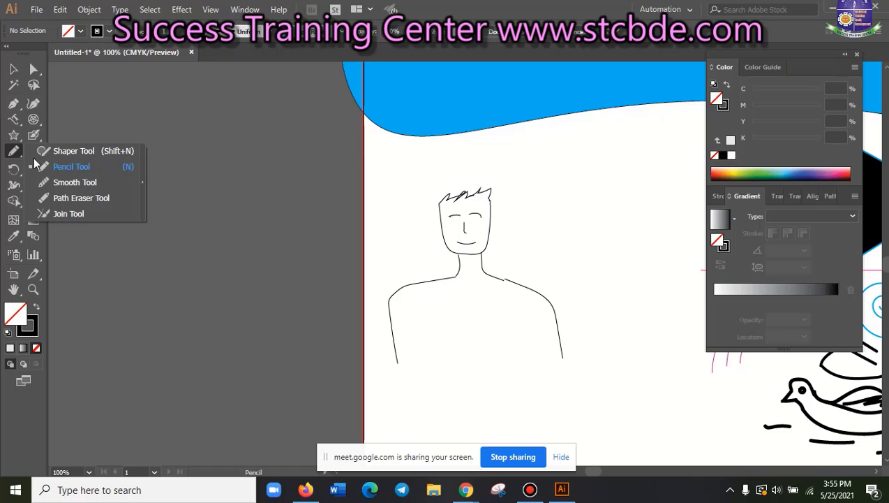
left_click(9, 155)
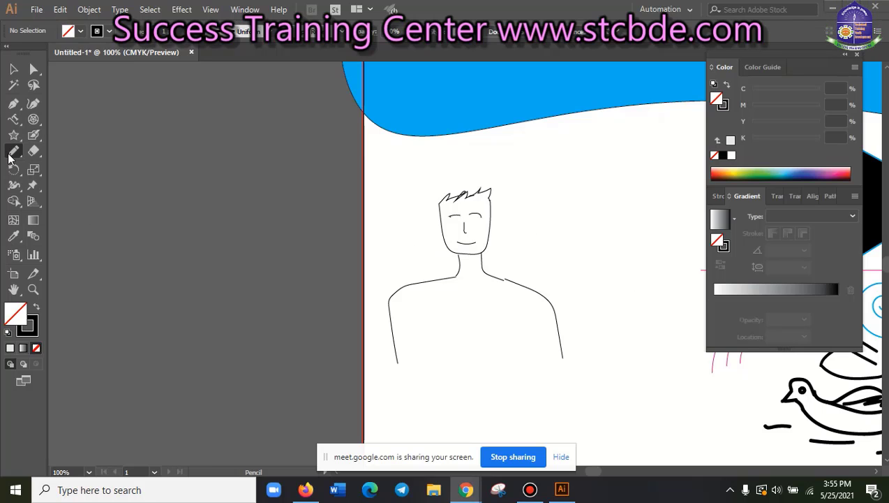
scroll(546, 314, "down", 1)
scroll(327, 393, "up", 1)
scroll(460, 146, "up", 1)
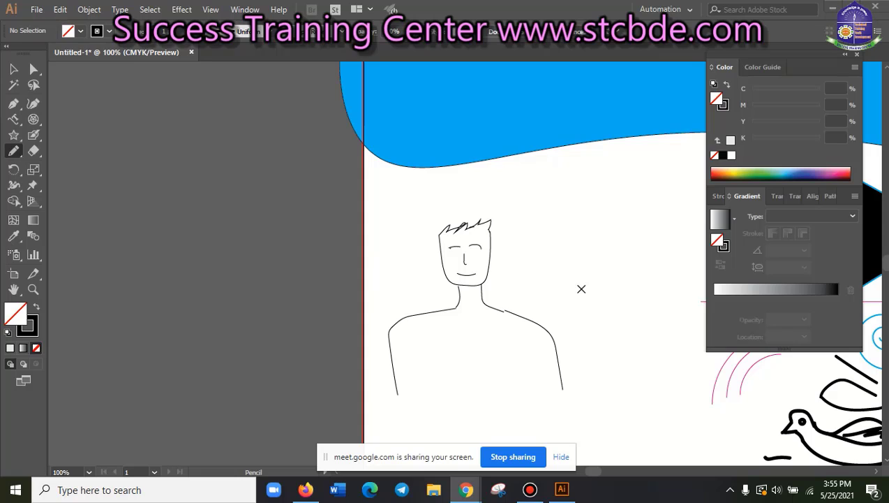
left_click(13, 73)
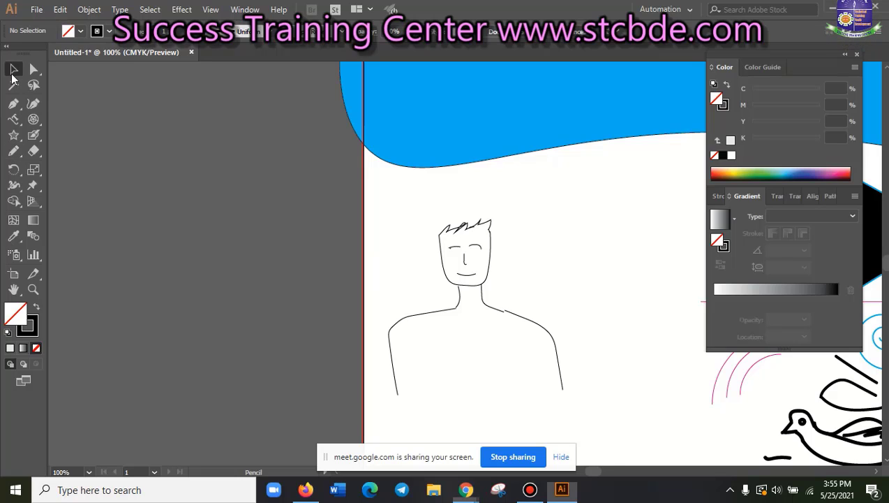
key("ctrl+plus")
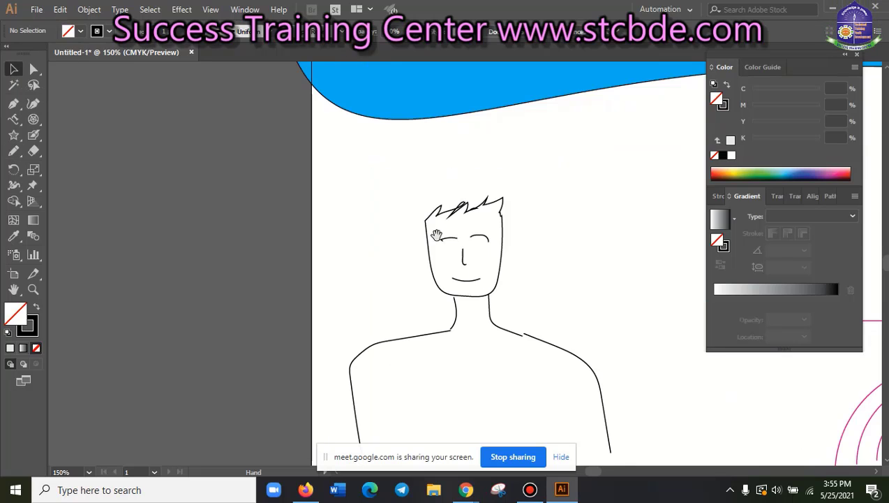
left_click_drag(497, 230, 237, 217)
left_click_drag(334, 238, 327, 174)
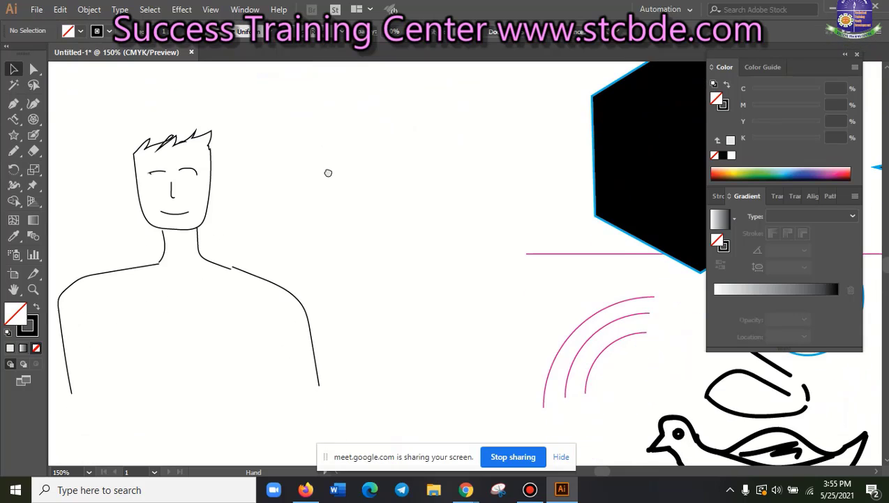
Choose the Pencil Tool from the drawing tools flyout
left_click(14, 136)
left_click(13, 153)
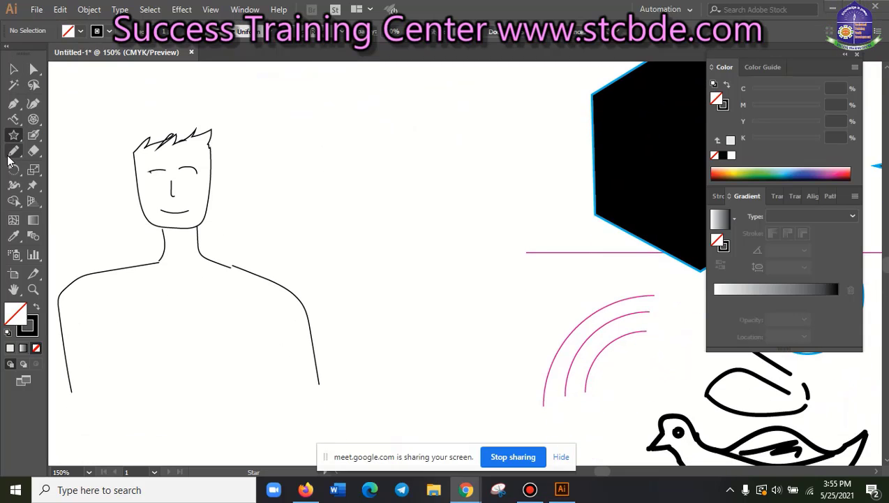
left_click_drag(11, 156, 76, 165)
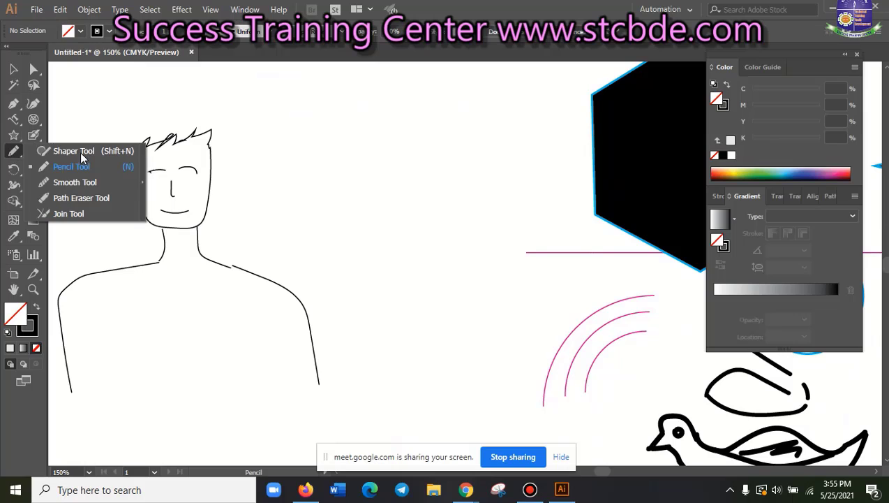
Draw a long, narrow closed pencil loop above and right of the person's head
scroll(393, 144, "up", 2)
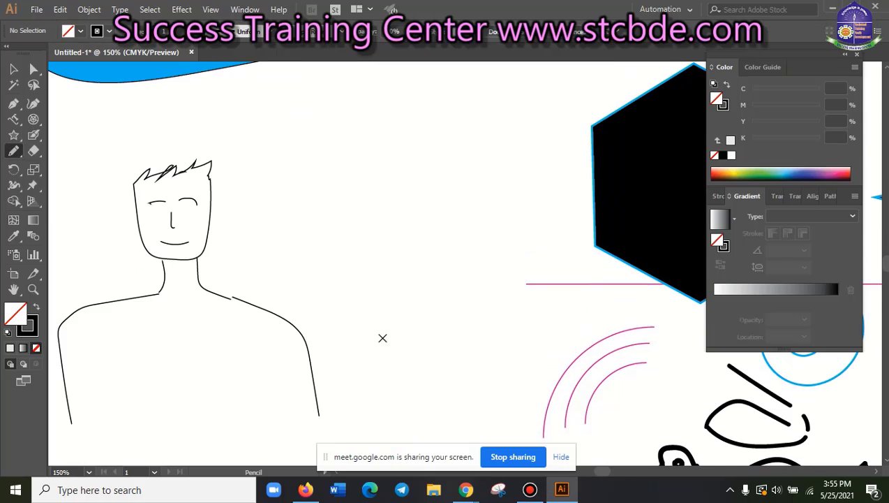
scroll(383, 338, "up", 1)
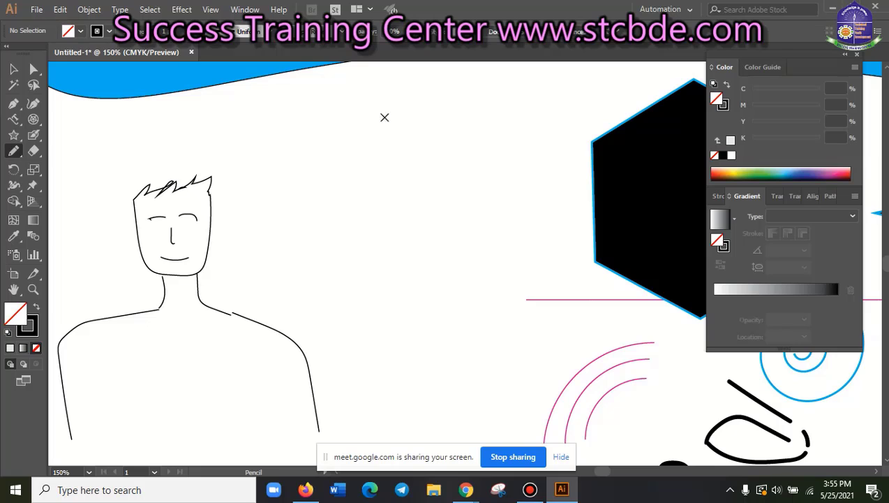
mouse_move(393, 110)
left_mouse_down()
mouse_move(338, 170)
mouse_move(322, 202)
mouse_move(341, 200)
mouse_move(394, 150)
mouse_move(411, 124)
mouse_move(391, 106)
left_mouse_up()
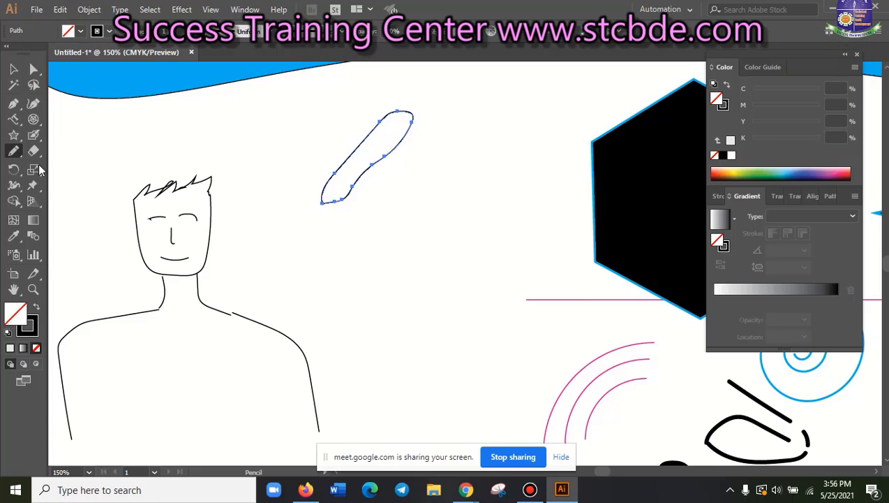
left_click(15, 150)
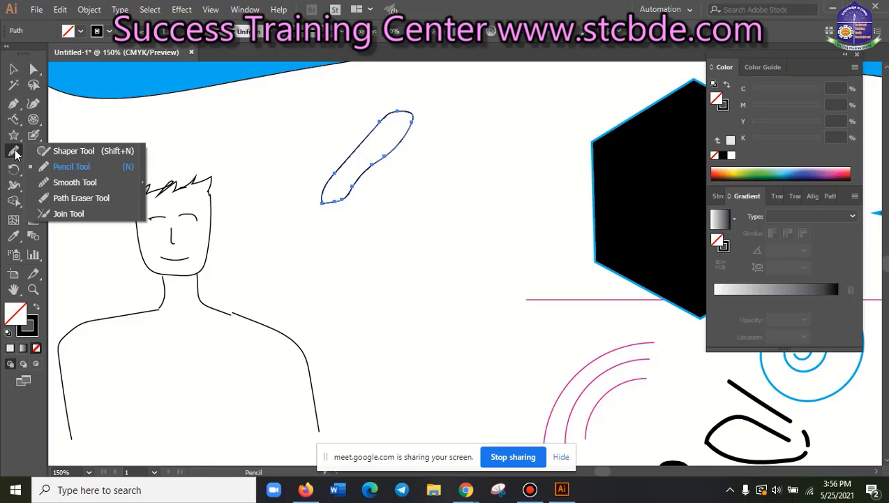
Smooth the narrow shape's right, left and lower edges with the Smooth Tool
left_click(98, 181)
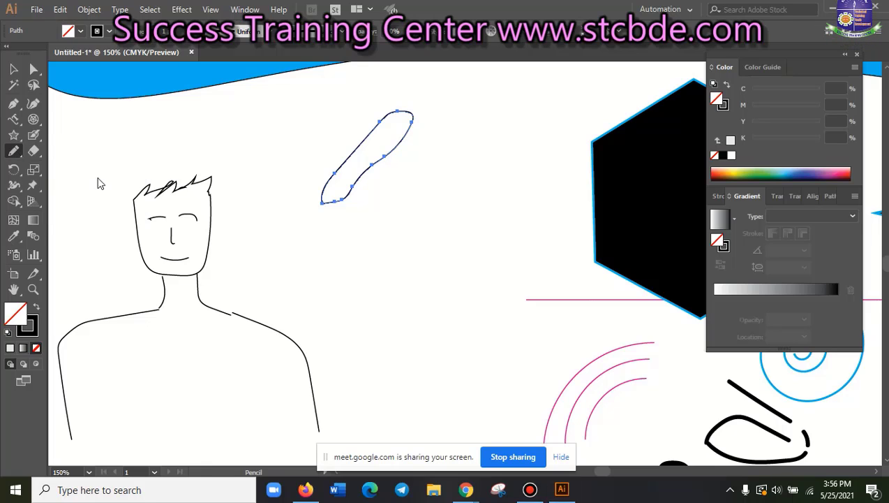
left_click(13, 150)
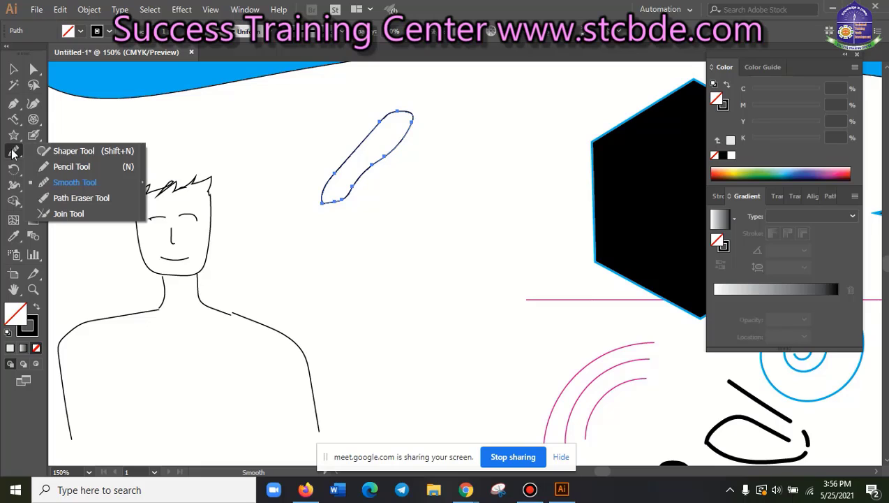
left_click(96, 184)
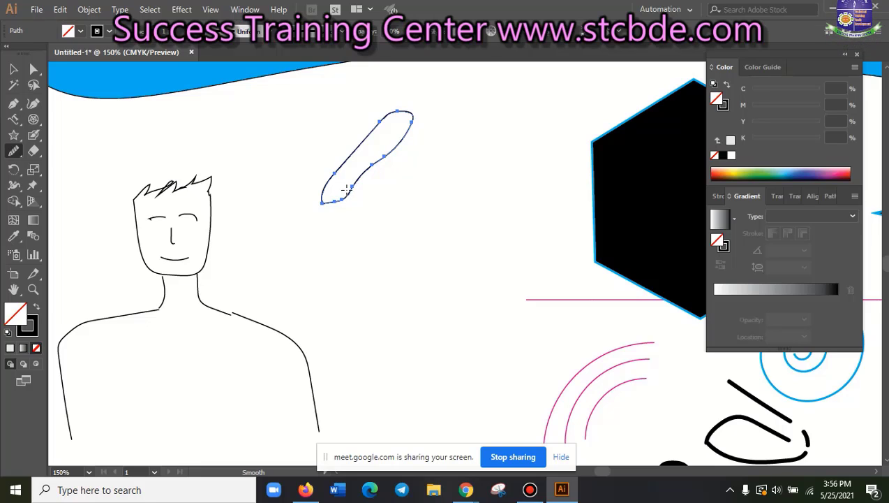
left_click_drag(347, 195, 413, 115)
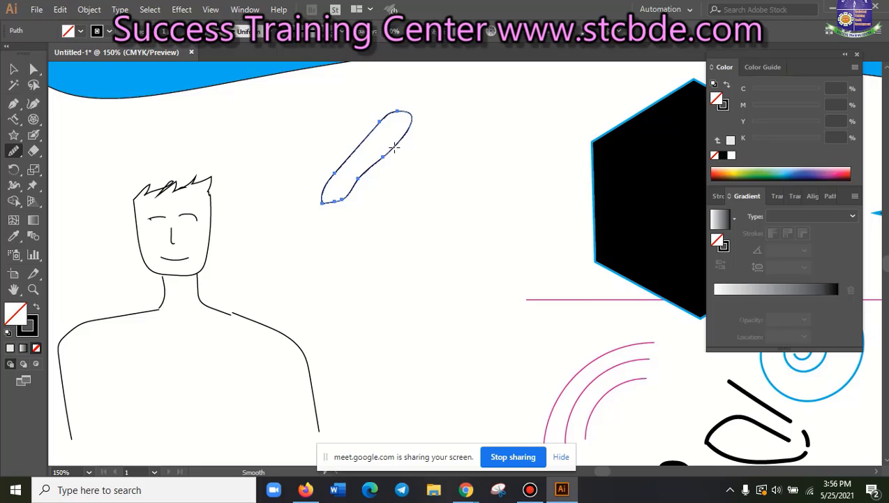
left_click_drag(395, 147, 315, 204)
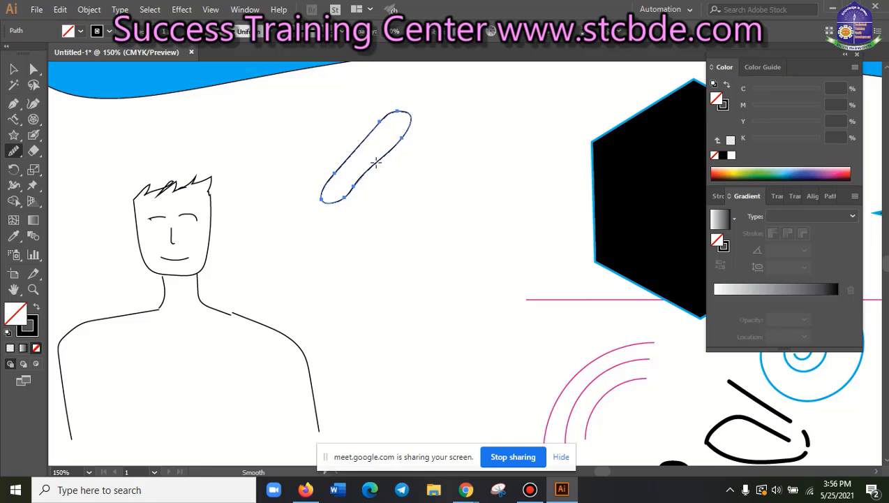
left_click_drag(376, 162, 329, 205)
mouse_move(384, 165)
left_mouse_down()
mouse_move(339, 200)
mouse_move(368, 185)
mouse_move(329, 198)
left_mouse_up()
left_click_drag(389, 154, 349, 196)
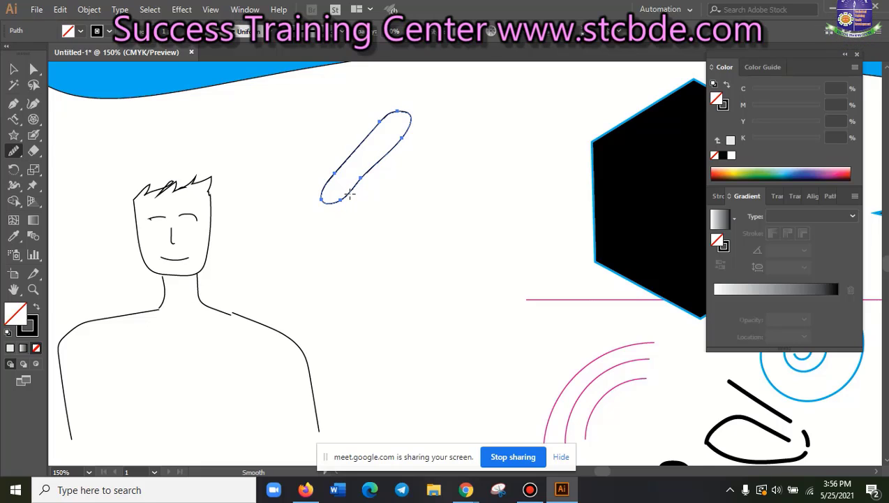
left_click_drag(380, 163, 340, 198)
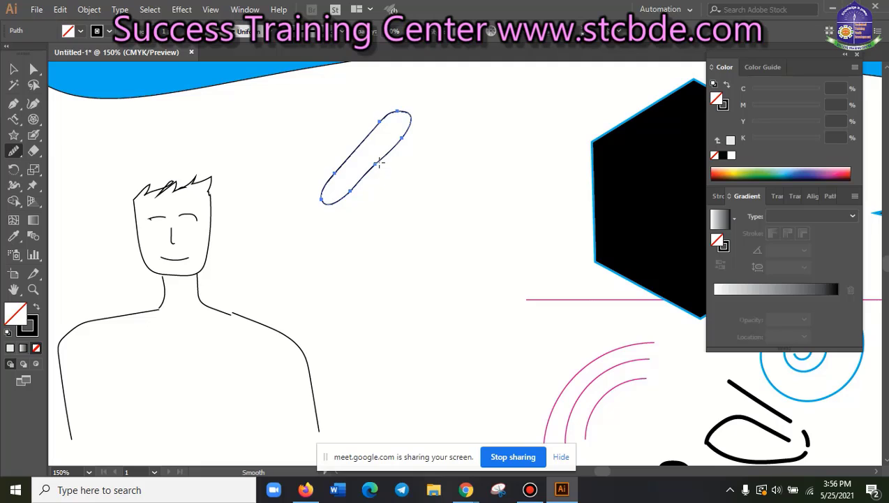
left_click_drag(352, 194, 346, 198)
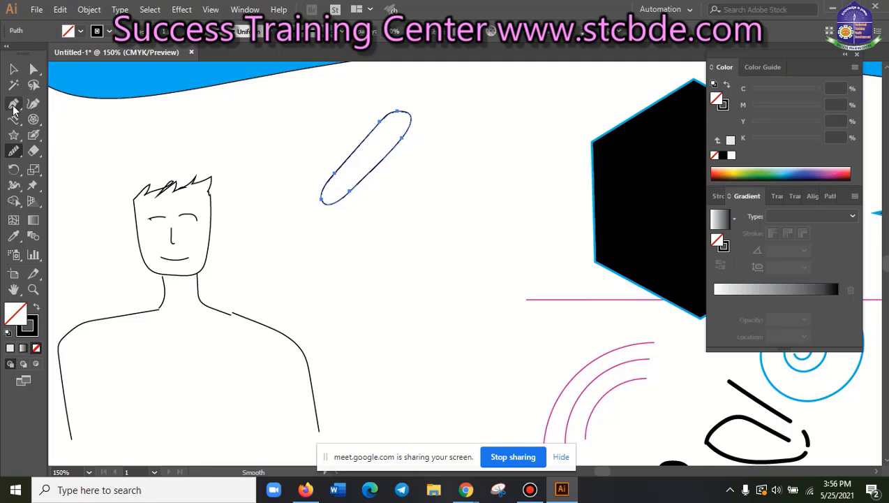
Check the Smooth Tool Options, then redraw the narrow shape into a small D-shape
double_click(14, 153)
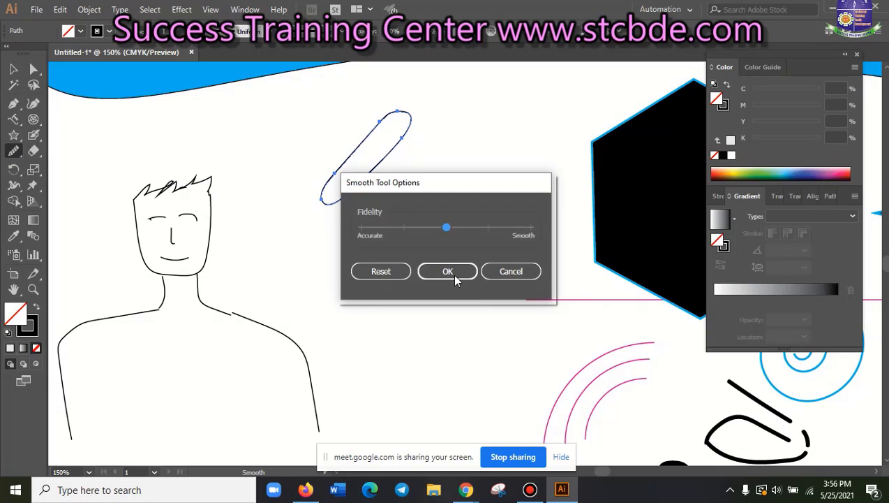
left_click(501, 275)
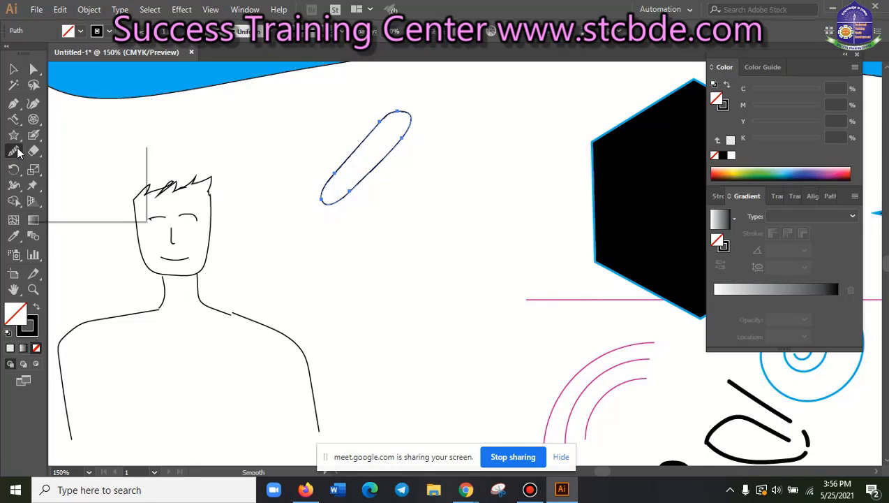
left_click_drag(18, 152, 66, 165)
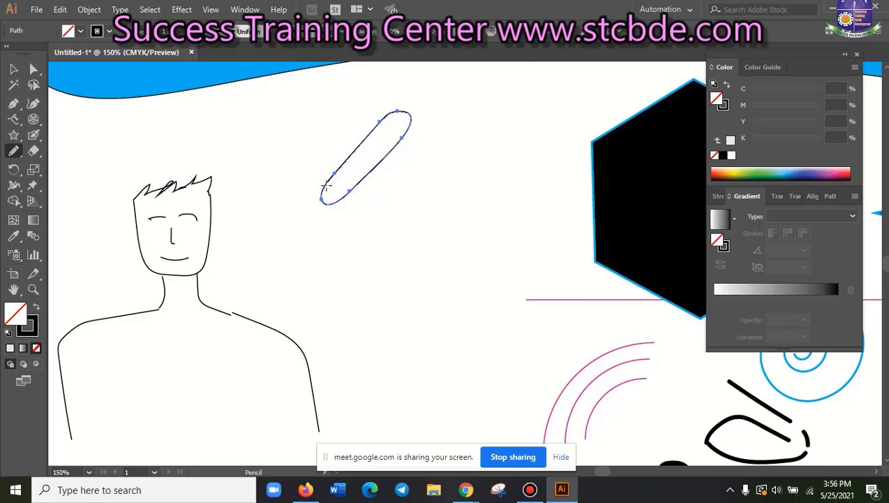
left_click_drag(321, 204, 345, 199)
left_click_drag(353, 192, 334, 176)
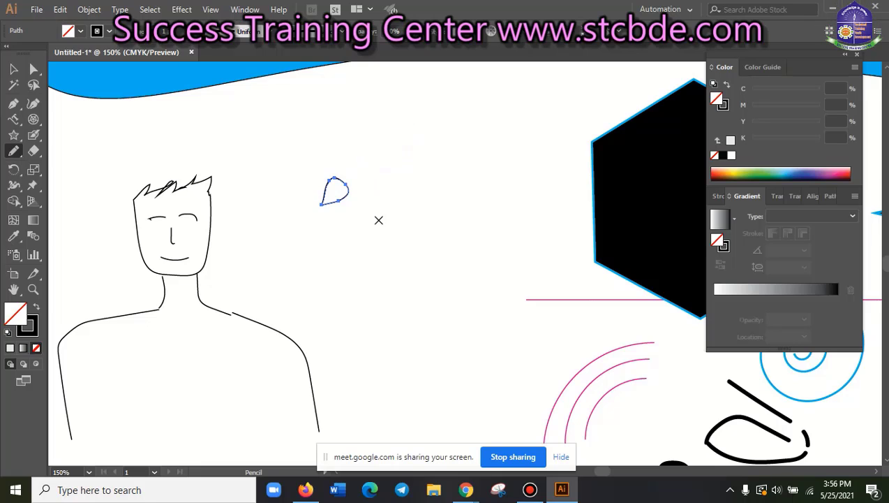
Draw a large freehand oval below the small D-shape
left_click(13, 70)
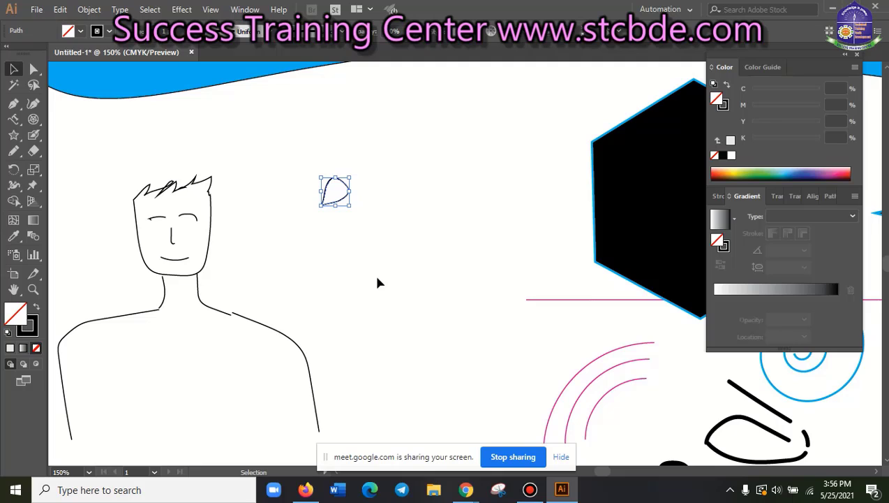
left_click(14, 152)
left_click_drag(14, 153, 58, 167)
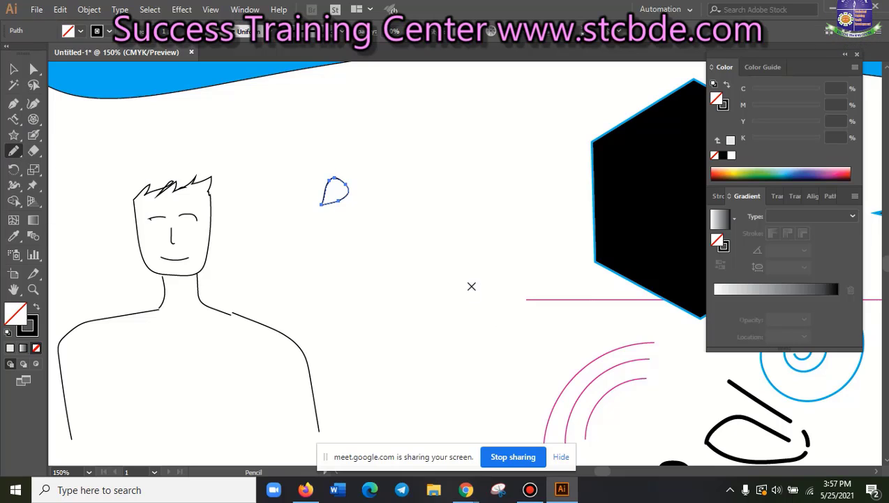
mouse_move(452, 253)
left_mouse_down()
mouse_move(355, 269)
mouse_move(355, 386)
left_mouse_up()
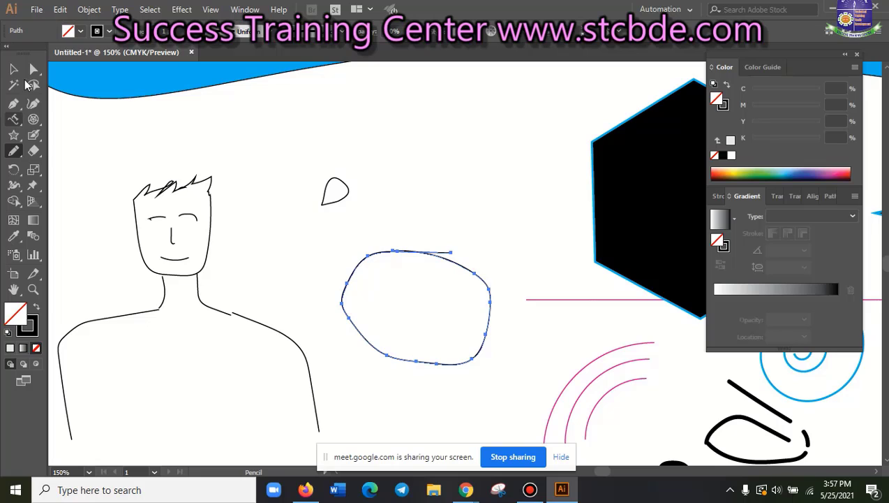
Redraw the oval's left and bottom edge and smooth its curves
left_click(14, 68)
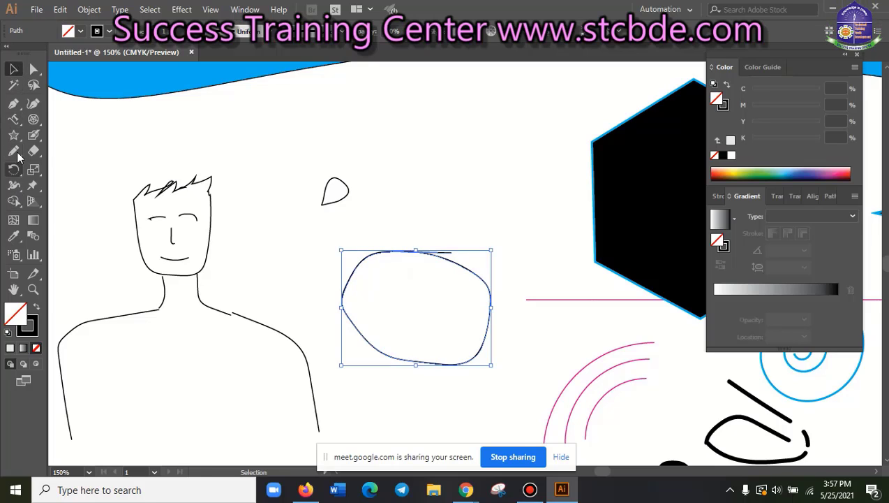
left_click_drag(13, 150, 90, 173)
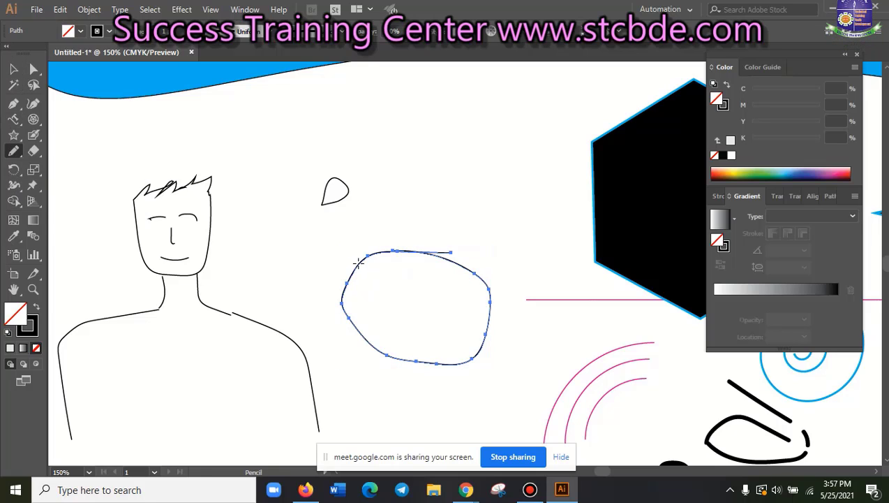
mouse_move(358, 260)
left_mouse_down()
mouse_move(439, 360)
mouse_move(487, 384)
left_mouse_up()
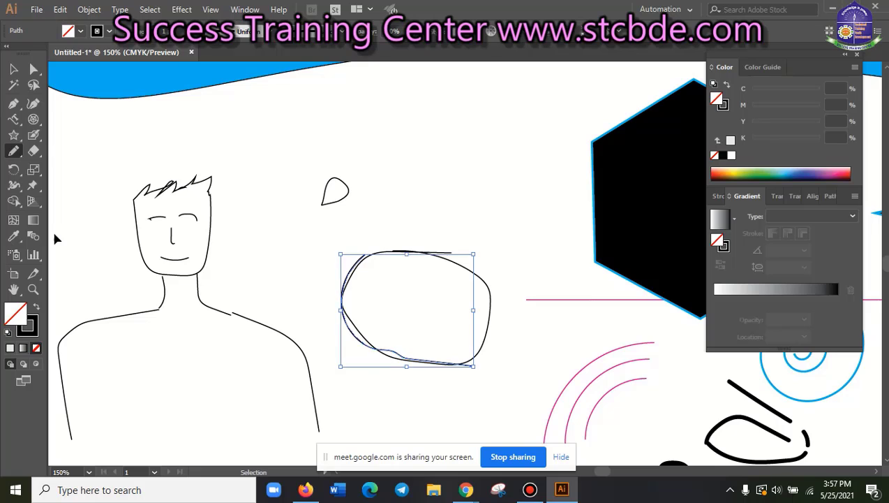
left_click_drag(13, 151, 69, 183)
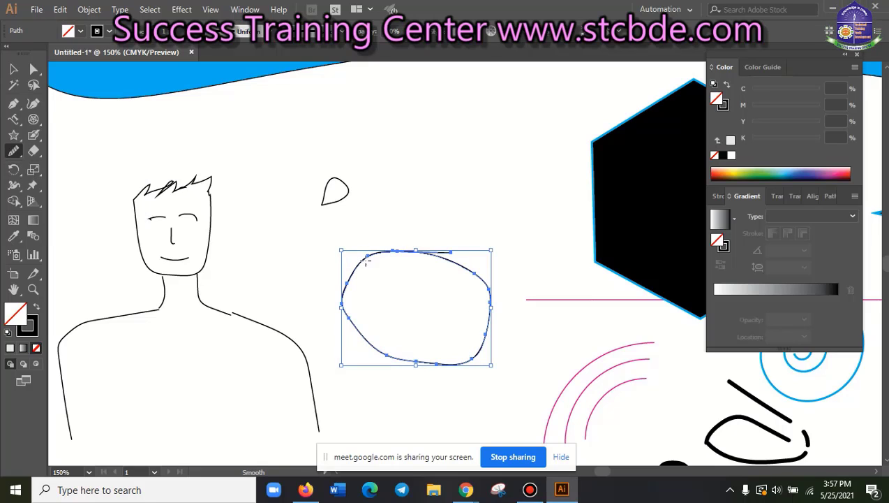
left_click_drag(340, 305, 419, 364)
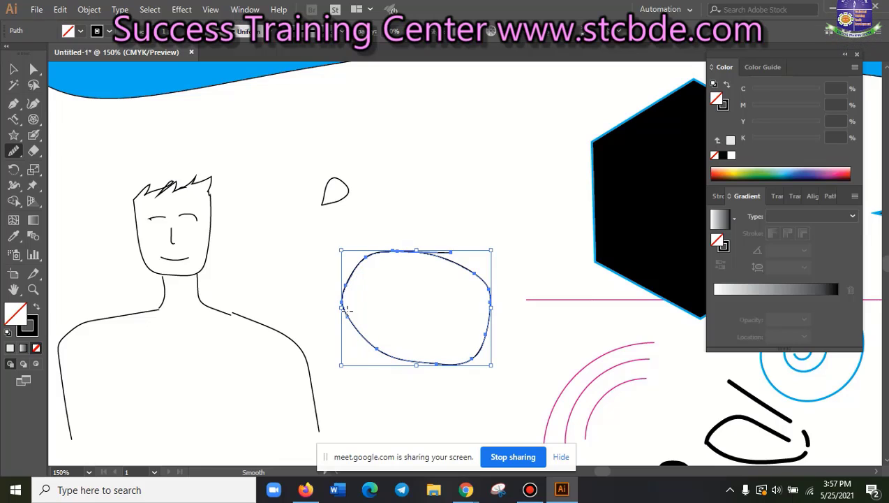
left_click_drag(348, 326, 423, 367)
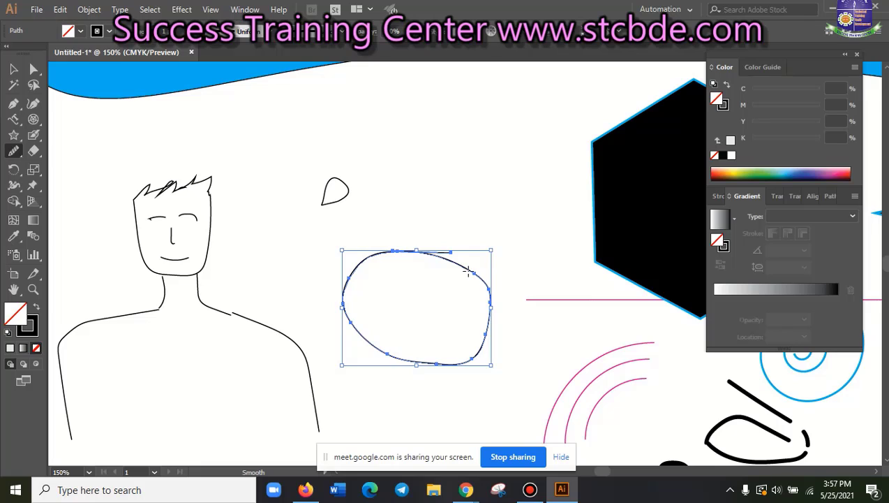
left_click_drag(468, 272, 377, 356)
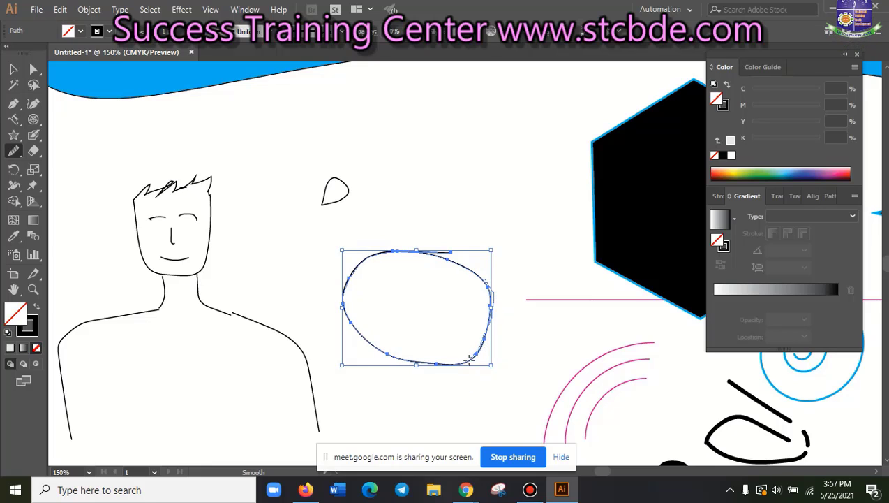
left_click_drag(470, 357, 467, 361)
left_click_drag(496, 286, 476, 340)
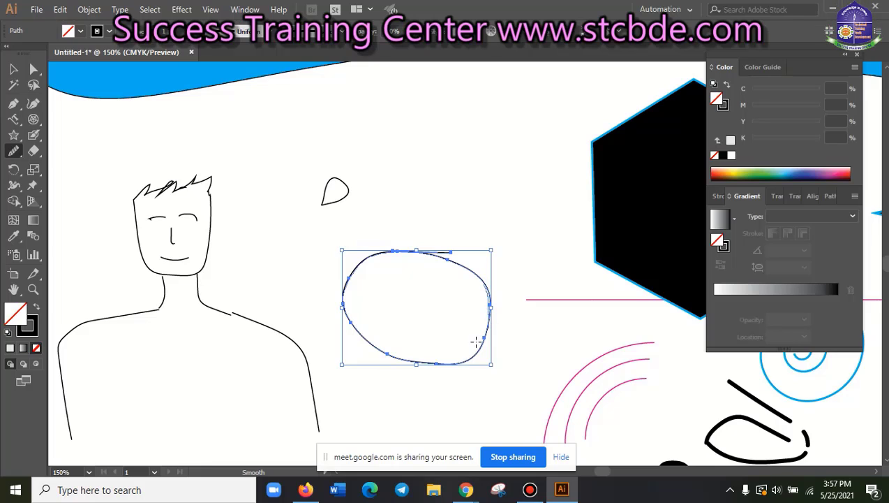
left_click_drag(448, 367, 458, 368)
Marquee-select the oval and the small drop shape and delete them
left_click(13, 70)
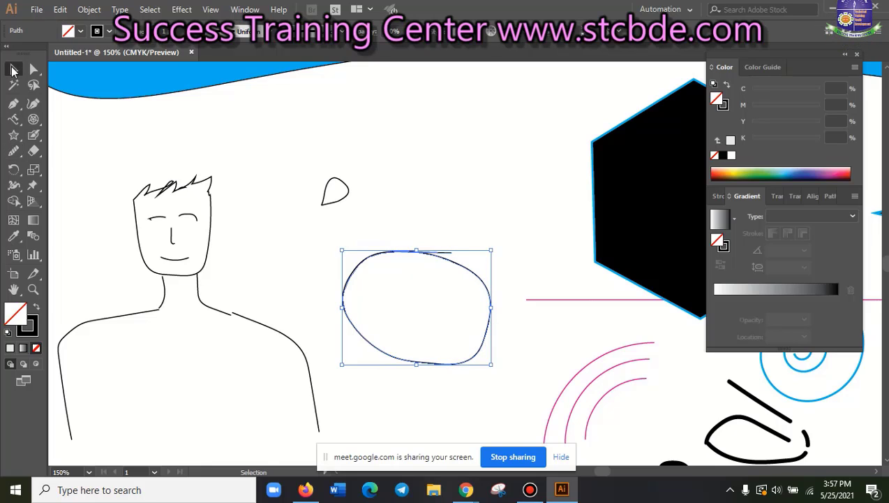
left_click(516, 163)
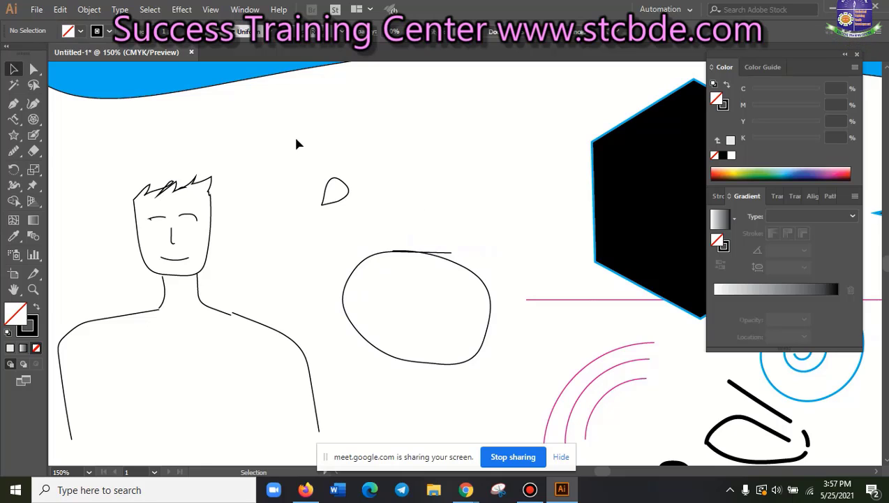
left_click_drag(310, 150, 492, 356)
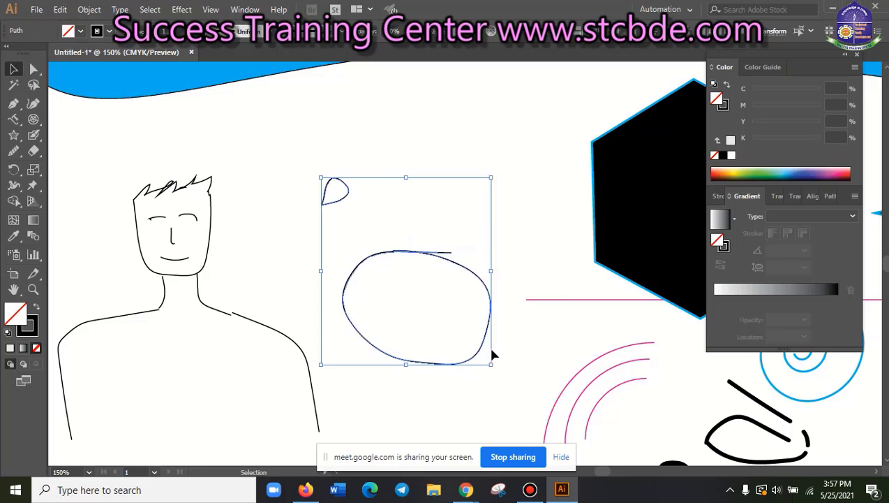
key("Delete")
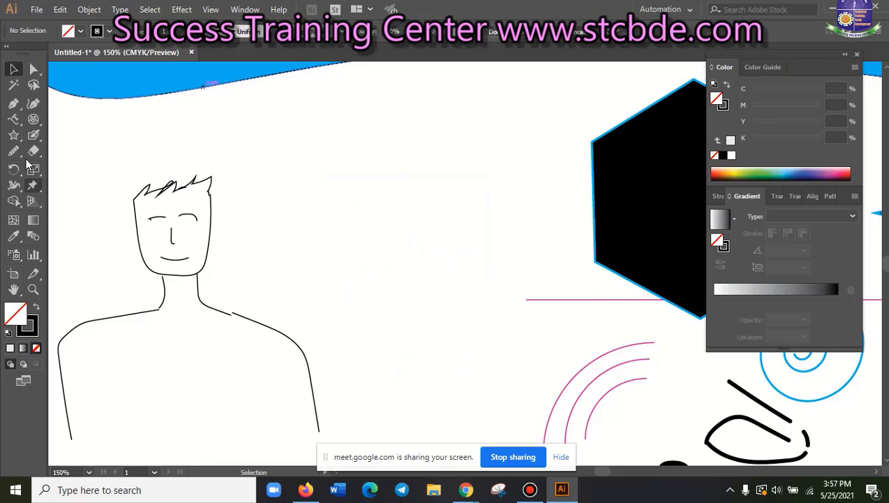
Draw a rough, closed four-sided pencil shape to the right of the head
left_click(19, 153)
right_click(19, 154)
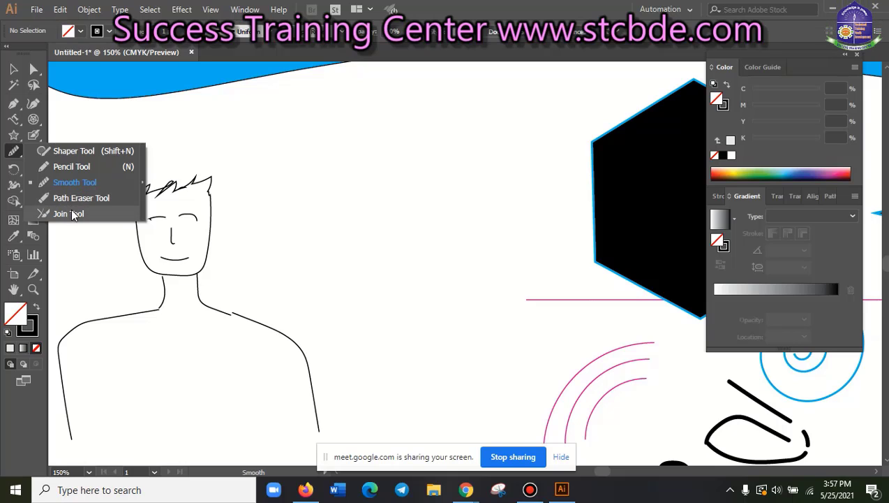
left_click(78, 166)
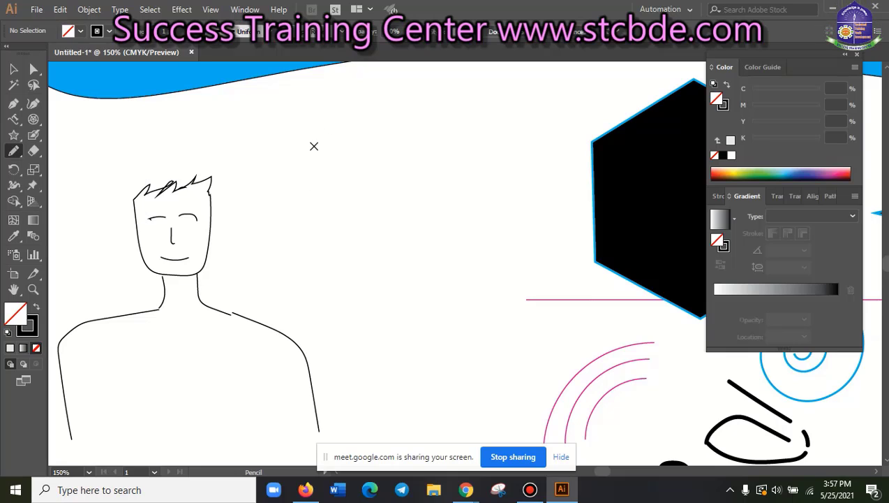
mouse_move(308, 137)
left_mouse_down()
mouse_move(432, 79)
mouse_move(310, 137)
left_mouse_up()
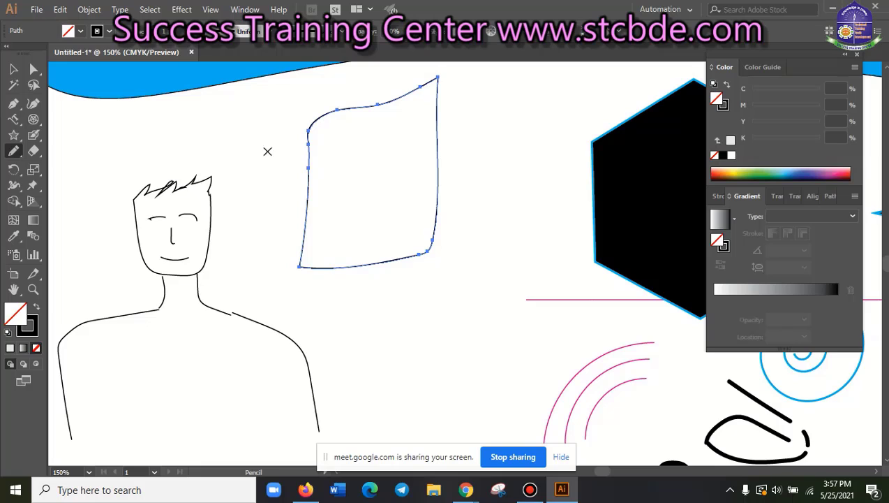
left_click(15, 152)
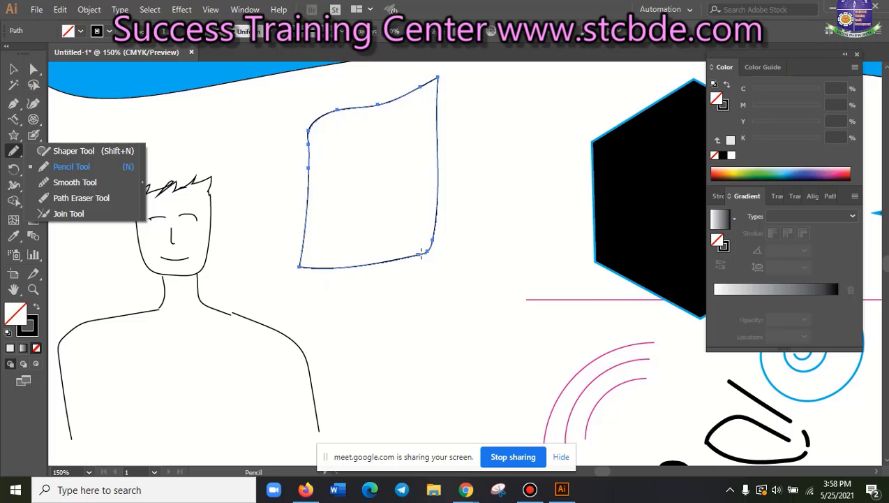
left_click(100, 200)
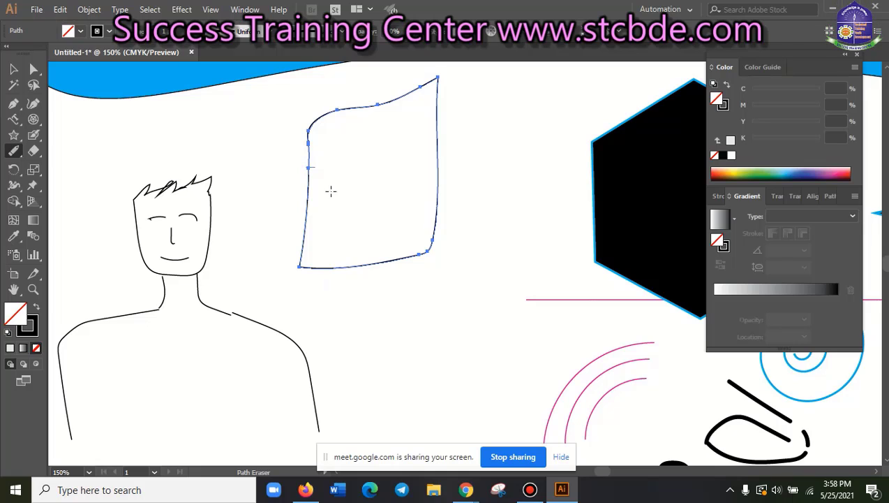
left_click(16, 68)
Move the four-sided shape up slightly and deselect it
scroll(345, 181, "up", 1)
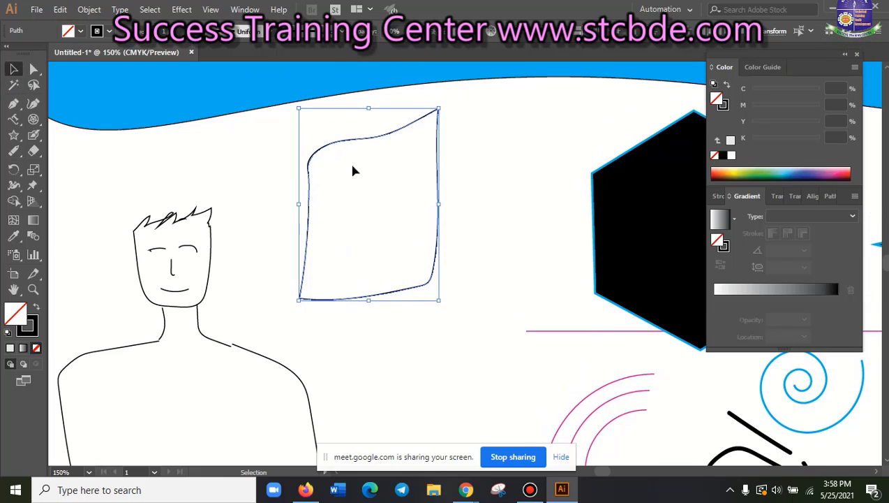
left_click_drag(358, 143, 358, 131)
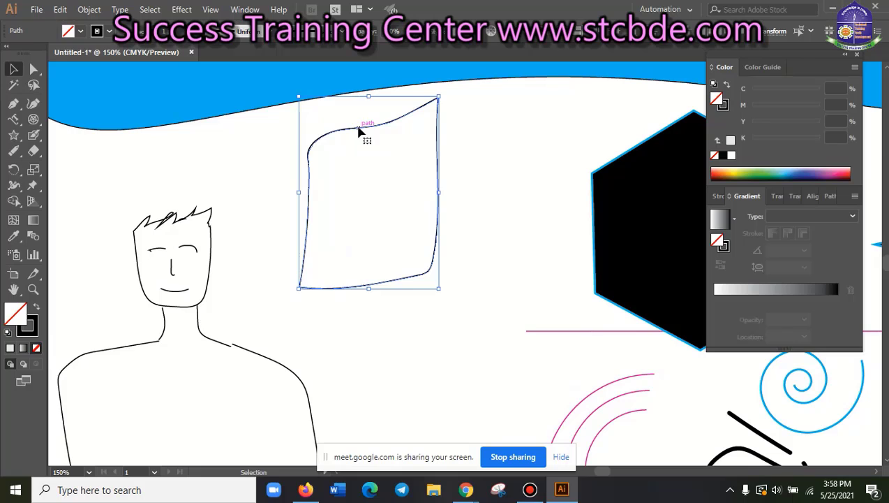
right_click(359, 131)
left_click(283, 251)
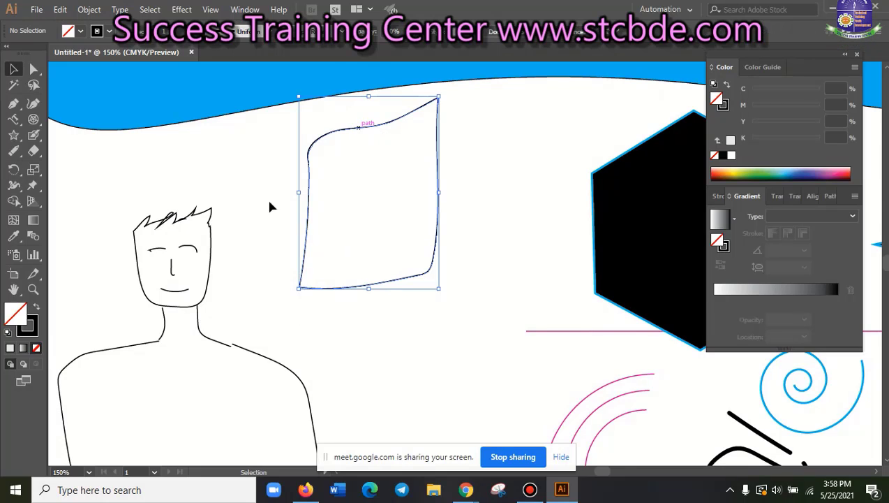
With Direct Selection, drag the shape's left edge segment out to the left
left_click(310, 174)
left_click(38, 65)
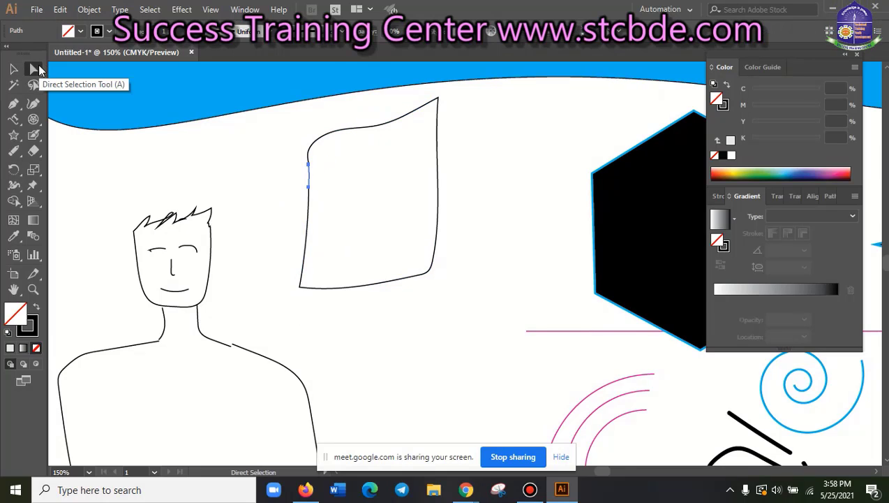
left_click(309, 178)
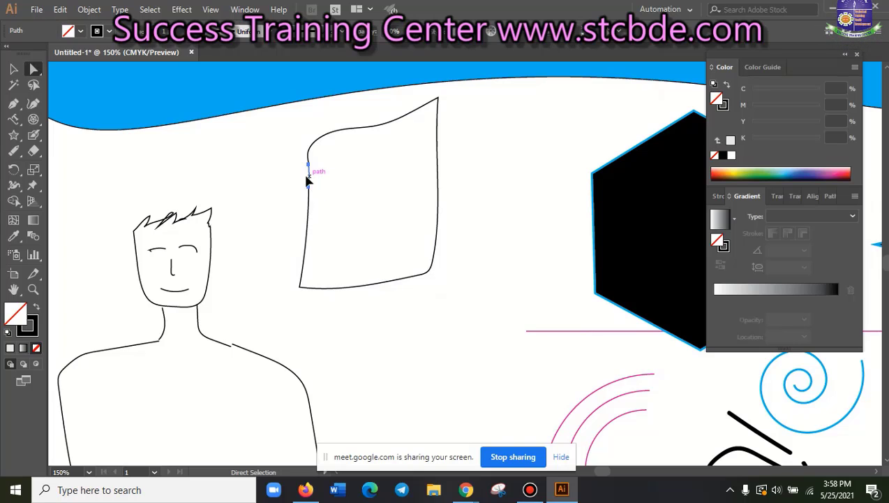
left_click_drag(311, 180, 287, 183)
left_click(285, 238)
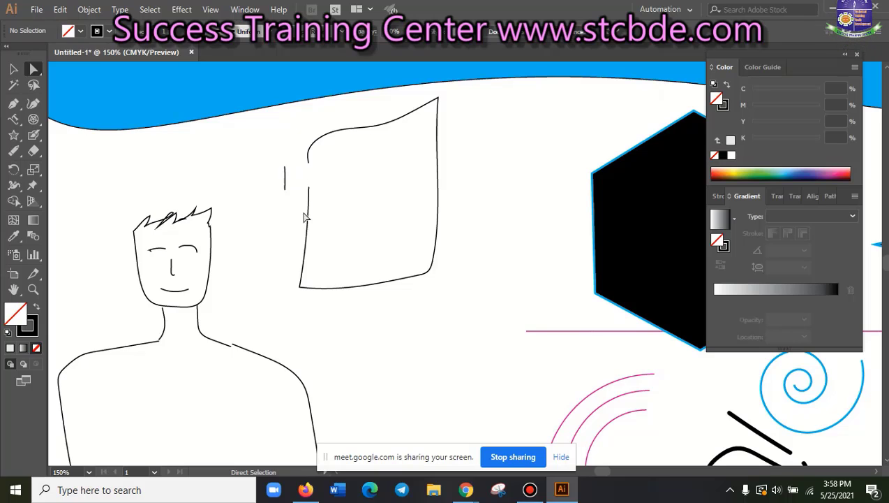
left_click(14, 153)
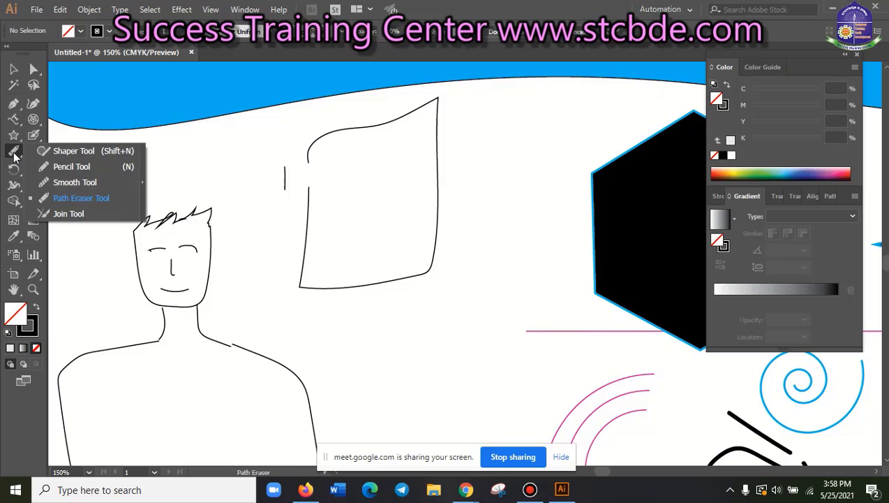
left_click(73, 197)
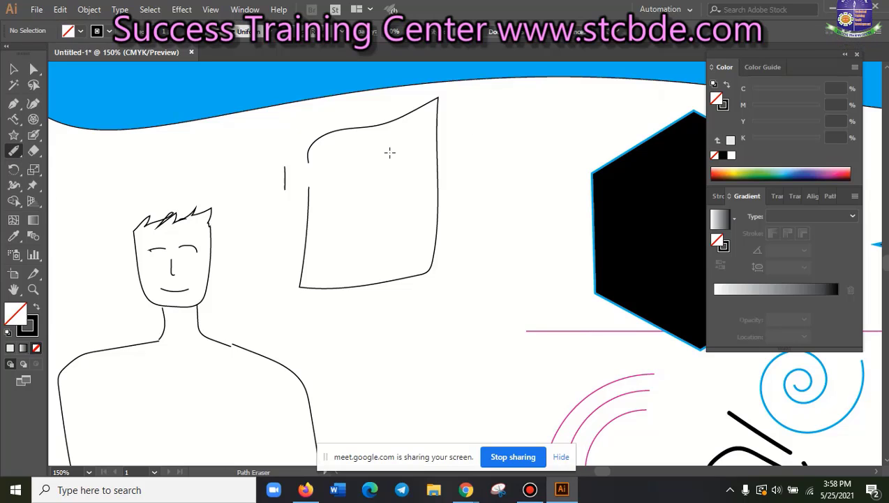
left_click(33, 70)
left_click(375, 127)
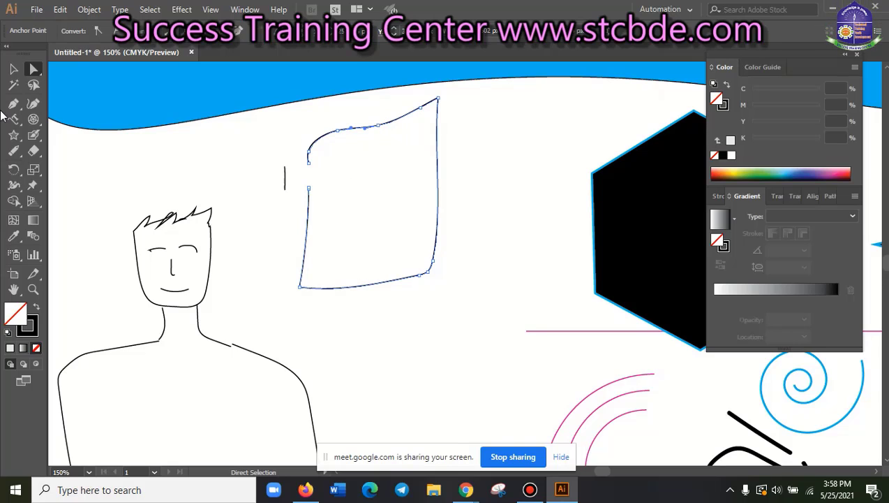
left_click(14, 152)
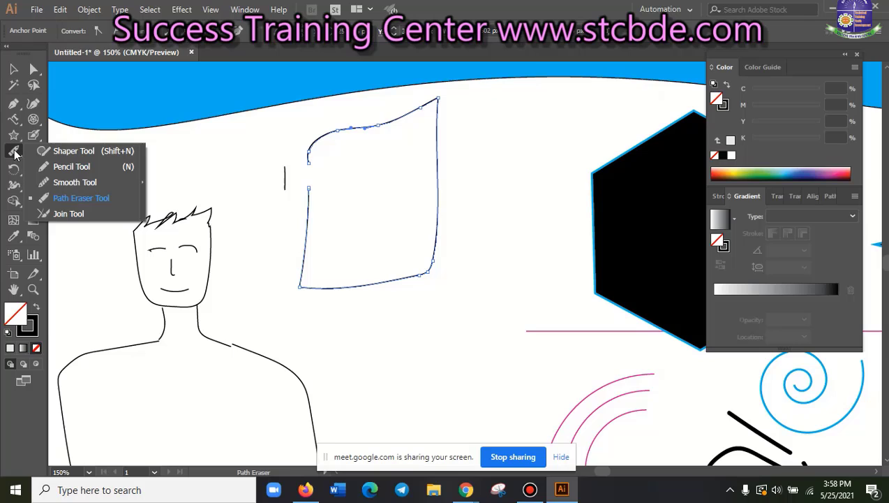
left_click(91, 199)
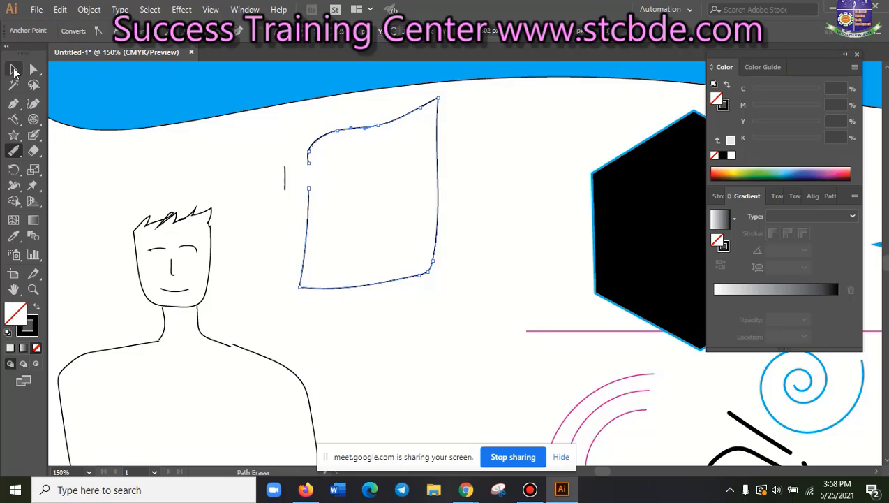
left_click(14, 70)
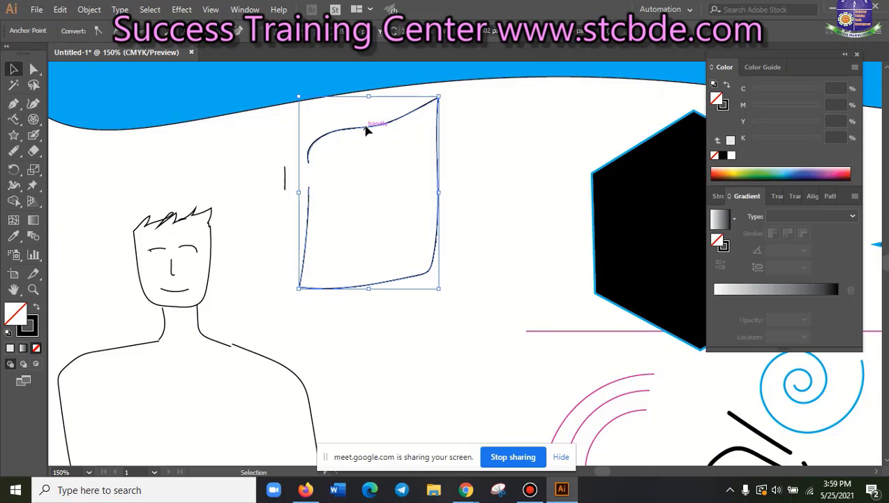
Move the freeform shape slightly down and zoom in closer on it
mouse_move(344, 133)
left_mouse_down()
mouse_move(334, 148)
mouse_move(344, 200)
left_mouse_up()
key("a")
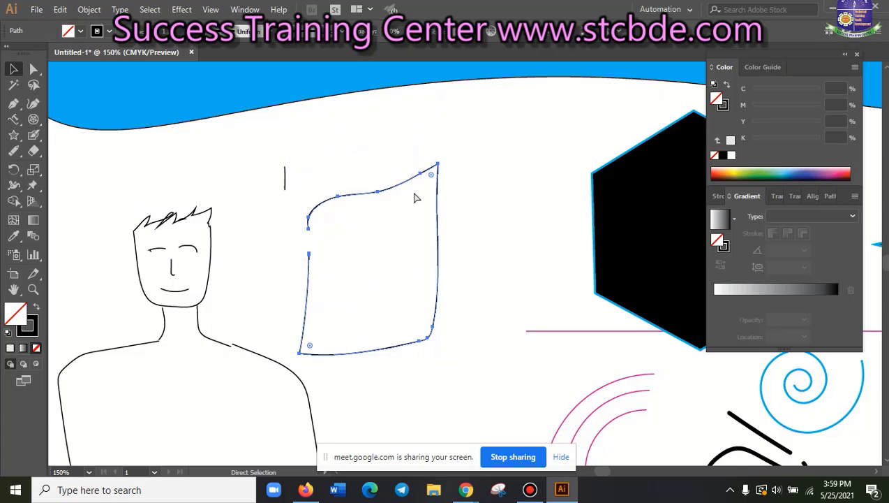
key("v")
key("ctrl+plus")
key("ctrl+plus")
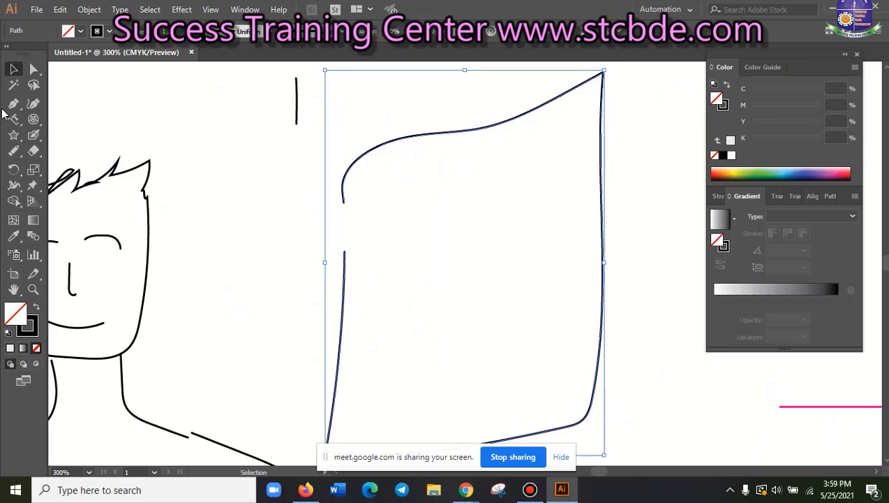
Try erasing part of the top curve with the Path Eraser Tool, then reselect the shape
left_click(14, 153)
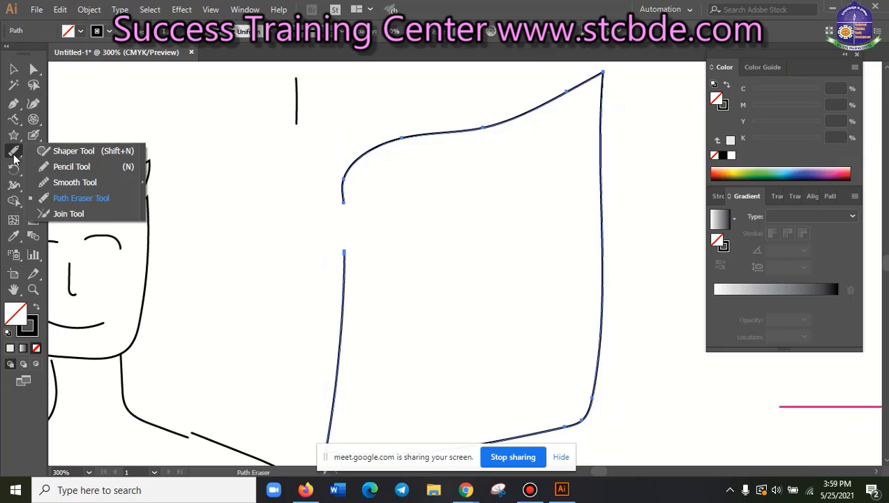
left_click(82, 201)
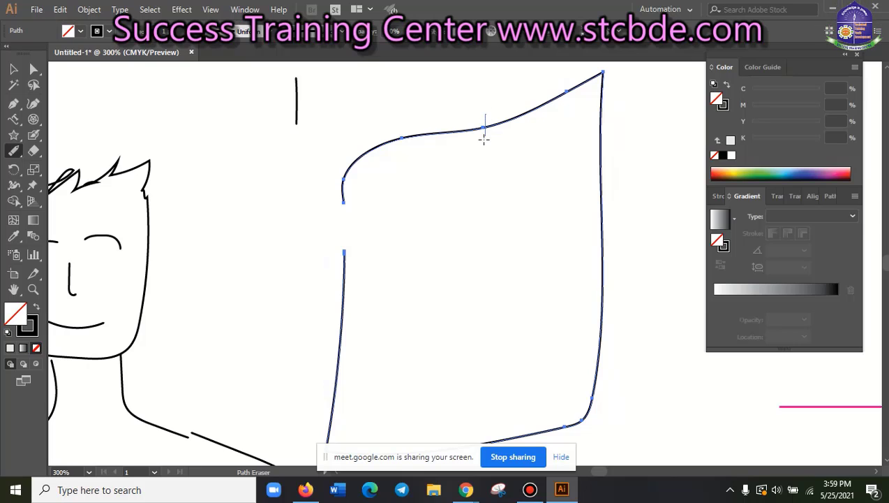
left_click_drag(484, 139, 487, 115)
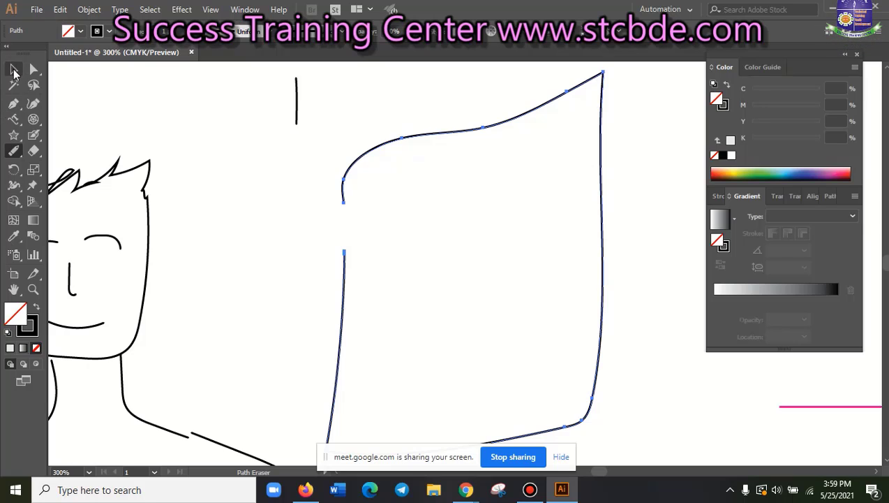
left_click(13, 69)
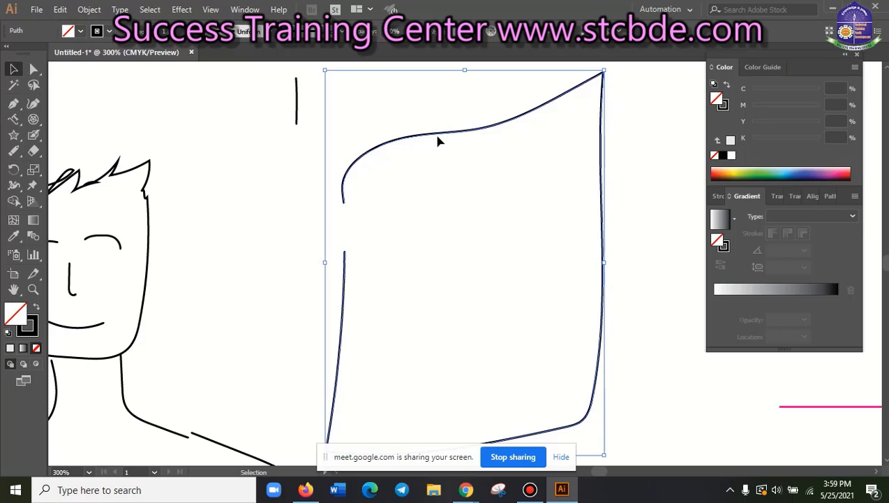
left_click(273, 183)
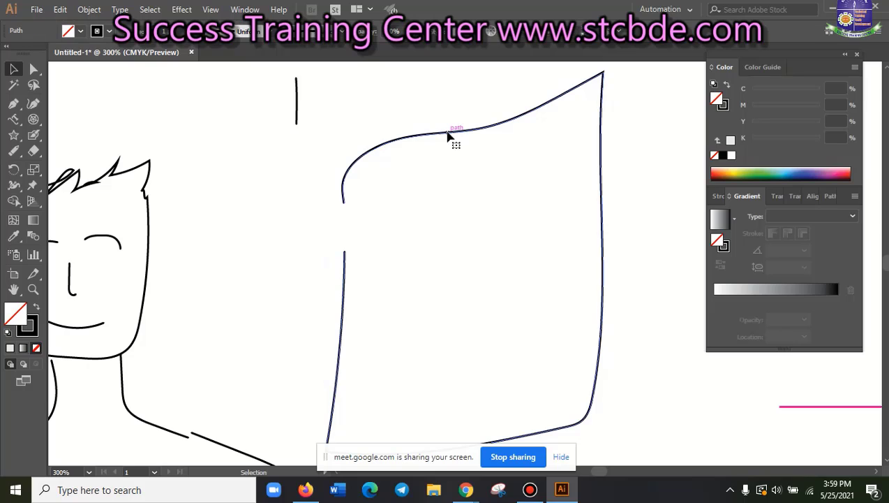
left_click(449, 136)
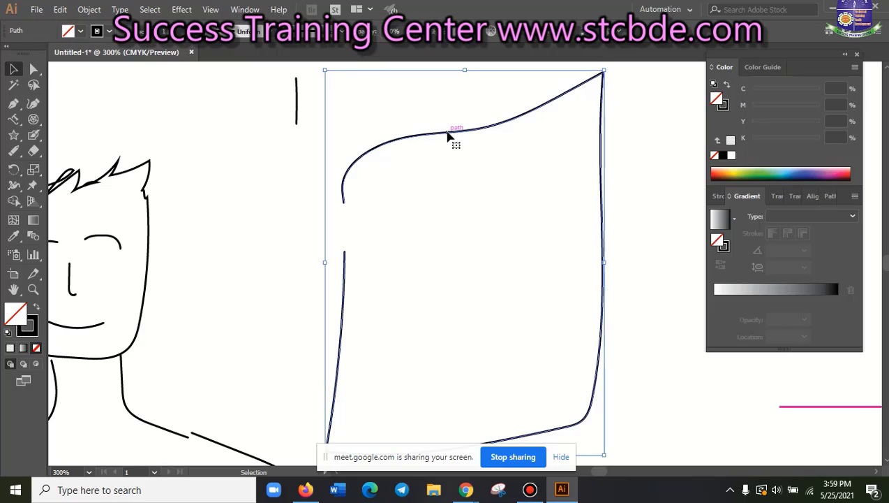
left_click(14, 170)
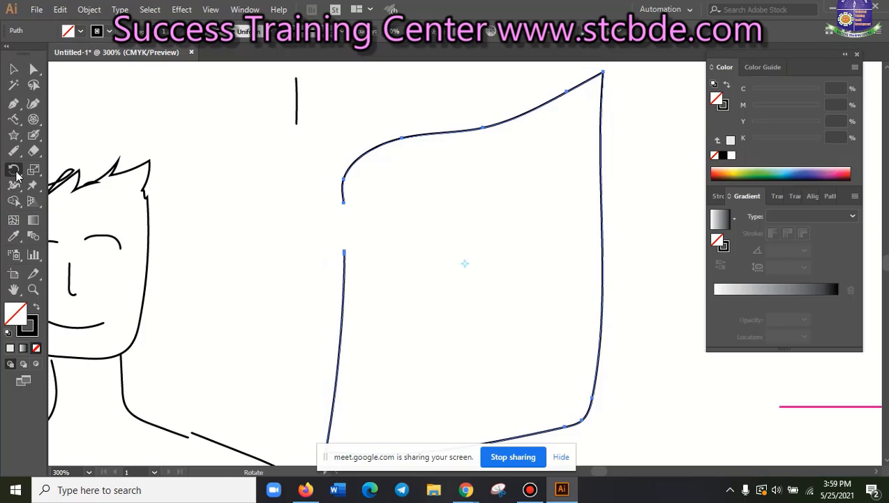
left_click(13, 150)
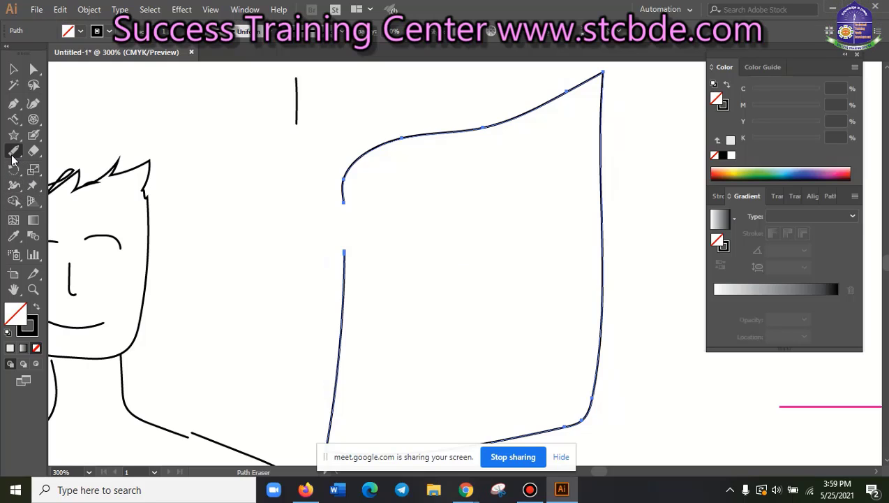
left_click(81, 197)
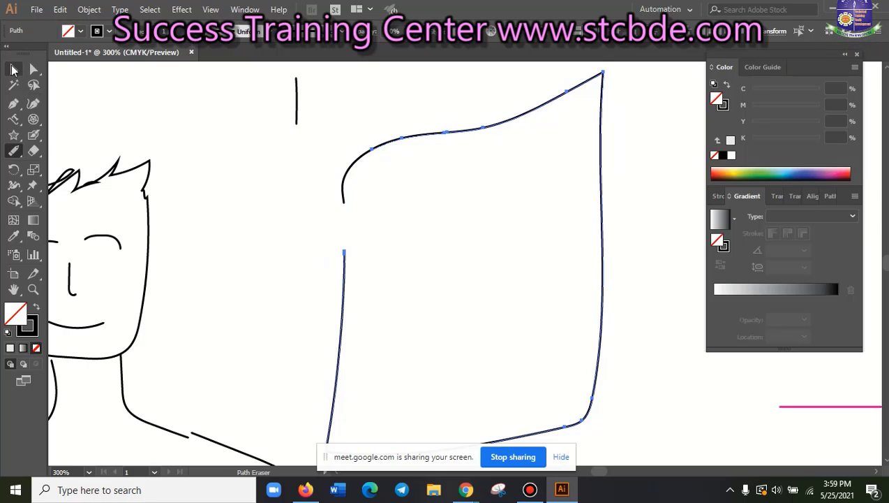
Move the outline back into place and slide its short top curve to the left
left_click(13, 68)
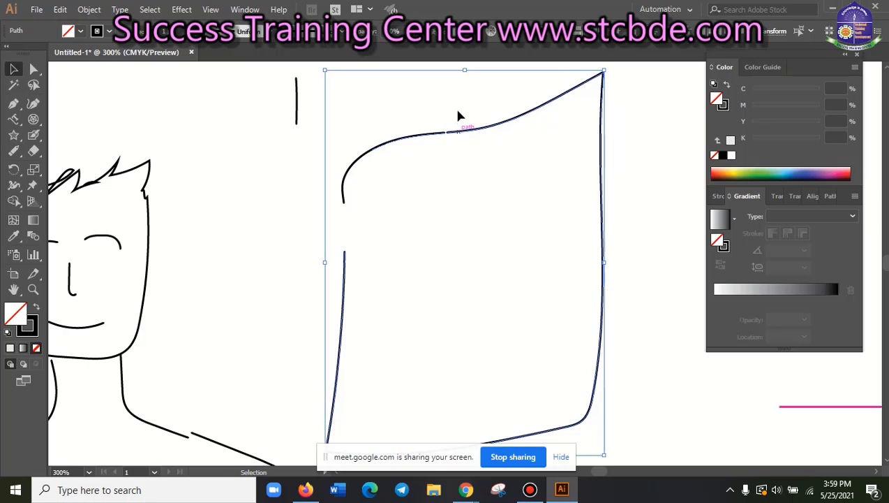
key("shift+Up")
key("Right")
key("Right")
key("Right")
key("Up")
key("Up")
key("Up")
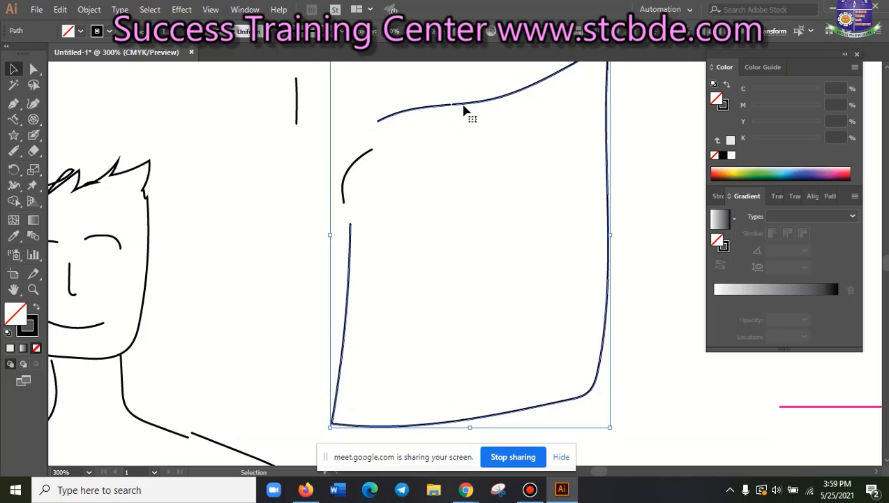
mouse_move(469, 103)
left_mouse_down()
mouse_move(479, 121)
mouse_move(423, 126)
left_mouse_up()
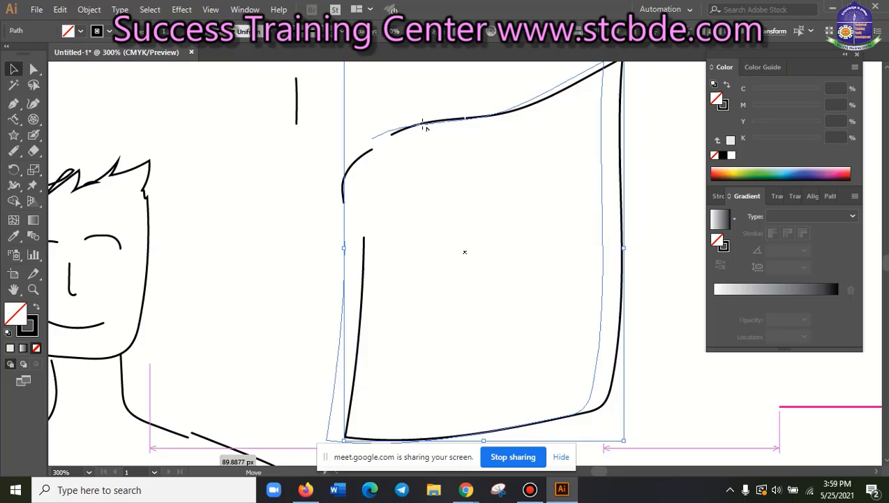
left_click(303, 145)
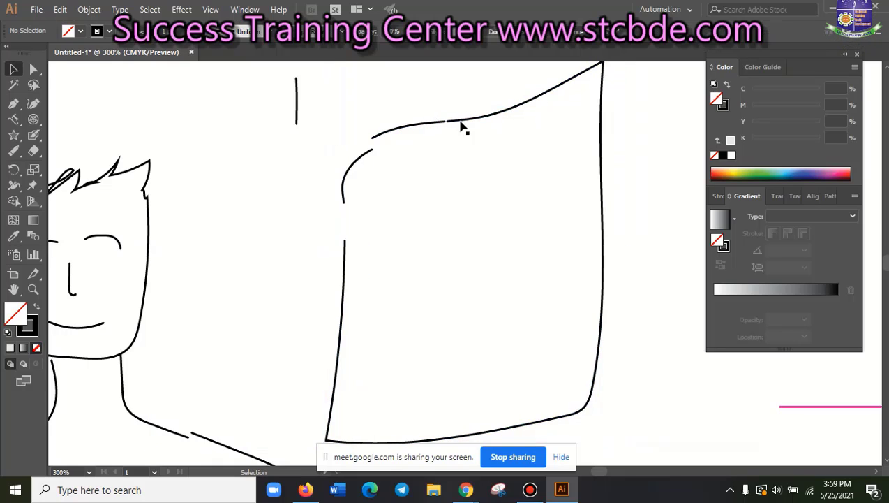
left_click(417, 131)
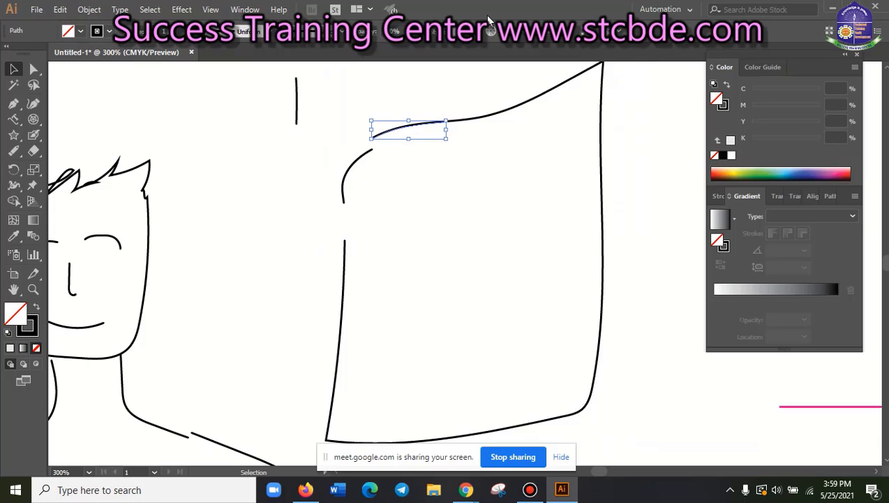
key("Left")
key("Left")
key("Left")
key("Left")
key("Left")
key("Left")
key("Left")
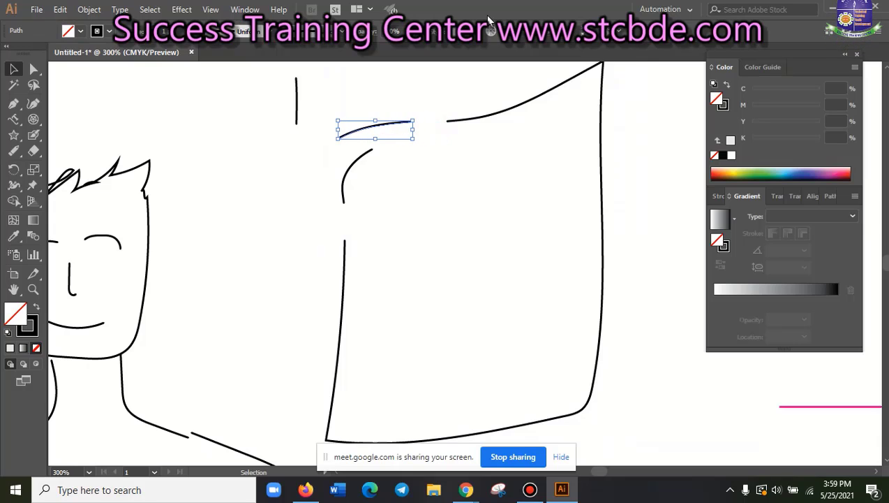
left_click(428, 161)
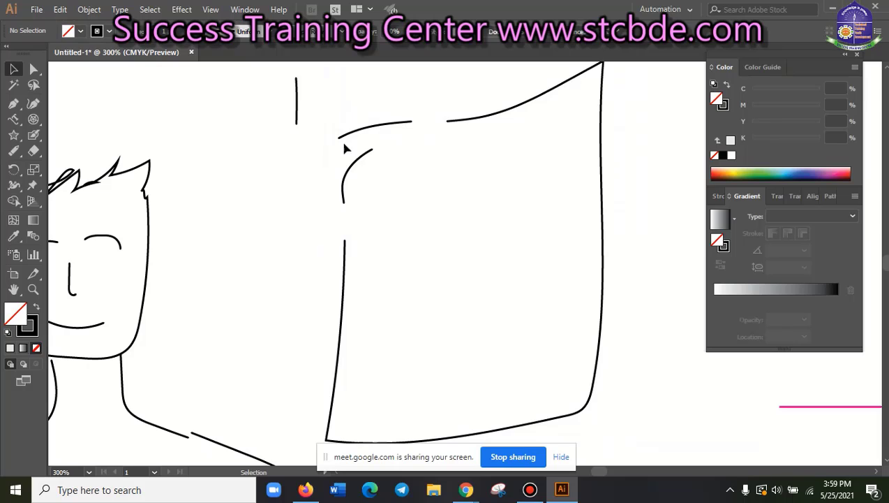
Zoom out to 200% and marquee-select all the freeform sketch paths
scroll(369, 260, "up", 4)
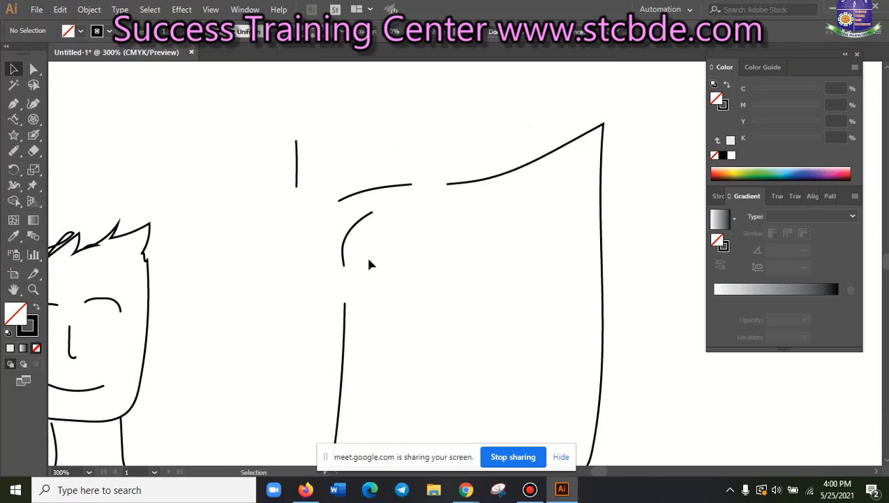
scroll(370, 264, "up", 1)
key("ctrl+minus")
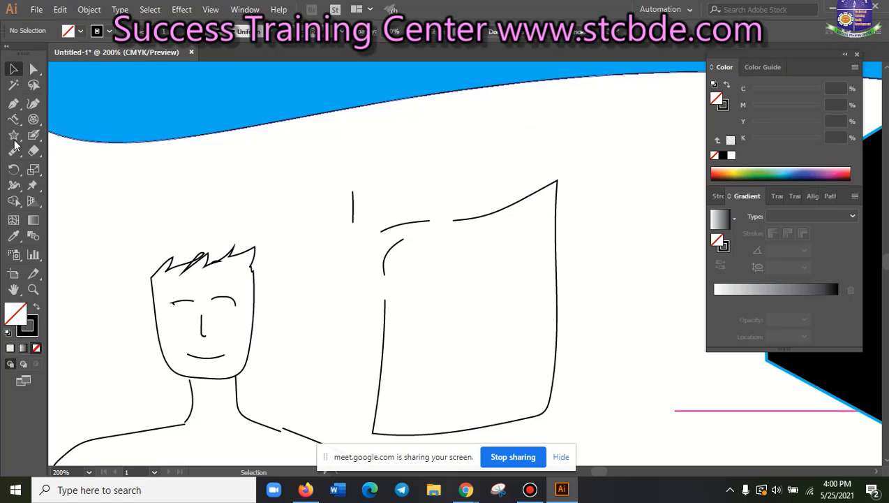
mouse_move(310, 177)
left_mouse_down()
mouse_move(606, 370)
mouse_move(595, 349)
left_mouse_up()
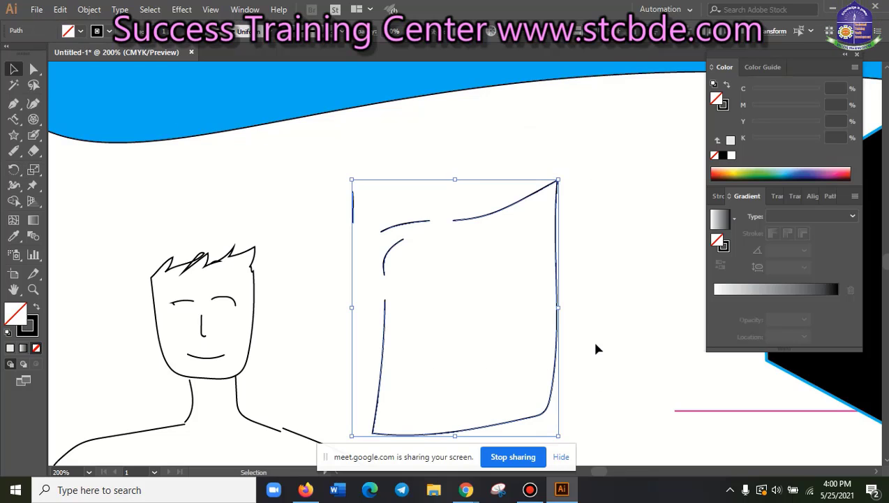
Delete the selected freeform outline sketch and pick the Eraser Tool from the eraser tools
key("Delete")
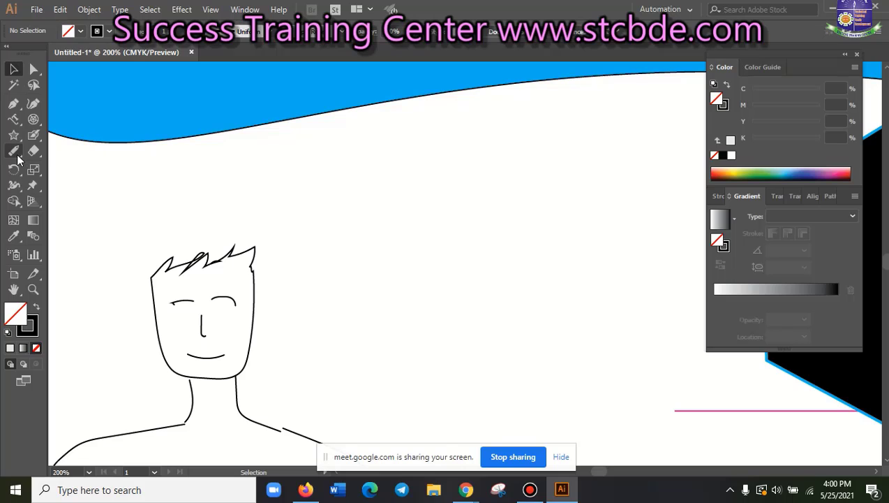
left_click(14, 151)
left_click_drag(37, 153, 60, 160)
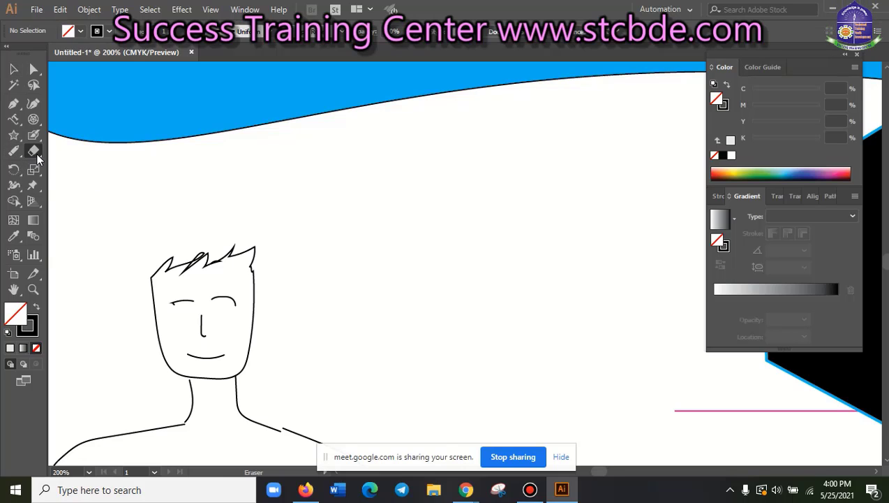
left_click(60, 158)
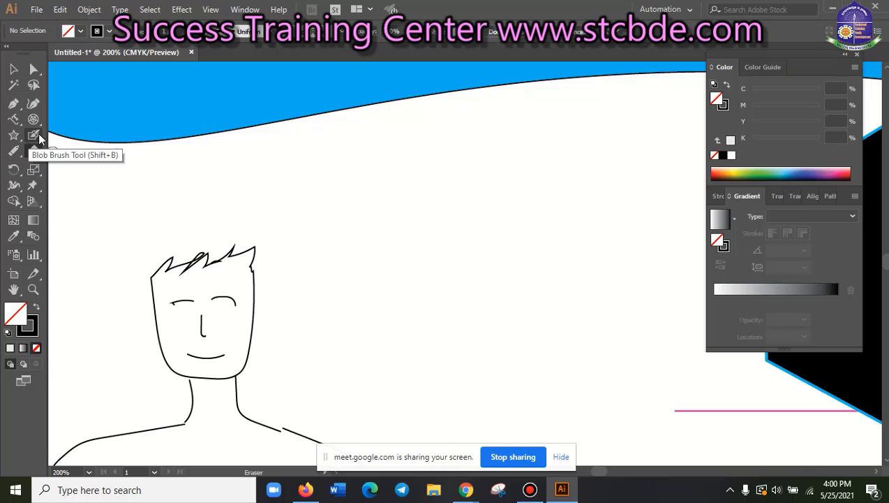
left_click_drag(38, 132, 70, 135)
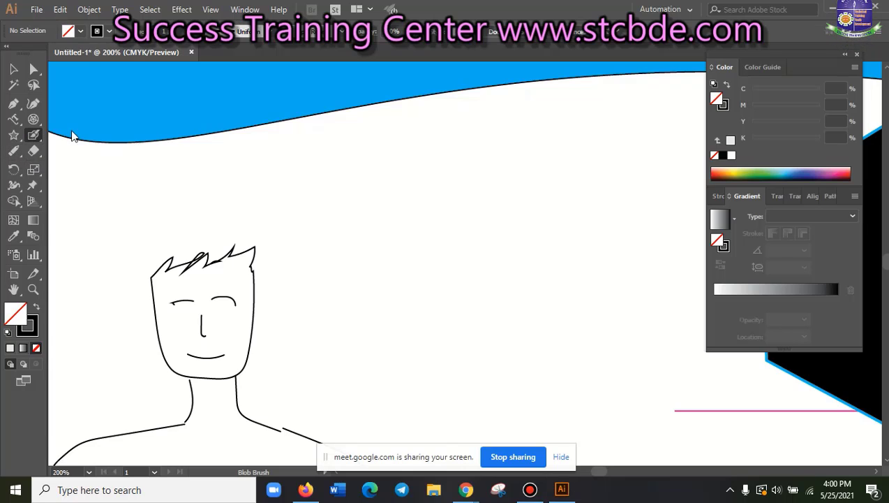
Pan the canvas down to bring the duck drawing into view
scroll(523, 383, "down", 1)
scroll(524, 381, "down", 3)
scroll(524, 381, "down", 2)
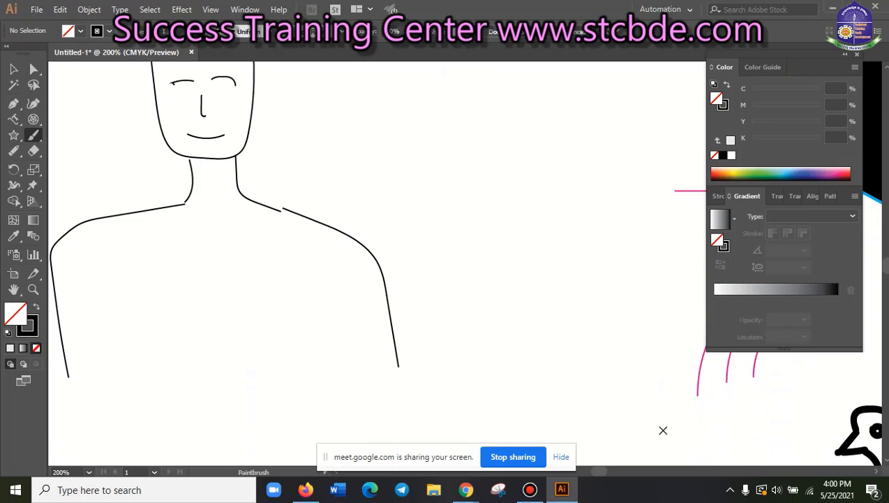
scroll(663, 429, "down", 3)
scroll(675, 431, "down", 2)
scroll(687, 442, "down", 2)
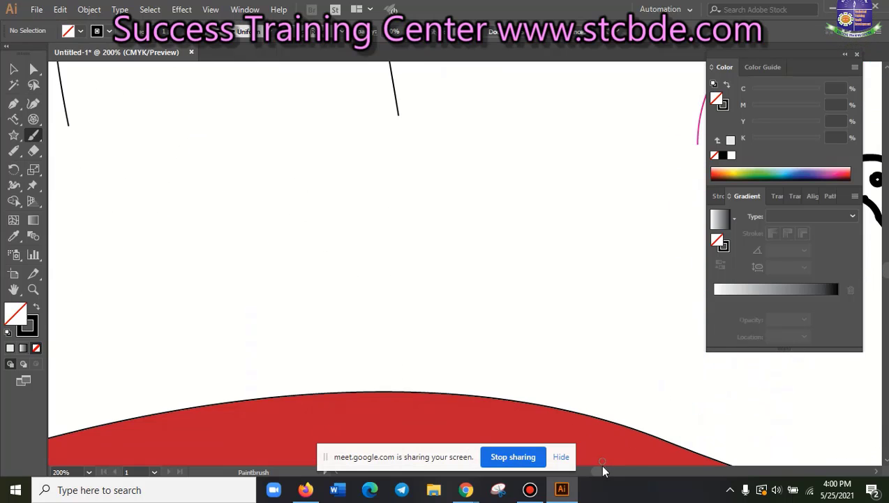
left_click_drag(602, 474, 617, 472)
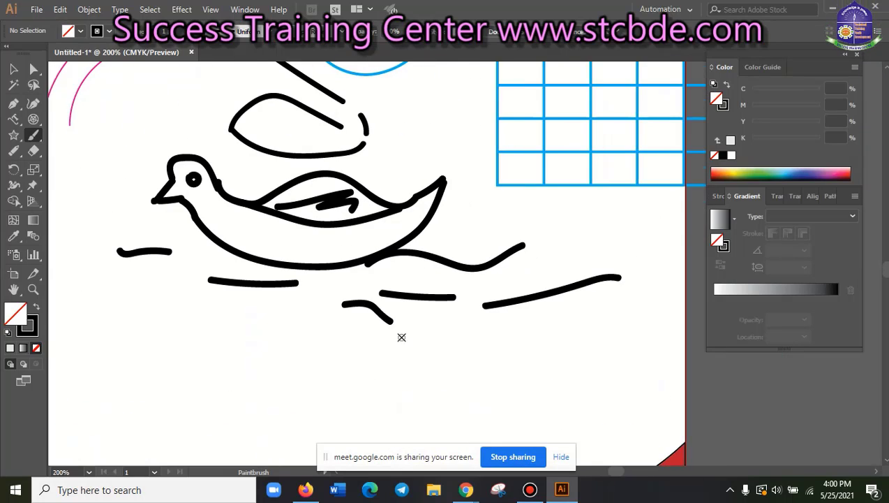
Erase the long wavy stroke at the duck's lower right and the diagonal stroke above it
left_click(33, 151)
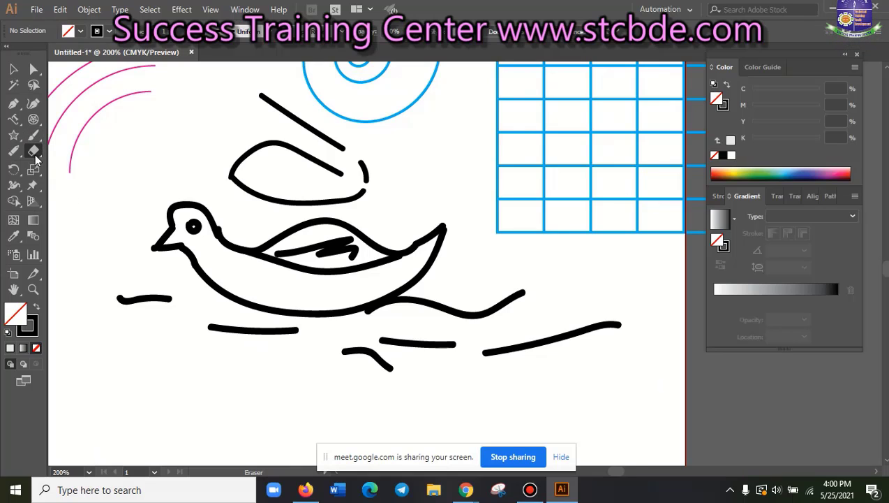
mouse_move(486, 361)
left_mouse_down()
mouse_move(488, 351)
mouse_move(534, 347)
mouse_move(593, 320)
left_mouse_up()
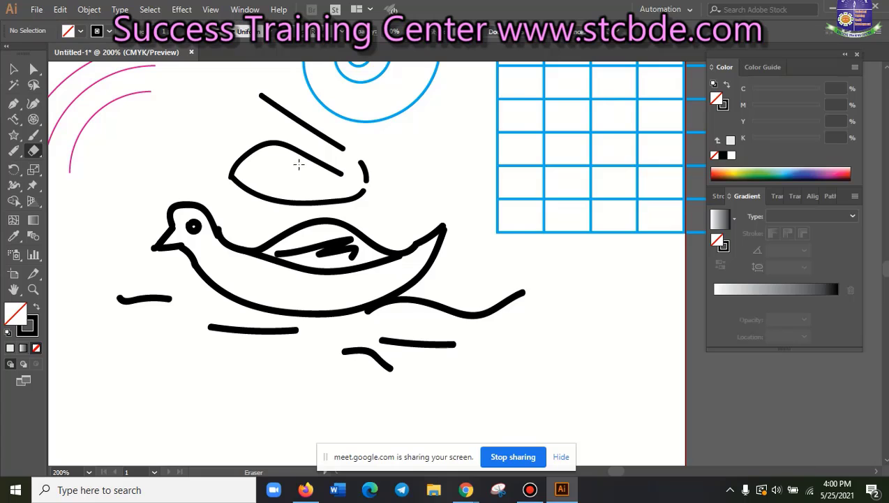
scroll(298, 163, "up", 2)
mouse_move(262, 142)
left_mouse_down()
mouse_move(369, 215)
mouse_move(278, 159)
mouse_move(358, 201)
mouse_move(367, 240)
mouse_move(260, 258)
mouse_move(254, 220)
mouse_move(353, 256)
mouse_move(235, 239)
mouse_move(251, 203)
mouse_move(294, 184)
mouse_move(354, 220)
mouse_move(333, 229)
left_mouse_up()
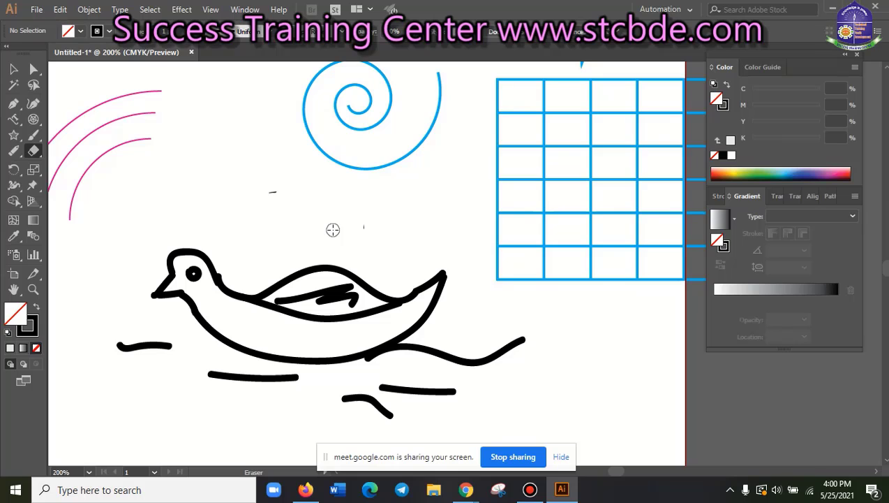
Clear the oval above the duck, return to the Selection Tool, and zoom out to 150%
scroll(278, 311, "down", 1)
scroll(277, 357, "up", 1)
scroll(278, 357, "up", 1)
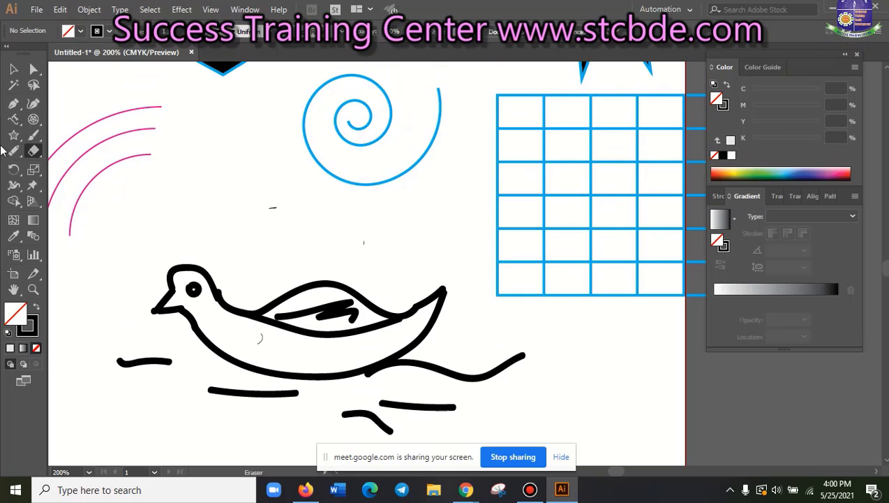
left_click(37, 158)
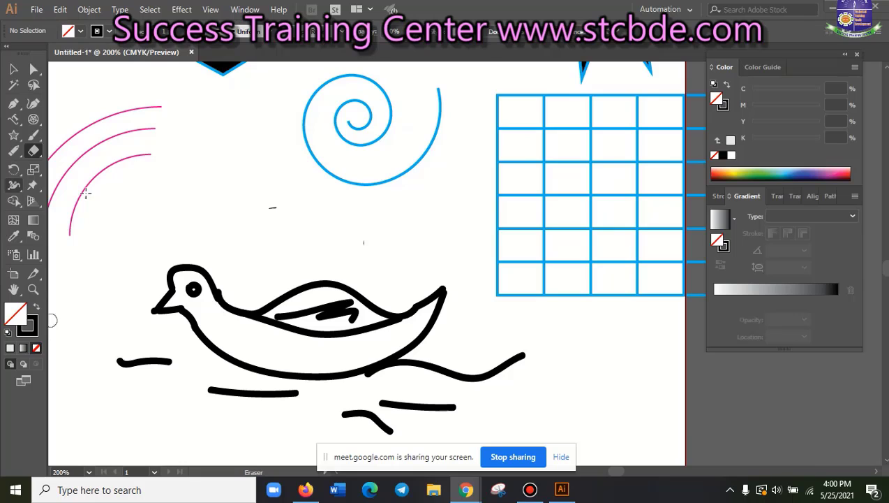
left_click(17, 70)
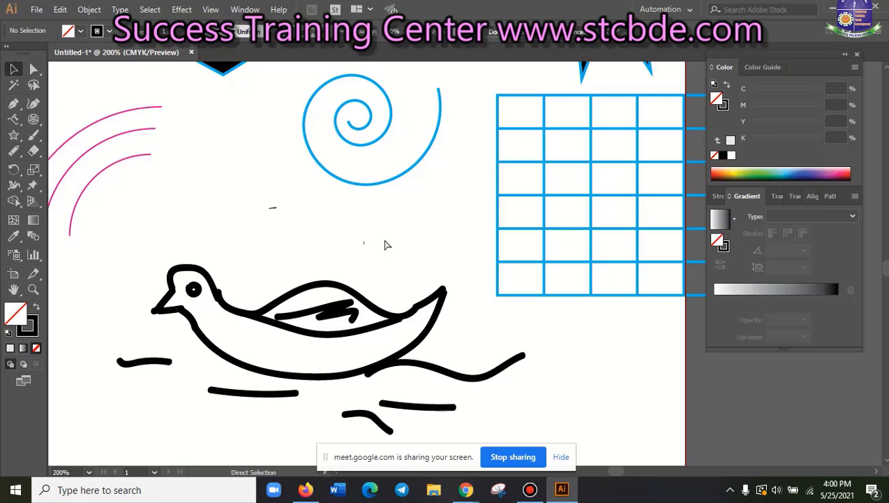
key("ctrl+minus")
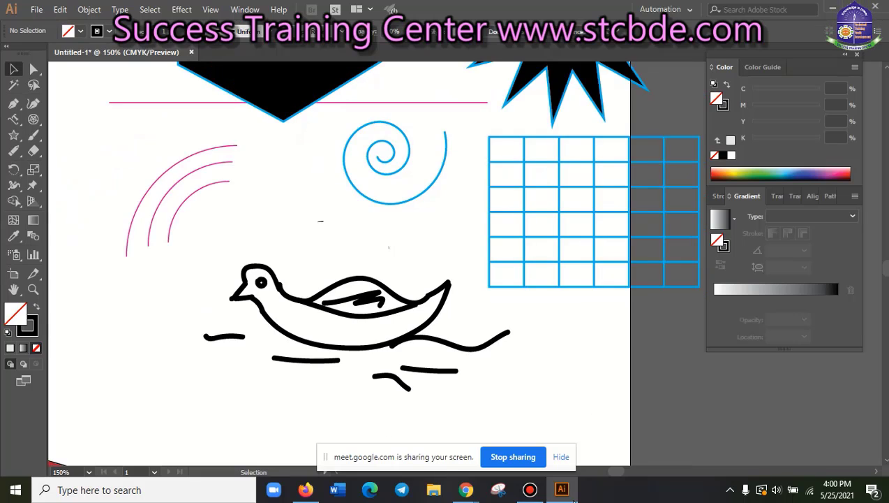